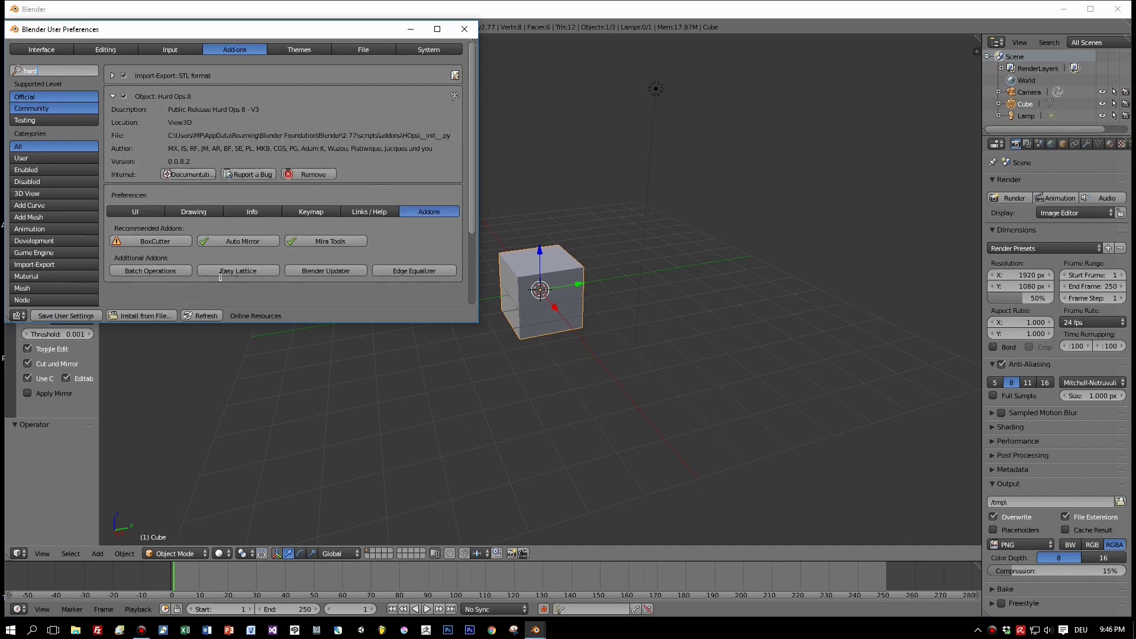
Show the UI options in the Hard Ops 8 add-on preferences, and close the user preferences
click(143, 215)
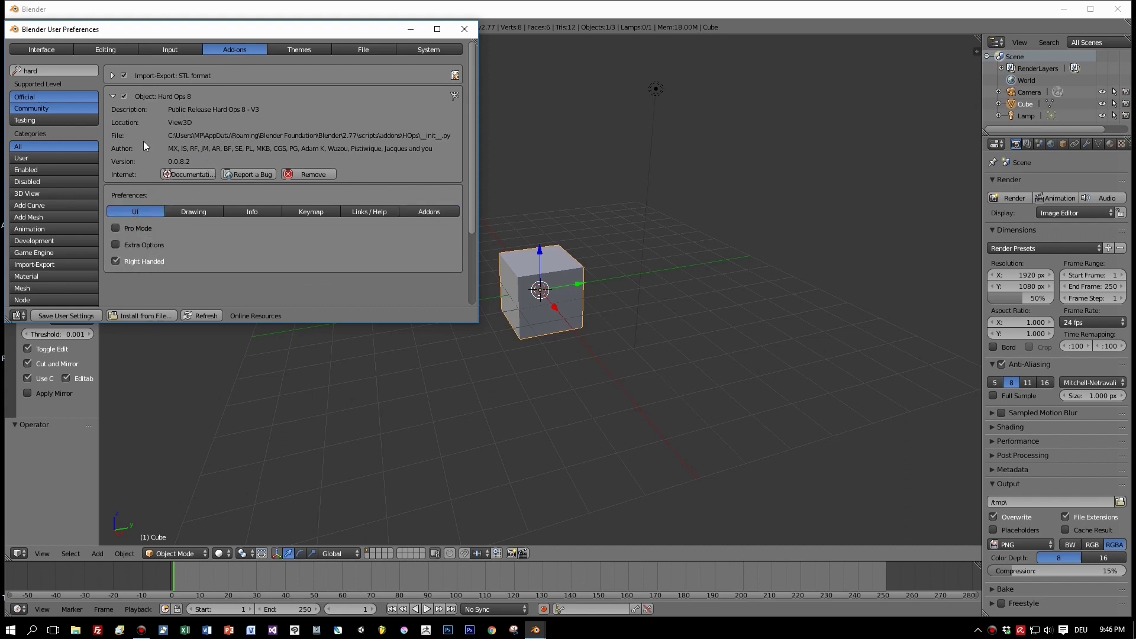
click(470, 29)
Flatten the default cube along the Z axis and raise it about 0.35 units
middle_drag(616, 196, 571, 230)
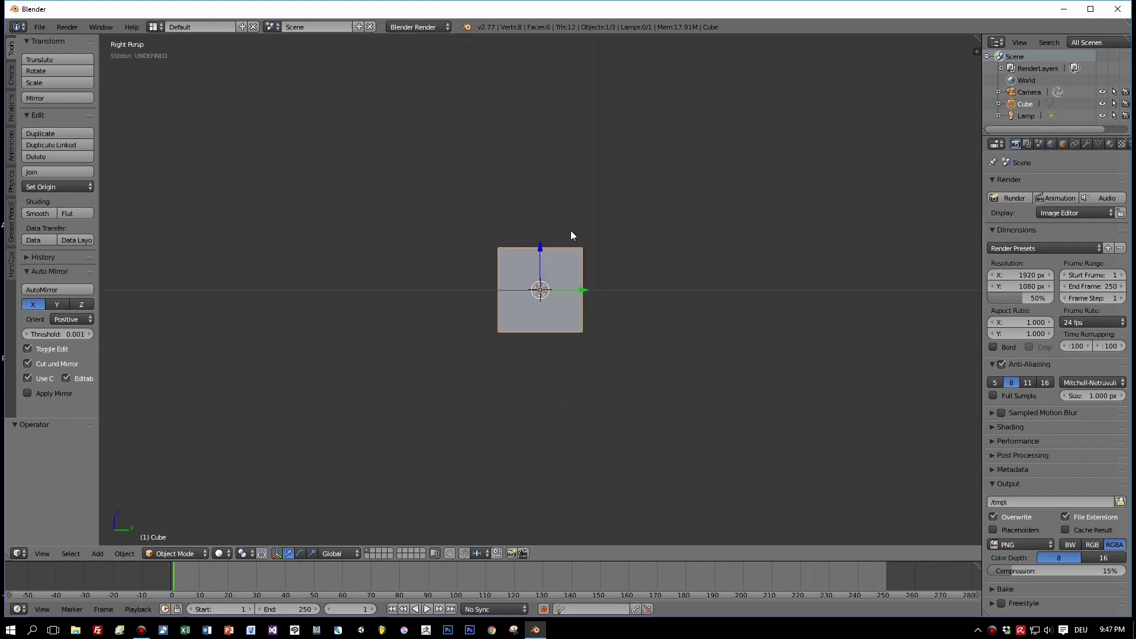
key(s)
key(z)
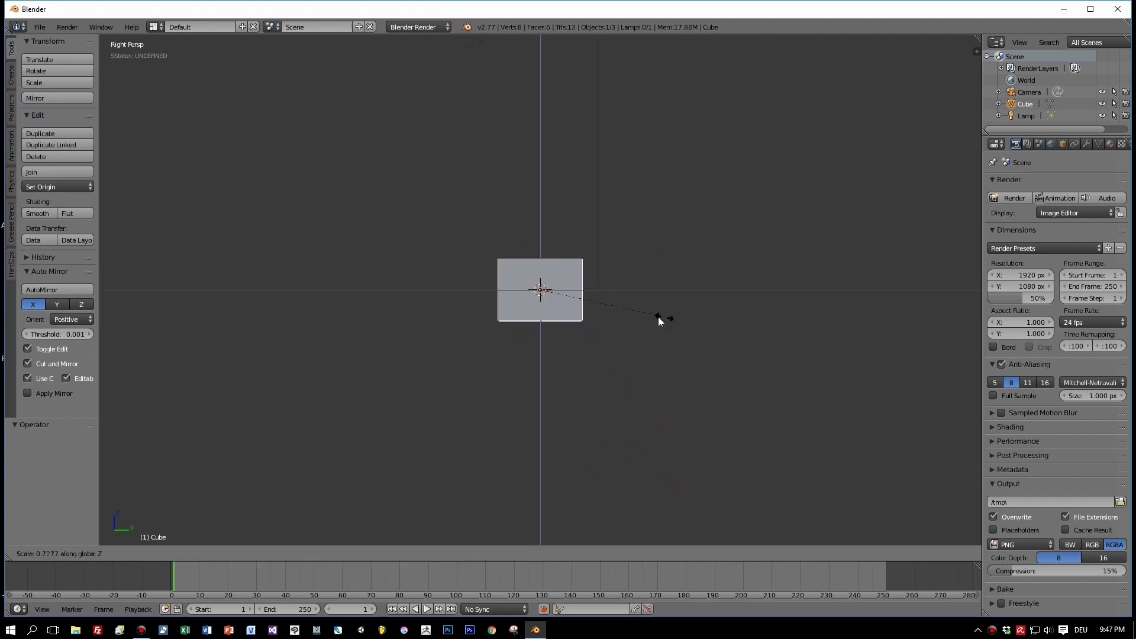
click(595, 301)
drag(542, 248, 542, 234)
middle_drag(554, 242, 645, 319)
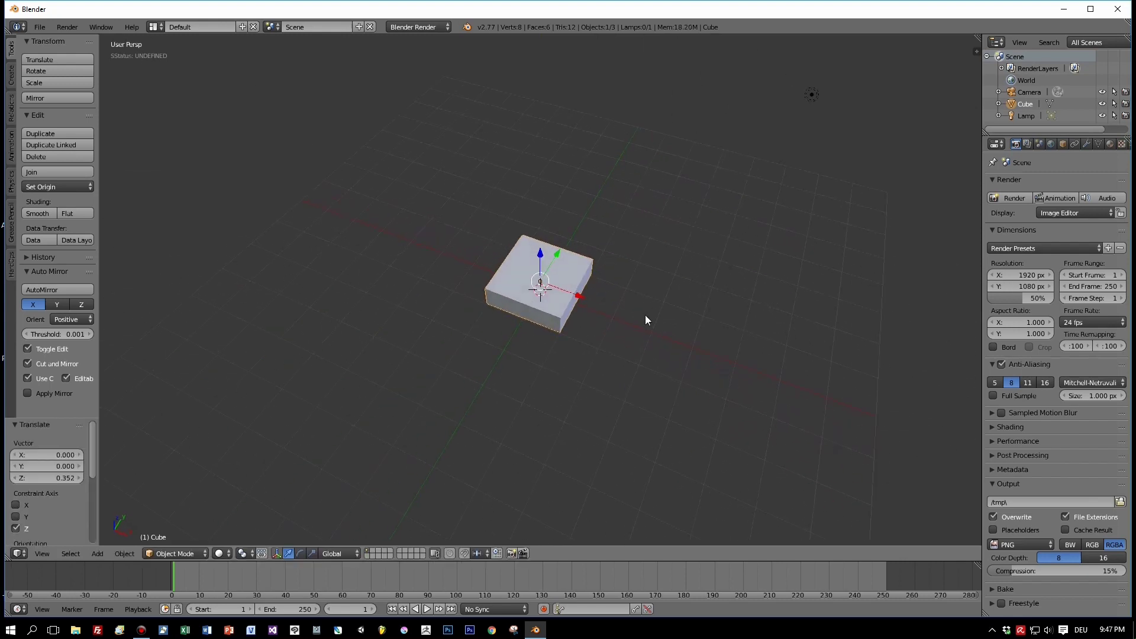
Scale the flattened cube by about 1.1 along Y and about 0.48 along X, working in top view
key(KP_7)
key(s)
key(y)
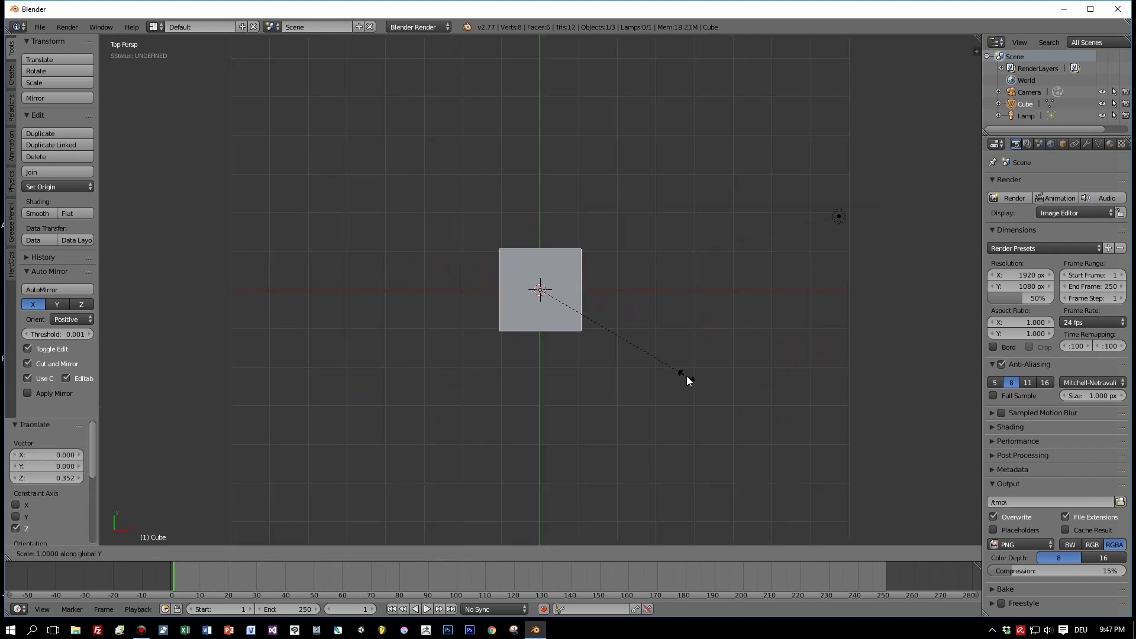
click(702, 387)
key(s)
key(x)
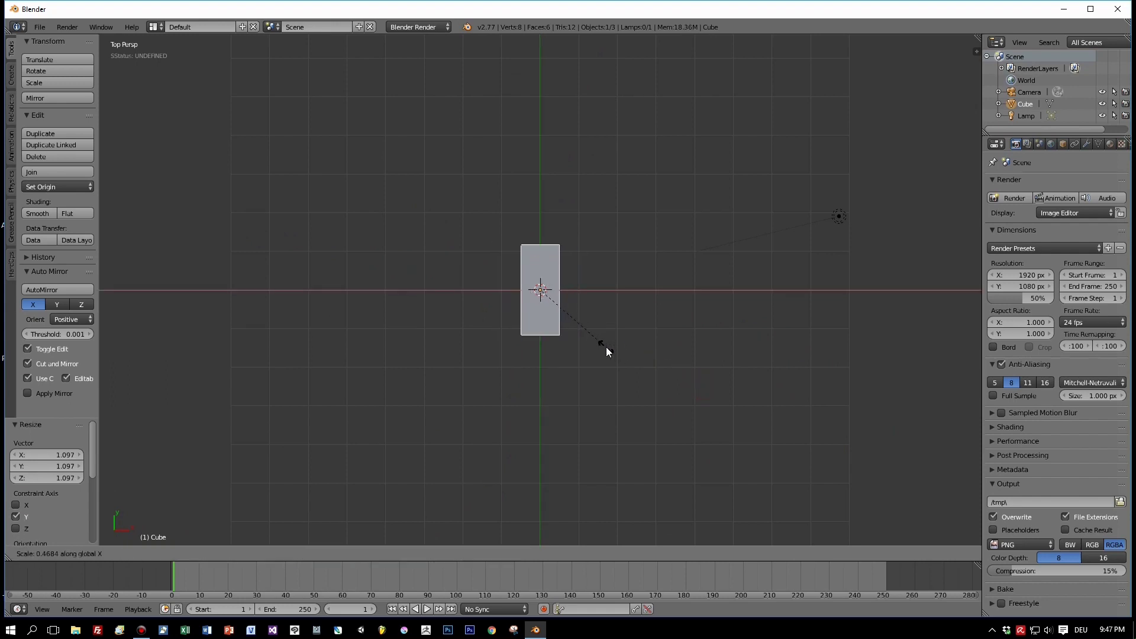
click(605, 348)
Scale the block by about 0.75 along Z and lower it about 0.12 units
middle_drag(605, 348, 546, 247)
scroll(528, 298, up, 3)
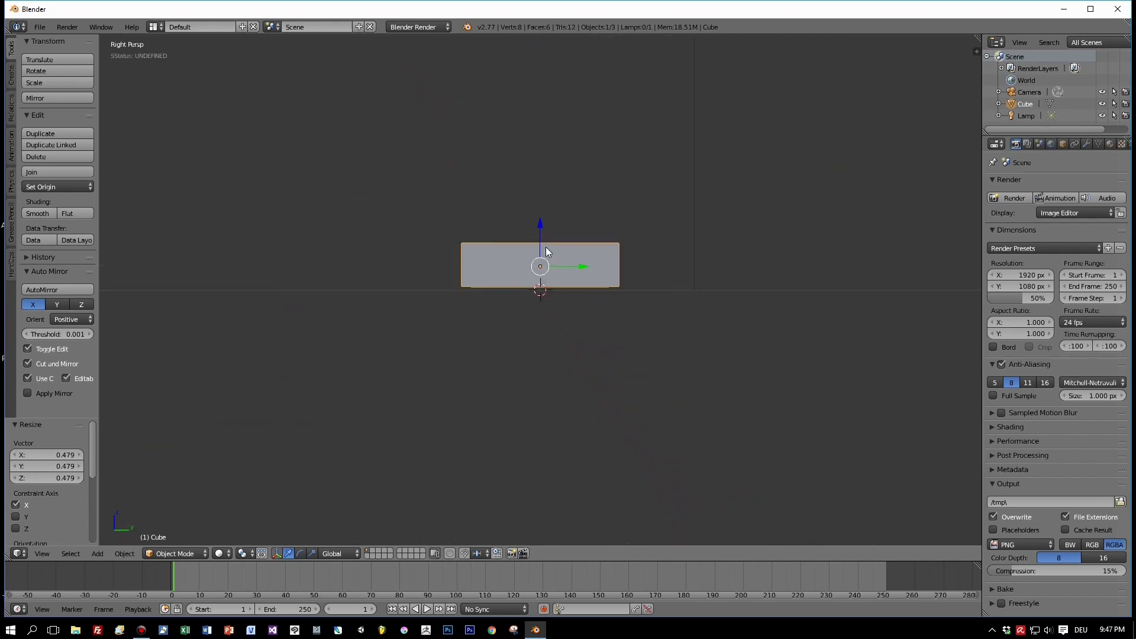
key(s)
key(z)
click(704, 325)
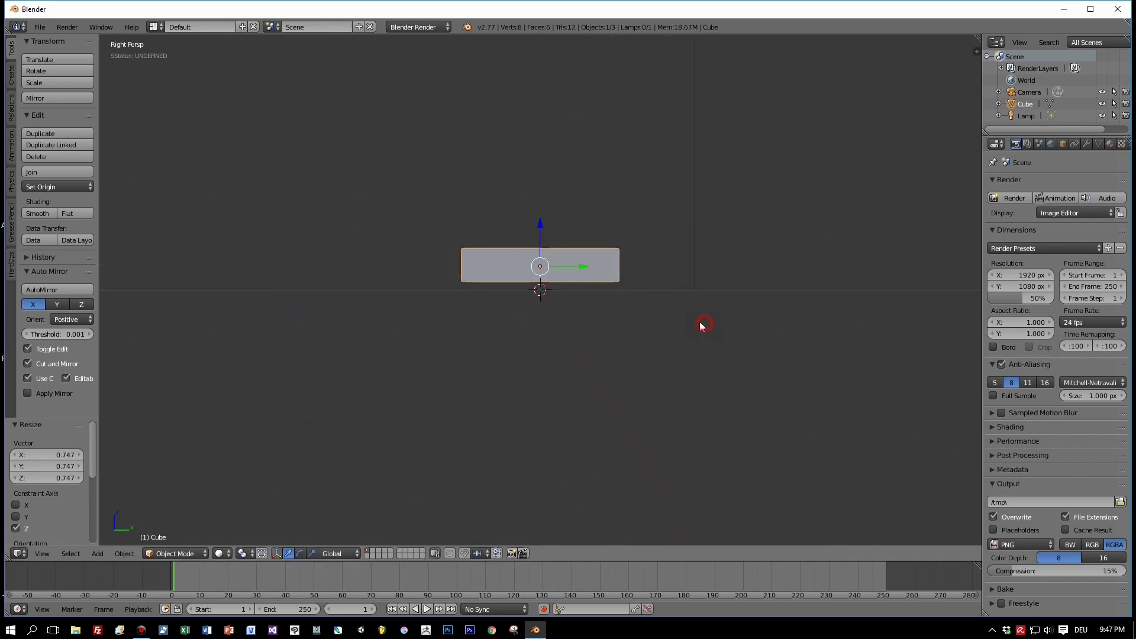
drag(540, 223, 541, 234)
Scale the block by about 0.97 along X and lengthen it by about 1.21 along Y
middle_drag(567, 261, 597, 344)
key(s)
key(x)
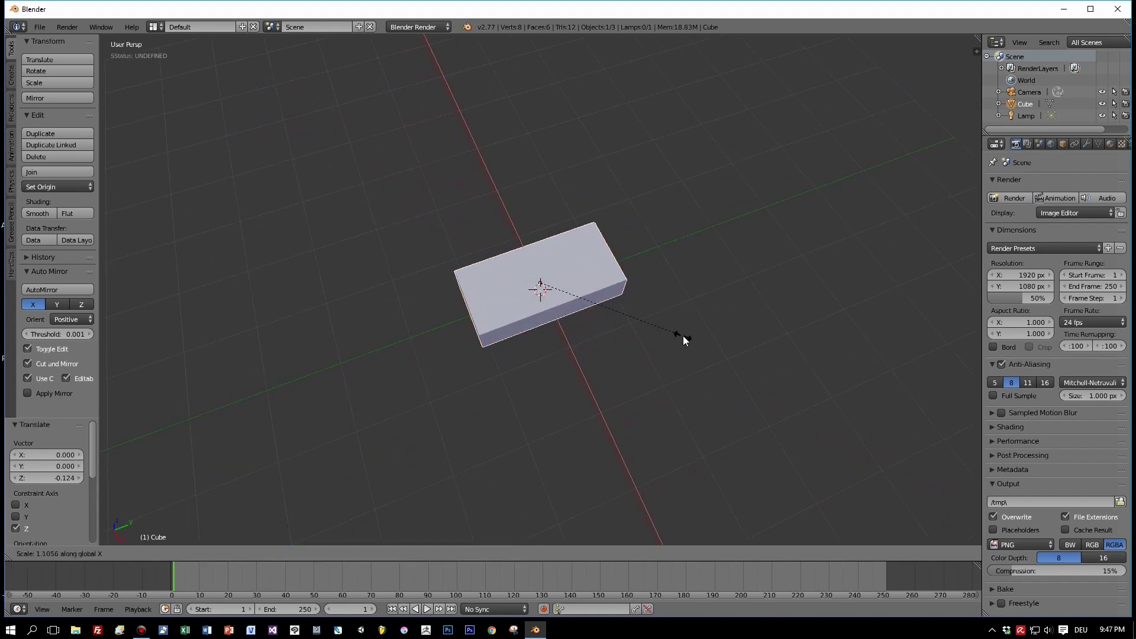
click(666, 331)
key(s)
key(y)
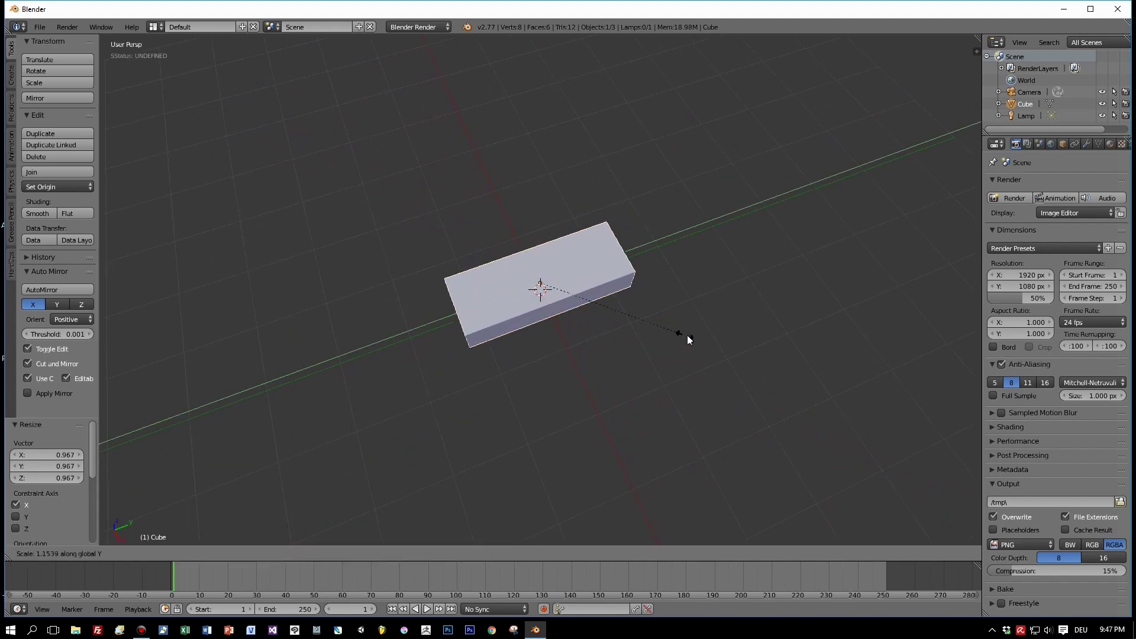
click(692, 338)
middle_drag(693, 338, 694, 285)
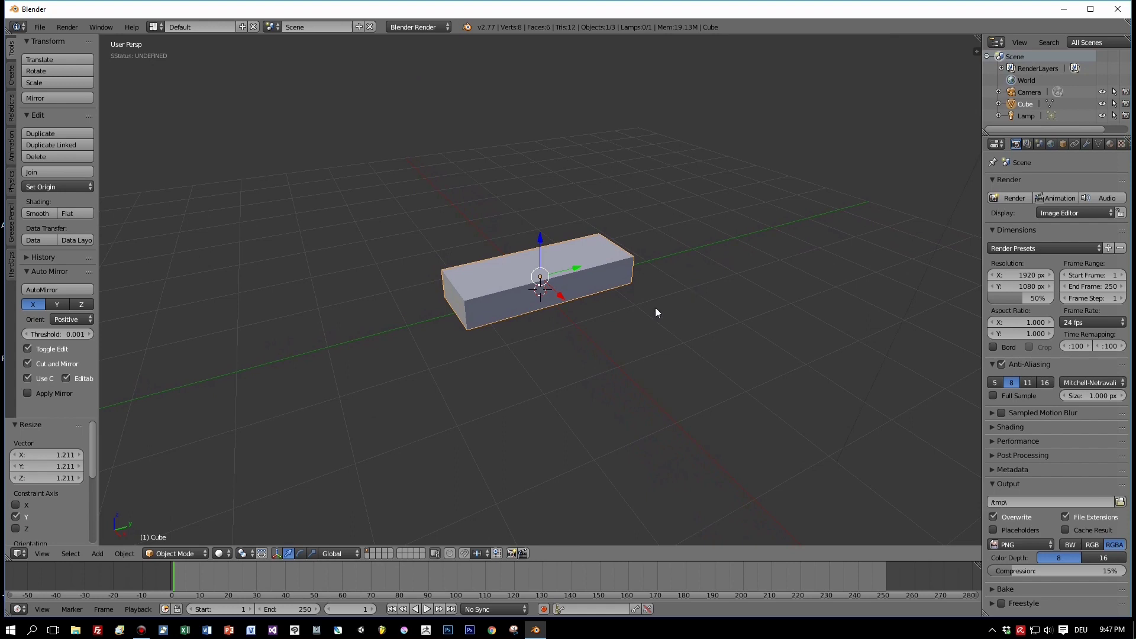
Run Hard Ops (C) Sharpen on the block and adjust the width of the resulting bevel
scroll(694, 286, up, 2)
key(q)
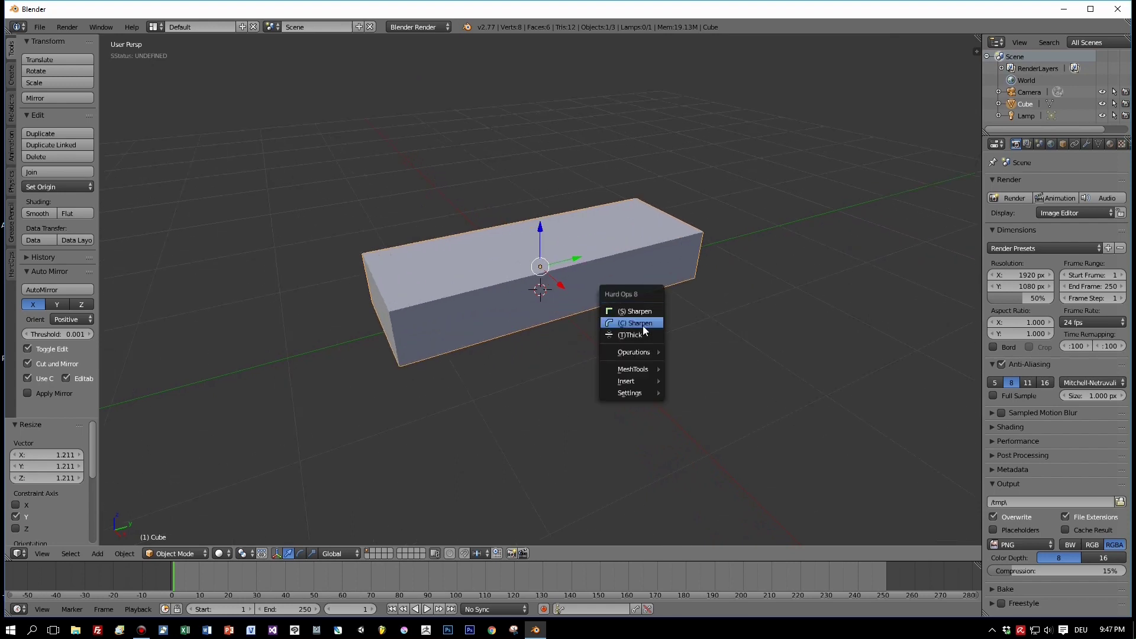
click(644, 329)
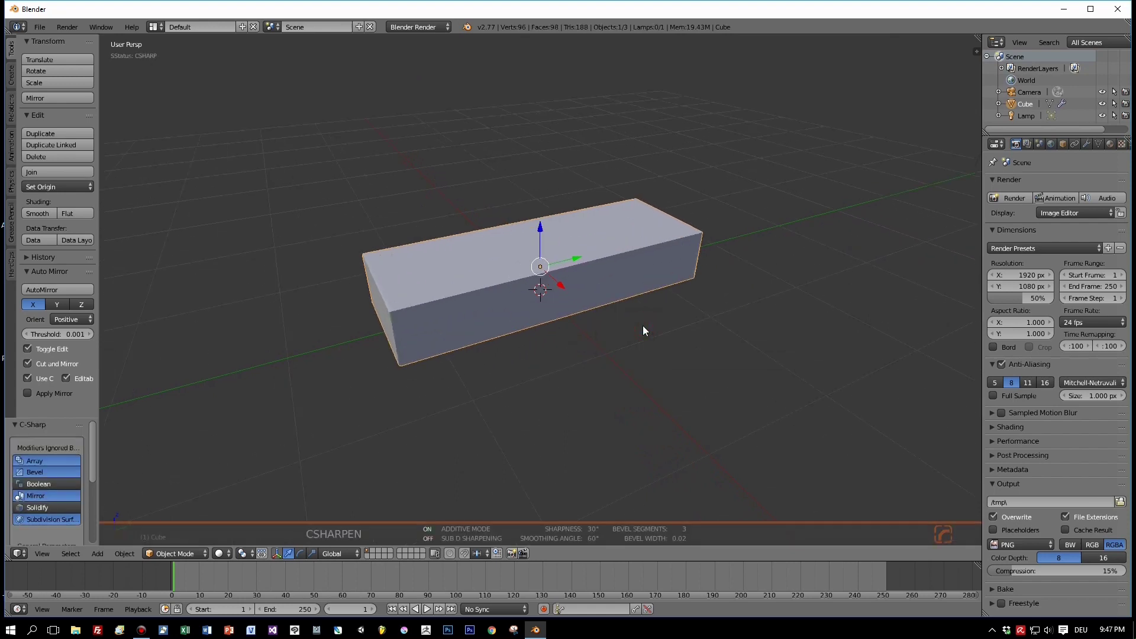
key(q)
click(588, 344)
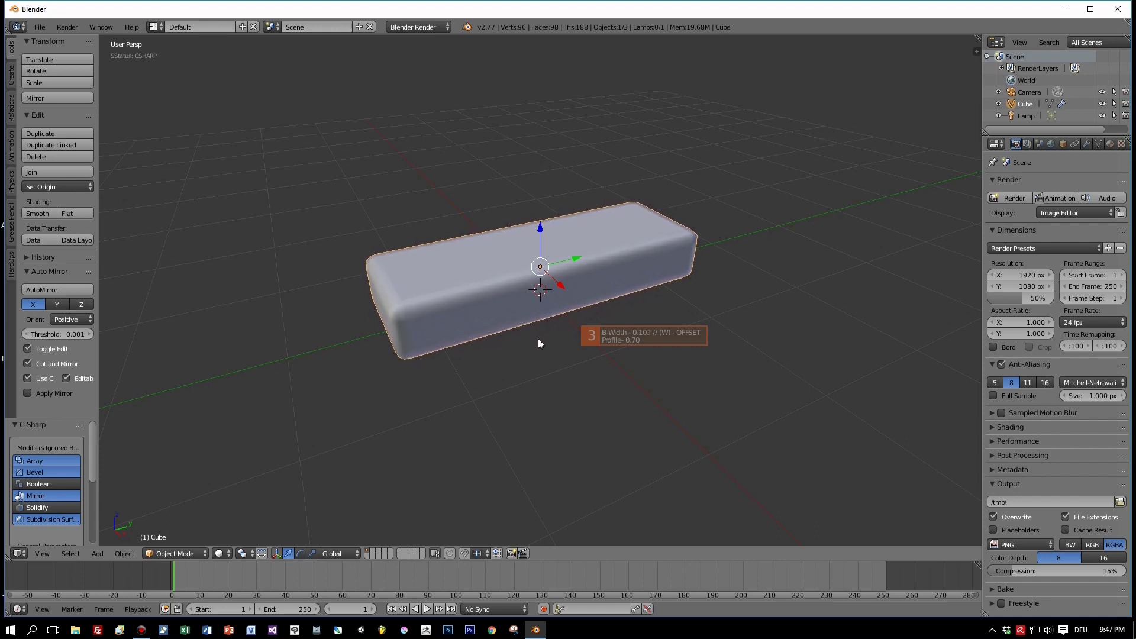
click(580, 369)
mouse_move(580, 369)
middle_down()
mouse_move(598, 377)
mouse_move(588, 372)
middle_up()
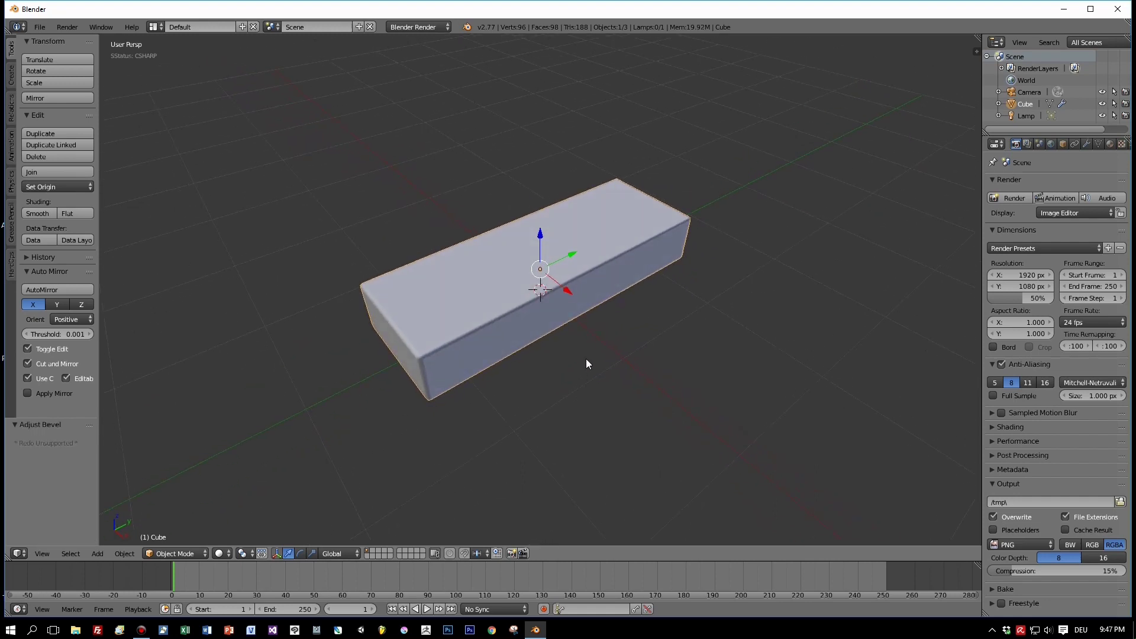
Apply the scale of the bevelled block
key(shift+a)
key(Escape)
key(ctrl+a)
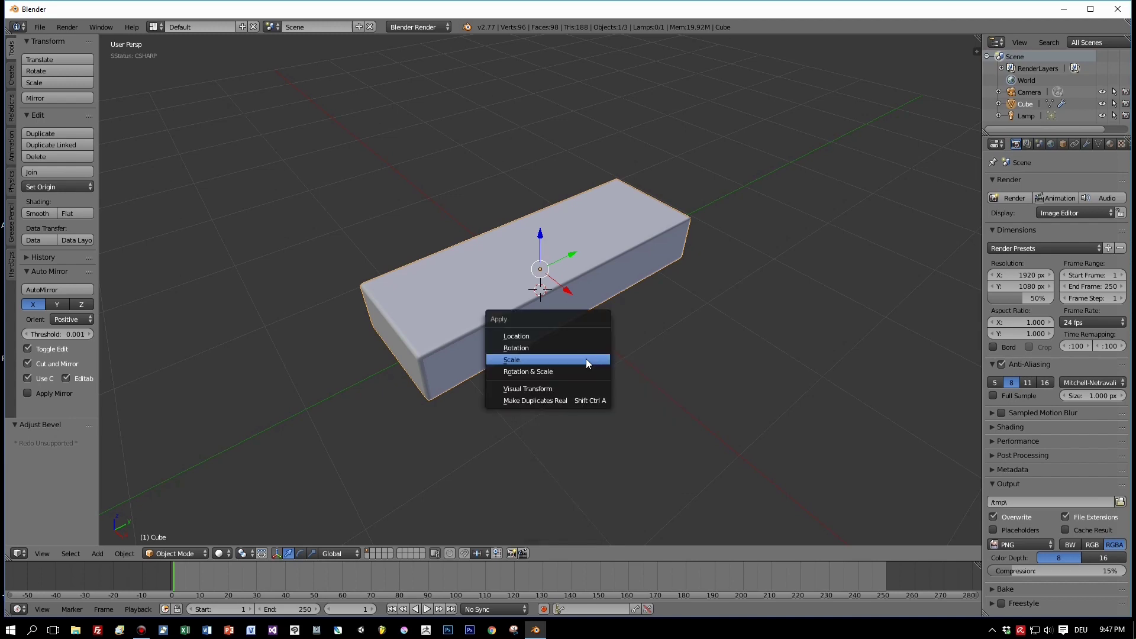
click(585, 359)
key(Tab)
key(Tab)
Examine the block's bevelled edges close up and from several angles
middle_drag(587, 360, 570, 334)
scroll(598, 322, up, 3)
scroll(599, 321, down, 3)
middle_drag(593, 321, 609, 353)
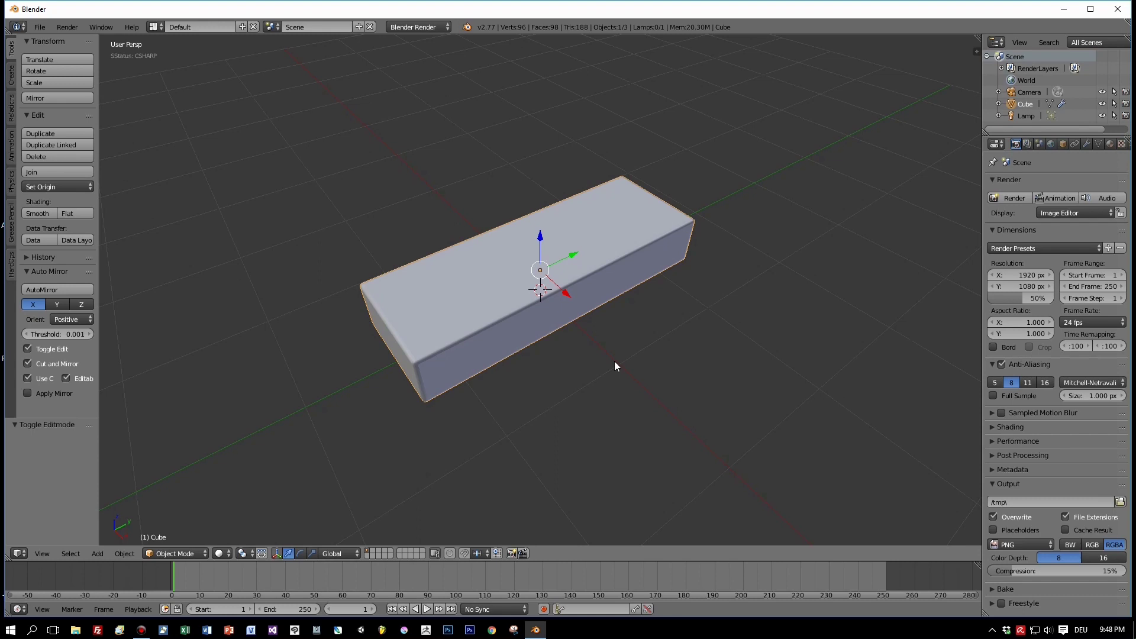
scroll(614, 362, up, 2)
scroll(614, 362, down, 2)
mouse_move(615, 361)
middle_down()
mouse_move(593, 342)
mouse_move(605, 361)
mouse_move(588, 362)
mouse_move(602, 365)
middle_up()
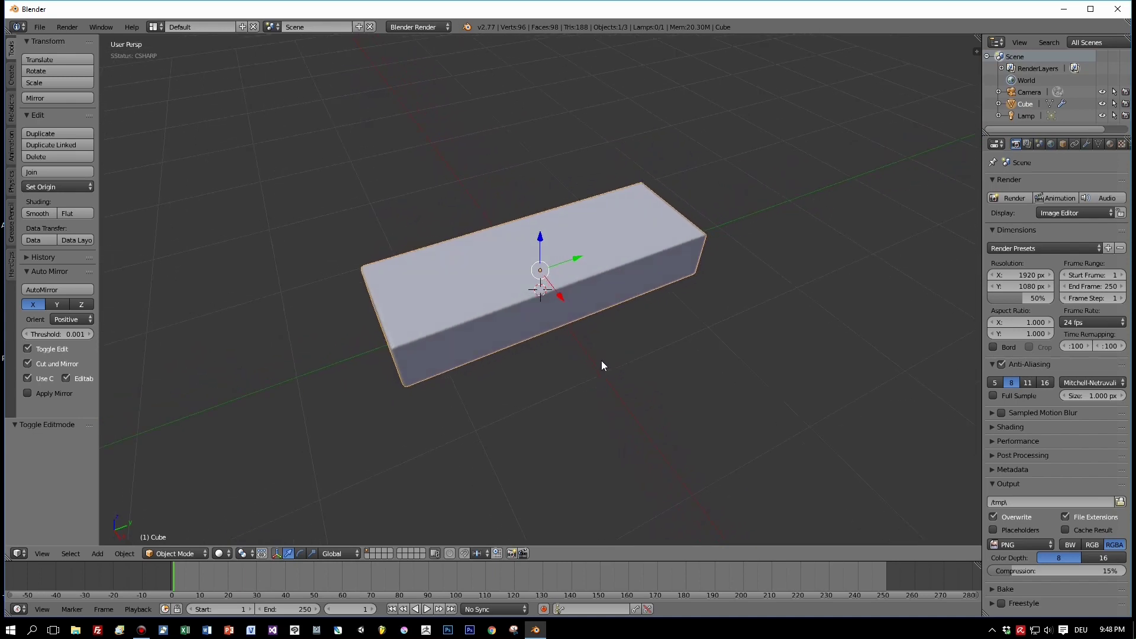
Add a second mesh cube and scale it down to roughly a third of its size
key(shift+a)
mouse_move(602, 361)
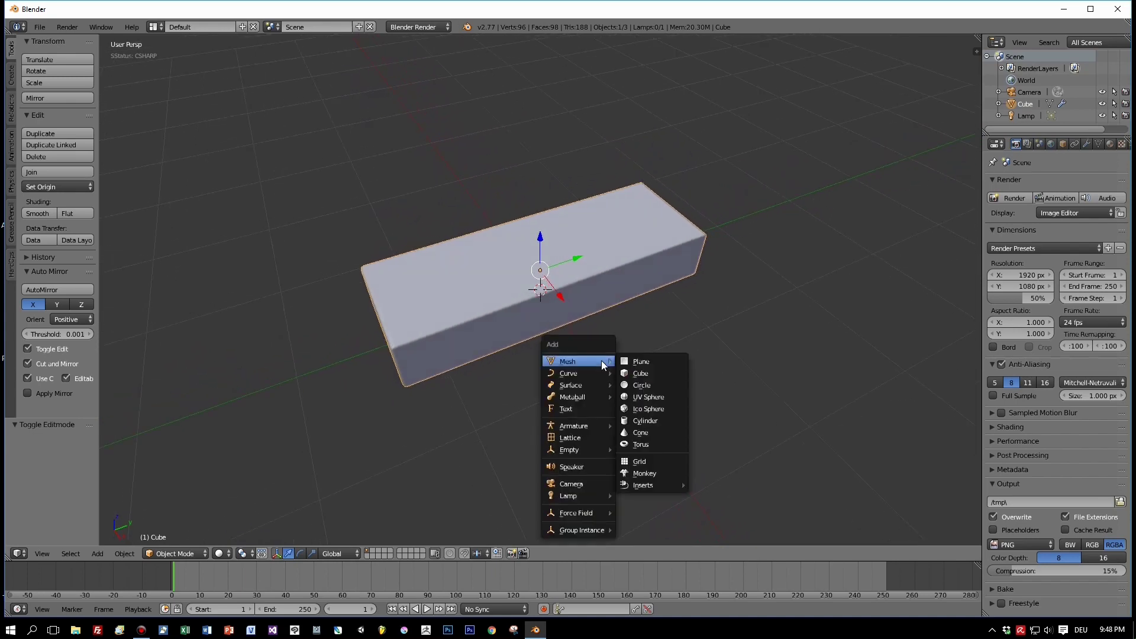
click(669, 375)
key(s)
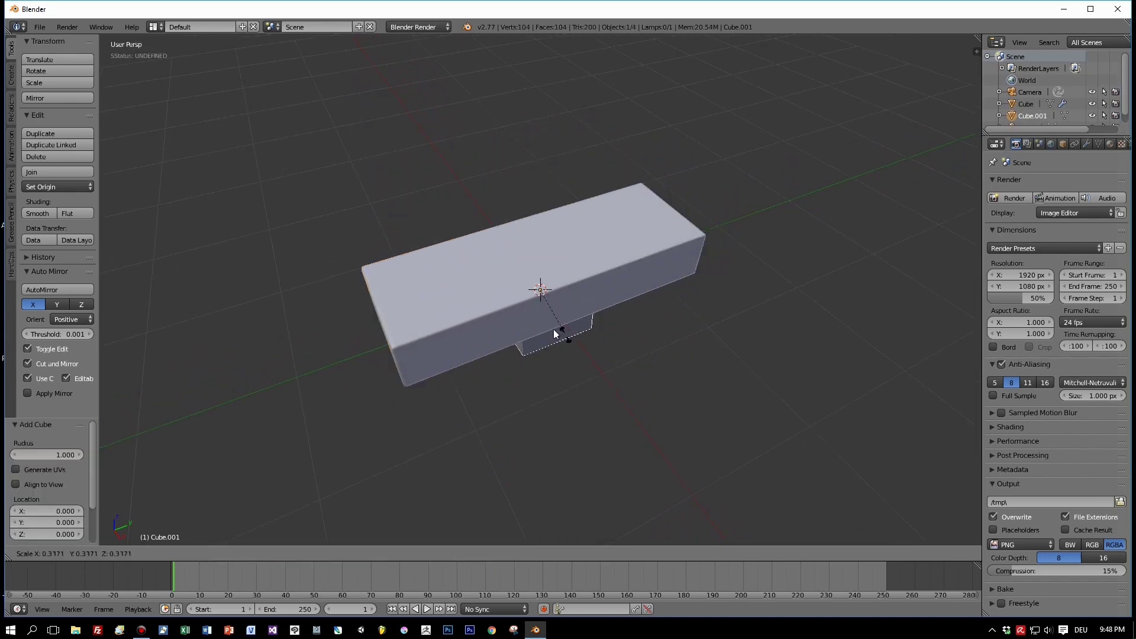
click(570, 339)
Raise the small cube along Z through the block's top face, resize it, and fine-tune its height
key(g)
key(z)
click(535, 232)
key(s)
click(634, 271)
drag(539, 233, 538, 217)
middle_drag(538, 218, 557, 180)
key(KP_3)
mouse_move(539, 195)
mouse_down()
mouse_move(537, 221)
mouse_move(537, 201)
mouse_up()
middle_drag(552, 205, 609, 292)
Stretch the small cube by about 4.32 along Y and apply its scale
key(s)
key(y)
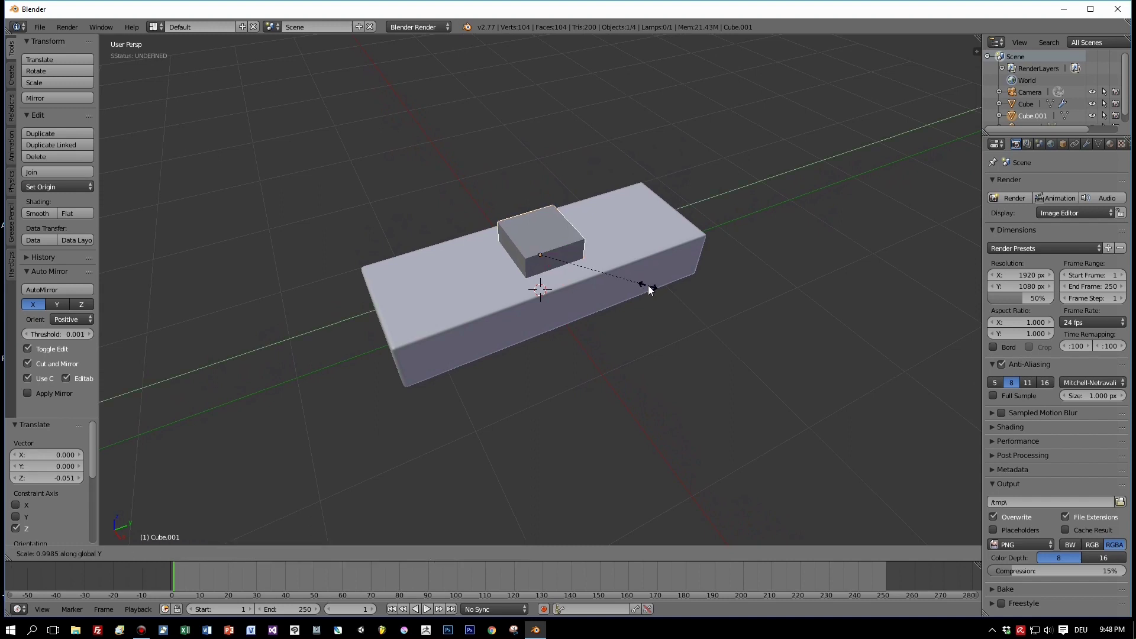
click(139, 329)
middle_drag(141, 331, 115, 306)
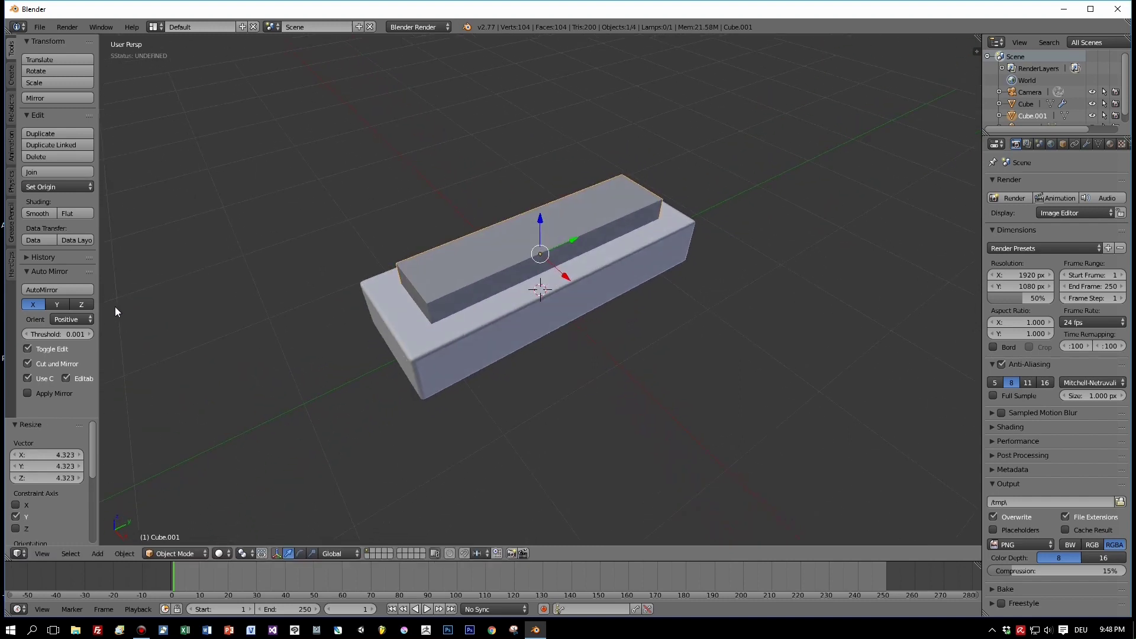
key(ctrl+a)
click(113, 306)
Edit the upper box's mesh in edge selection mode and select one vertical corner edge
middle_drag(459, 343, 486, 309)
key(Tab)
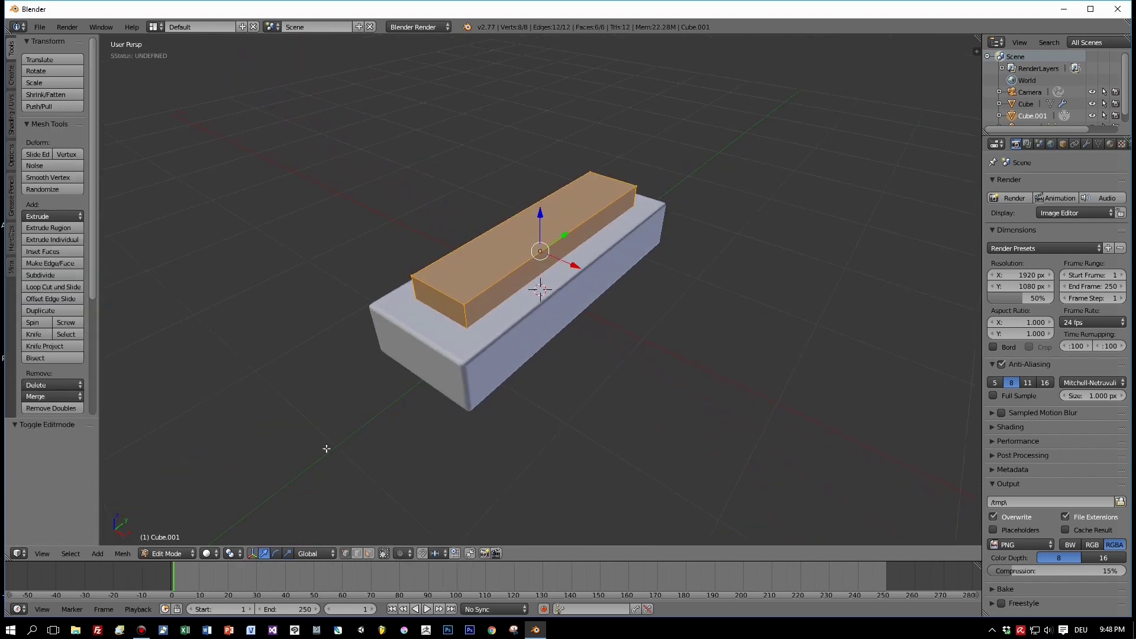
click(354, 554)
right_click(469, 319)
right_click(417, 292)
right_click(464, 316)
click(358, 555)
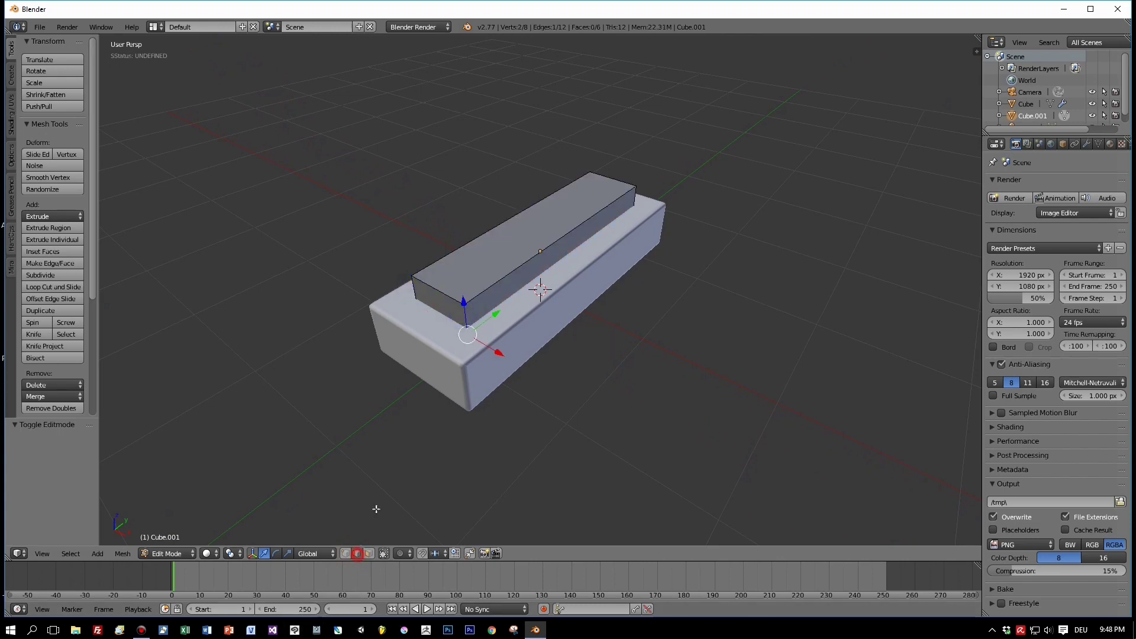
mouse_move(481, 323)
middle_down()
mouse_move(512, 314)
mouse_move(487, 322)
middle_up()
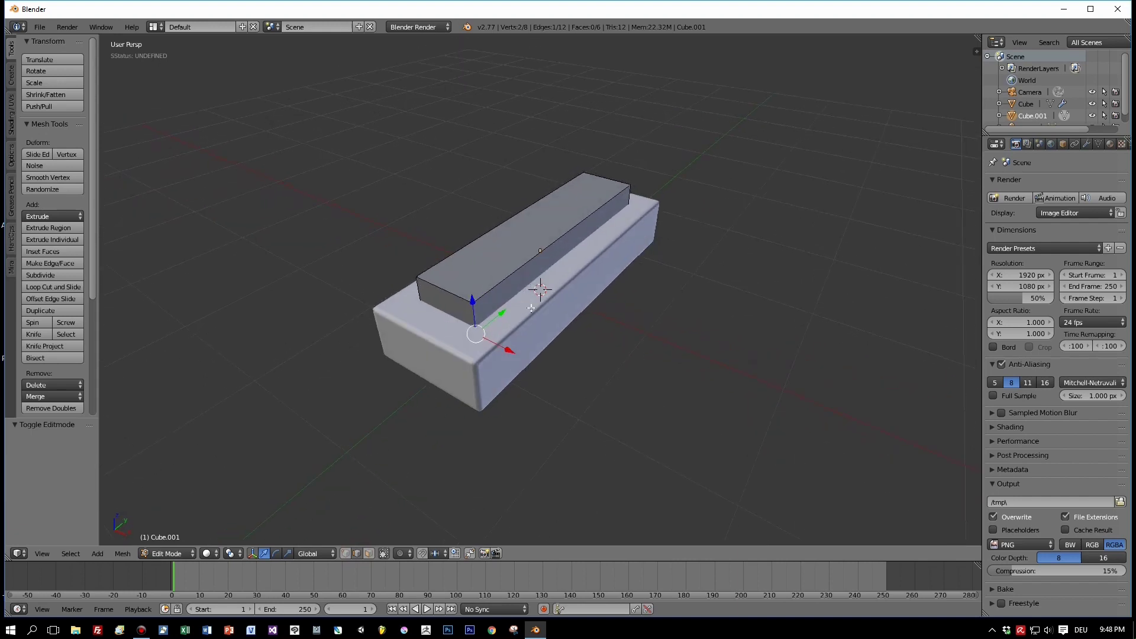
Return to object mode and raise the upper box along Z clear of the lower block
key(Tab)
right_click(509, 272)
right_click(509, 272)
drag(539, 218, 538, 151)
Bevel all four vertical corner edges of the upper box with an offset of about 0.14 and 6 segments
key(Tab)
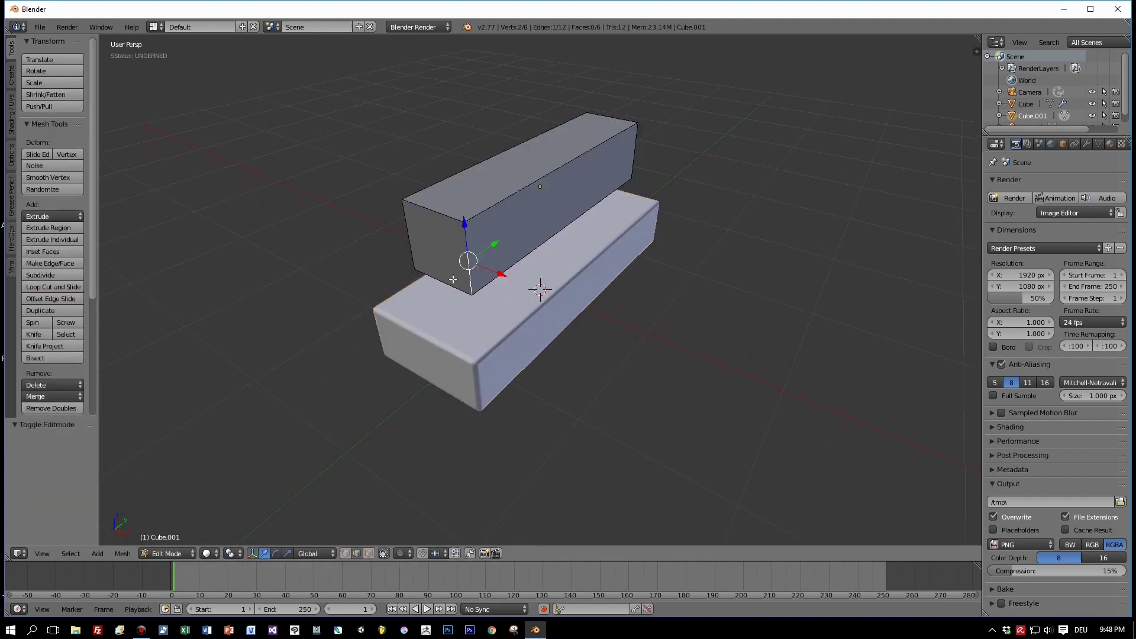
shift+right_click(409, 233)
middle_drag(548, 288, 461, 269)
shift+right_click(690, 233)
middle_drag(689, 233, 535, 244)
shift+right_click(526, 244)
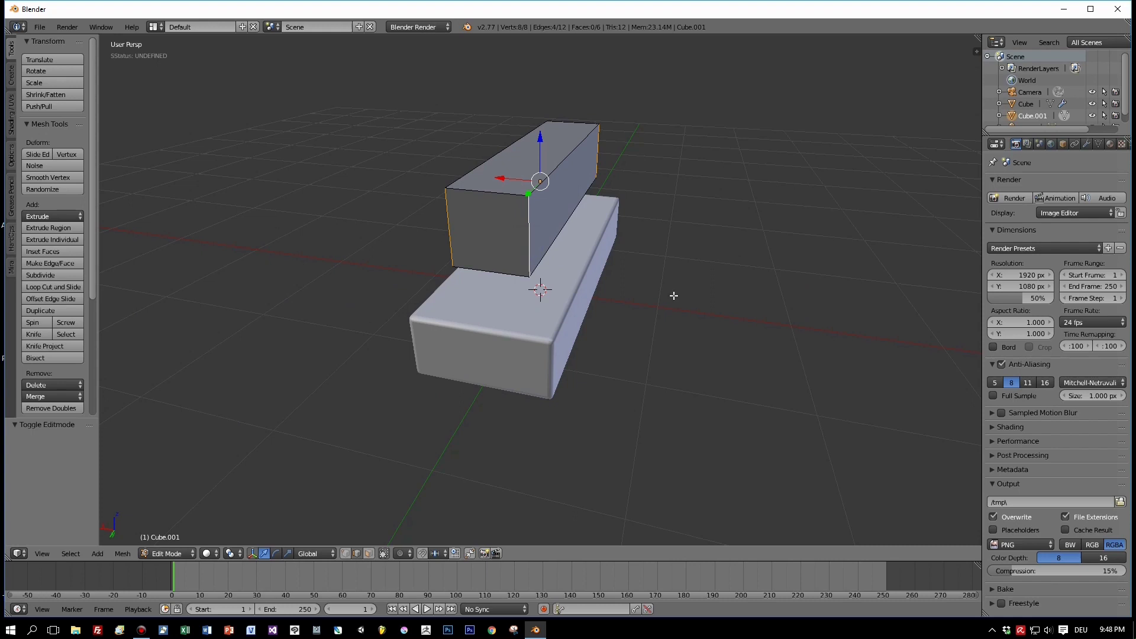
key(ctrl+b)
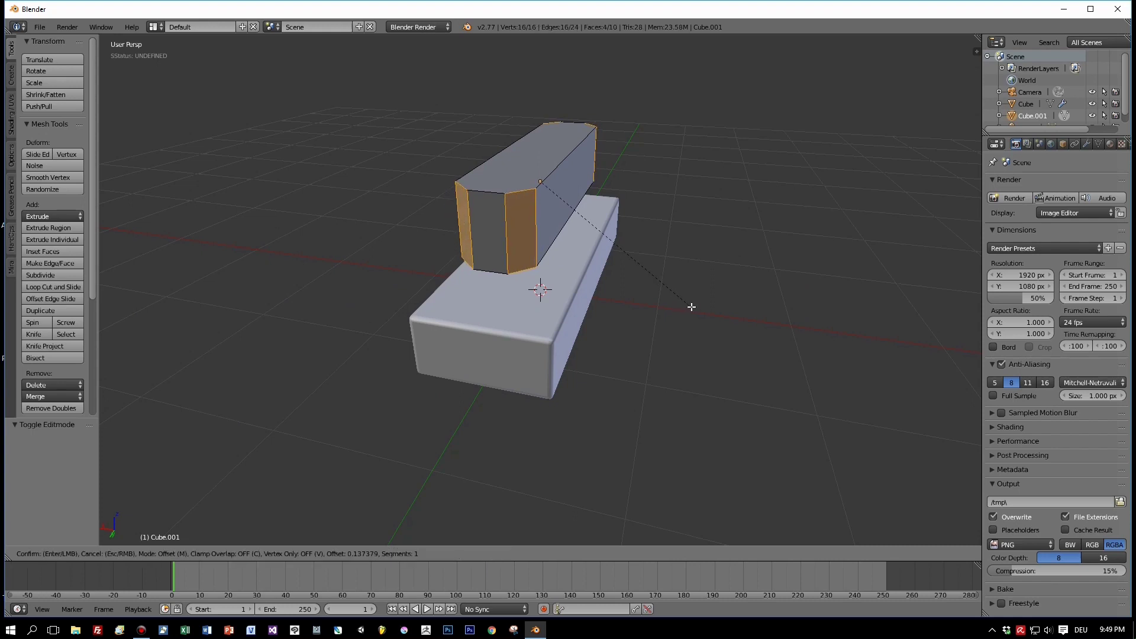
scroll(692, 307, up, 5)
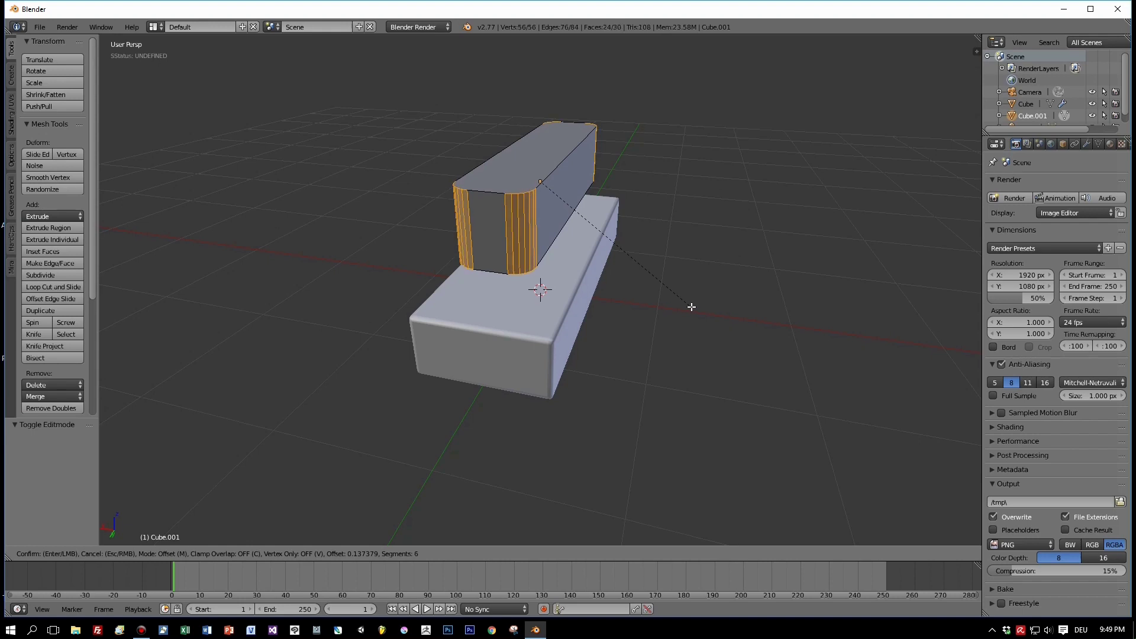
scroll(692, 307, down, 1)
scroll(691, 307, up, 2)
scroll(692, 308, down, 1)
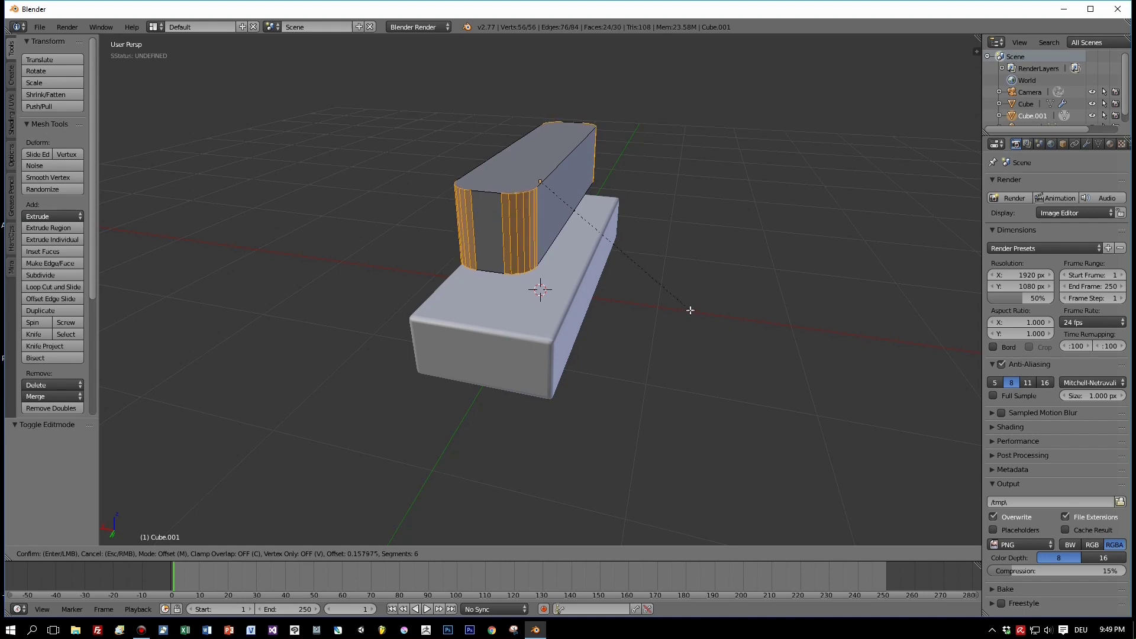
click(689, 311)
scroll(688, 312, down, 2)
In left orthographic view, scale the rounded box by about 0.67 along Z and lower it about 0.58 into the block's top
middle_drag(688, 312, 584, 359)
key(ctrl+KP_3)
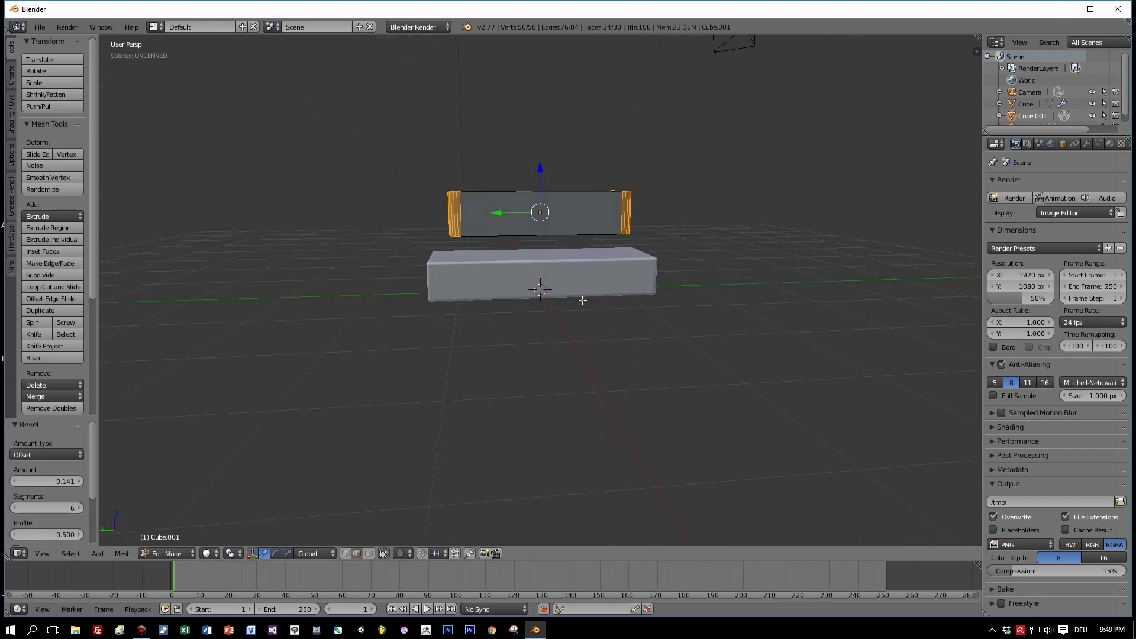
key(Tab)
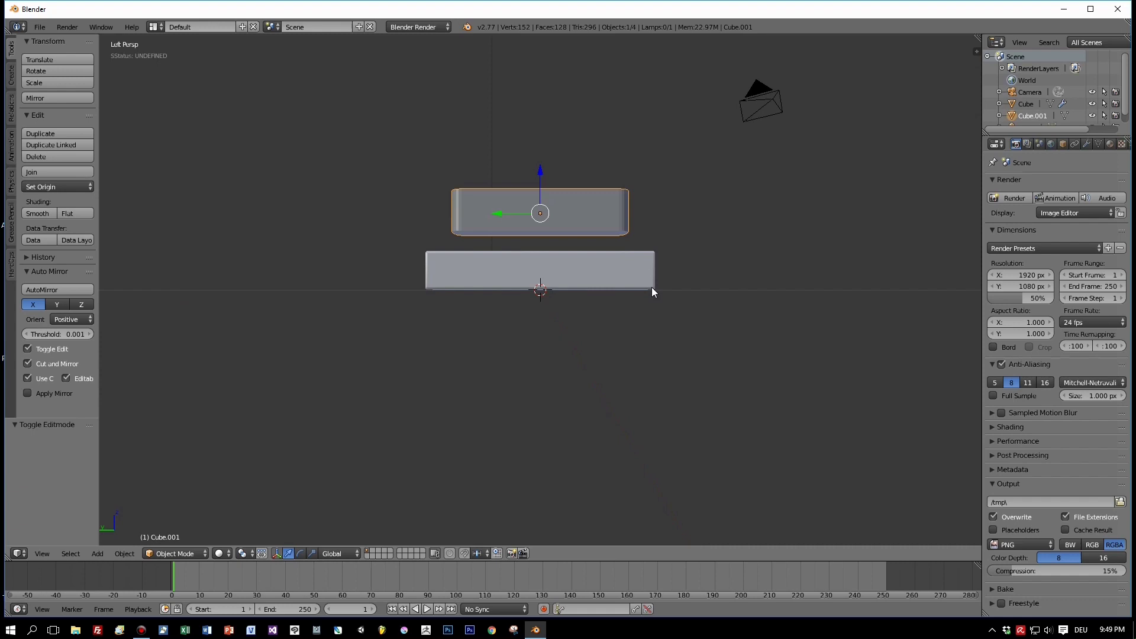
key(KP_5)
key(s)
key(z)
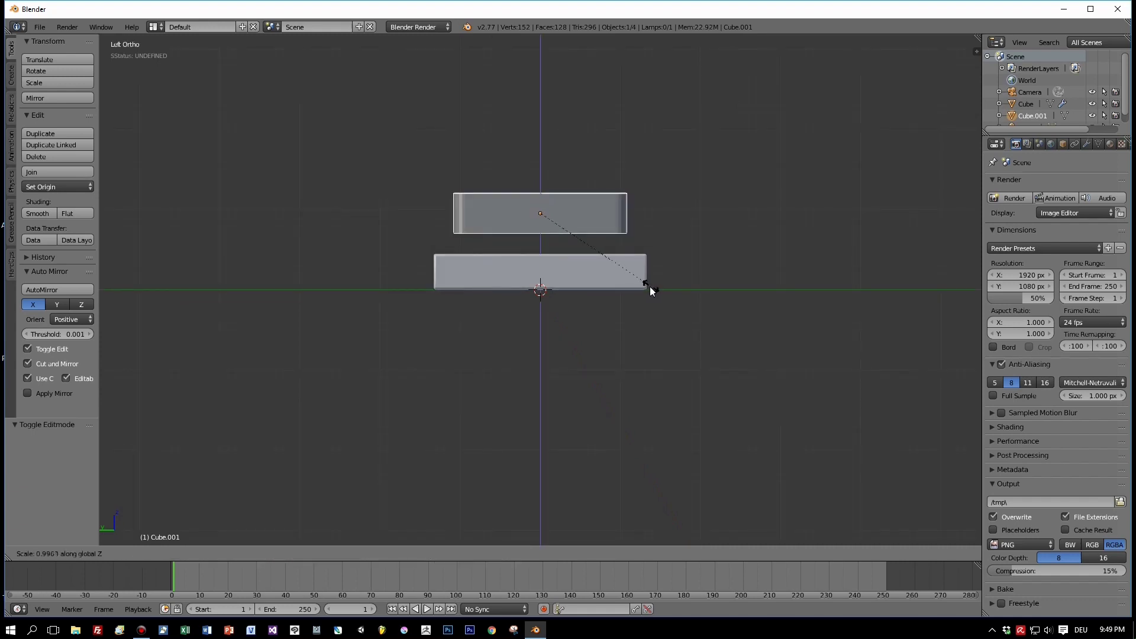
click(616, 264)
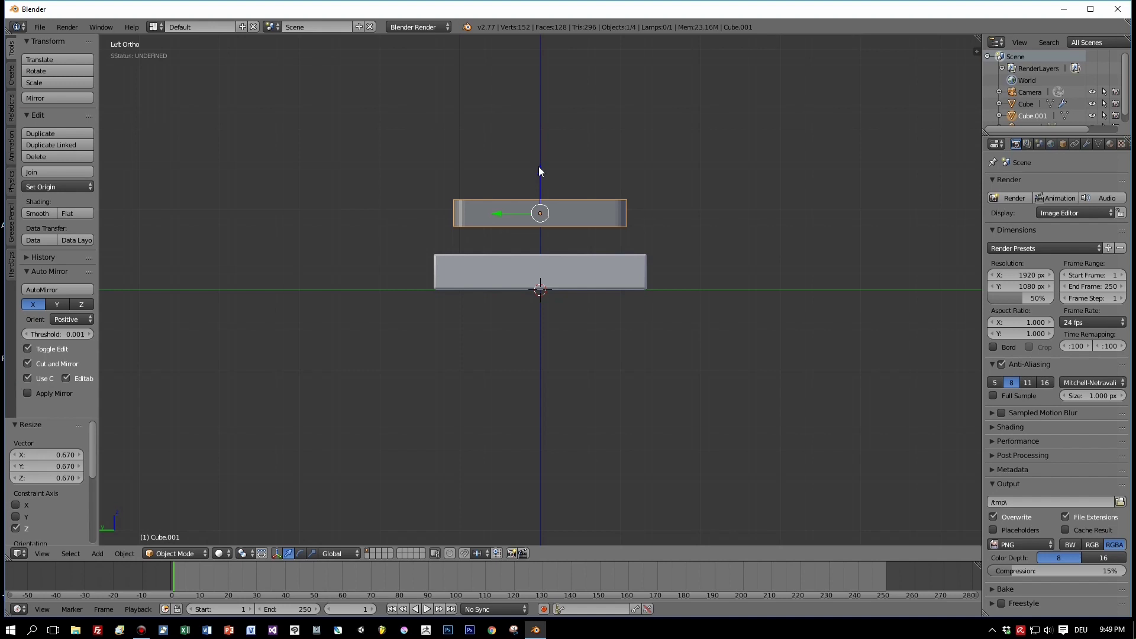
drag(542, 169, 527, 214)
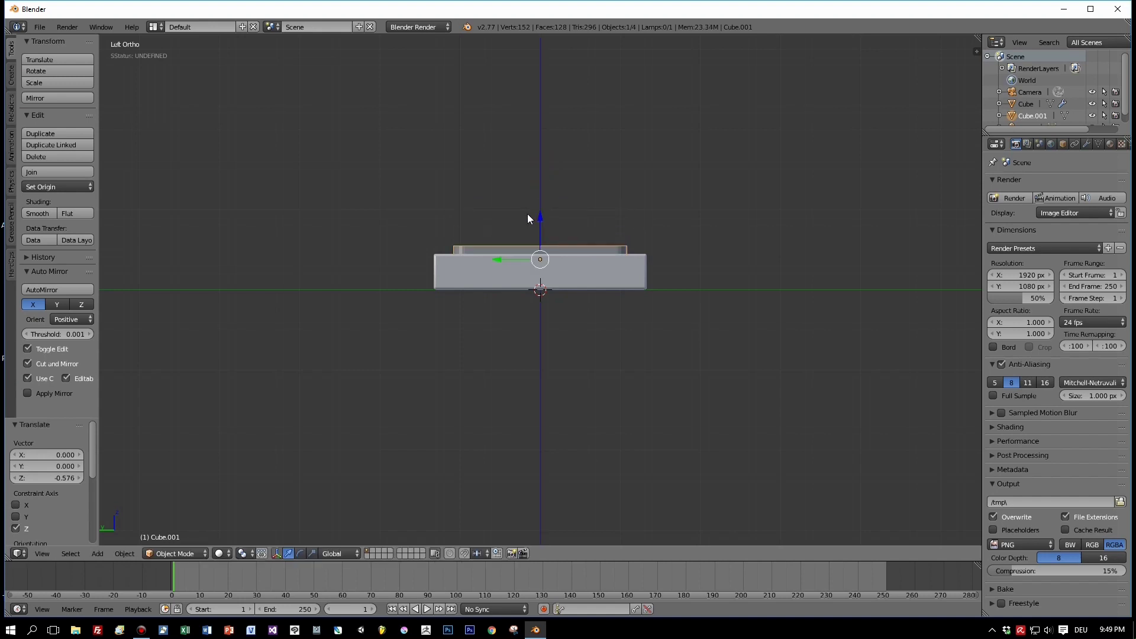
Add the lower block to the selection and use Hard Ops CSlice to split it with the rounded box as cutter
middle_drag(528, 214, 602, 287)
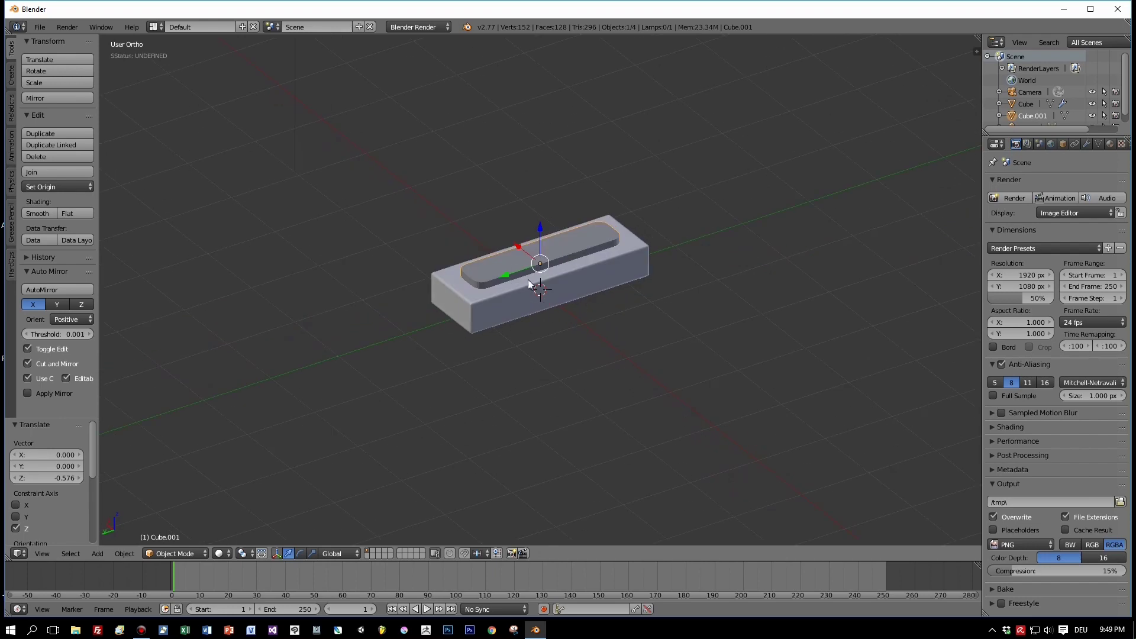
shift+right_click(502, 293)
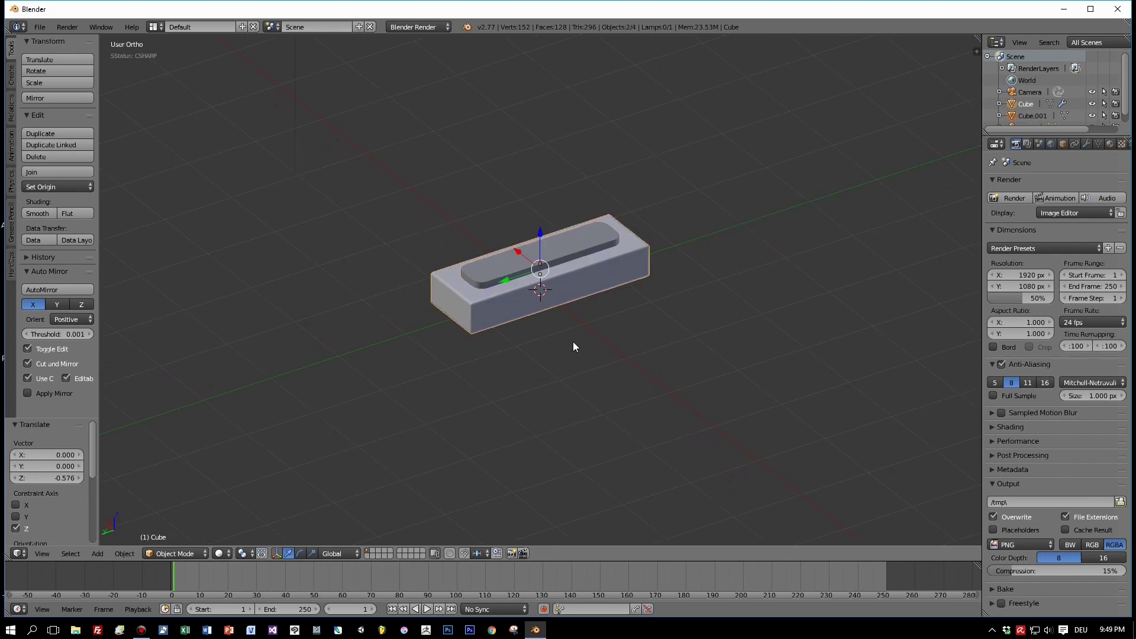
key(q)
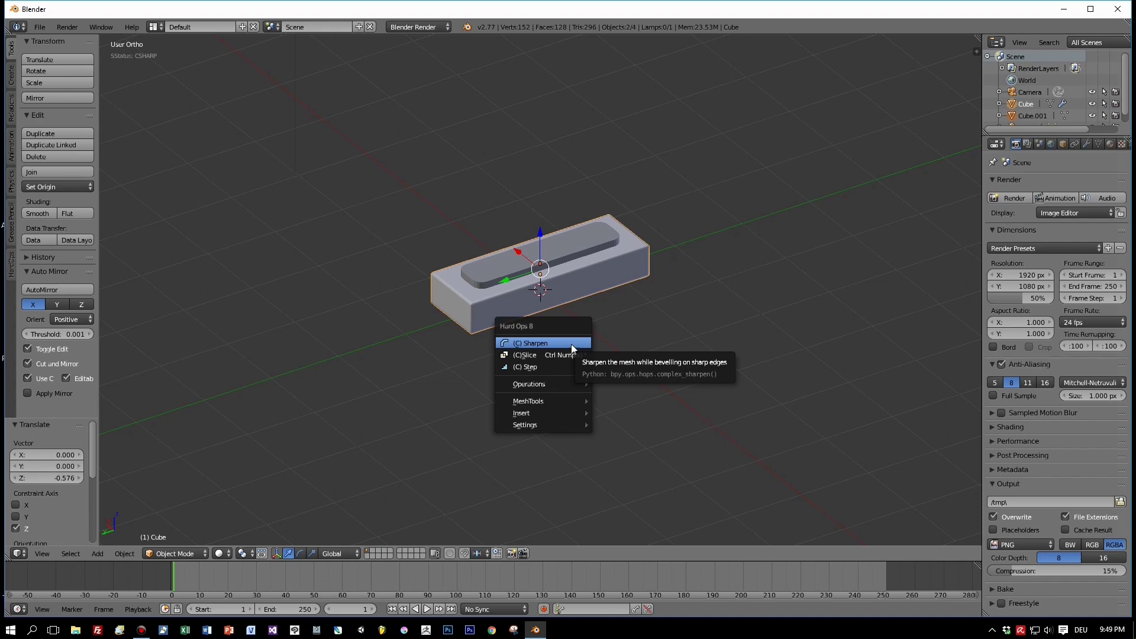
click(565, 356)
scroll(573, 351, up, 4)
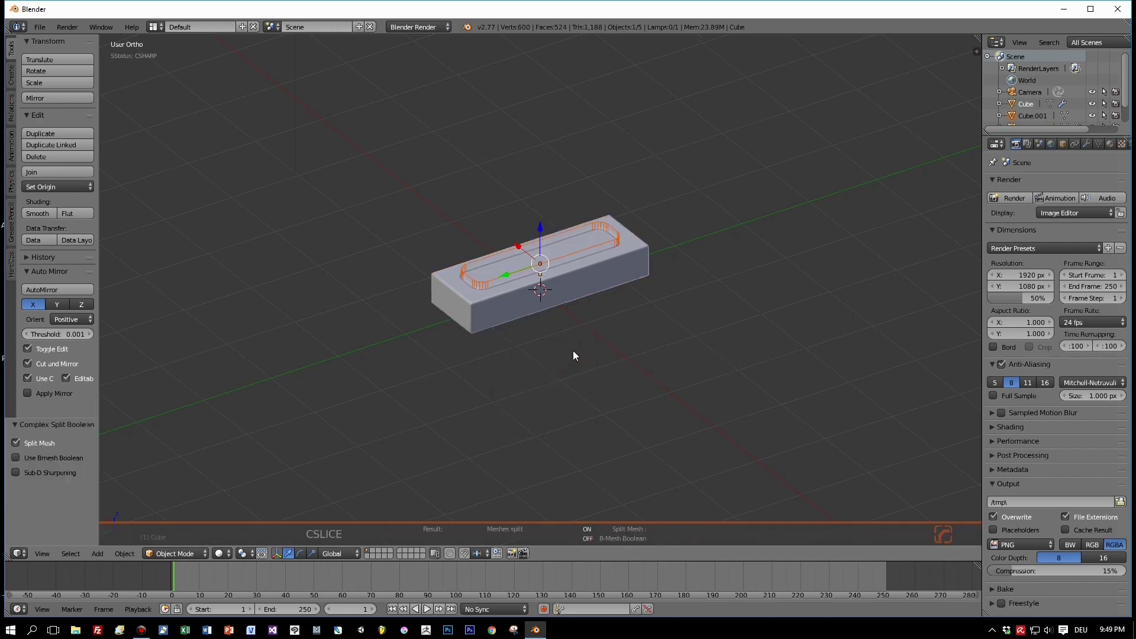
scroll(598, 359, up, 2)
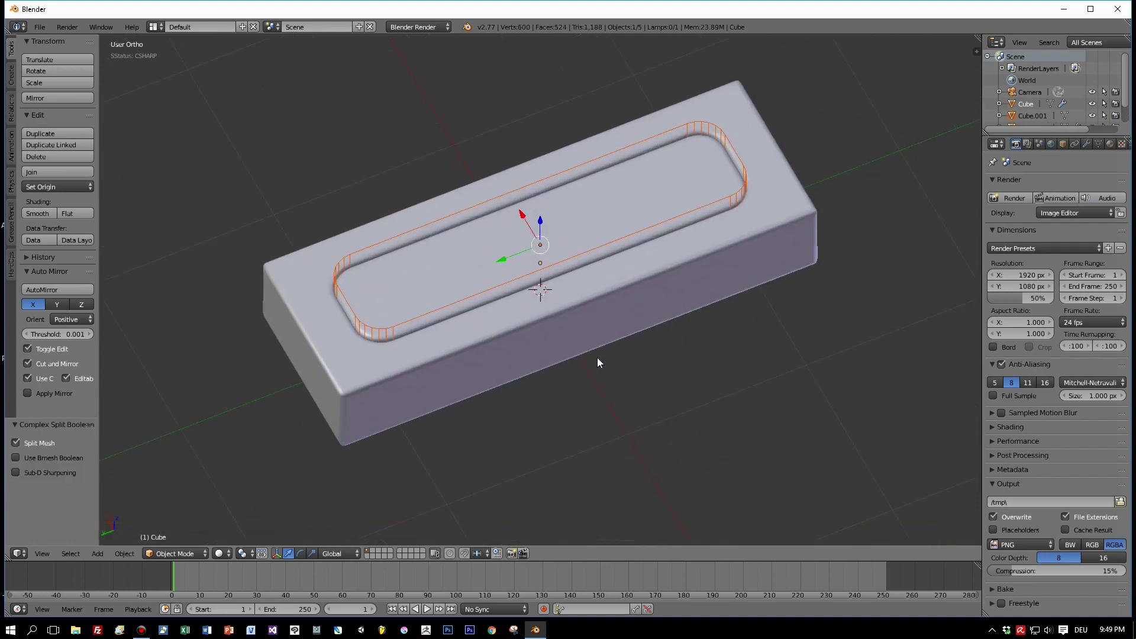
Apply Hard Ops soft sharpening (SSharpen) to the split-off inner piece and adjust its bevel width to about 0.013
right_click(474, 256)
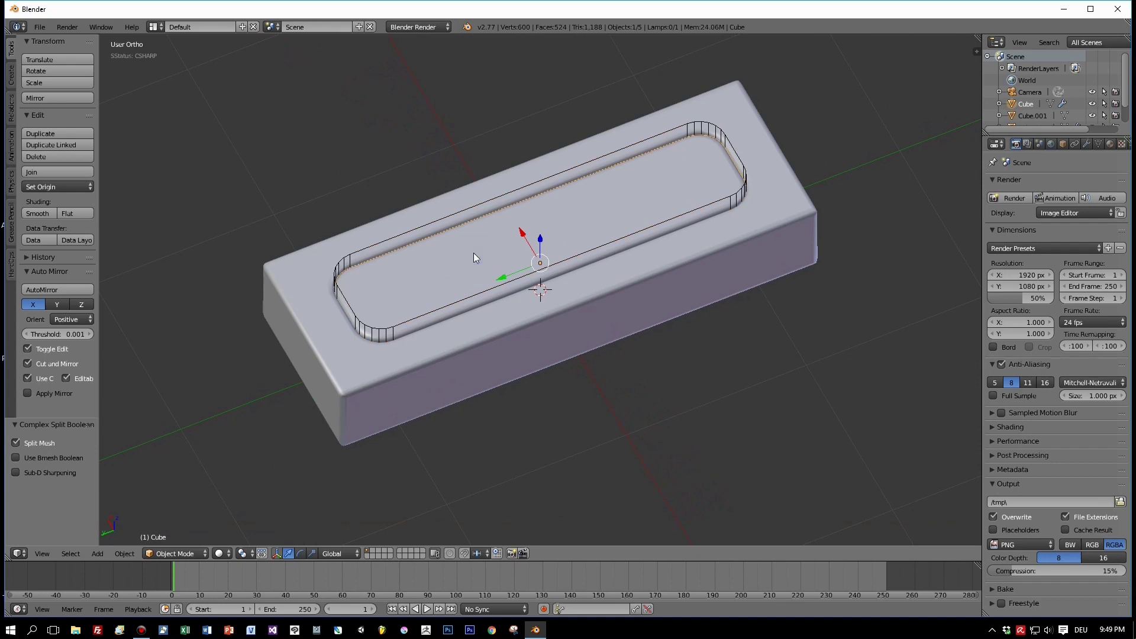
key(q)
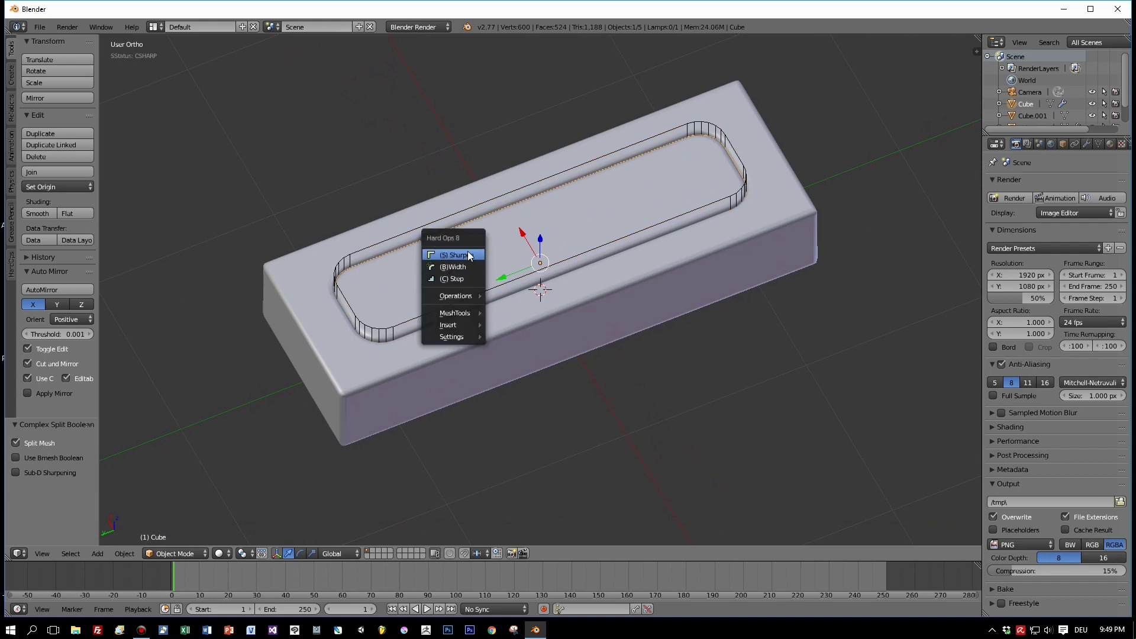
click(468, 254)
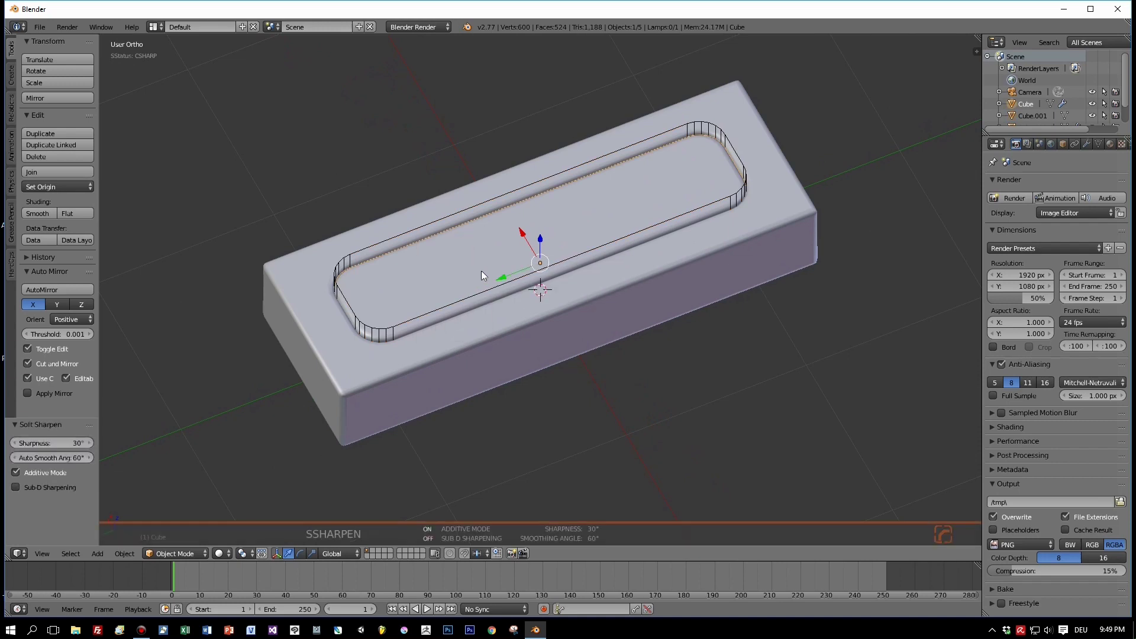
key(q)
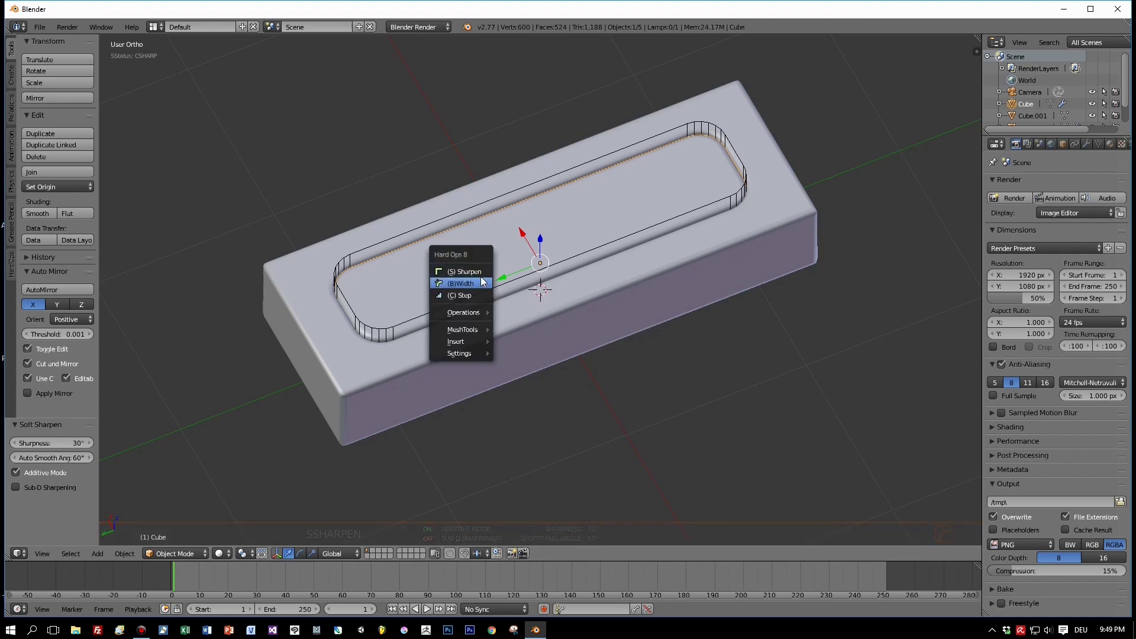
click(481, 279)
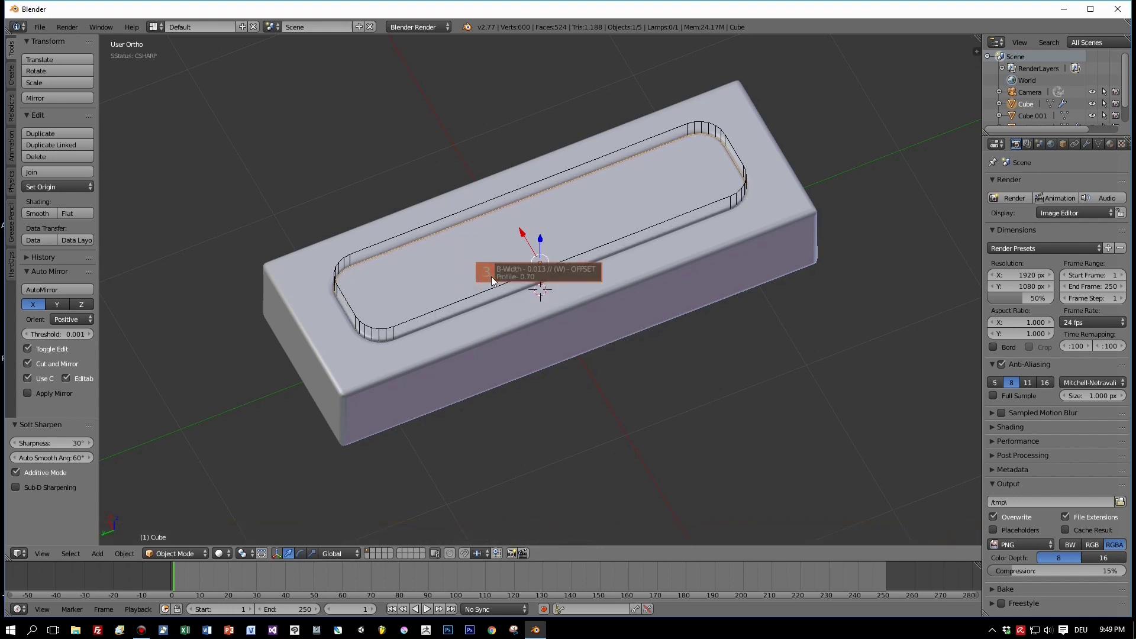
click(492, 281)
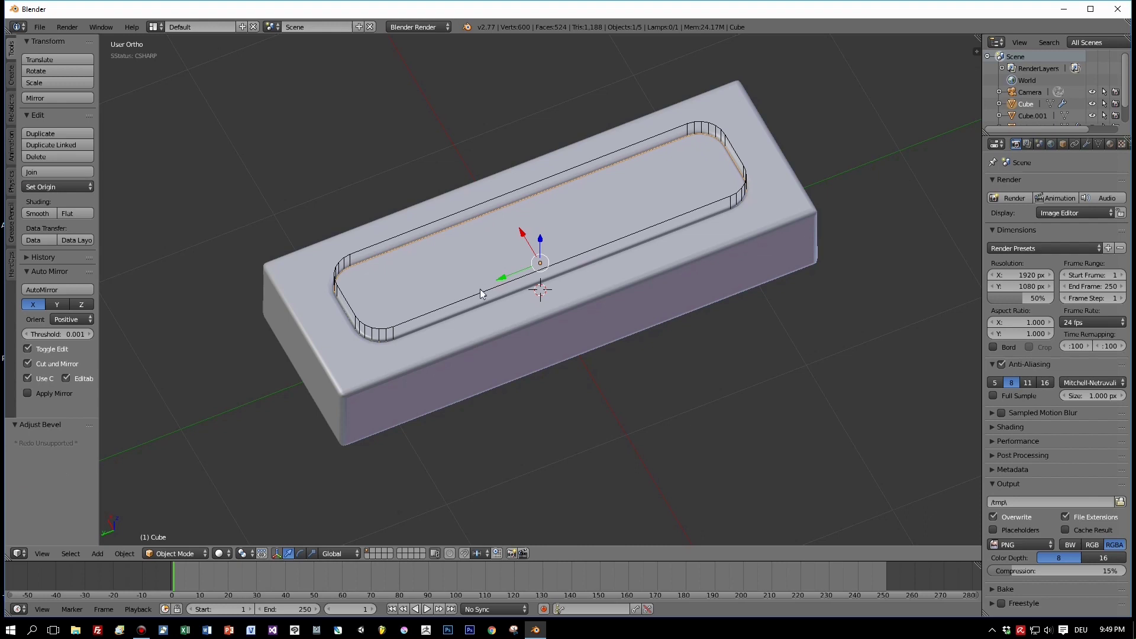
Delete the wireframe cutter box around the recess
right_click(482, 290)
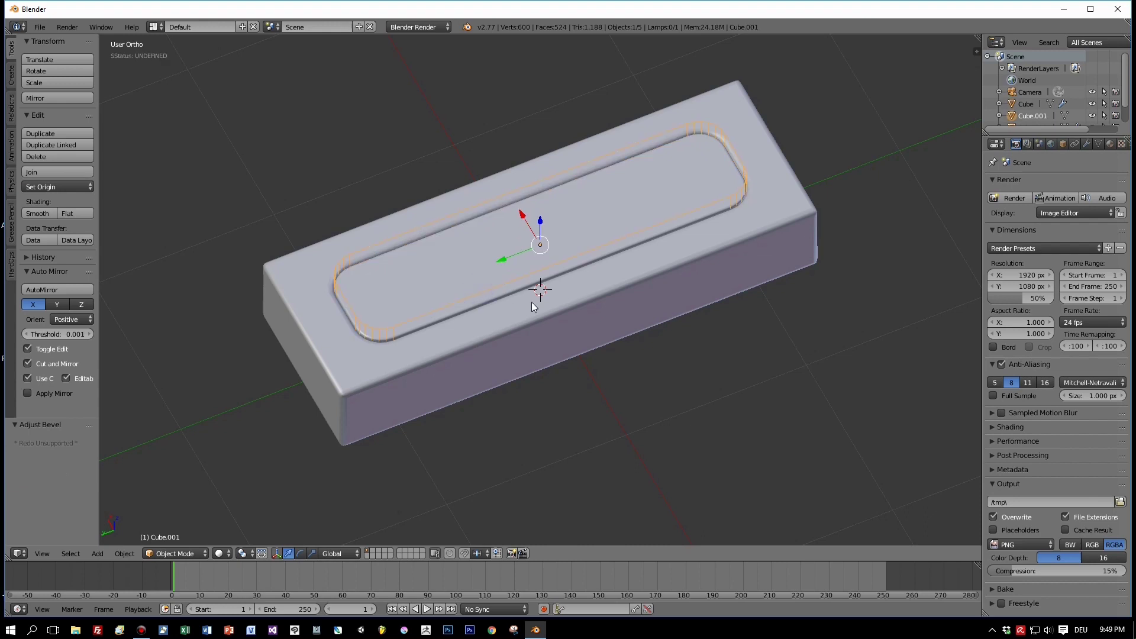
key(x)
click(528, 303)
Lift the split-off inner piece out of the block along Z and delete it, leaving the recessed block
right_click(482, 265)
middle_drag(521, 285, 544, 294)
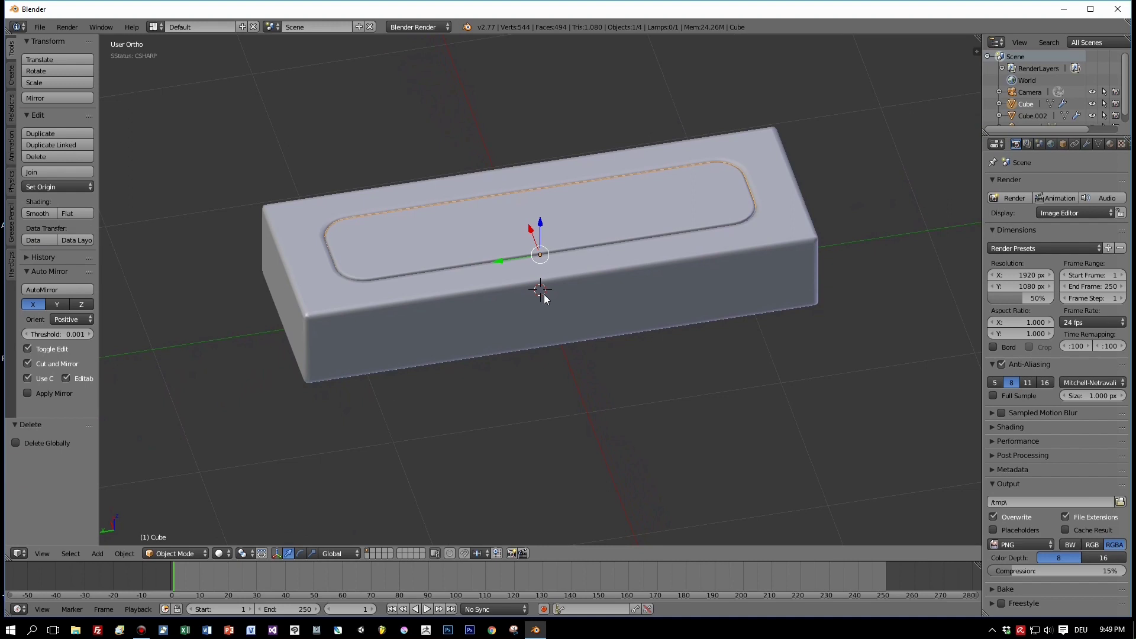
drag(541, 224, 528, 113)
scroll(552, 237, down, 4)
middle_drag(662, 200, 591, 240)
drag(549, 191, 526, 151)
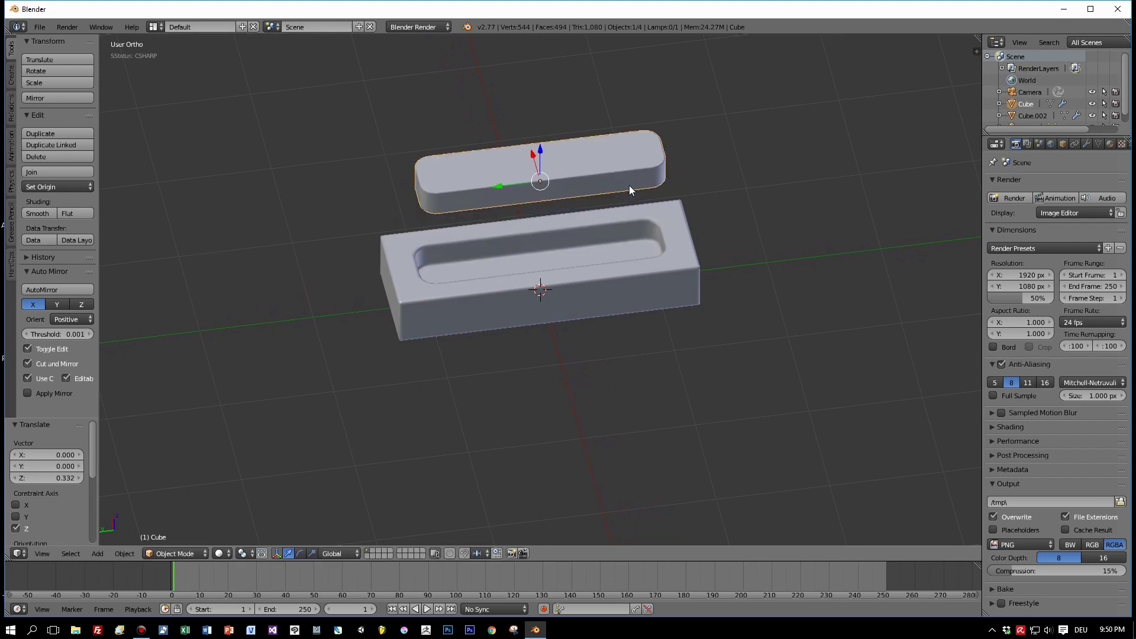
key(x)
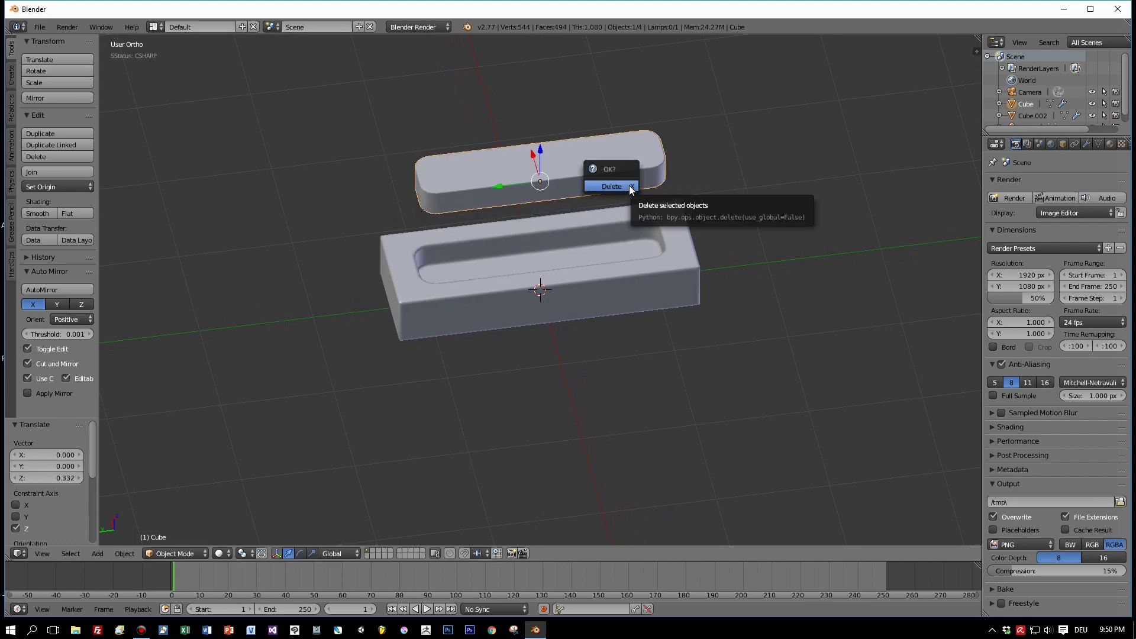
click(630, 186)
Add a cube at the recessed block's centre and scale it down uniformly to a small box
middle_drag(630, 186, 667, 331)
middle_drag(666, 337, 605, 383)
scroll(604, 374, up, 1)
scroll(605, 372, down, 2)
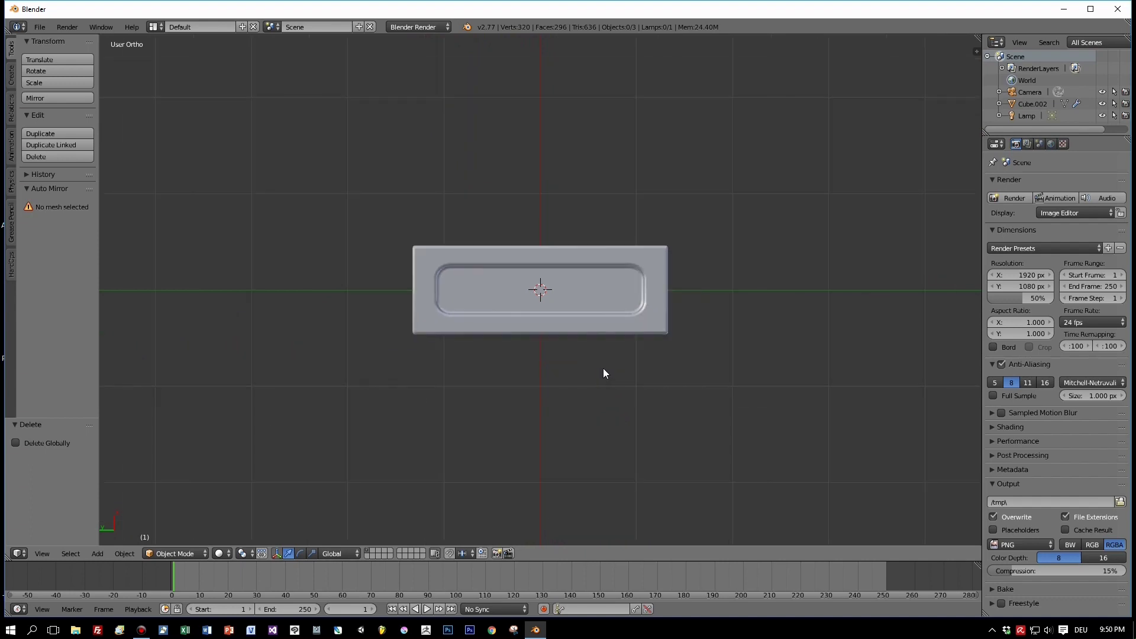
key(shift+a)
mouse_move(603, 371)
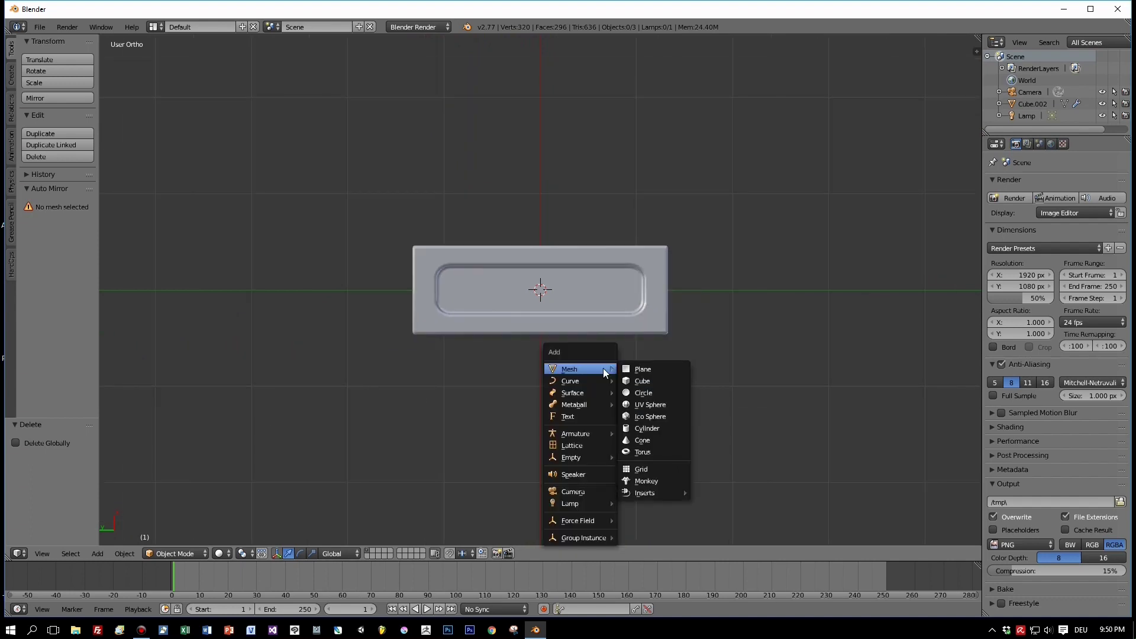
click(671, 380)
middle_drag(672, 378, 740, 277)
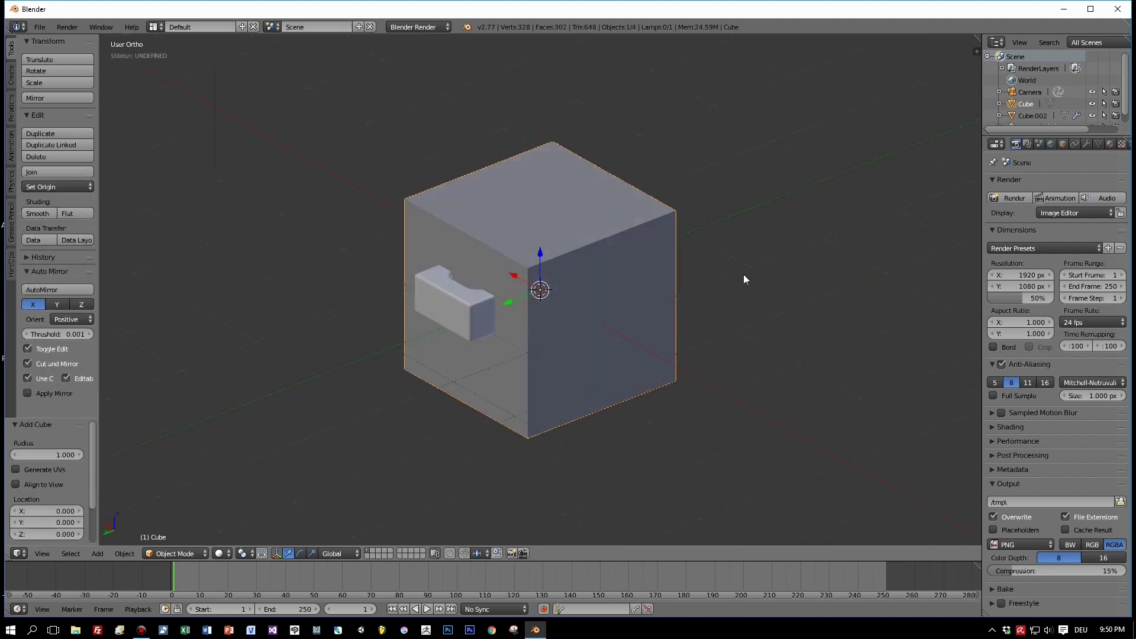
key(s)
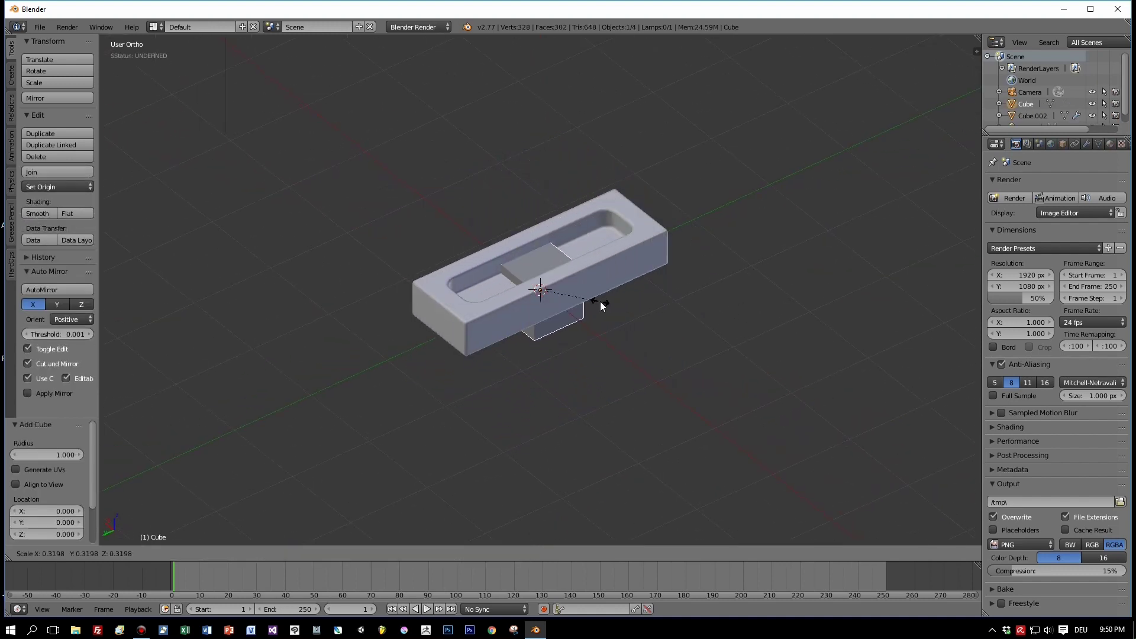
click(581, 301)
Raise the small cube along Z and scale it down further to fit the width of the block's recess
drag(542, 260, 548, 243)
scroll(609, 275, up, 3)
middle_drag(610, 275, 546, 349)
key(s)
click(632, 308)
middle_drag(633, 307, 638, 207)
drag(539, 228, 561, 177)
middle_drag(572, 180, 587, 211)
drag(542, 220, 544, 219)
In edit mode with face selection, lower the small cube's top face by about 0.21 along Z
middle_drag(605, 243, 550, 211)
key(Tab)
click(368, 553)
right_click(552, 200)
drag(540, 163, 532, 192)
middle_drag(546, 246, 605, 277)
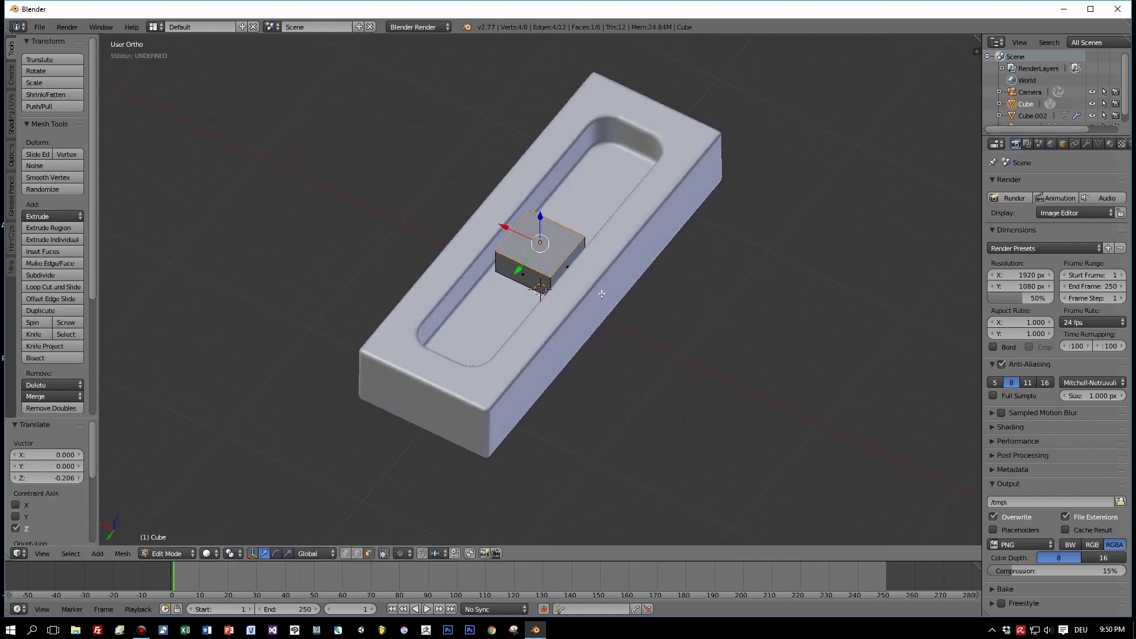
Return to object mode and apply the small box's scale
scroll(595, 321, up, 2)
key(Tab)
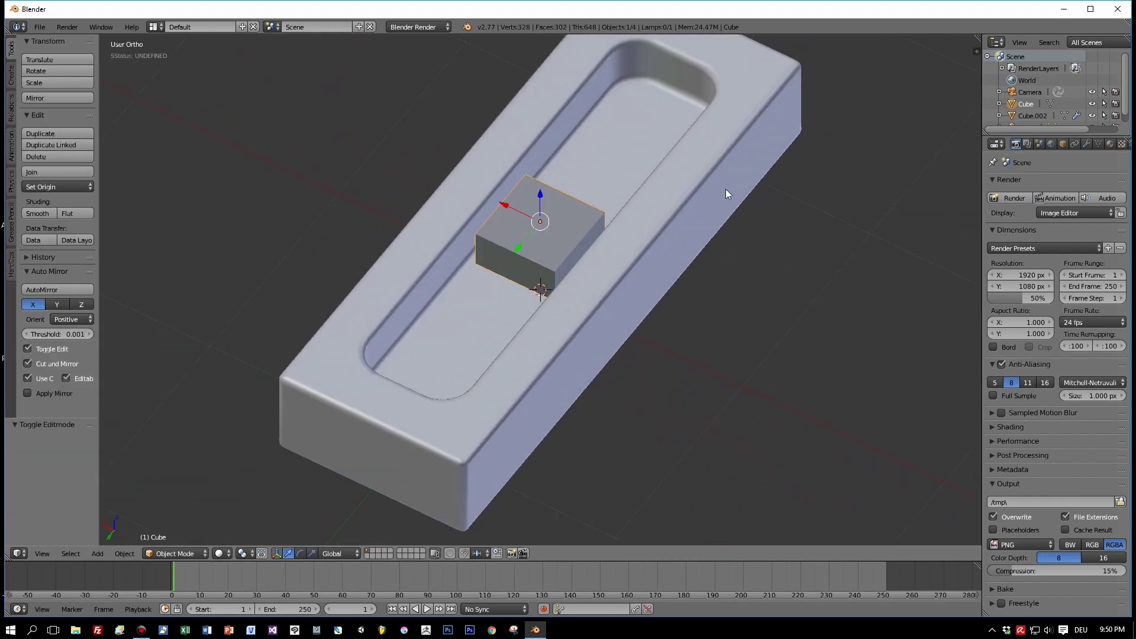
key(ctrl+a)
click(720, 190)
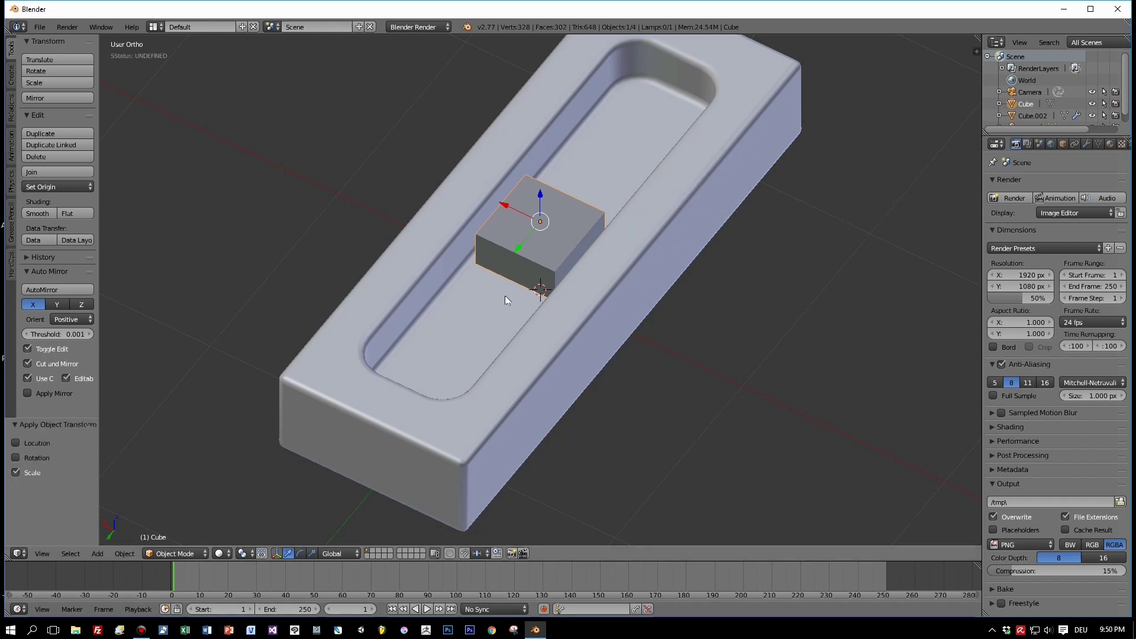
Bevel the small box's four vertical corner edges with an offset of about 0.067 and 4 segments, and return to object mode
key(Tab)
click(355, 554)
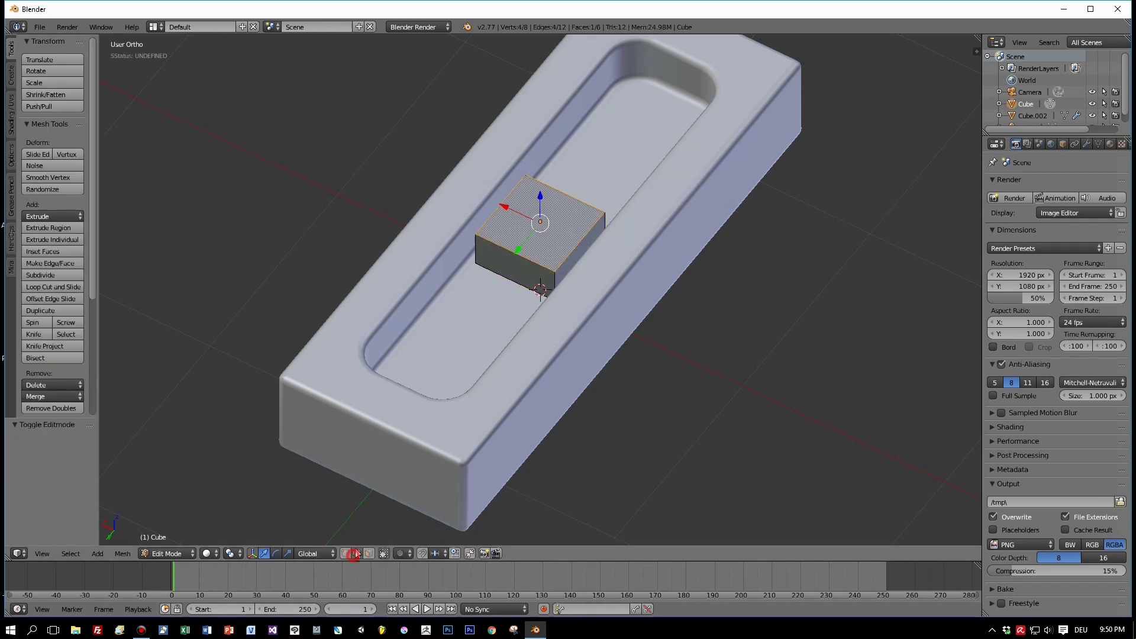
right_click(475, 242)
shift+right_click(555, 278)
middle_drag(707, 298, 535, 296)
shift+right_click(592, 278)
shift+right_click(501, 286)
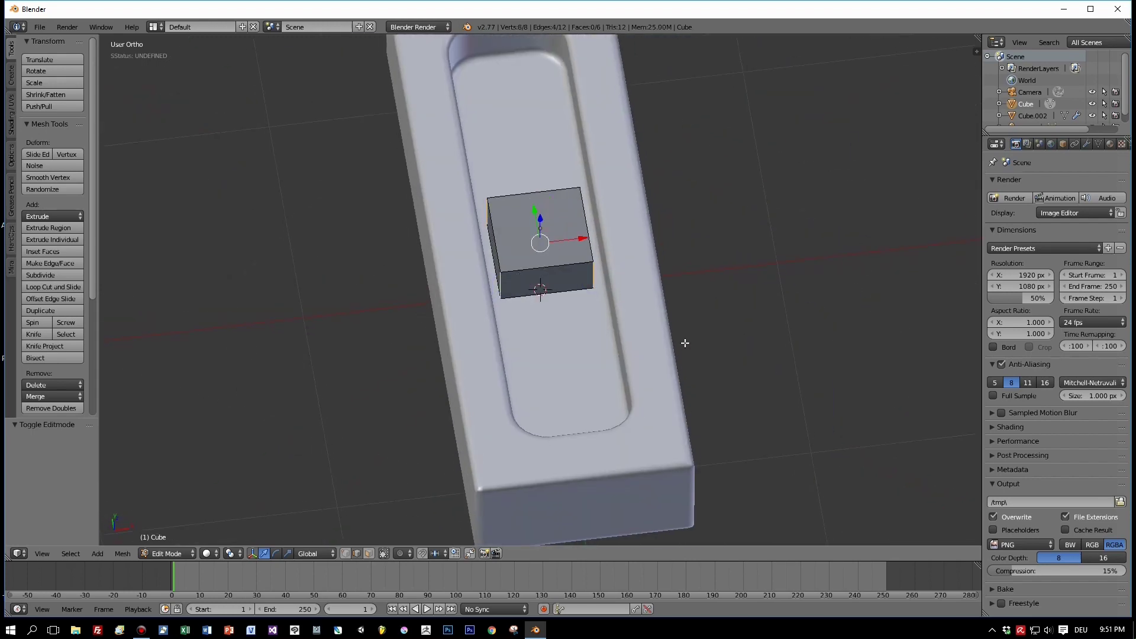
key(ctrl+b)
scroll(697, 353, up, 3)
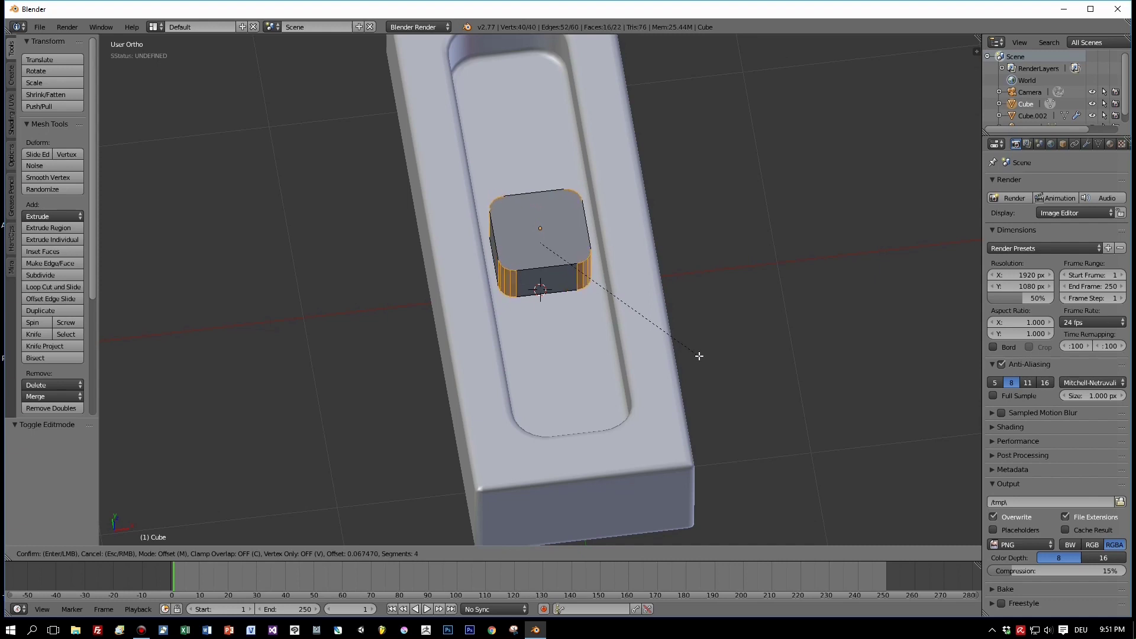
click(699, 356)
middle_drag(616, 394, 804, 431)
key(Tab)
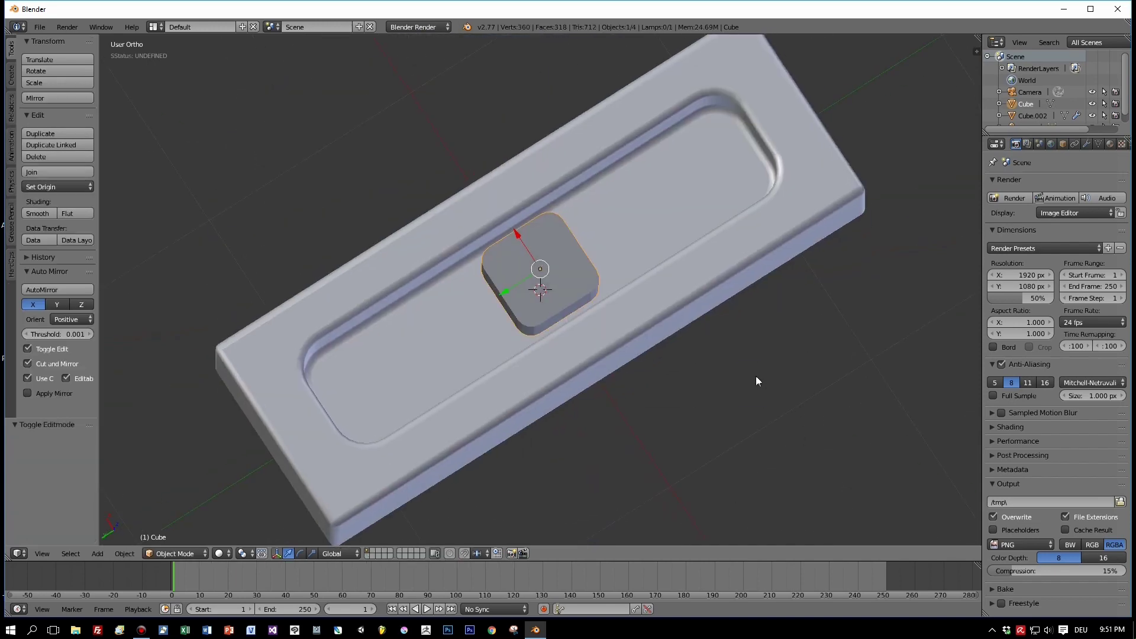
right_click(553, 293)
middle_drag(553, 292, 542, 269)
key(Tab)
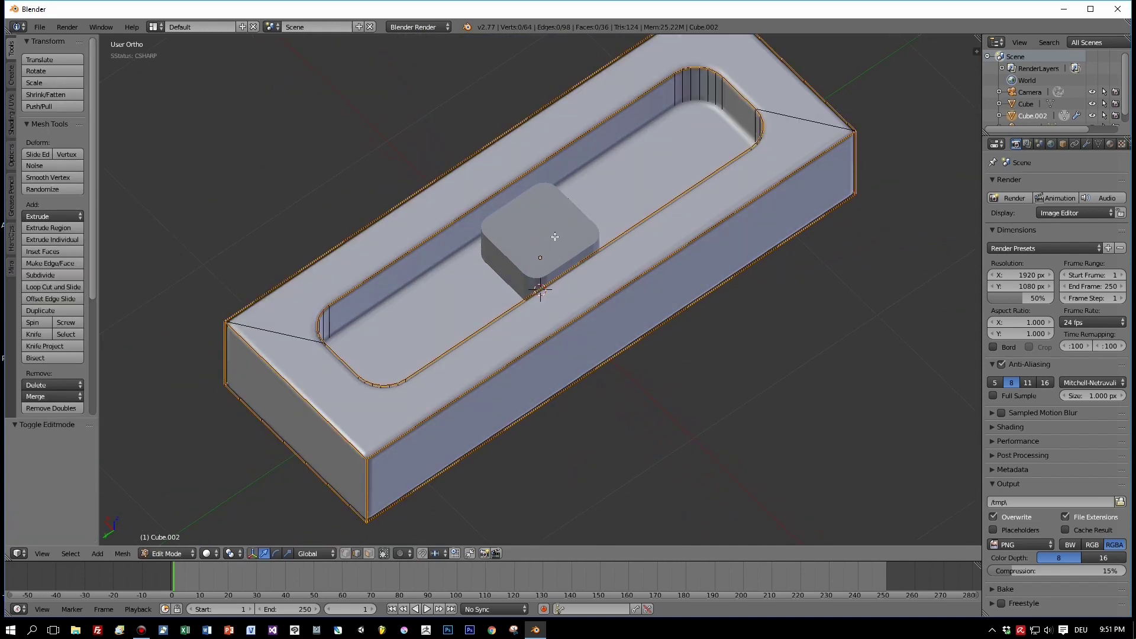
key(Tab)
Bevel the border of the small rounded box's top face with an offset of about 0.019 and 1 segment, and return to object mode
right_click(555, 237)
key(Tab)
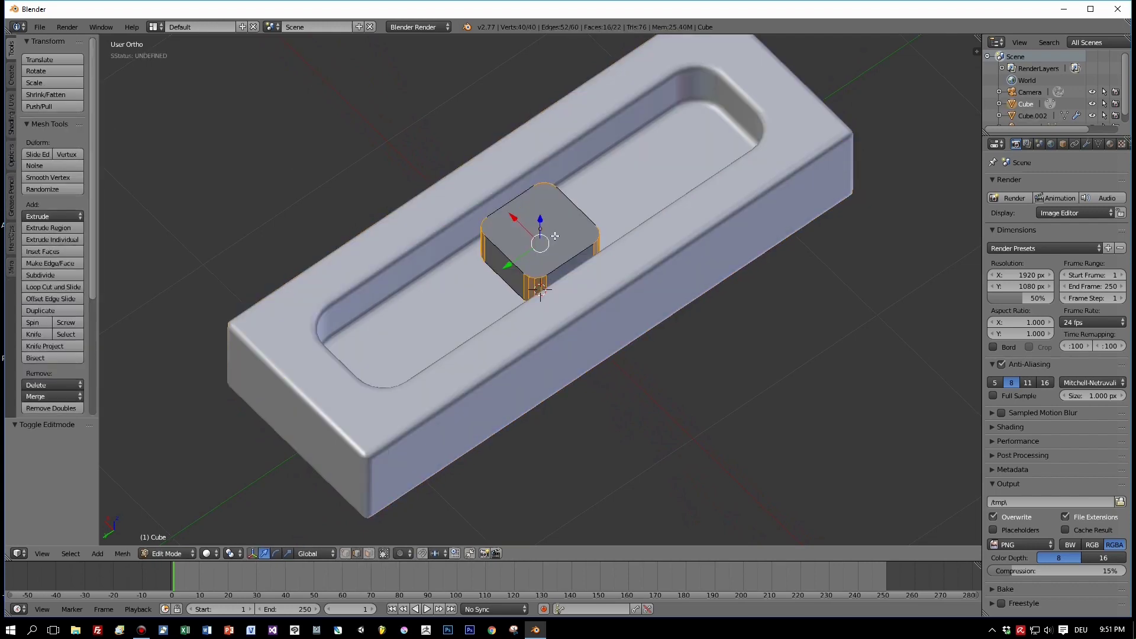
right_click(509, 263)
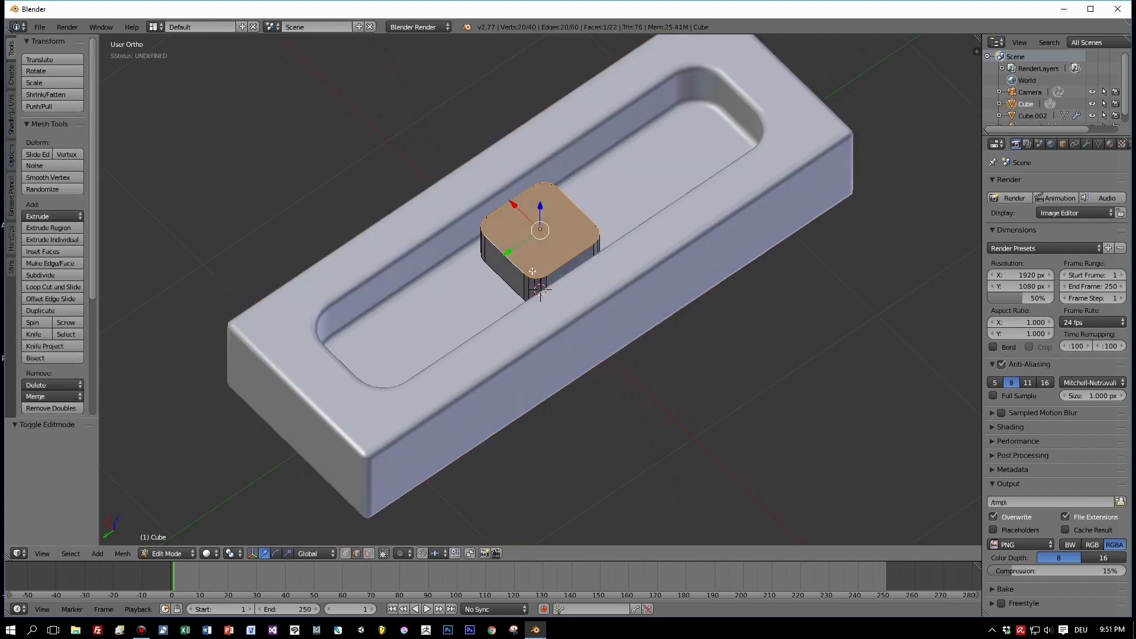
key(ctrl+b)
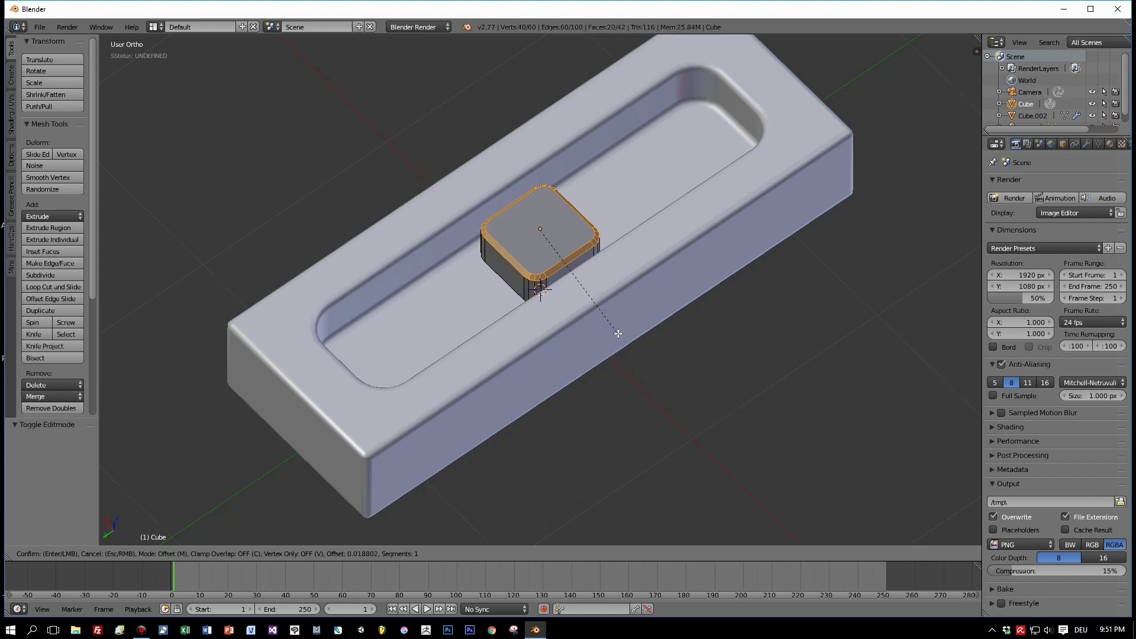
click(618, 333)
key(Tab)
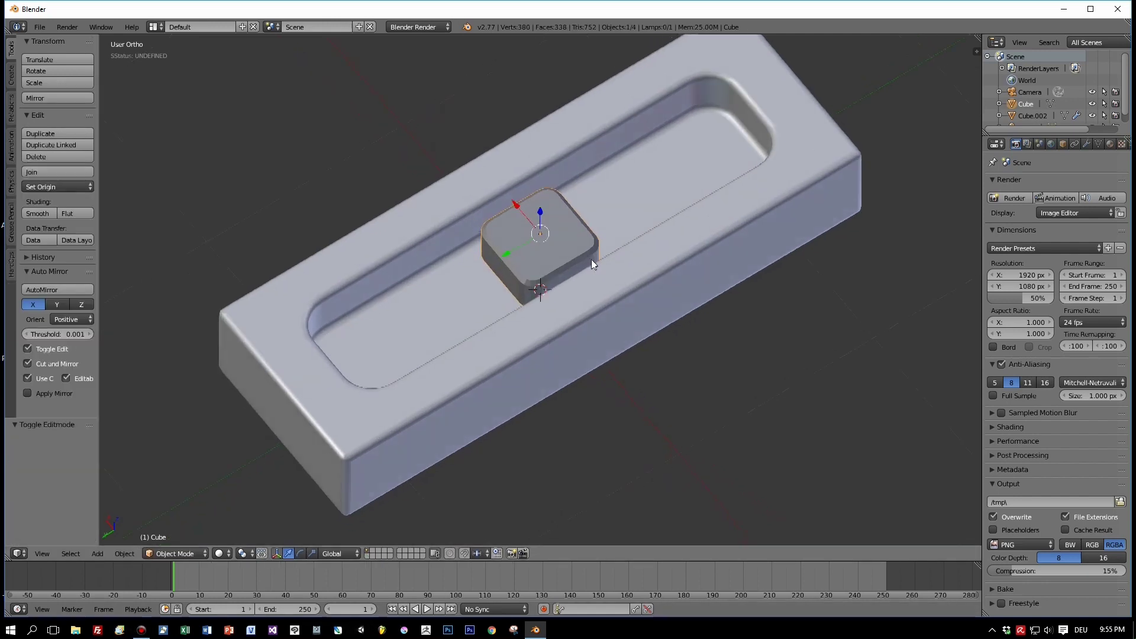
Apply Hard Ops (C) Sharpen to the small rounded box and set its bevel width to about 0.004
scroll(593, 265, up, 2)
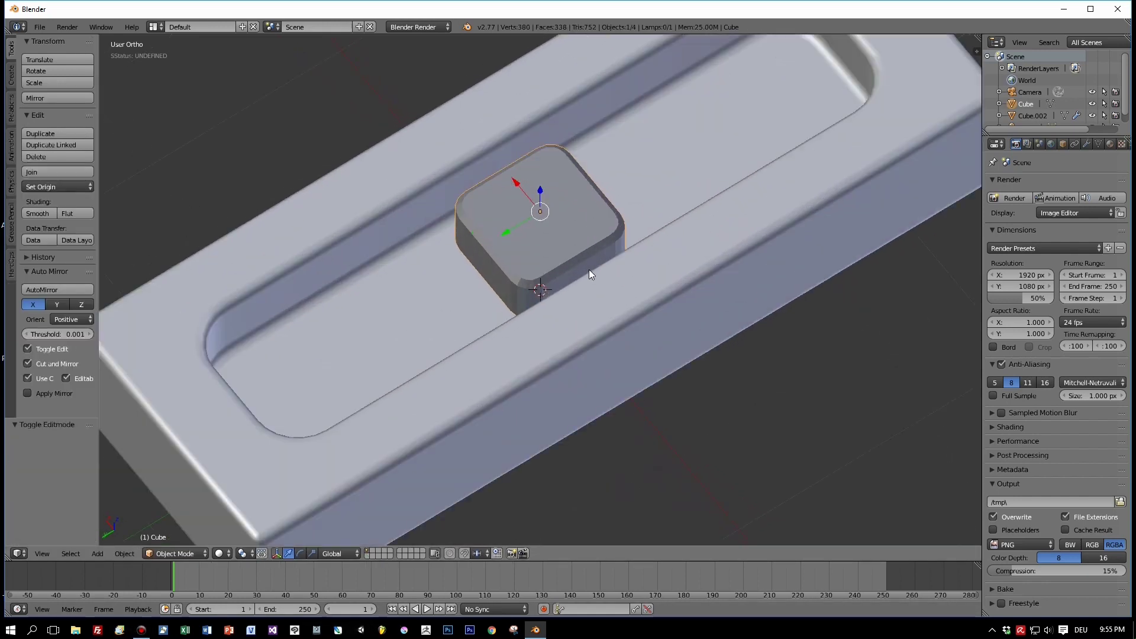
key(q)
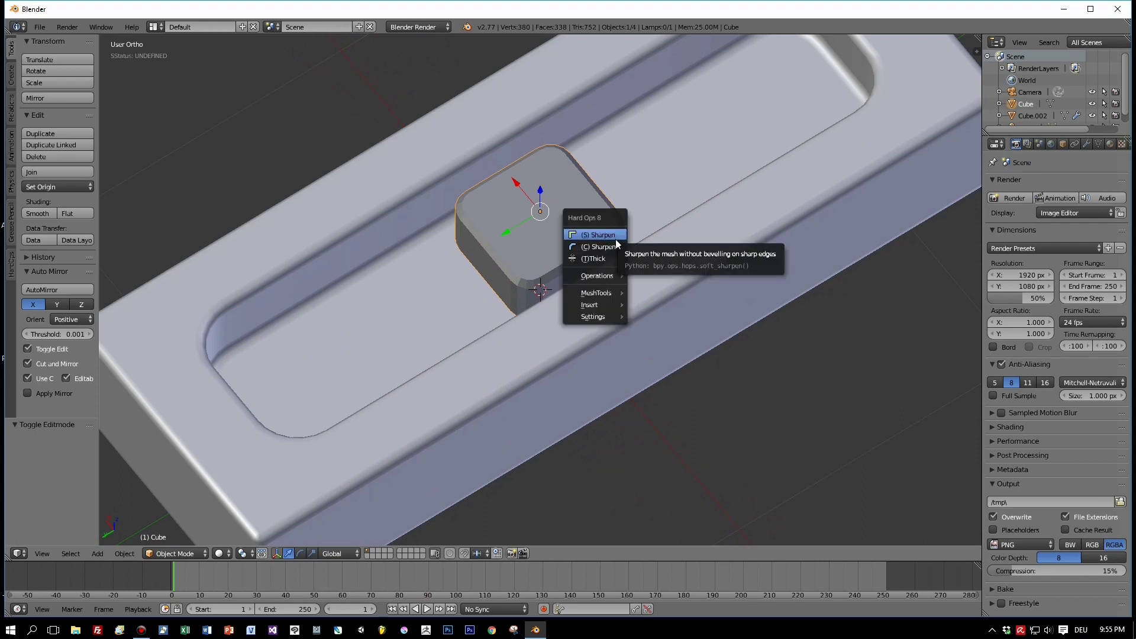
click(614, 248)
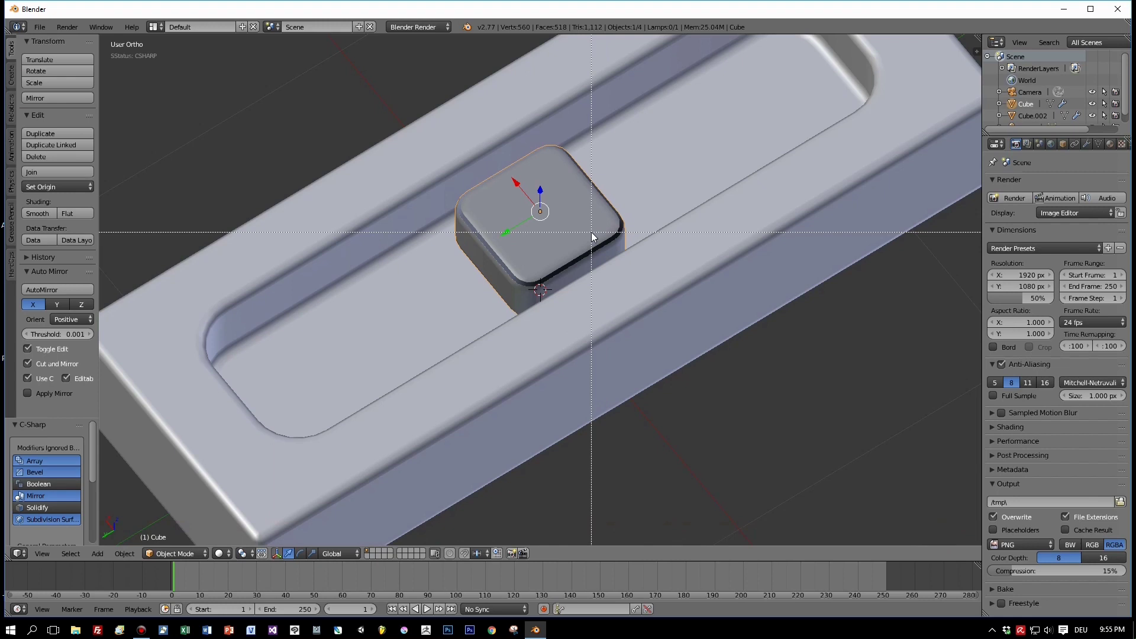
key(q)
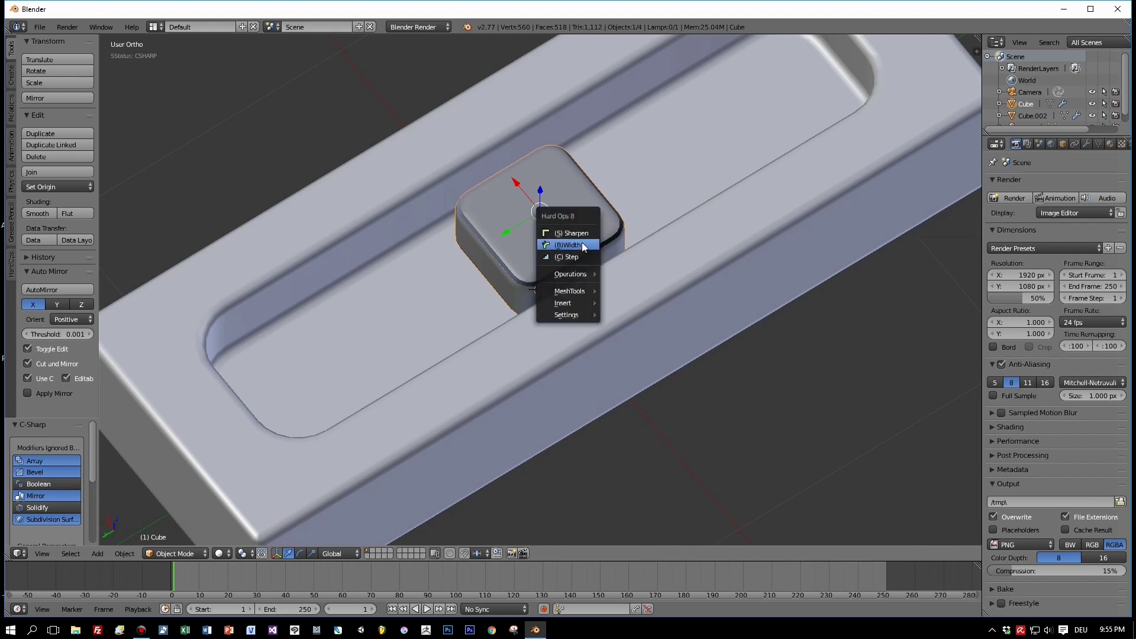
click(584, 244)
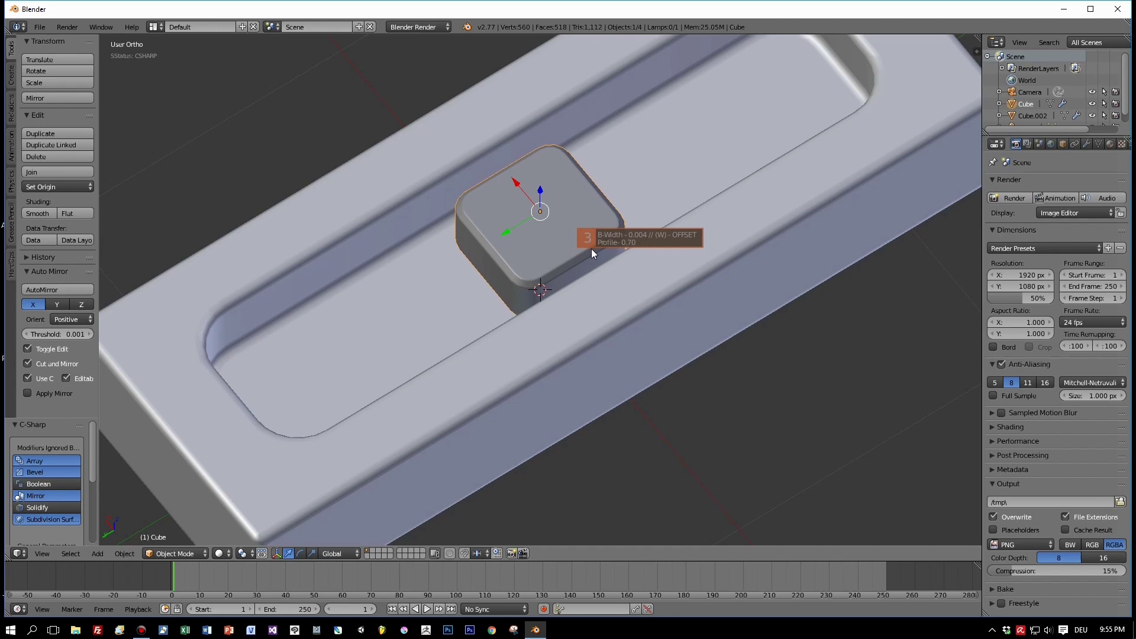
click(591, 249)
key(Tab)
key(Tab)
Move the small rounded box about -0.826 along Y to one end of the recess
middle_drag(609, 262, 548, 304)
scroll(560, 307, down, 3)
scroll(587, 322, up, 2)
drag(504, 290, 741, 310)
middle_drag(725, 293, 616, 235)
Set the large block's bevel width to about 0.017 with the Hard Ops (B)Width operation
right_click(324, 183)
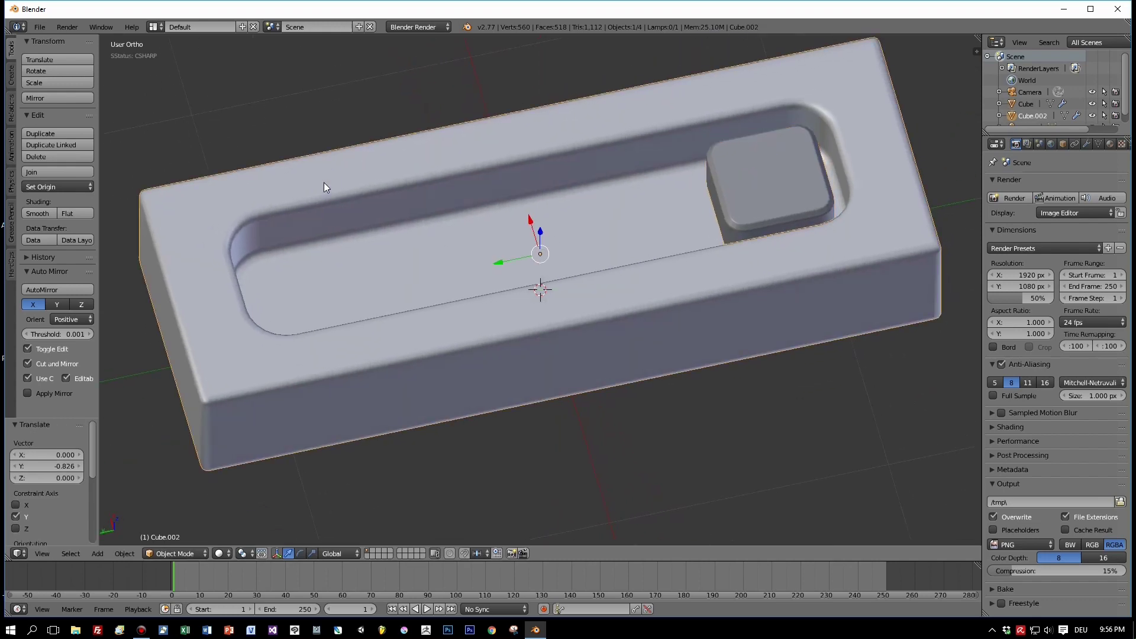
key(Tab)
key(Tab)
key(q)
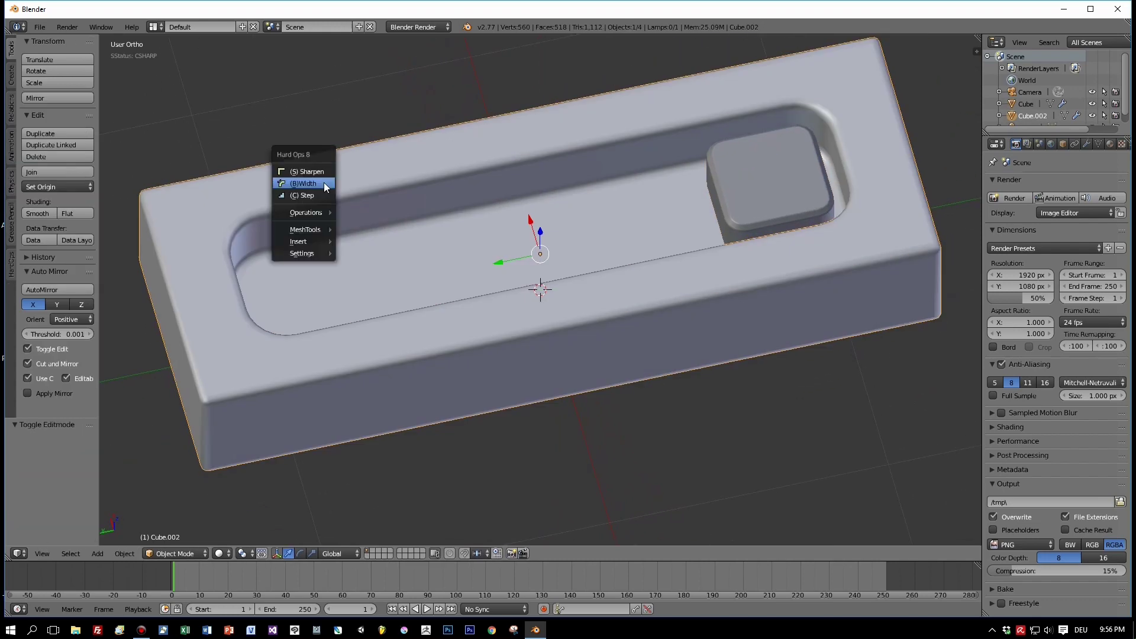
click(322, 192)
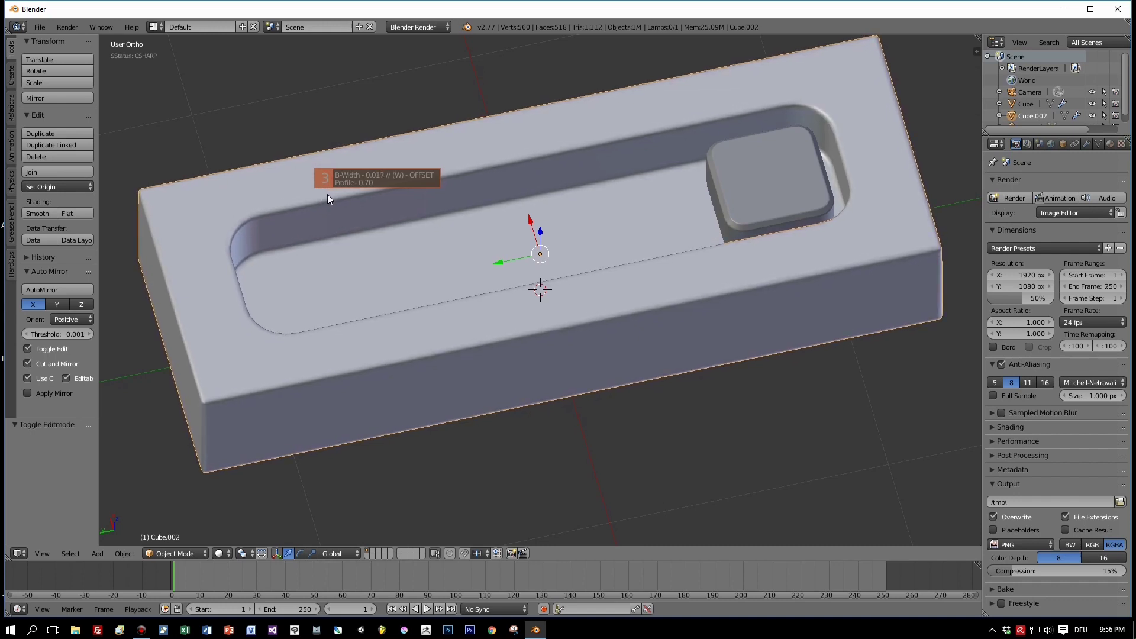
click(328, 194)
scroll(400, 225, down, 2)
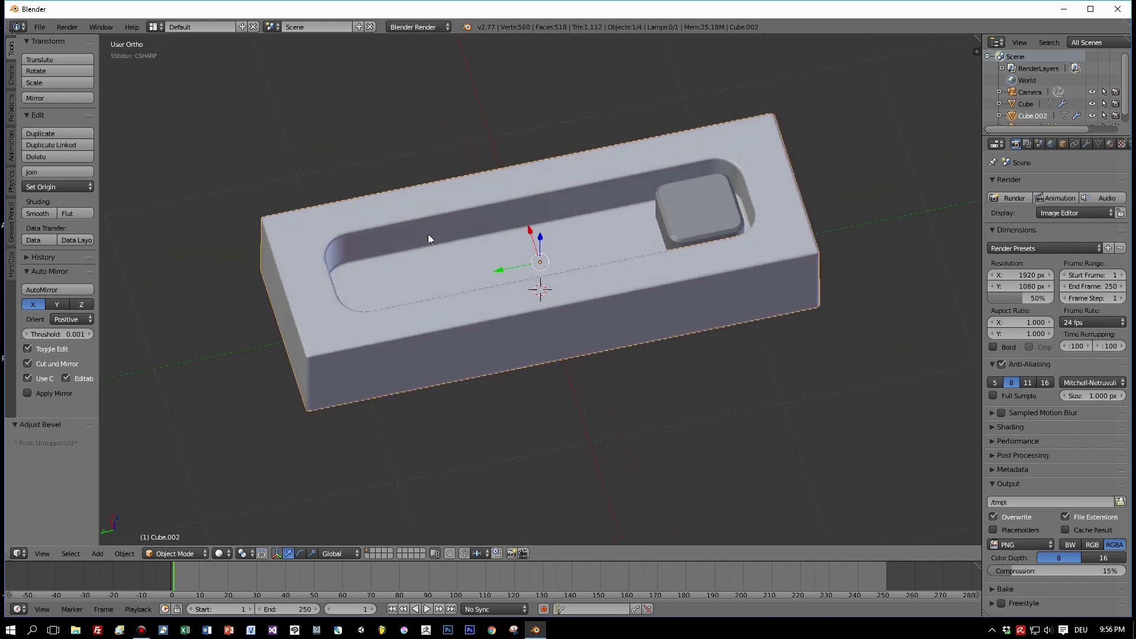
scroll(430, 232, down, 3)
key(ctrl+KP_3)
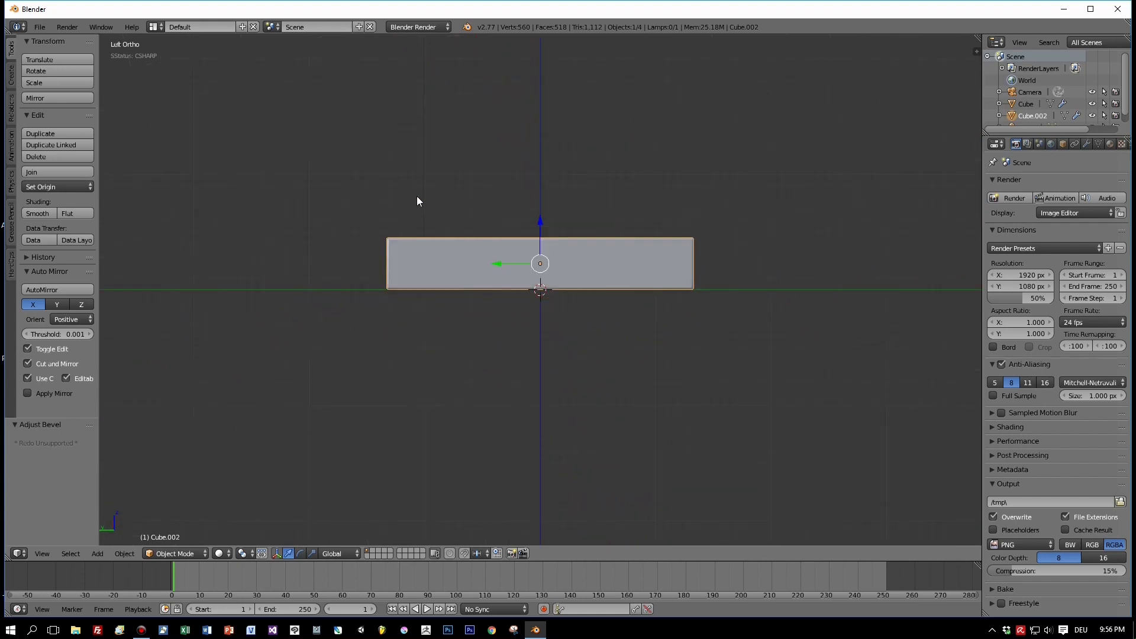
scroll(426, 240, up, 1)
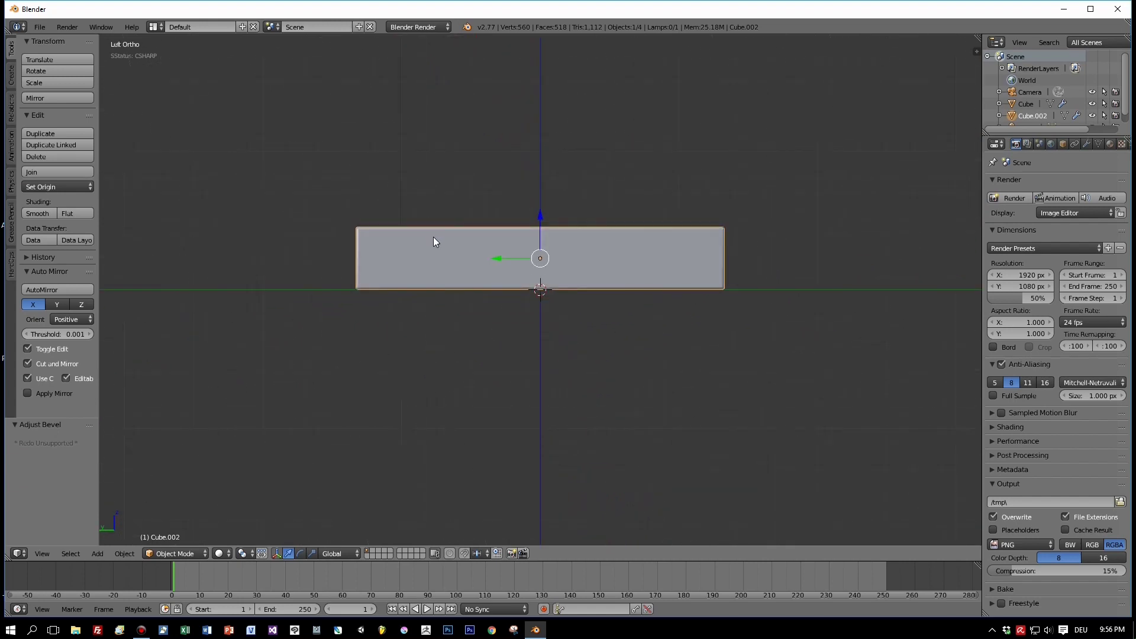
middle_drag(433, 236, 432, 359)
scroll(434, 373, up, 2)
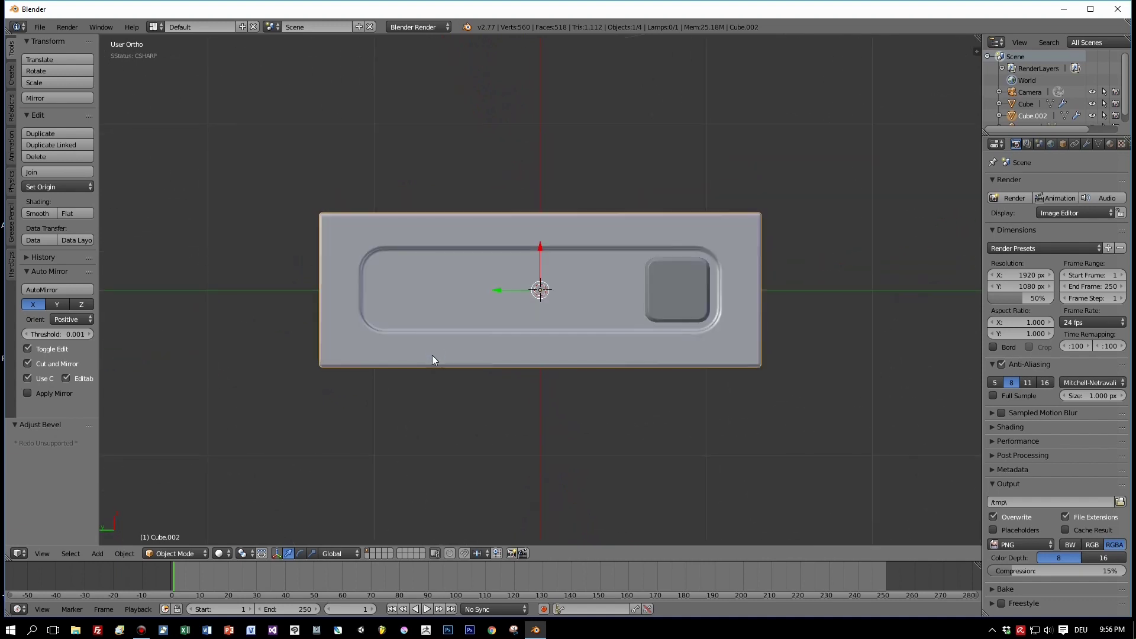
scroll(433, 360, down, 2)
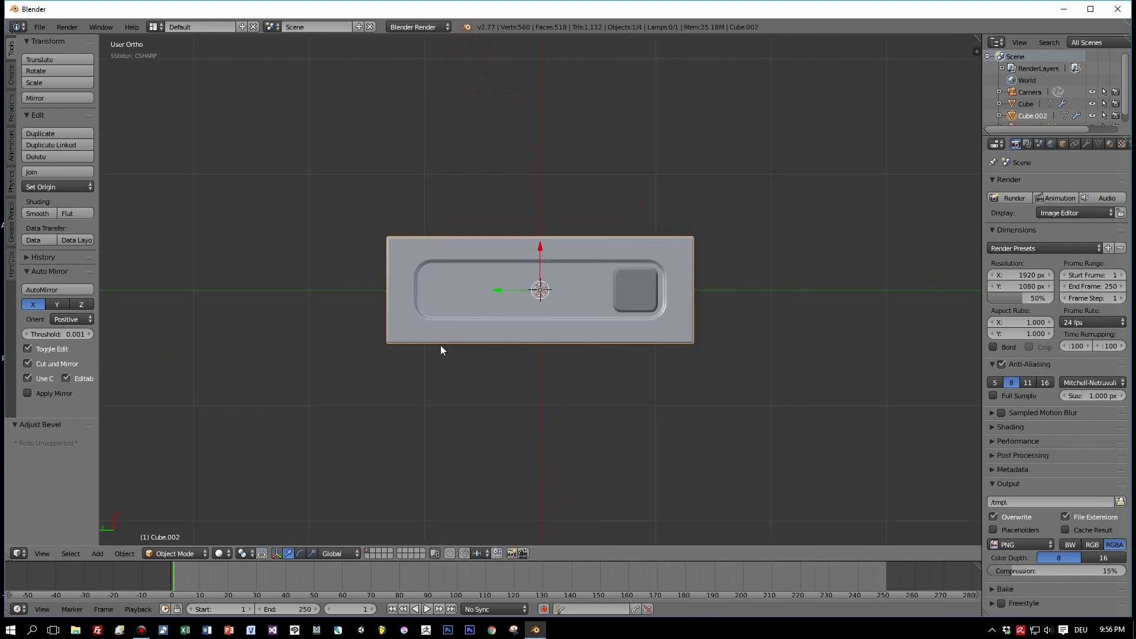
middle_drag(448, 361, 503, 303)
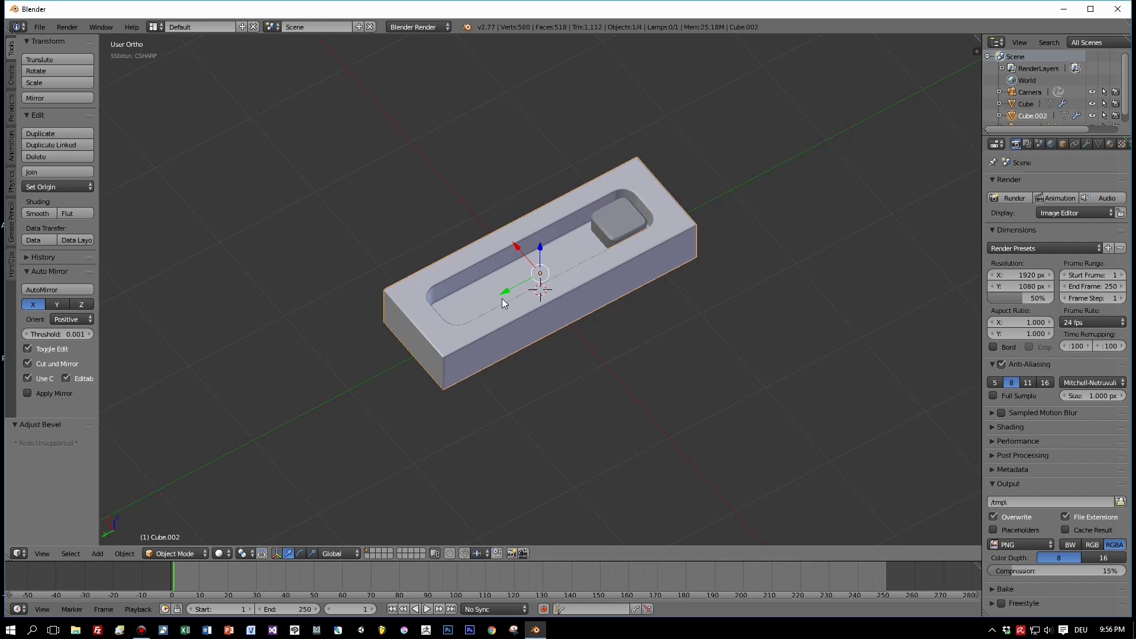
key(ctrl+a)
key(Escape)
Add a cube, scale it down to a small size, and move it about -0.542 along X towards the block's long edge
key(shift+a)
mouse_move(502, 299)
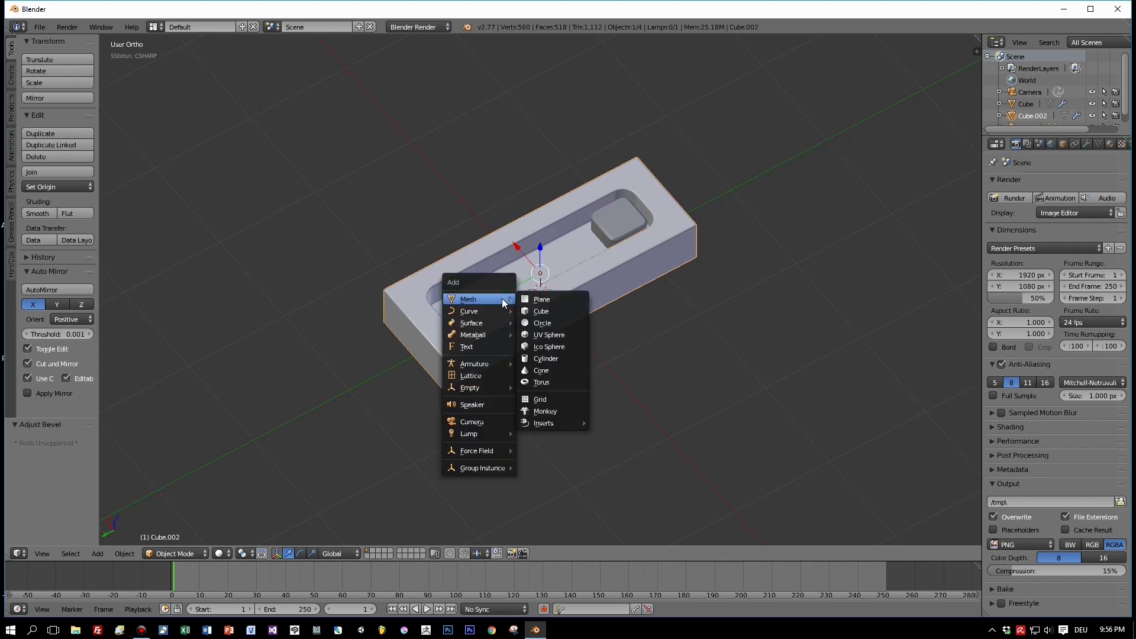
click(566, 309)
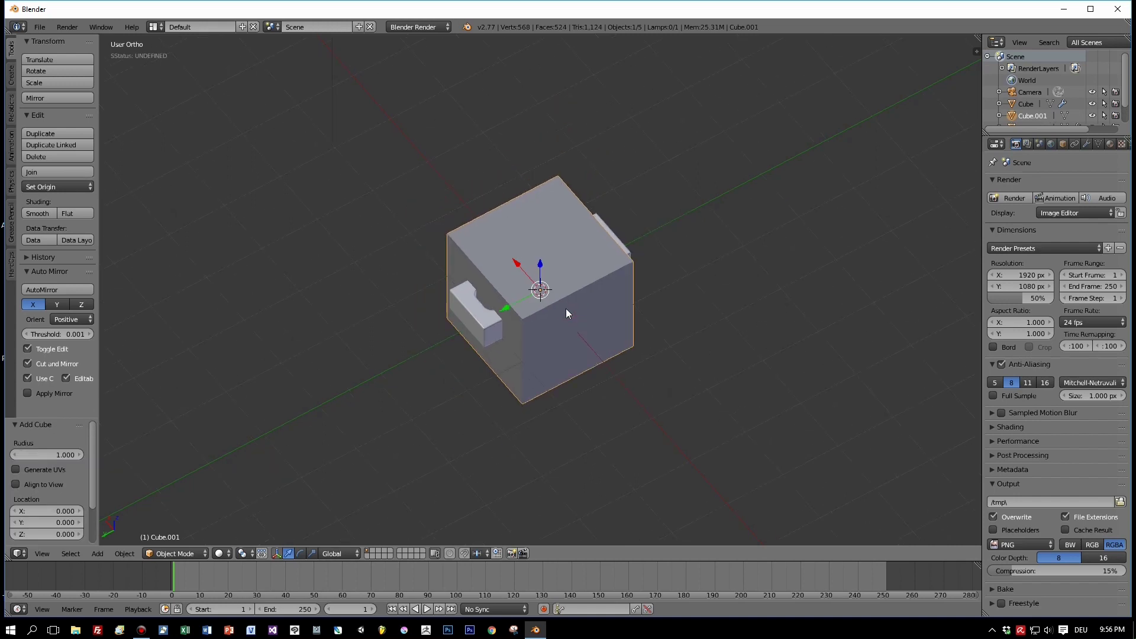
key(s)
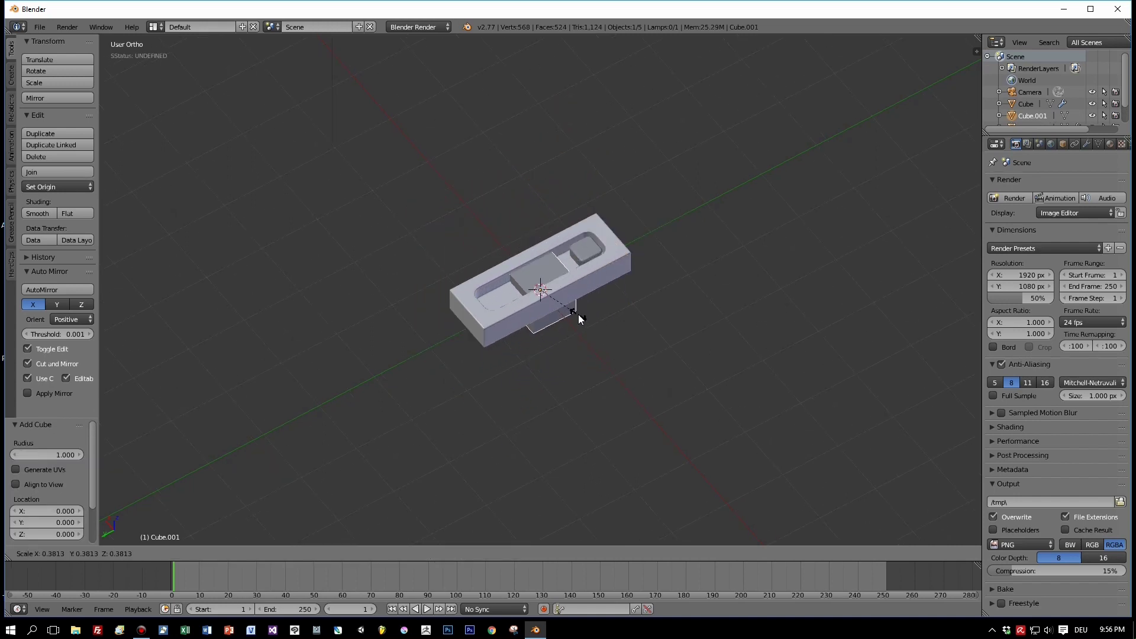
click(578, 315)
mouse_move(541, 265)
mouse_down()
mouse_move(542, 240)
mouse_move(537, 261)
mouse_up()
key(s)
click(566, 262)
In the back view, adjust the small cube's height and X position so it straddles the block's upper long edge
scroll(586, 271, up, 3)
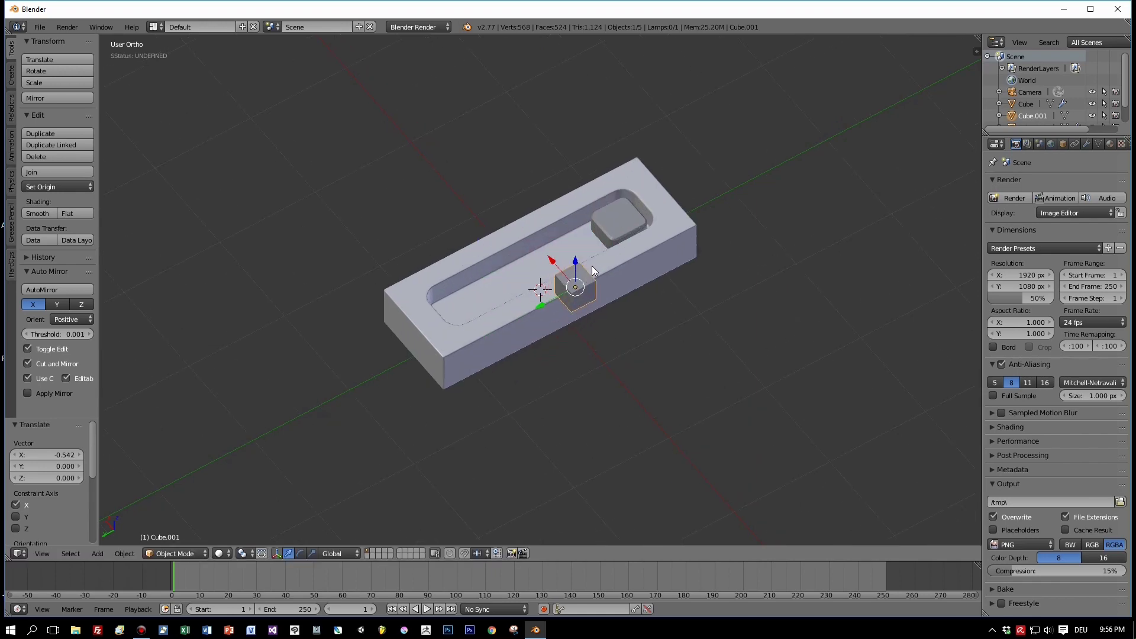
key(KP_Decimal)
scroll(592, 268, down, 4)
middle_drag(593, 268, 762, 250)
scroll(714, 263, down, 5)
key(ctrl+KP_1)
drag(532, 248, 536, 285)
drag(498, 329, 486, 325)
Slide the small cube along Y to the end opposite the rounded box, resize it, and shift it about 0.068 along X
middle_drag(487, 324, 577, 396)
drag(567, 340, 747, 432)
key(s)
click(777, 429)
drag(682, 437, 676, 439)
Apply the scale of the small cube at the block's edge
middle_drag(735, 456, 680, 421)
scroll(680, 421, up, 3)
middle_drag(804, 385, 841, 370)
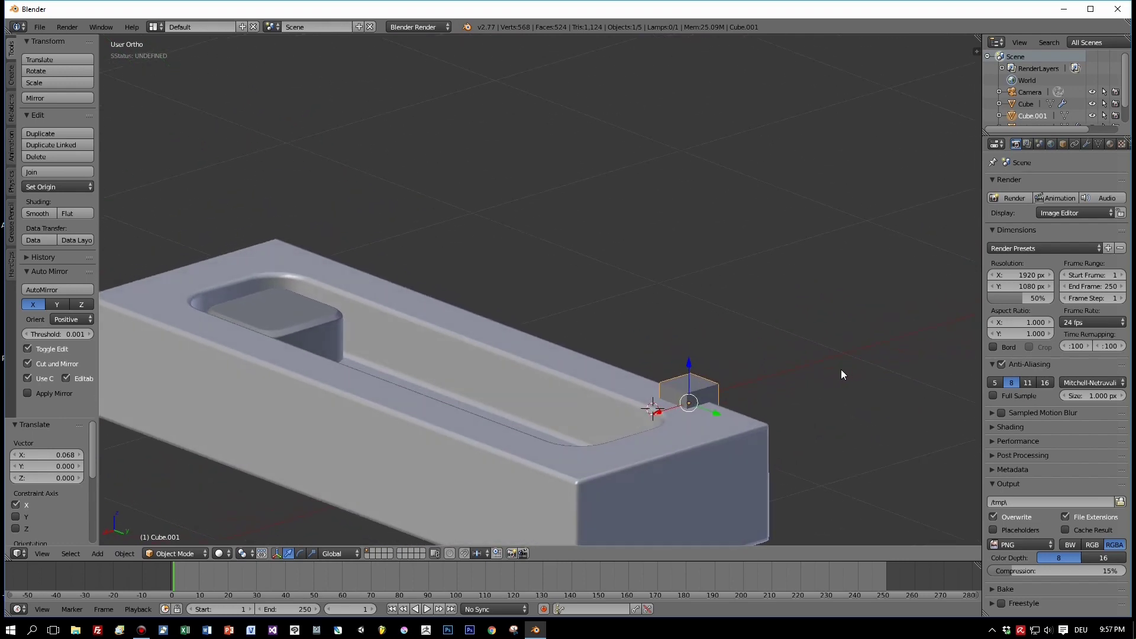
key(ctrl+a)
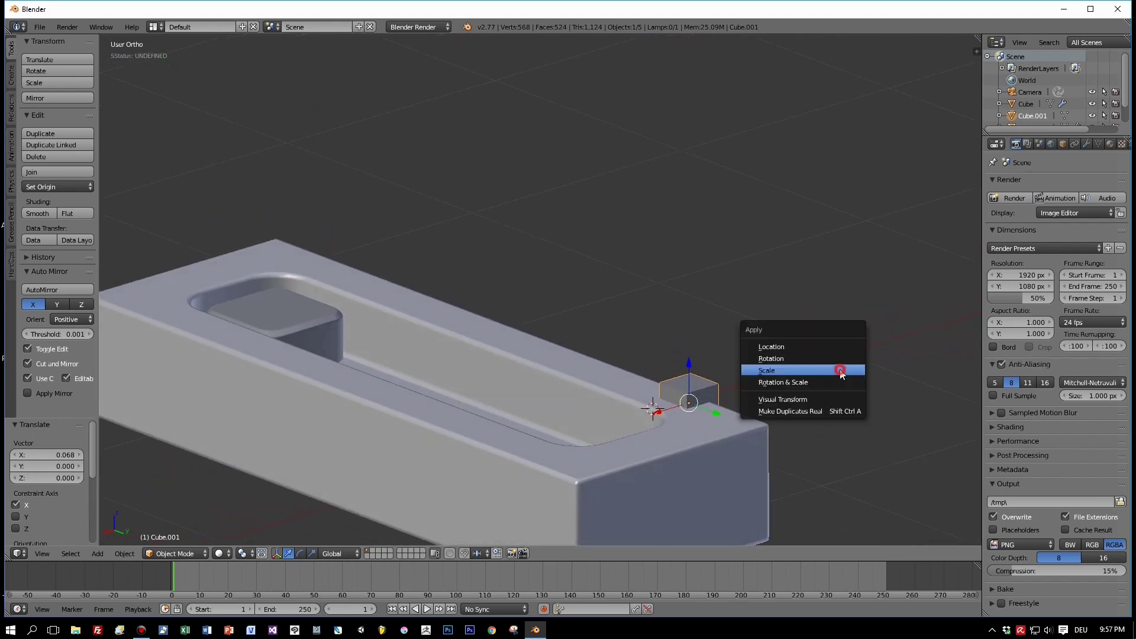
click(841, 371)
Bevel the small cube's two vertical edges facing the recess with an offset of about 0.037 and 4 segments, and return to object mode
key(Tab)
scroll(807, 393, up, 1)
click(352, 556)
right_click(702, 418)
shift+right_click(685, 415)
key(ctrl+b)
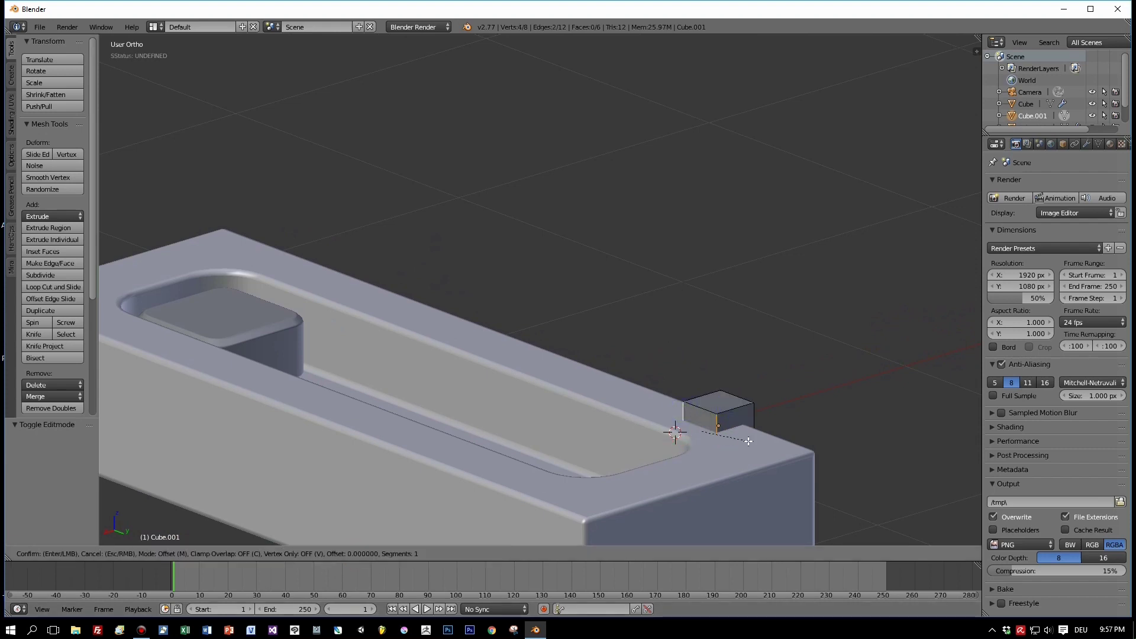
scroll(765, 449, up, 1)
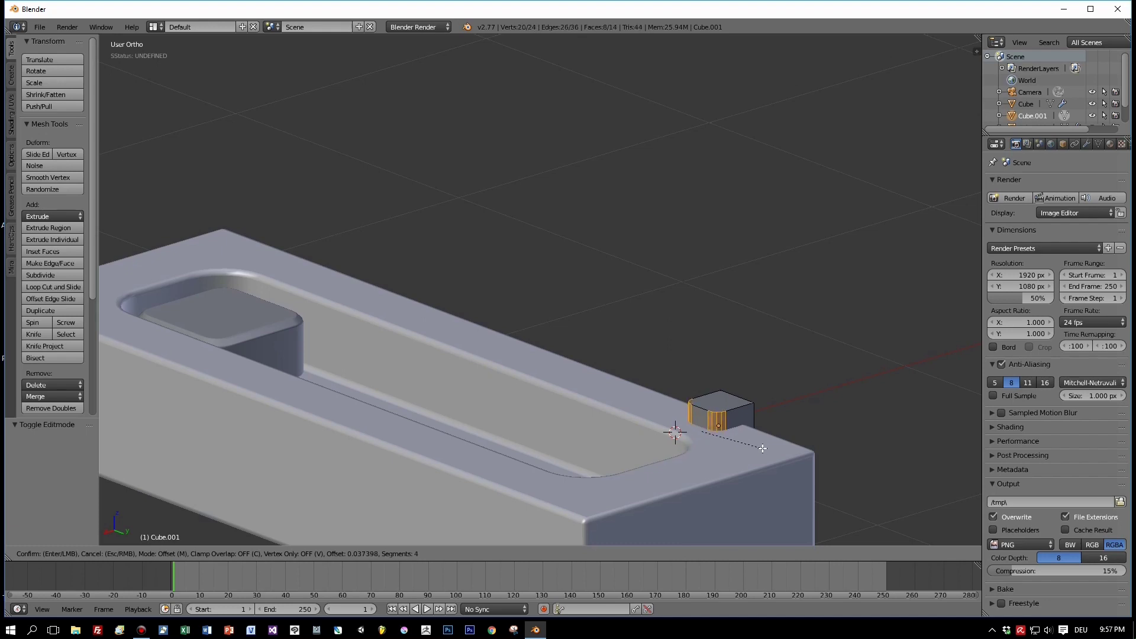
click(763, 449)
scroll(740, 468, down, 3)
middle_drag(718, 479, 647, 482)
middle_drag(472, 417, 385, 405)
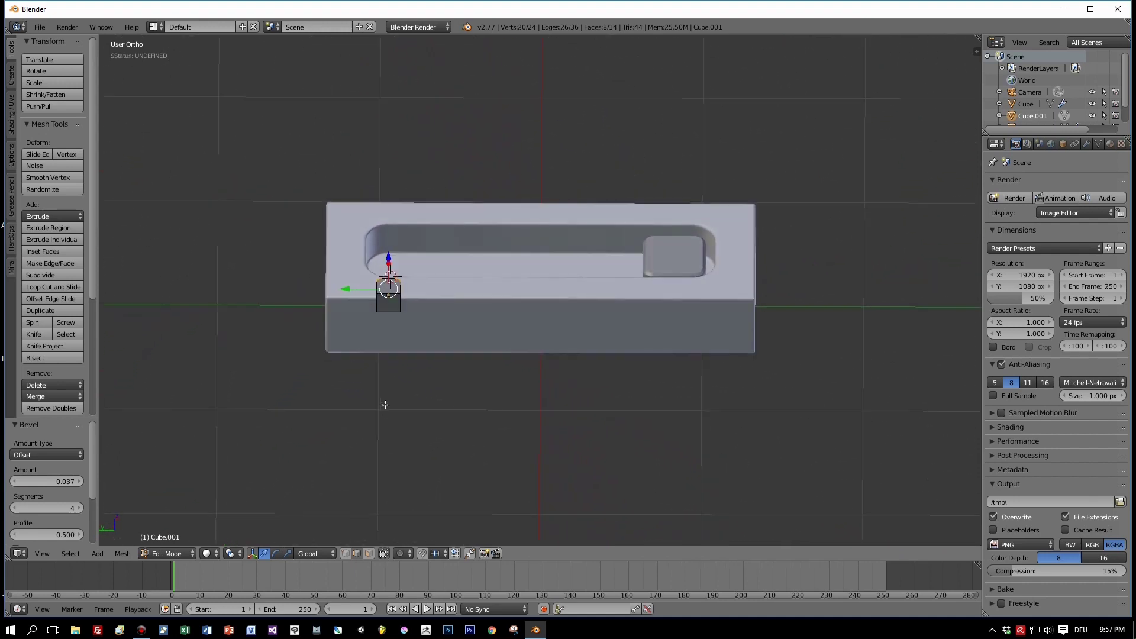
scroll(375, 317, up, 2)
key(Tab)
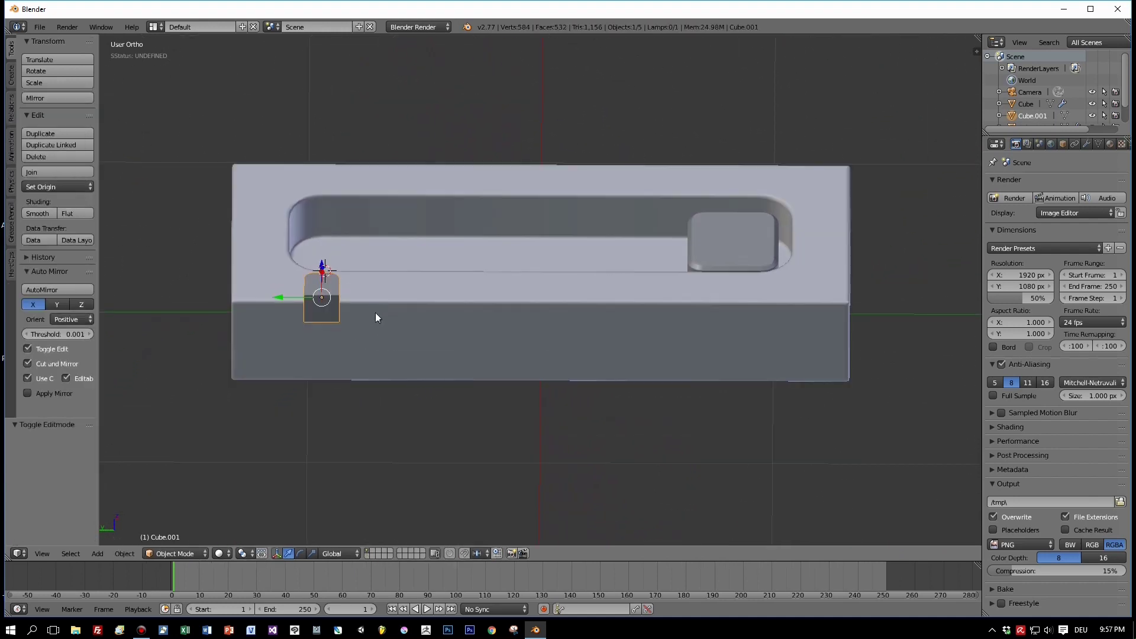
Shift the small bevelled cube about 0.066 along Y, and place a duplicate of it about -2.019 along Y
drag(273, 296, 258, 299)
middle_drag(258, 300, 306, 413)
key(KP_1)
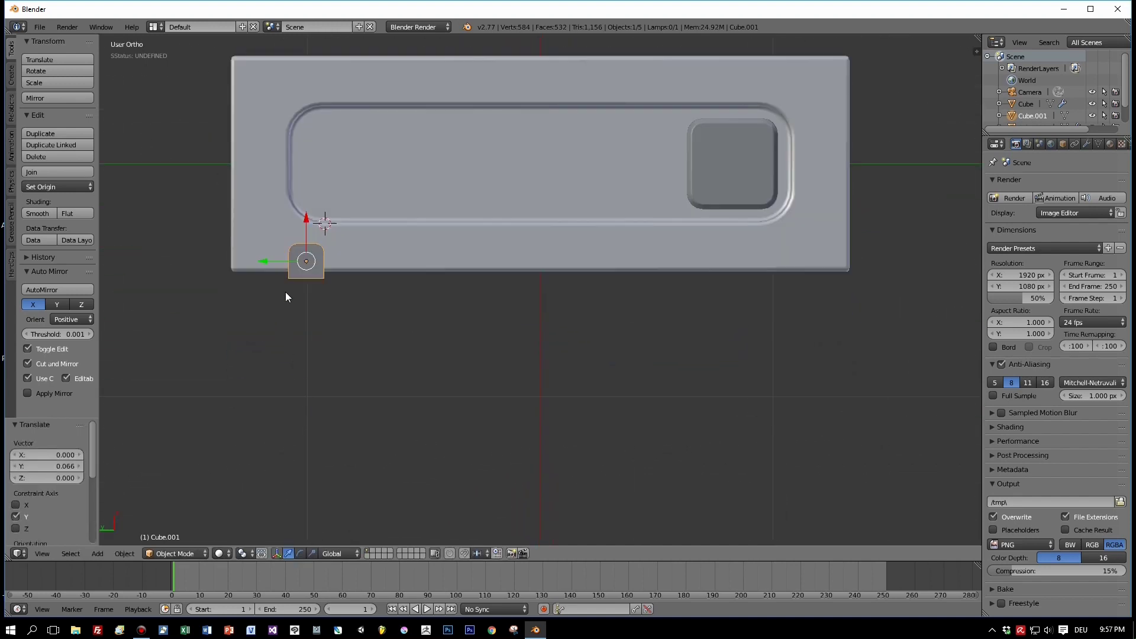
key(shift+d)
key(x)
key(y)
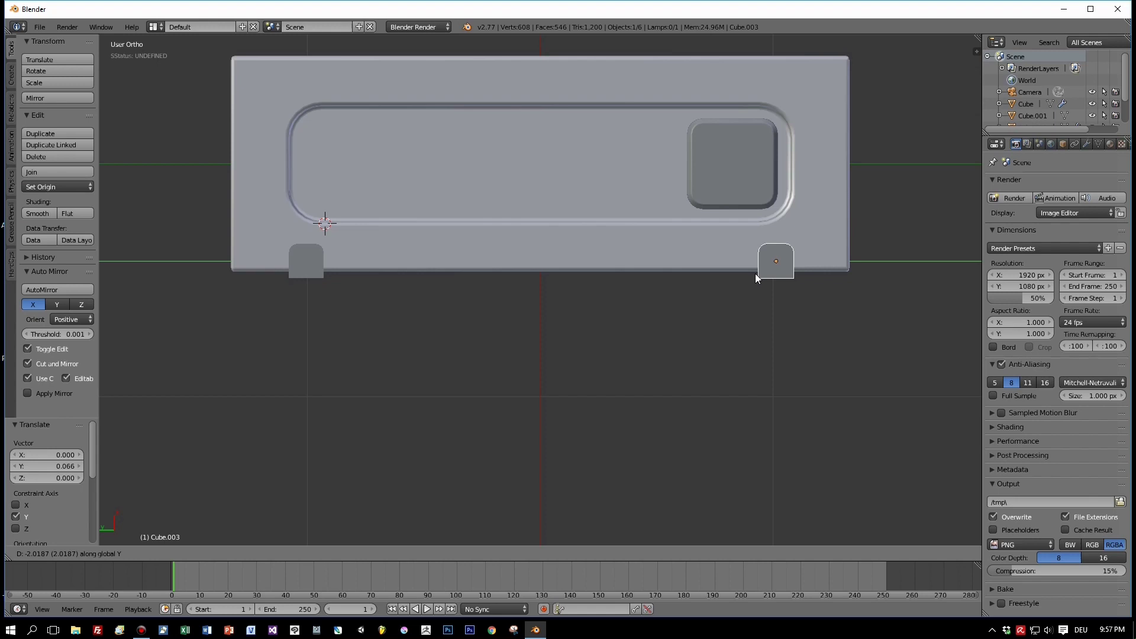
click(755, 273)
Join the two small bevelled cubes into one object and cut the large block with it using Hard Ops (C)Slice
mouse_move(709, 314)
middle_down()
mouse_move(686, 324)
mouse_move(703, 321)
middle_up()
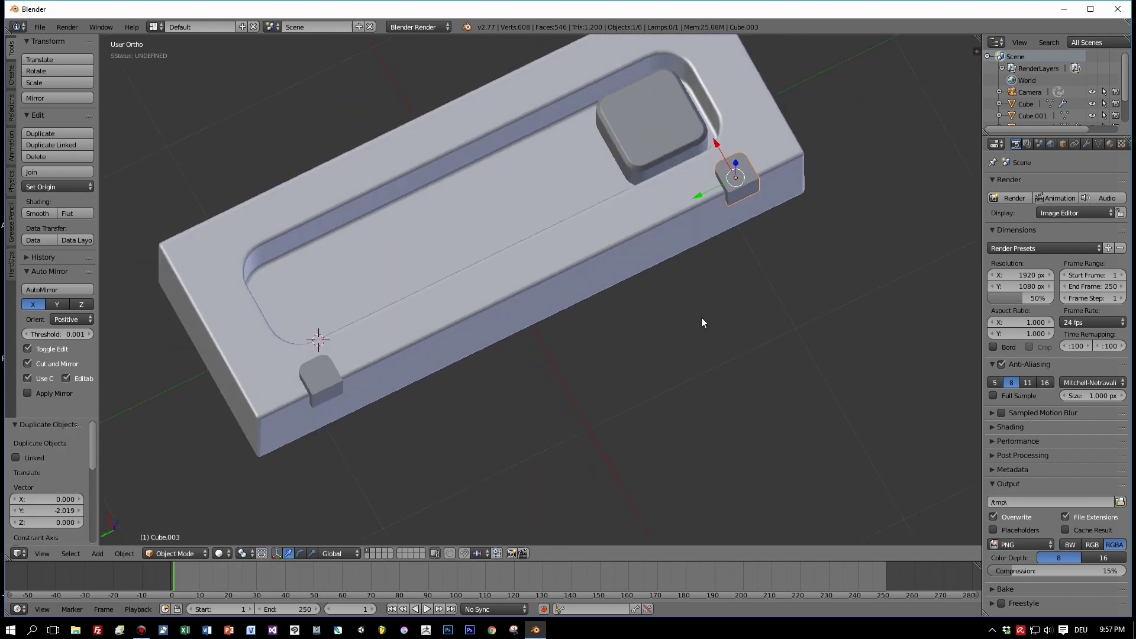
shift+right_click(328, 380)
key(ctrl+j)
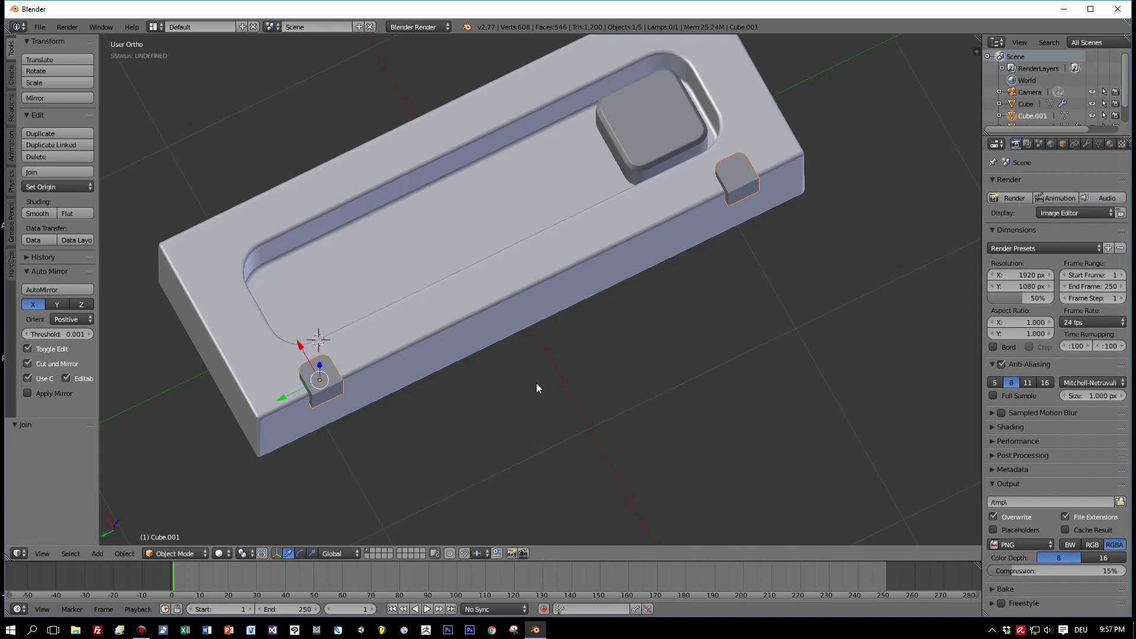
shift+right_click(456, 302)
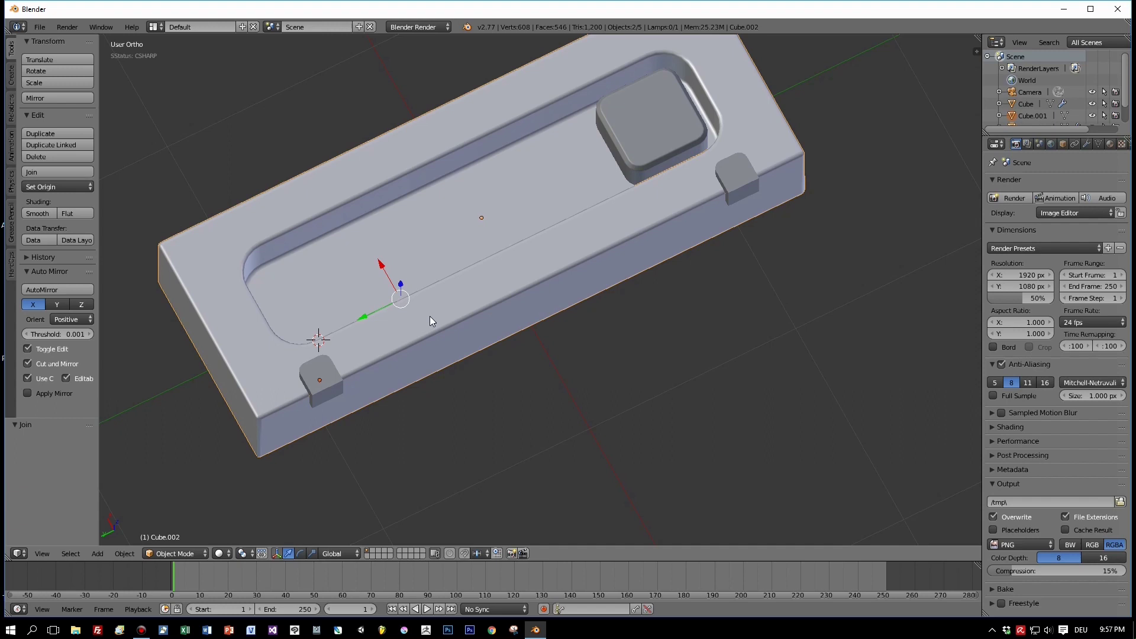
key(q)
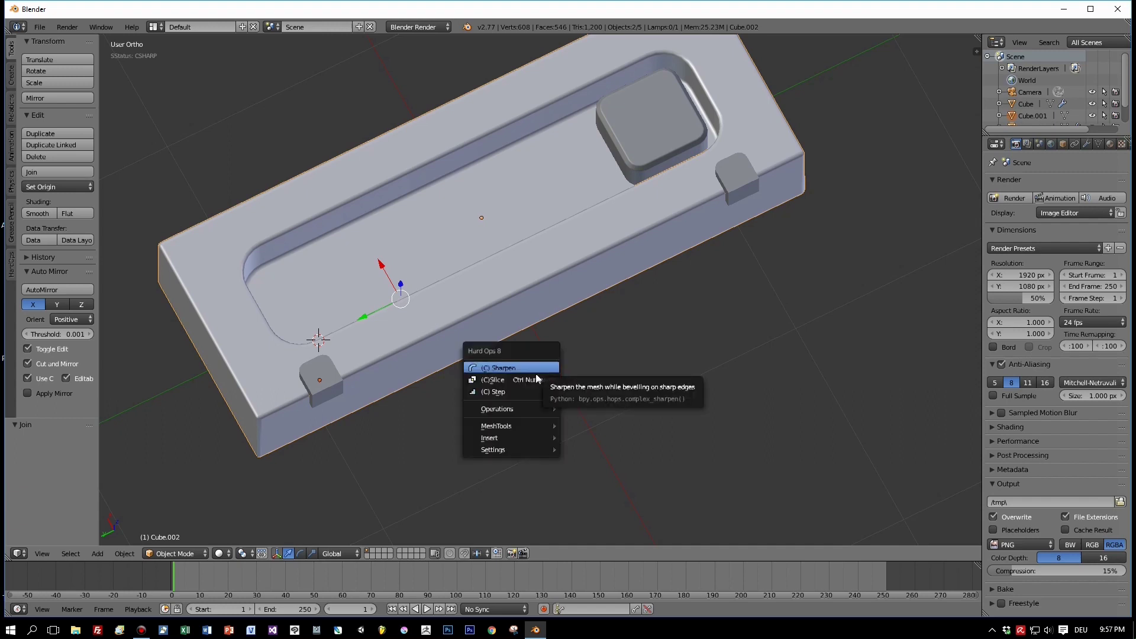
click(531, 381)
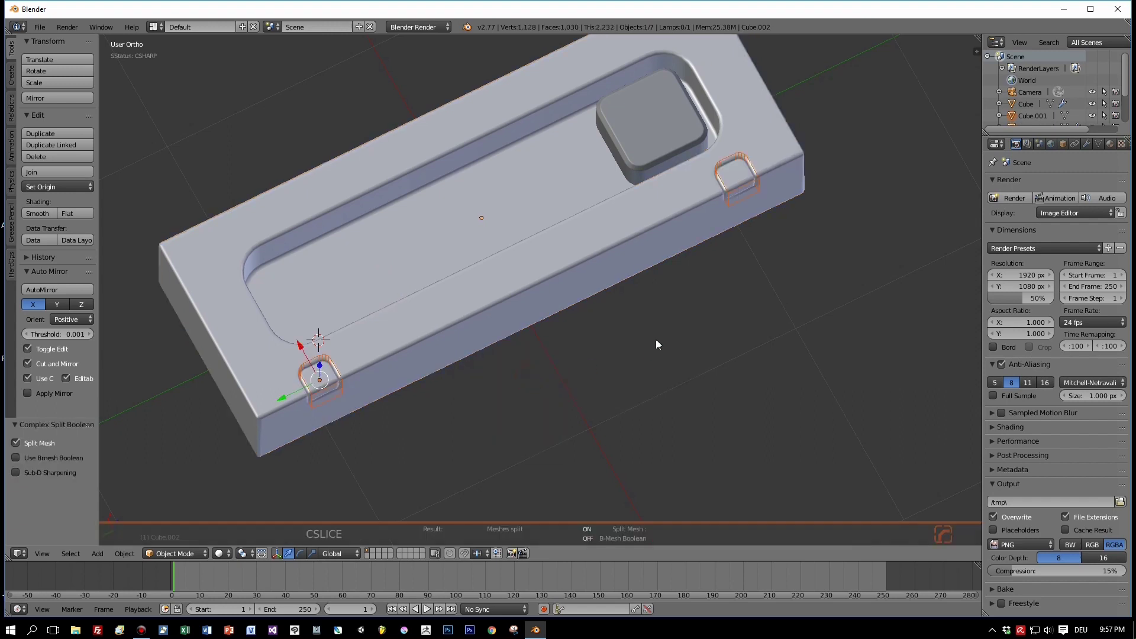
Select the wireframe cutter object and move it about -0.282 along X, away from the sliced block
scroll(656, 336, down, 1)
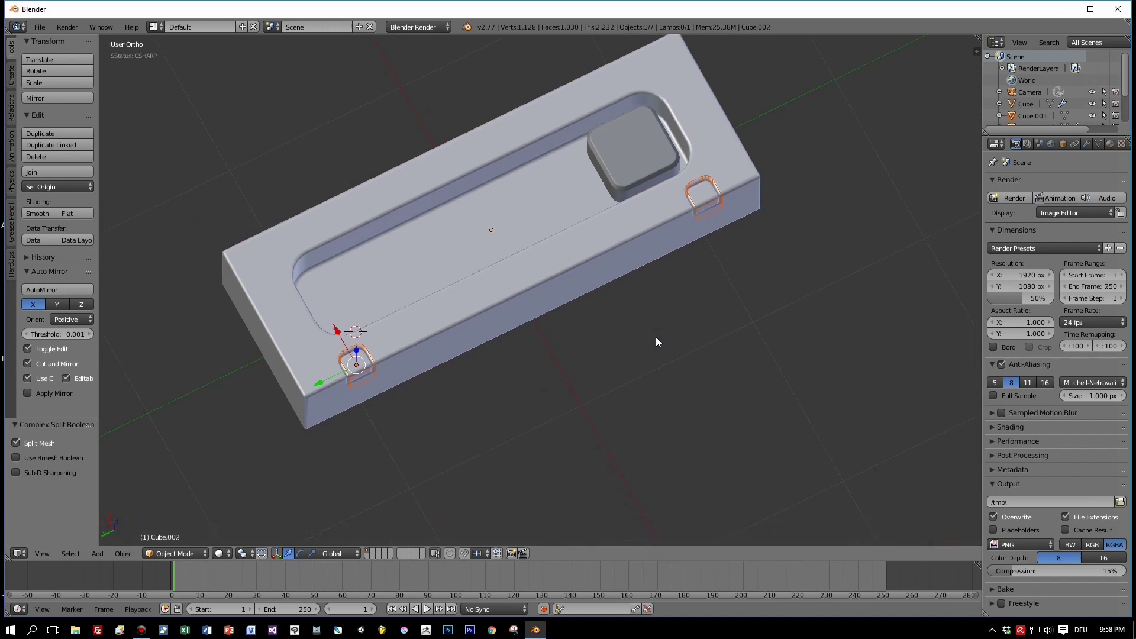
right_click(374, 375)
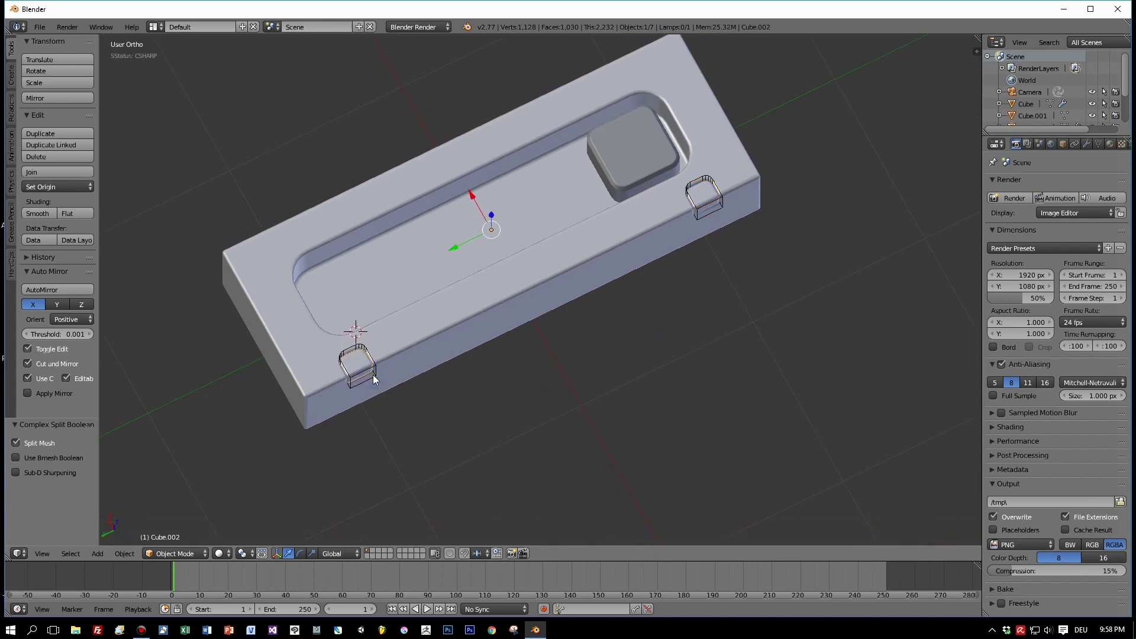
right_click(374, 375)
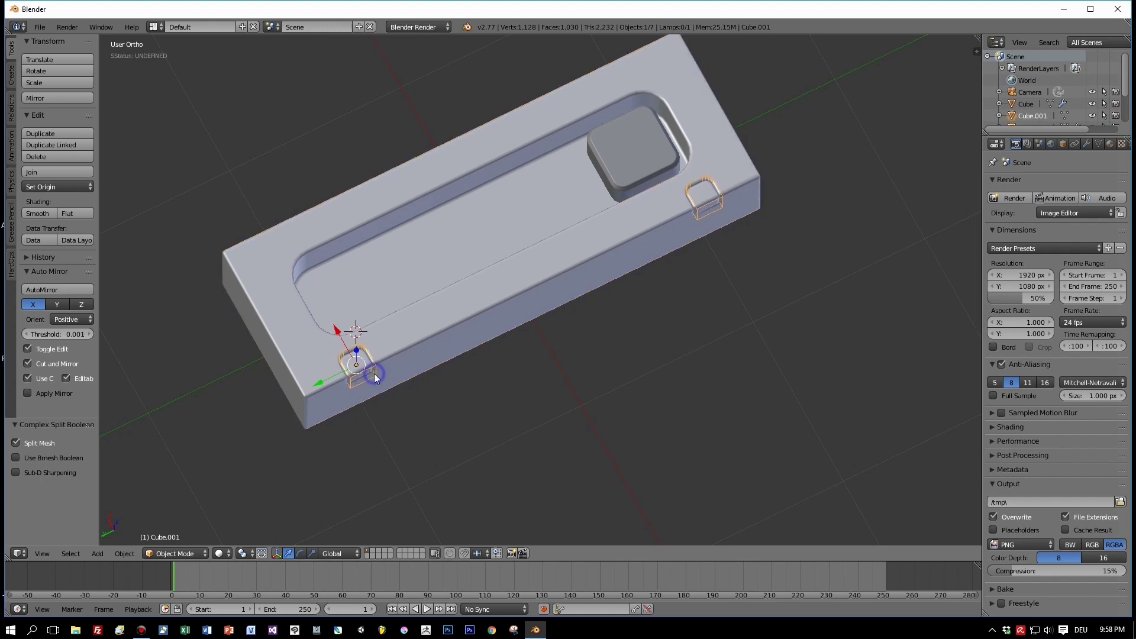
drag(342, 342, 367, 372)
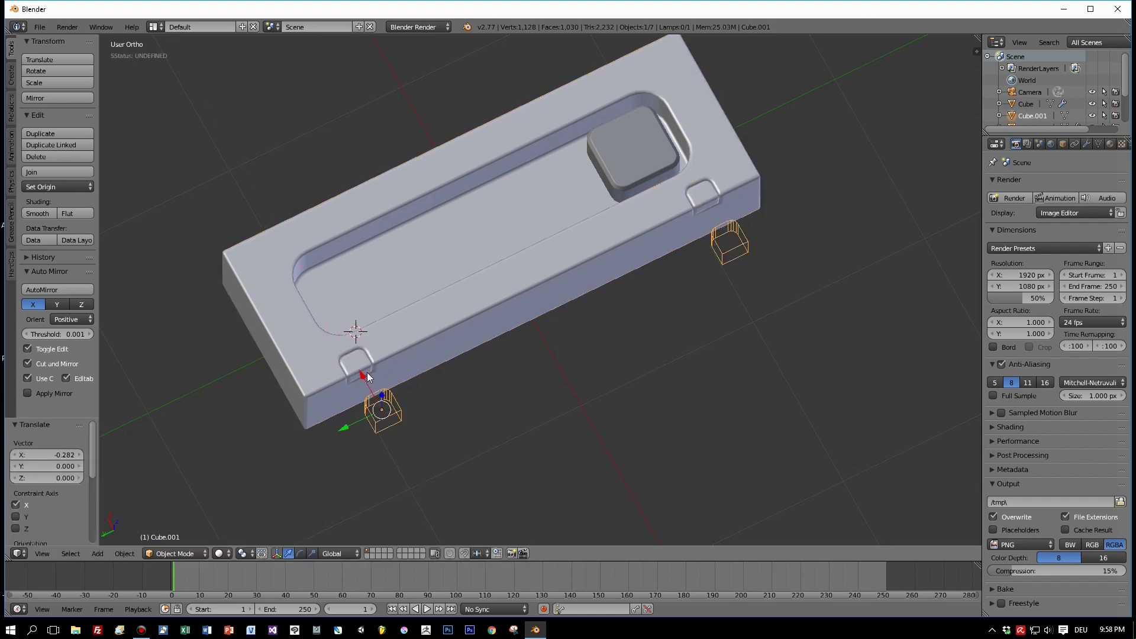
Delete the wireframe cutter object beside the sliced block
key(x)
click(536, 371)
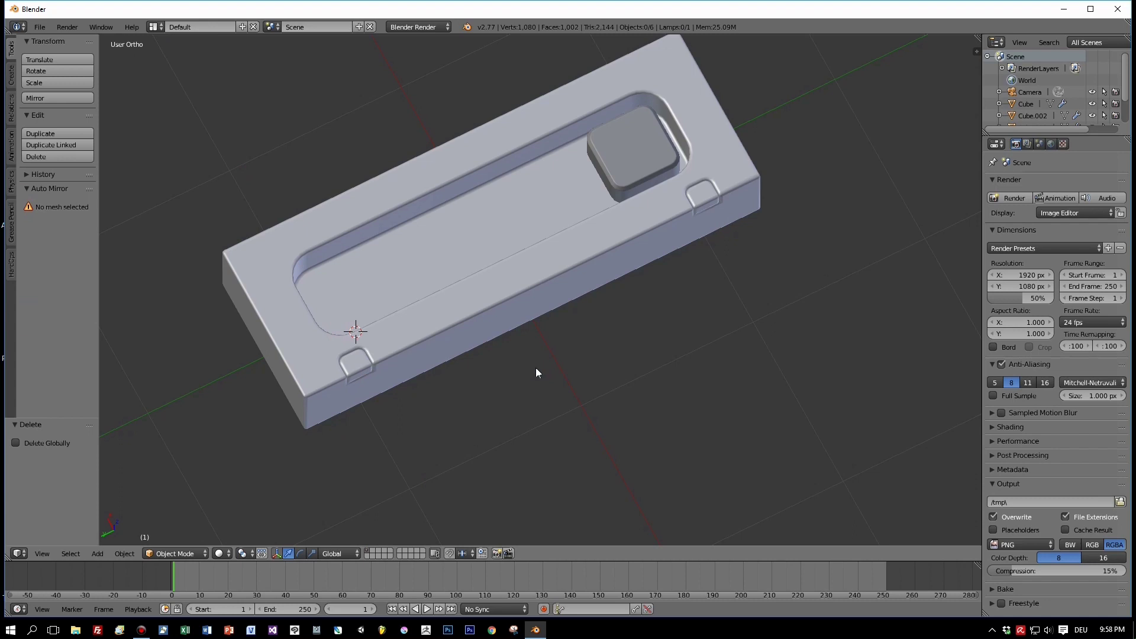
Adjust the bevel widths of the two sliced notch pieces with Hard Ops (B)Width, to about 0.010 and about 0.017
scroll(536, 371, up, 2)
right_click(276, 396)
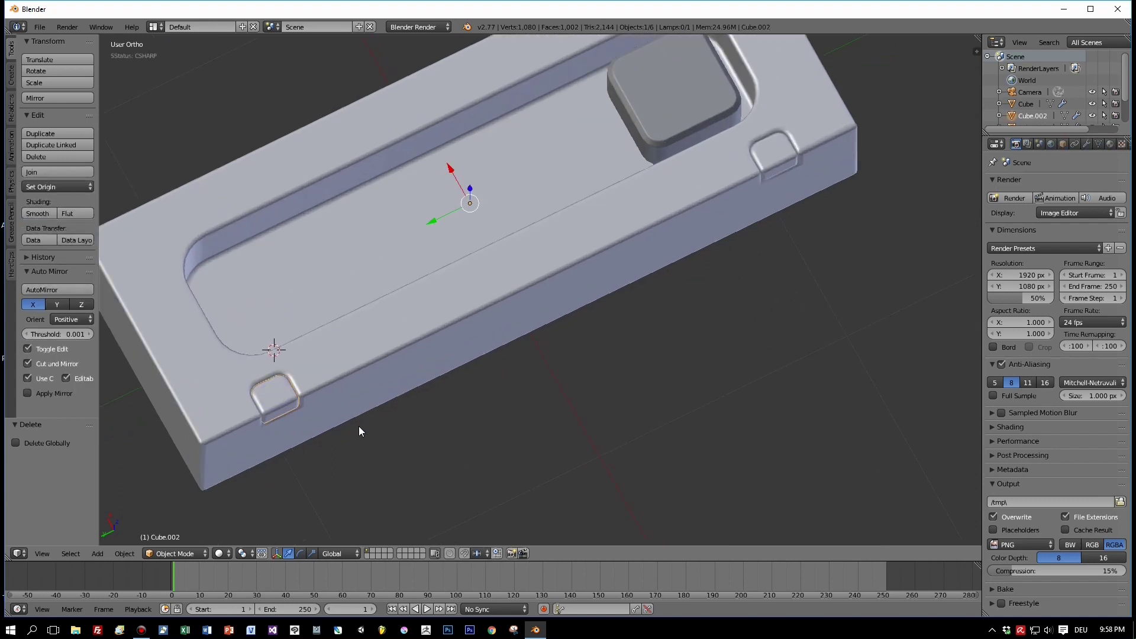
key(q)
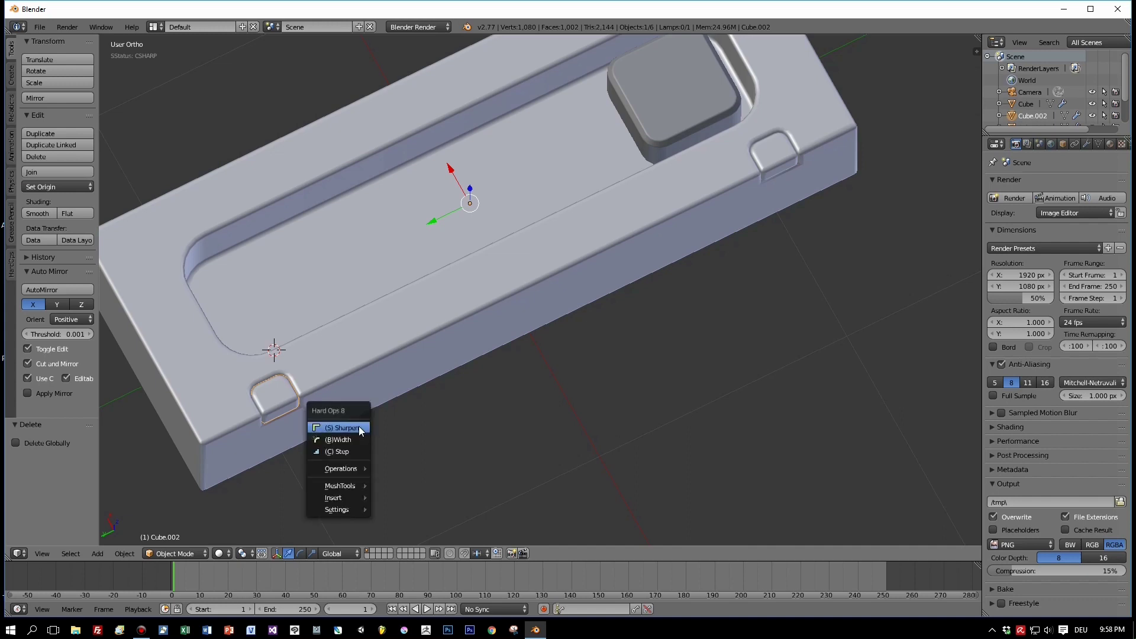
click(350, 439)
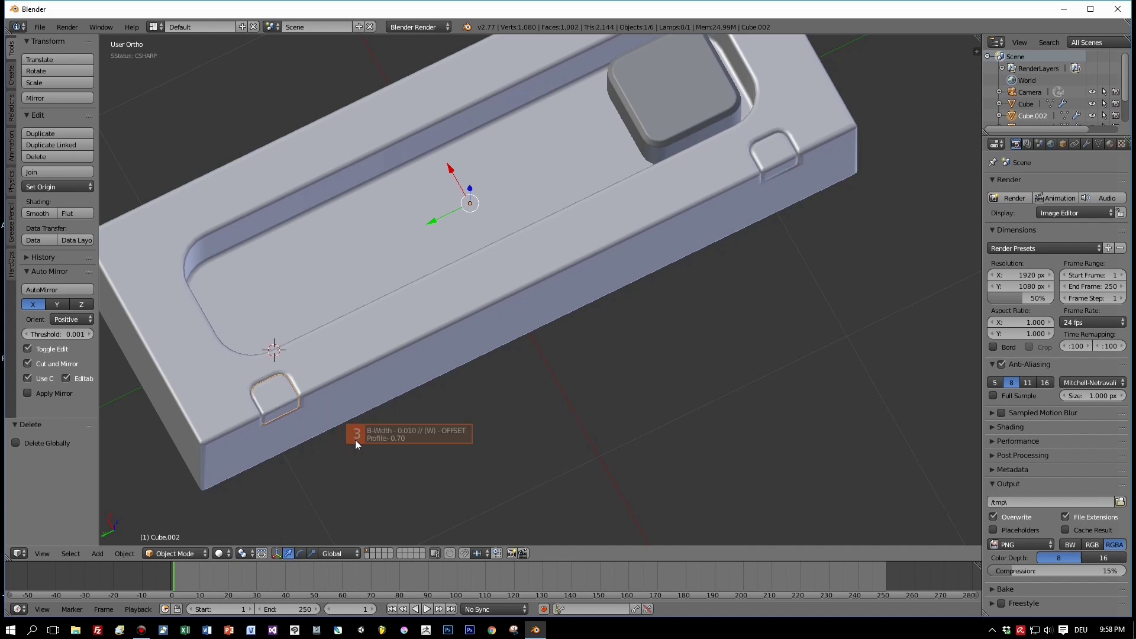
click(355, 439)
right_click(784, 152)
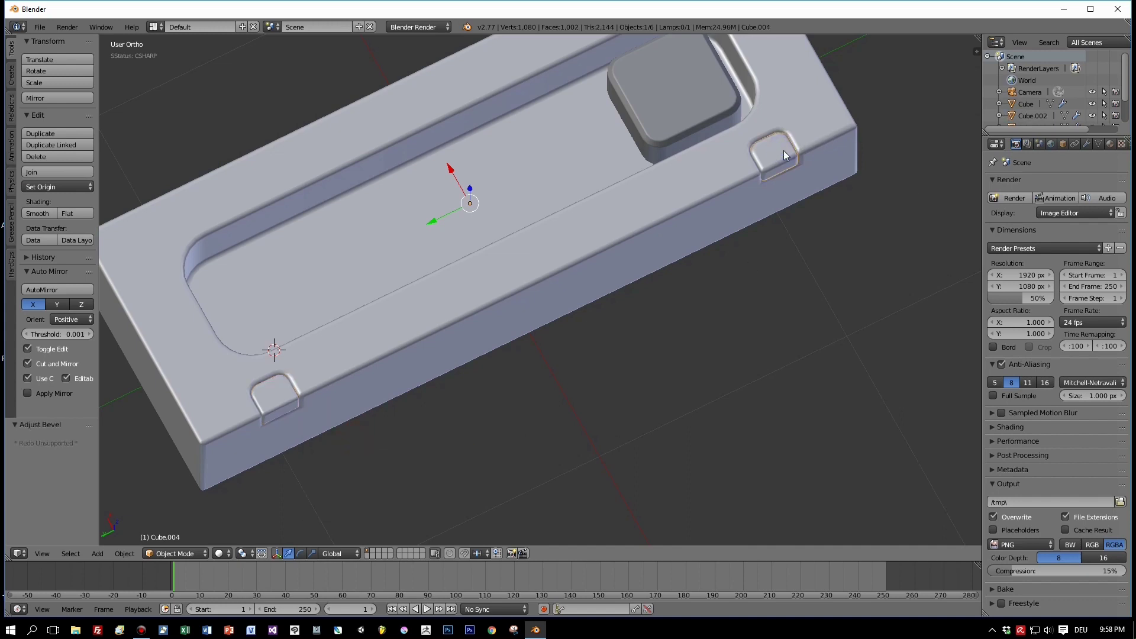
key(q)
click(783, 150)
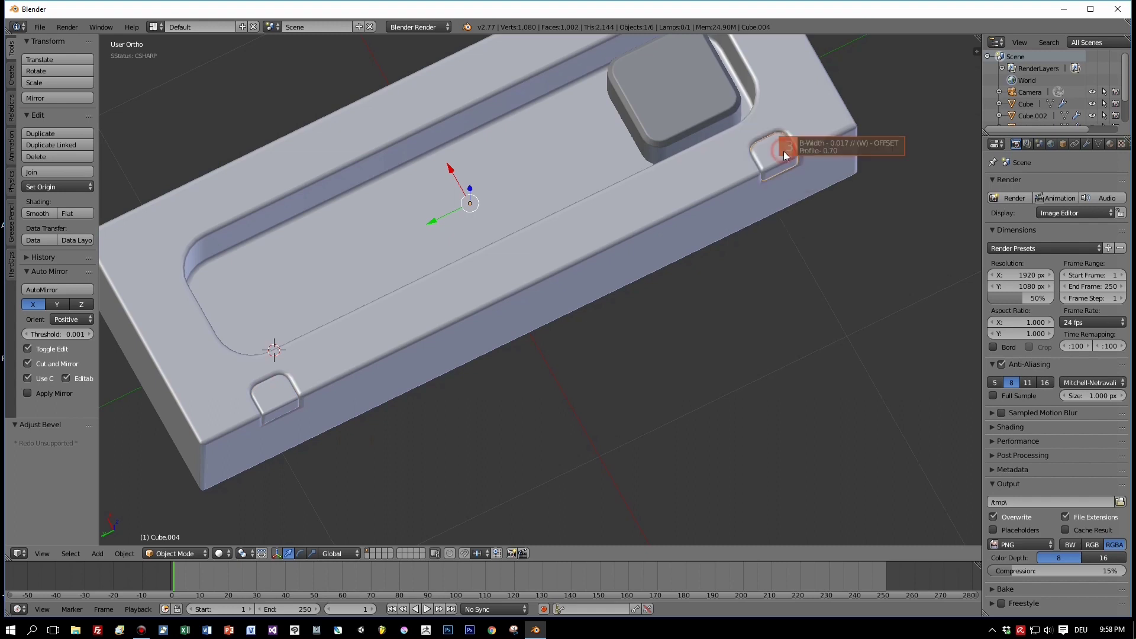
click(787, 151)
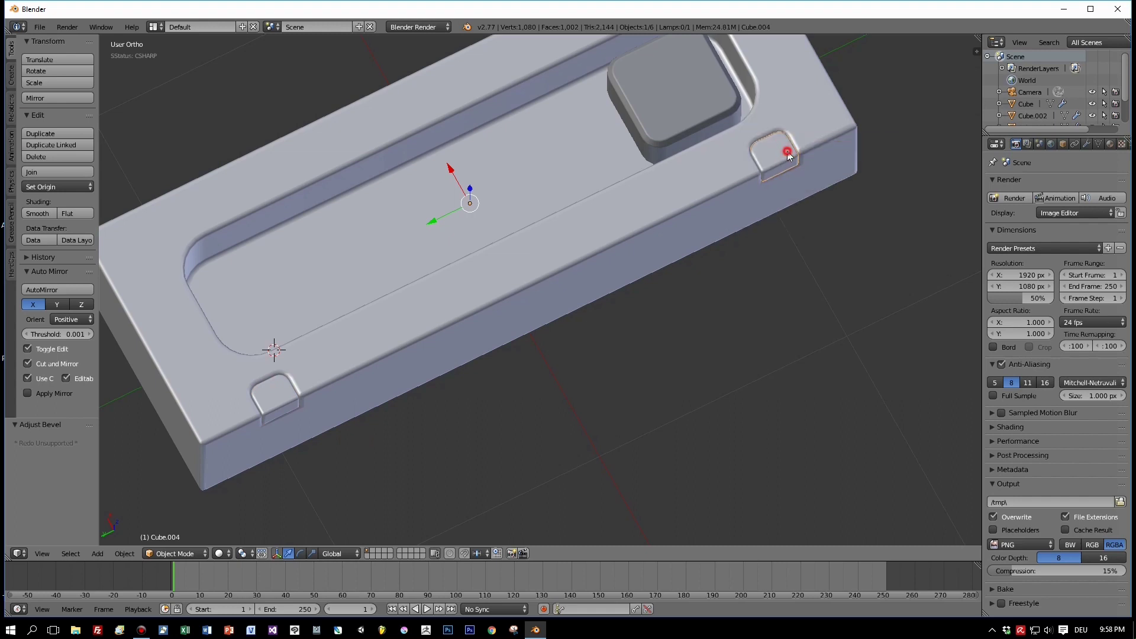
scroll(641, 251, down, 1)
key(Tab)
key(Tab)
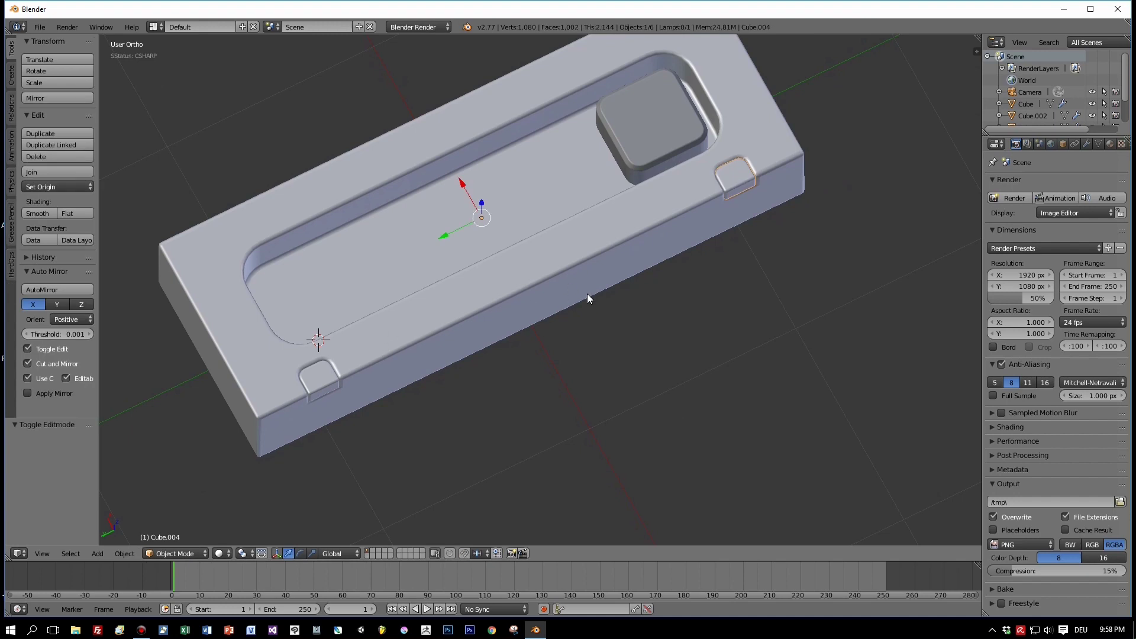
Add a plane with a radius of 1.000 at the 3D cursor, near the block's notched edge
scroll(587, 294, down, 2)
scroll(550, 311, up, 1)
scroll(549, 310, down, 2)
middle_drag(549, 310, 474, 233)
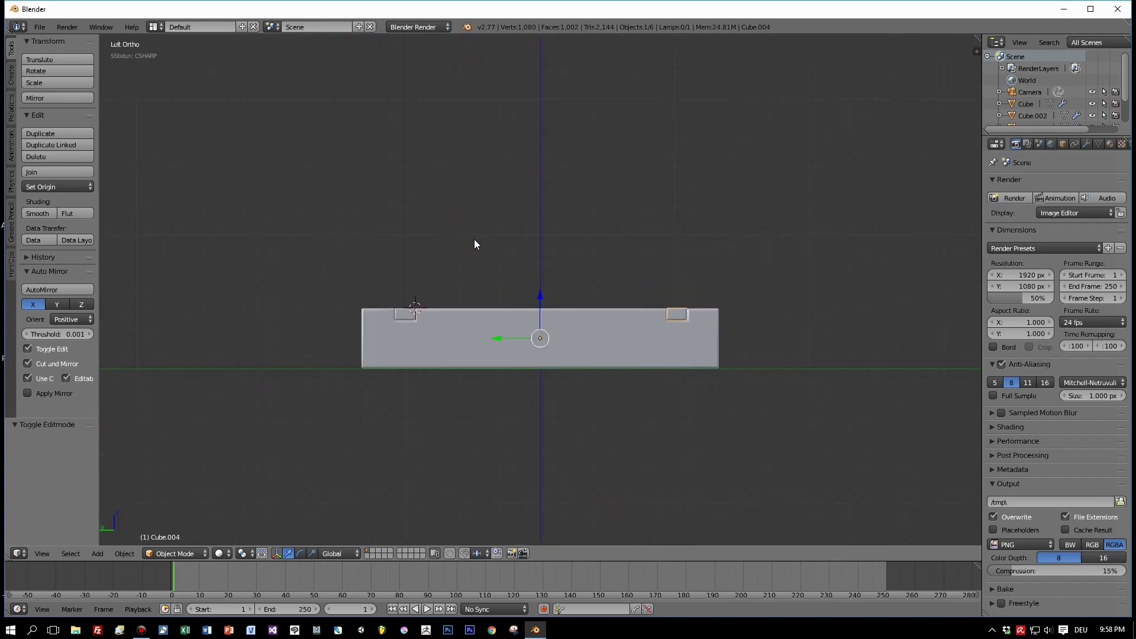
key(shift+a)
mouse_move(474, 240)
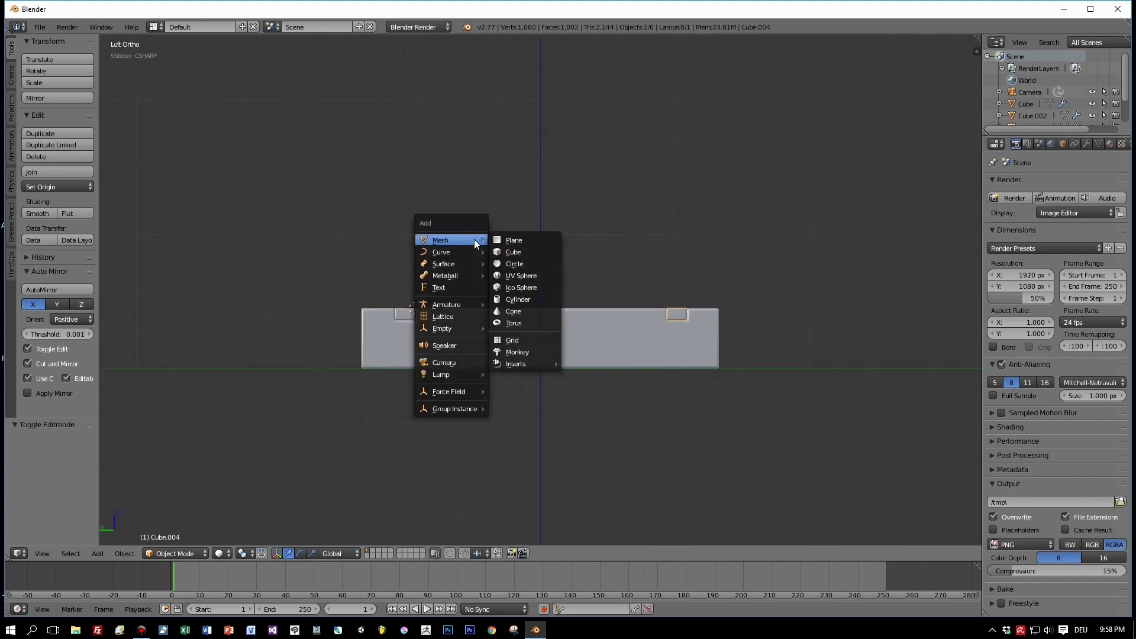
click(521, 239)
middle_drag(521, 237, 527, 298)
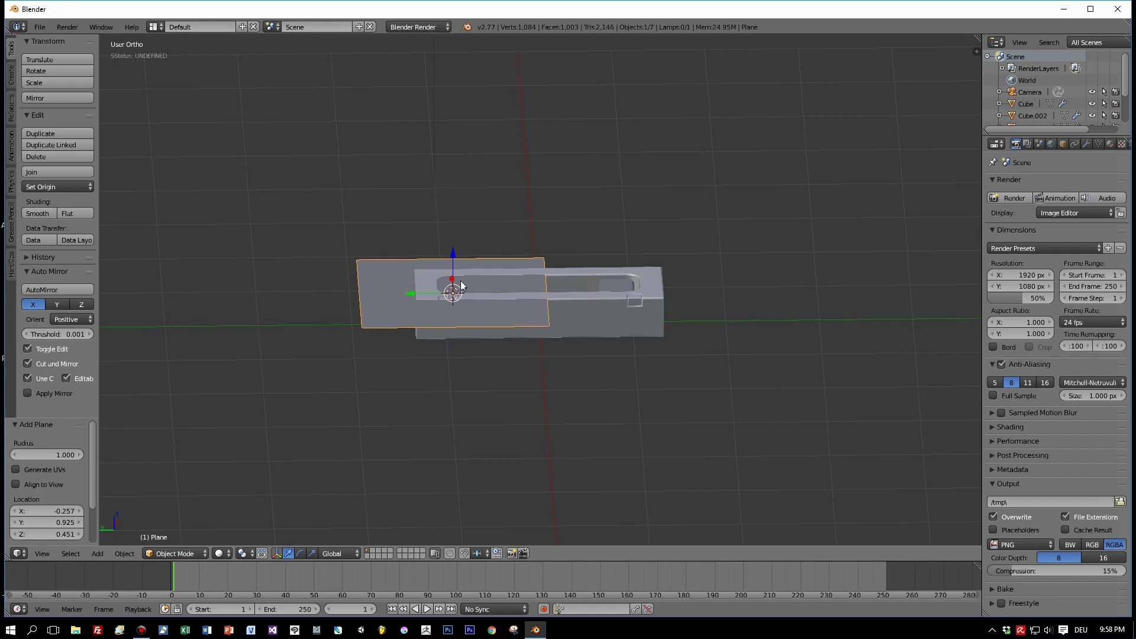
Rotate the plane 90° about Y, 90° about X and 90° about Z so it stands upright across the block
text(r)
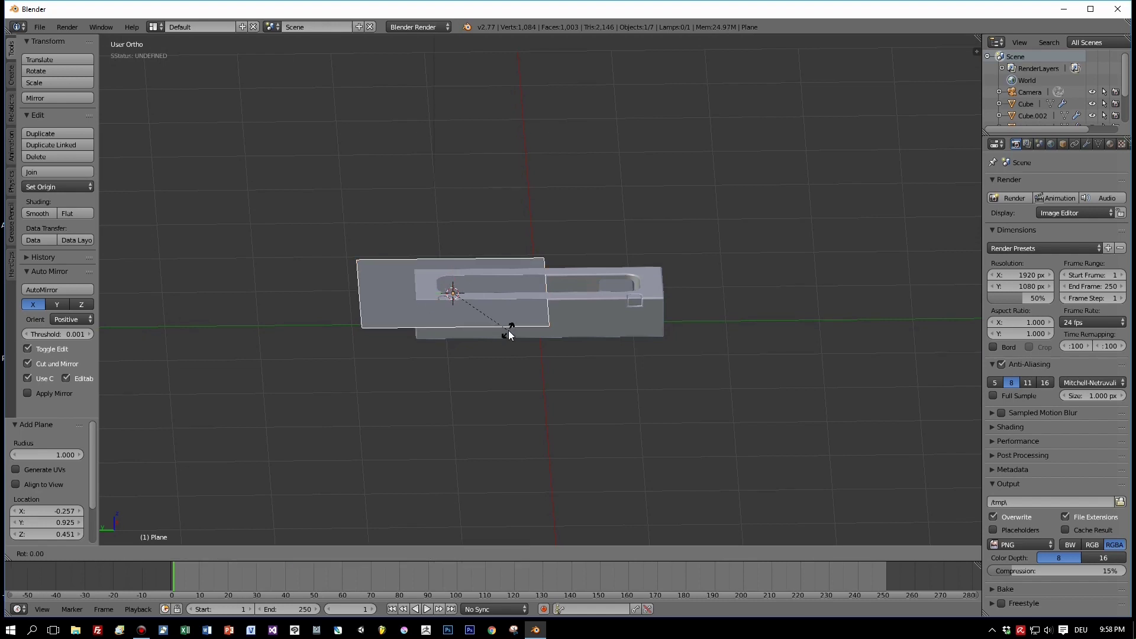
text(y90)
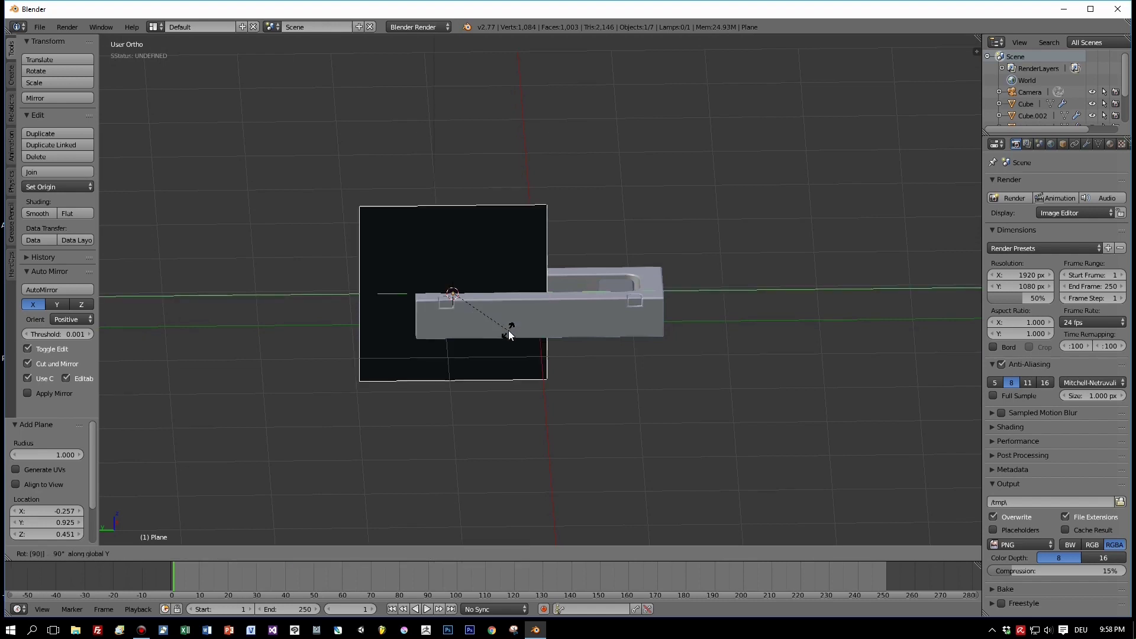
key(Return)
key(r)
text(x90)
key(Return)
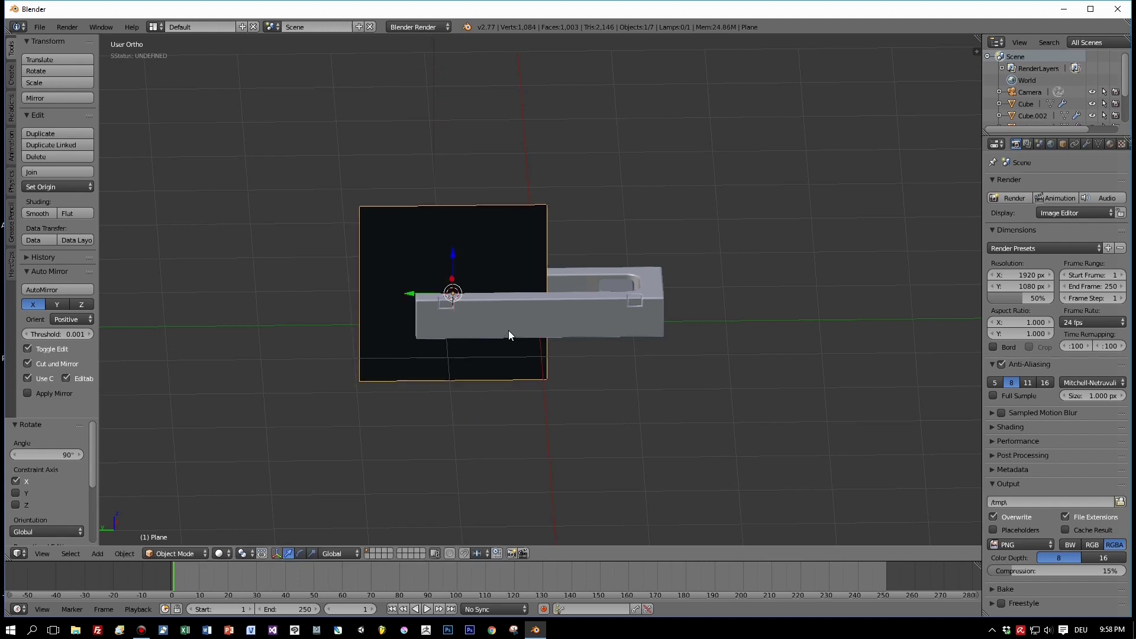
text(rz90)
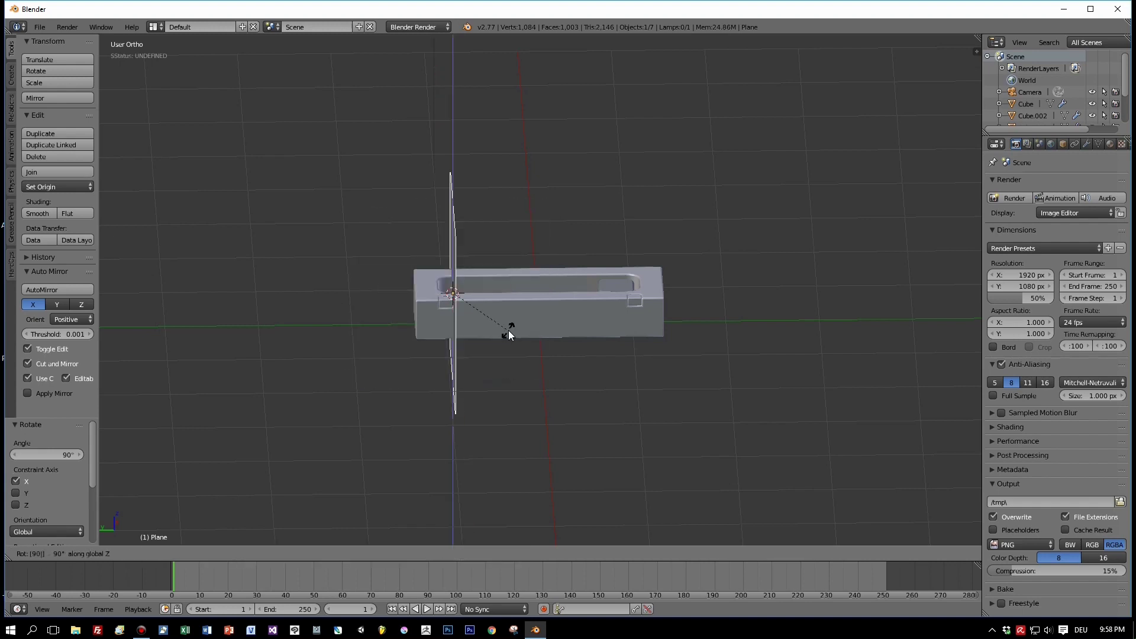
key(Return)
Set the plane's X, Y and Z location to 0
alt+middle_drag(435, 282, 462, 280)
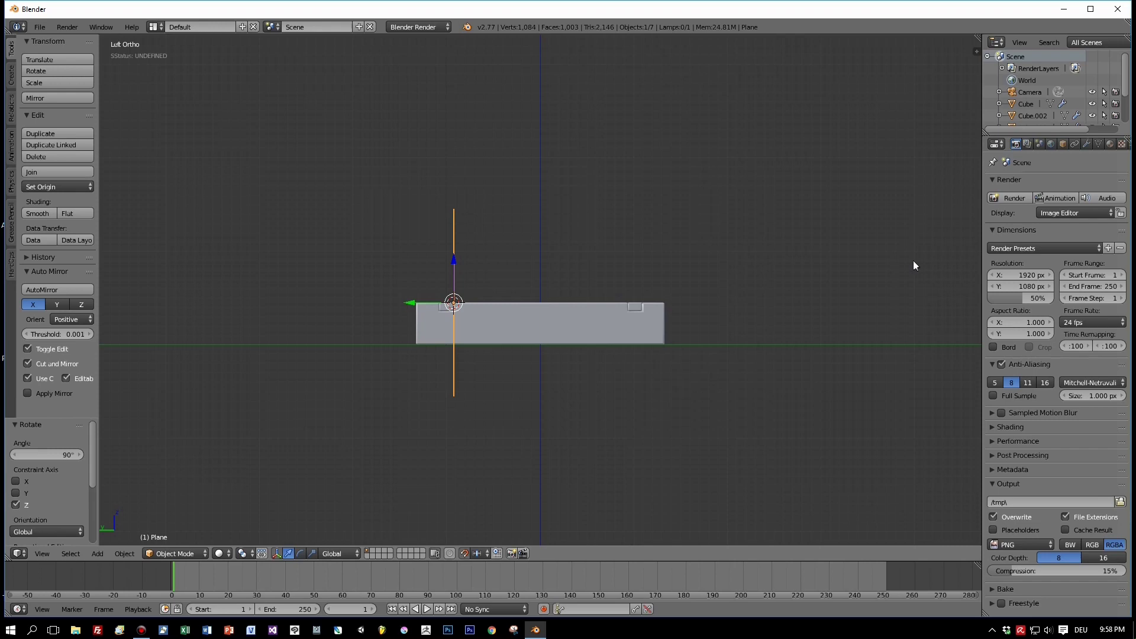
key(n)
click(915, 72)
text(0)
key(Return)
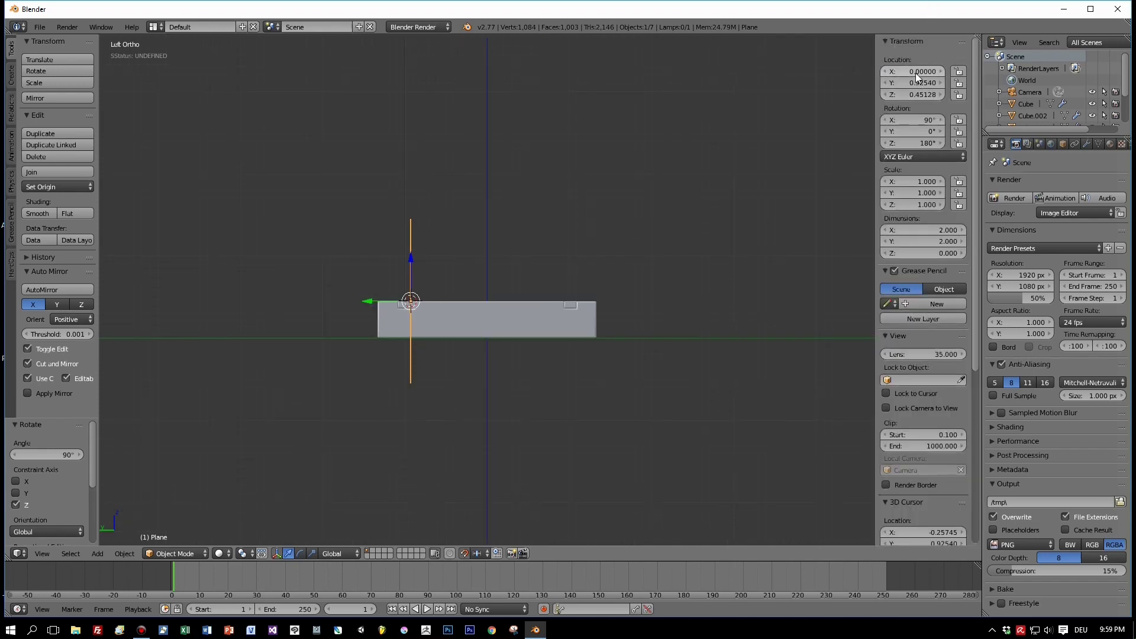
drag(919, 74, 919, 95)
key(Return)
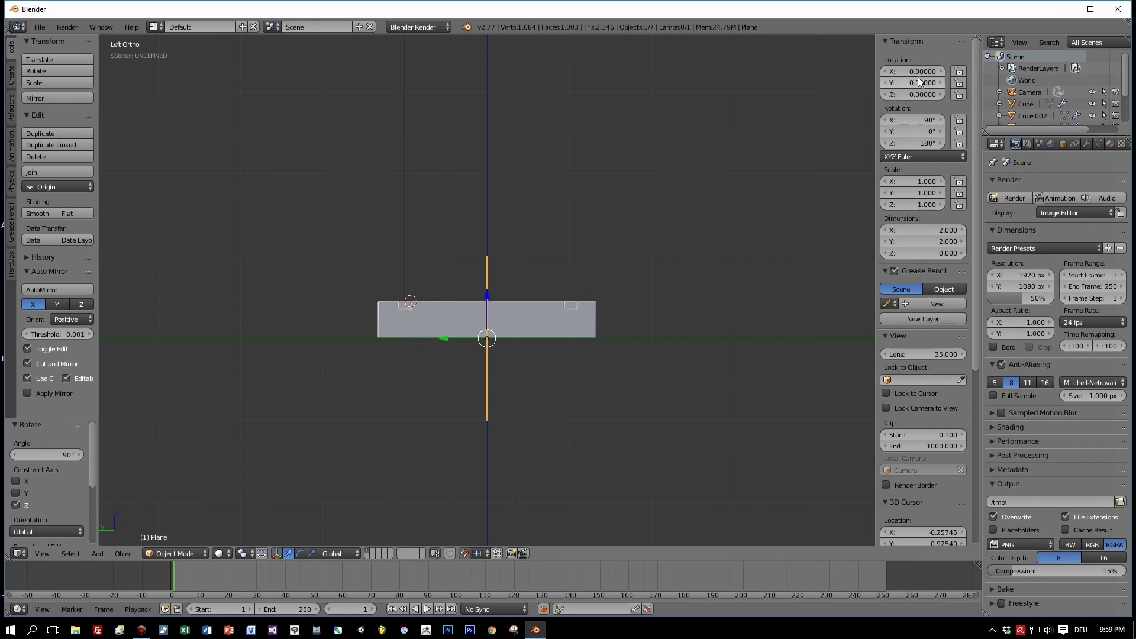
Move the plane 0.8 along Y and cut the large block with it using Hard Ops (C)Slice
drag(443, 338, 380, 342)
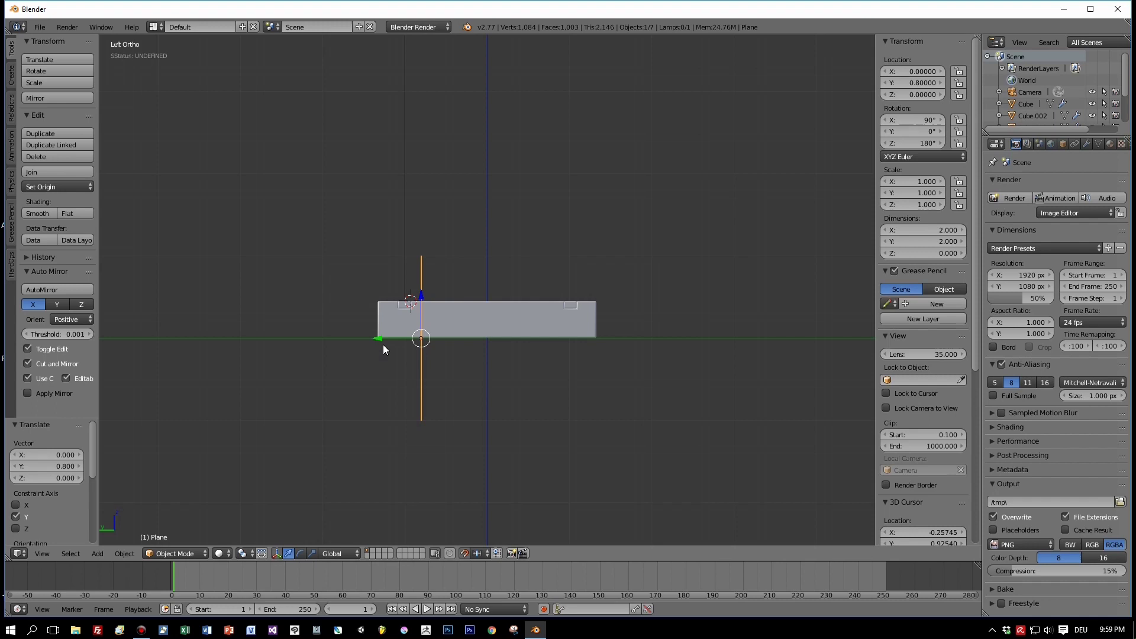
right_click(442, 322)
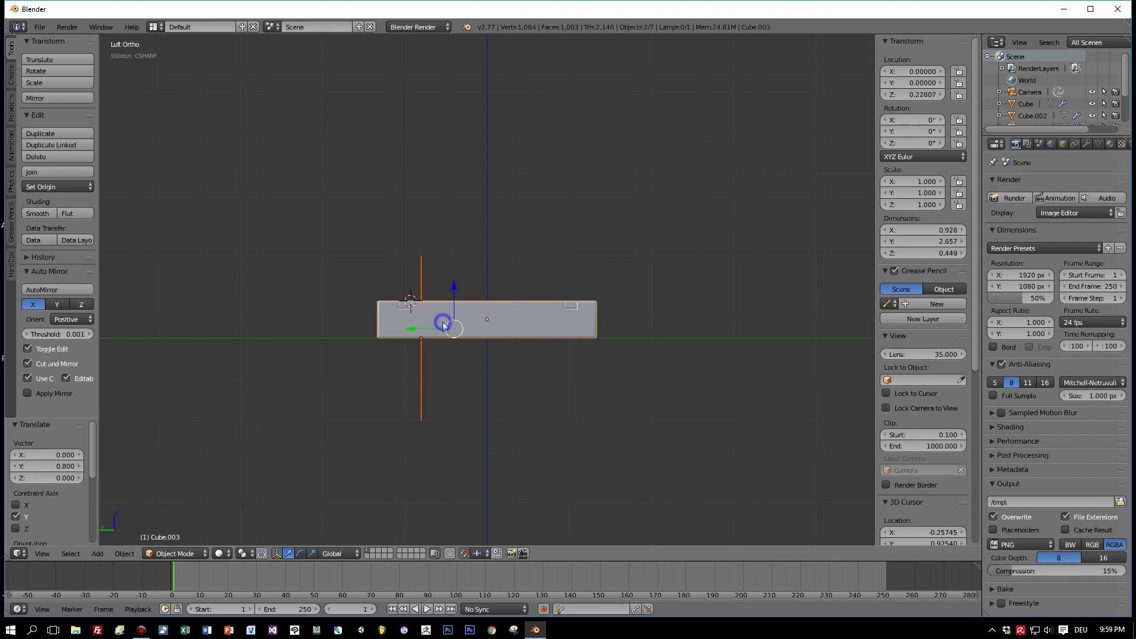
key(q)
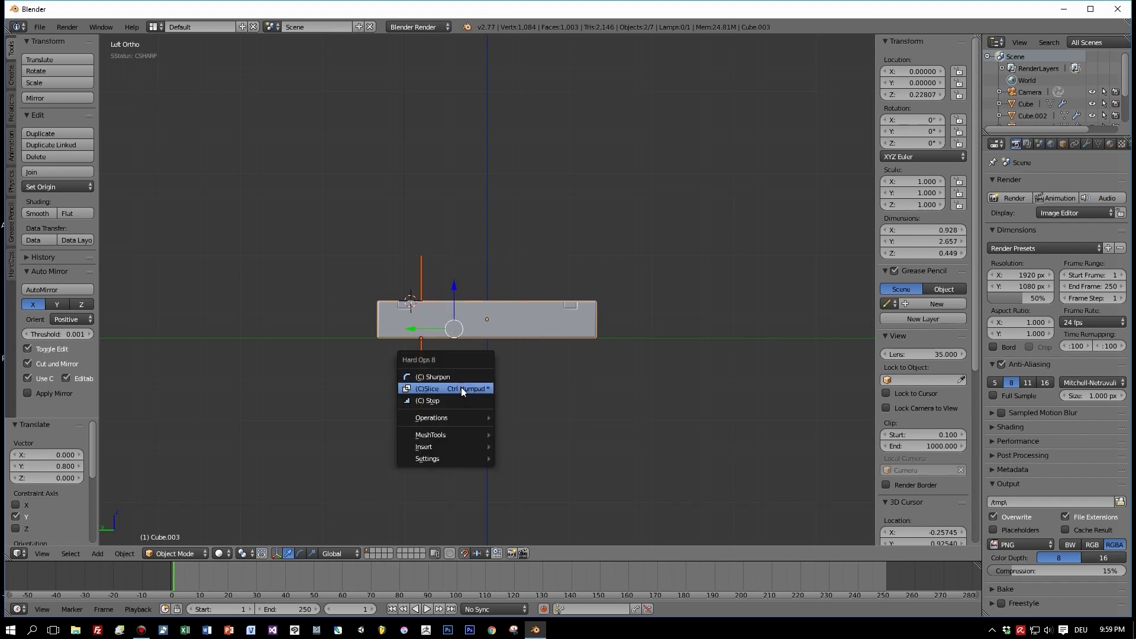
click(461, 388)
Move the plane -1.6 along Y and slice the block's larger remaining part with it using Hard Ops (C)Slice
drag(378, 338, 512, 361)
click(510, 357)
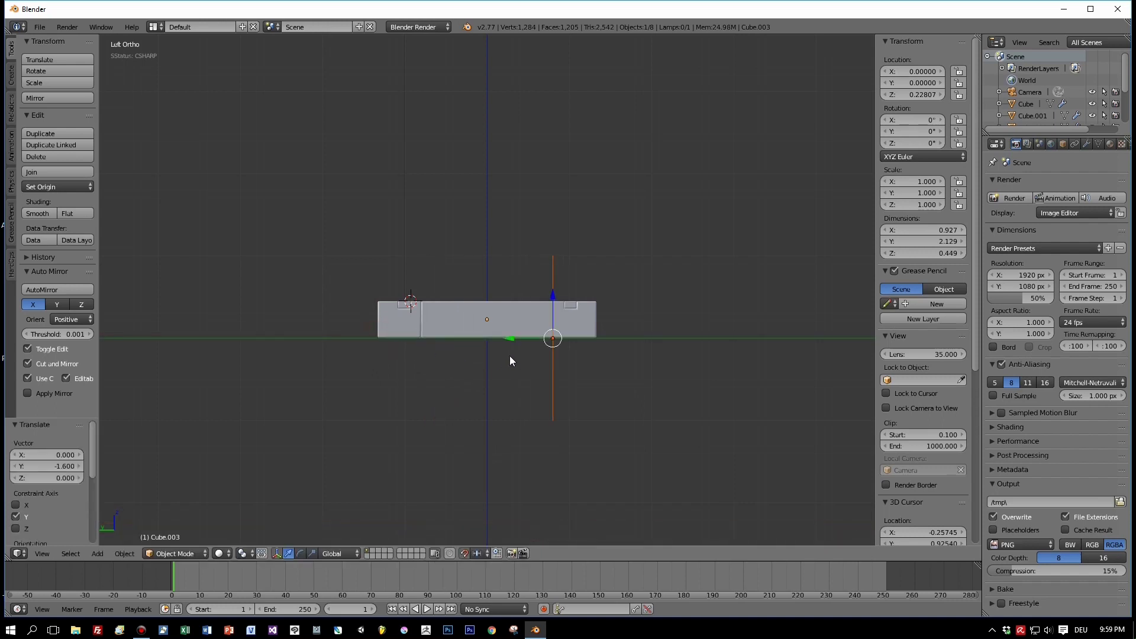
shift+right_click(525, 324)
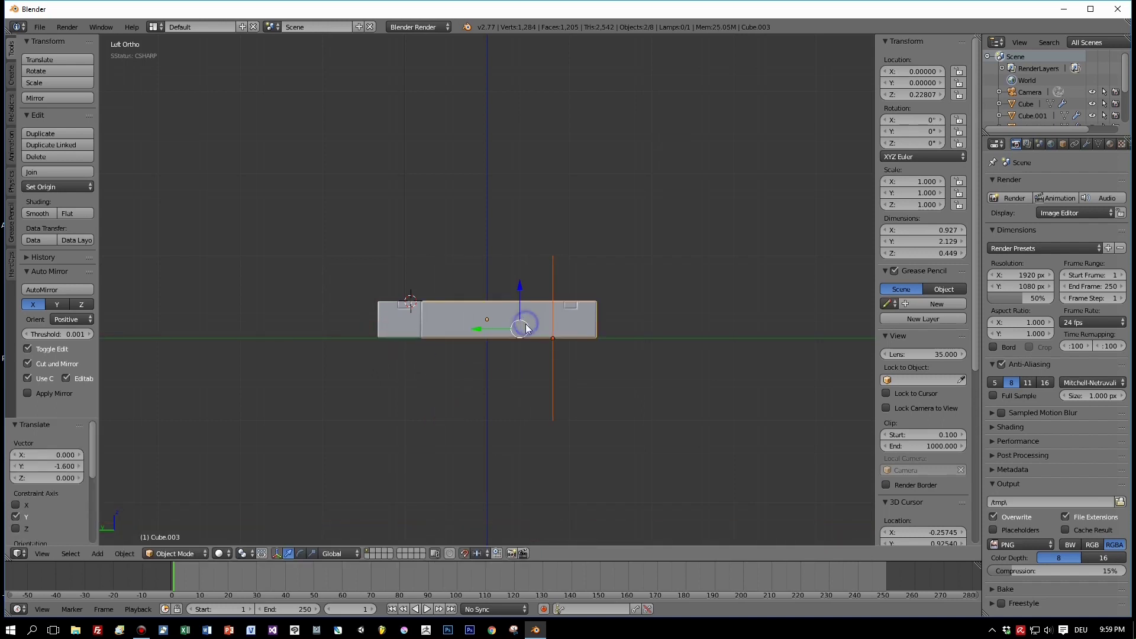
key(q)
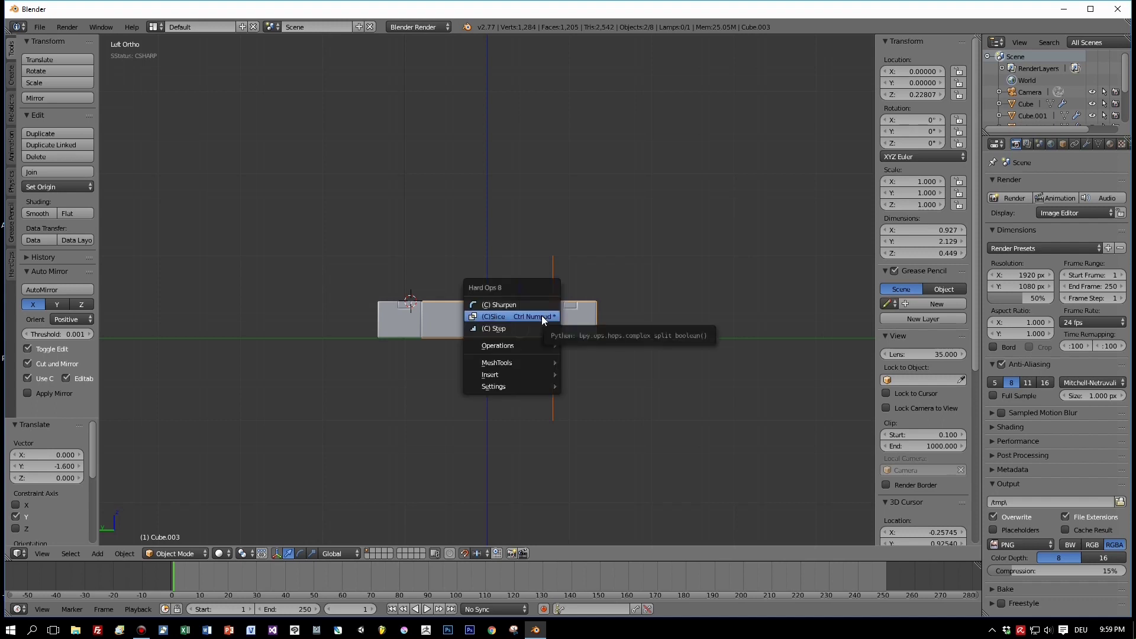
click(541, 319)
Rotate the slicing plane 90° about Y, followed by 90° about X
mouse_move(550, 332)
middle_down()
mouse_move(586, 411)
mouse_move(568, 401)
mouse_move(562, 368)
mouse_move(547, 365)
mouse_move(570, 388)
mouse_move(545, 330)
middle_up()
key(ctrl+KP_3)
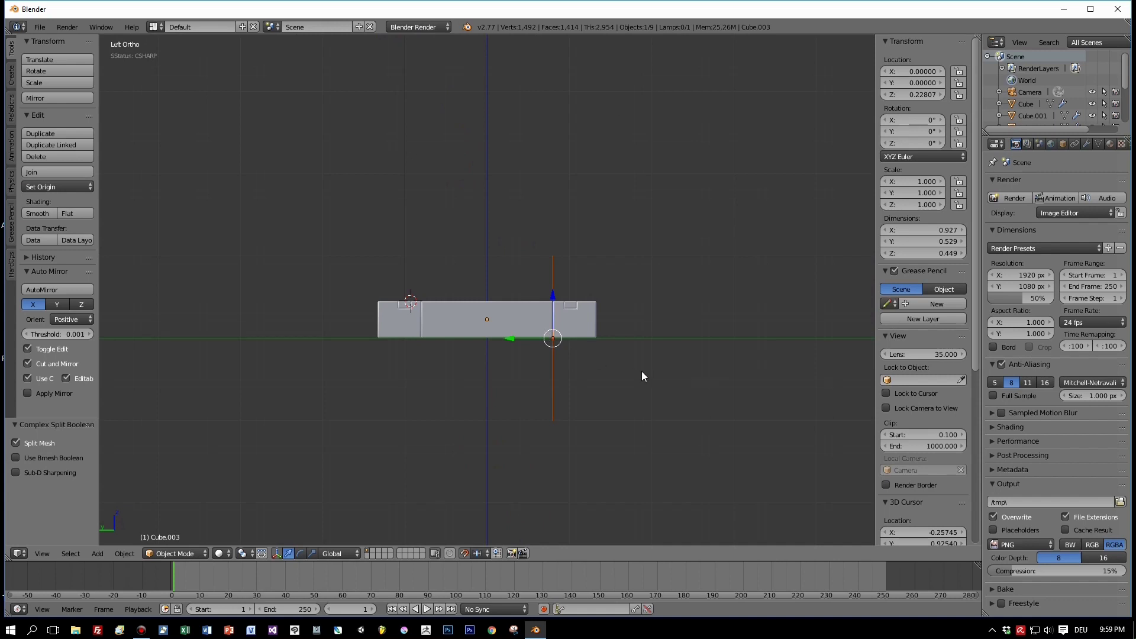
key(r)
key(y)
text(90)
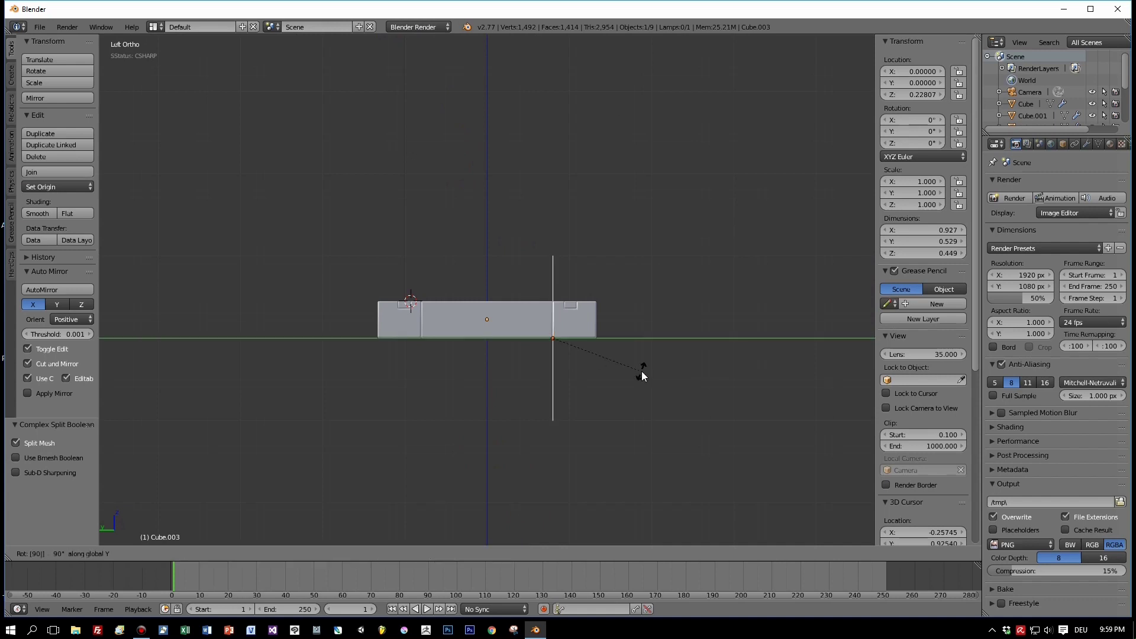
key(Return)
key(r)
key(x)
text(90)
key(Return)
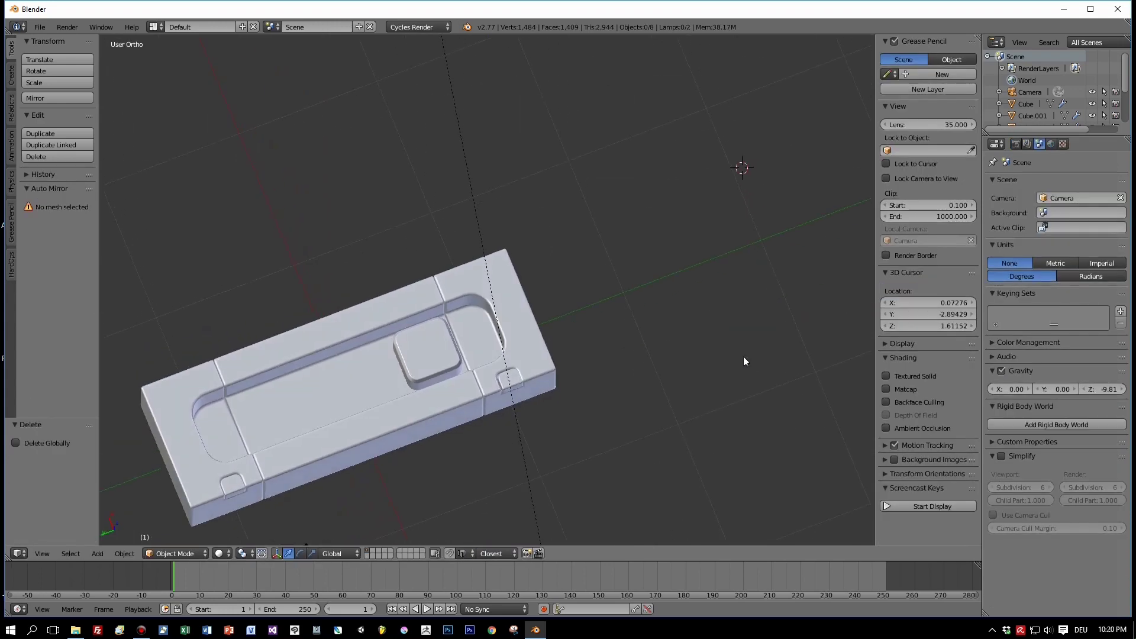
Snap the 3D cursor to the scene center and add a cube there
middle_drag(684, 330, 680, 327)
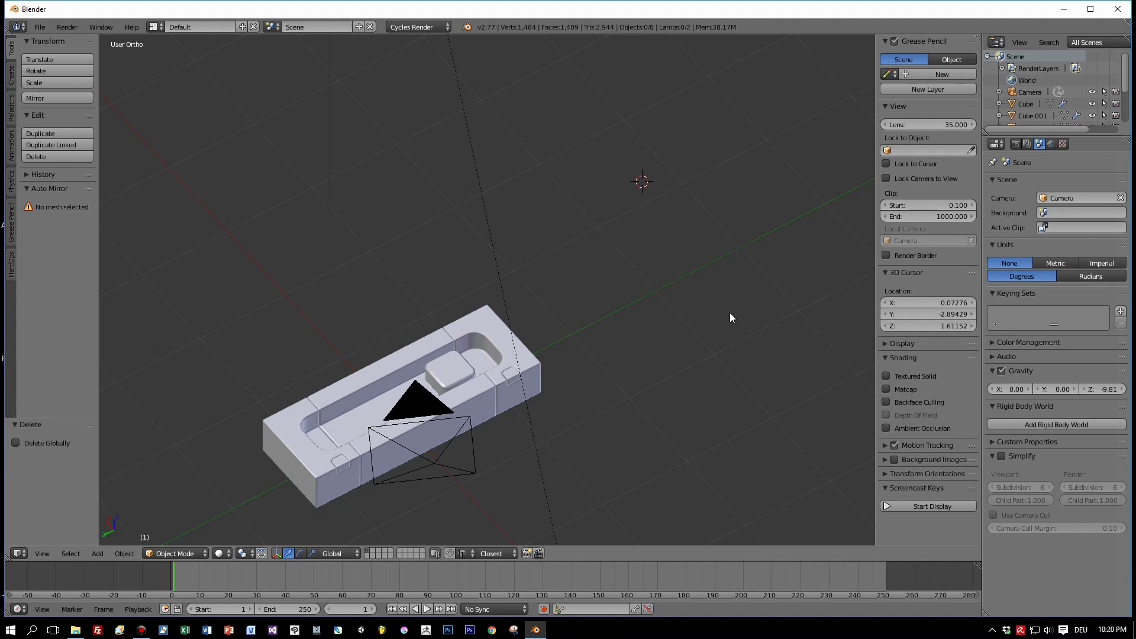
key(shift+s)
click(704, 313)
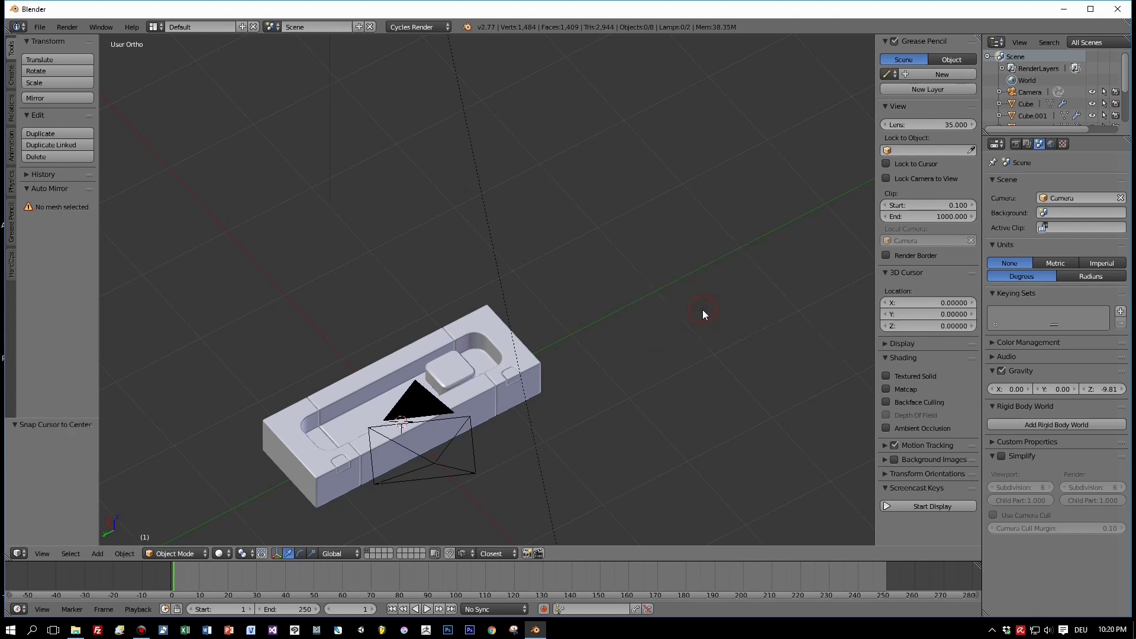
key(shift+a)
mouse_move(703, 310)
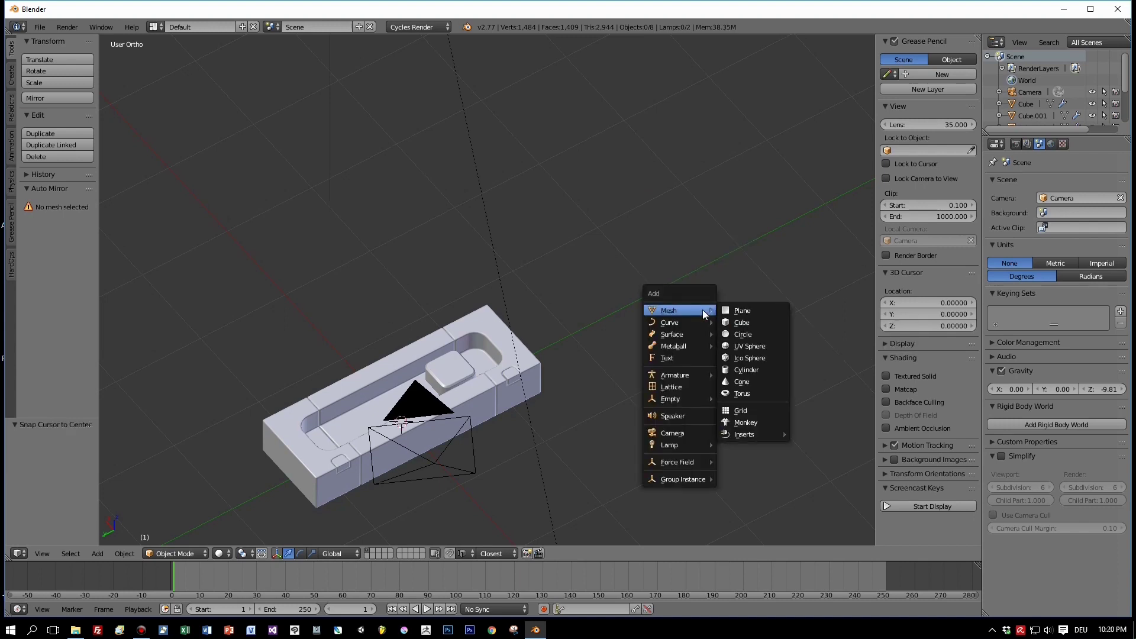
click(752, 322)
Scale the new cube down to about 0.357 and raise it about 0.726 along Z above the block
key(s)
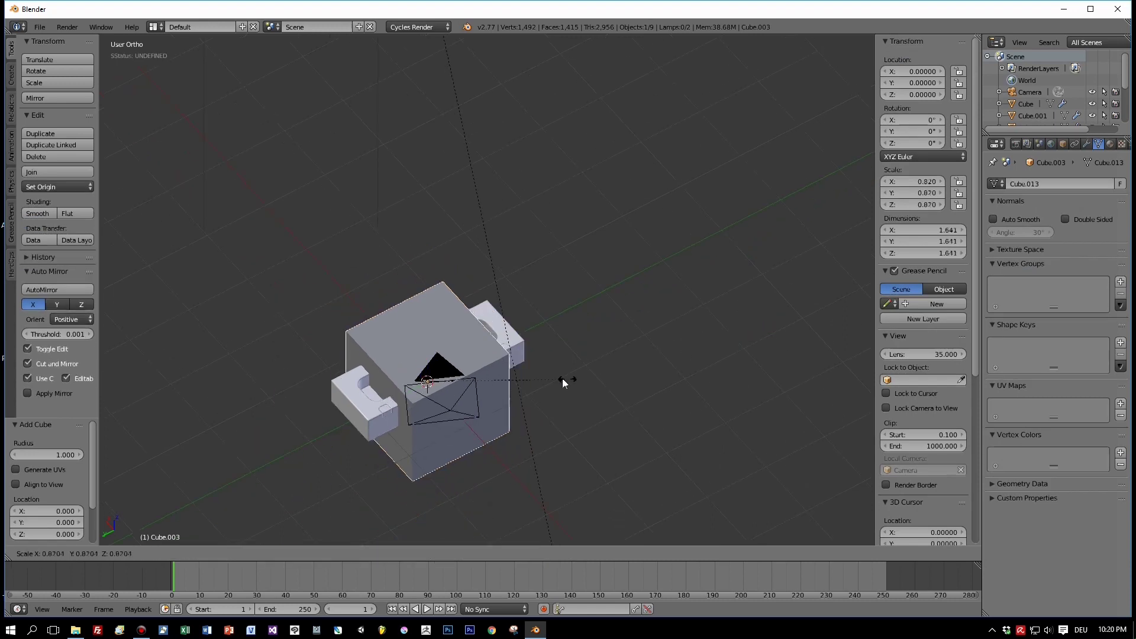
click(490, 388)
drag(425, 356, 436, 319)
Scale the cube uniformly by about 0.811 so it is narrower than the block in the back view
middle_drag(436, 320, 532, 268)
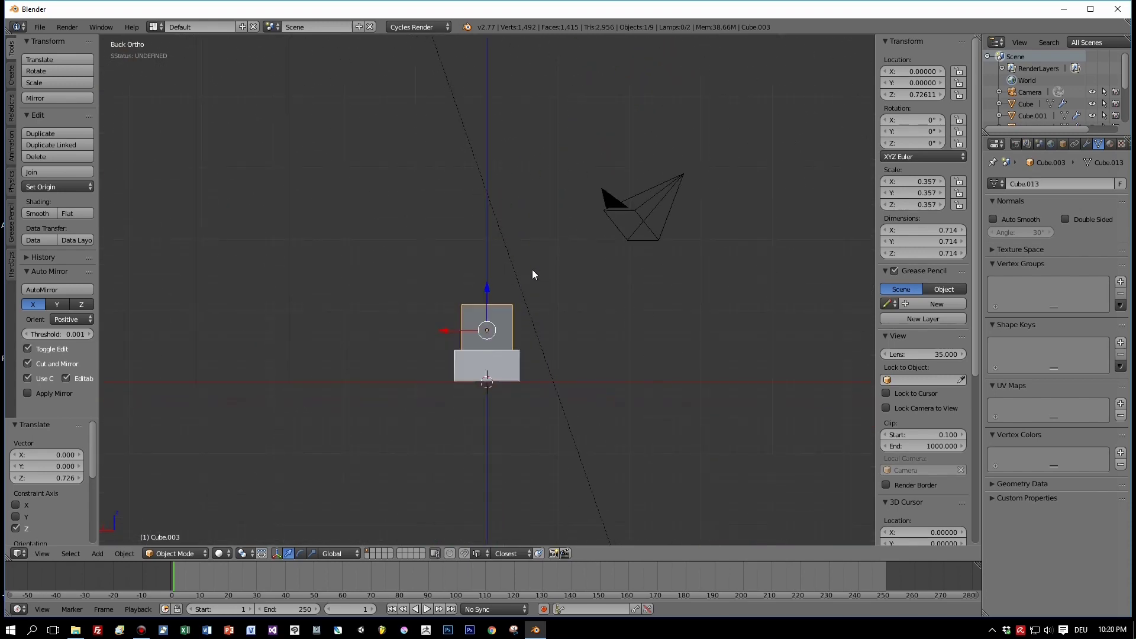
key(s)
click(535, 309)
mouse_move(535, 309)
middle_down()
mouse_move(509, 353)
mouse_move(520, 406)
mouse_move(542, 420)
mouse_move(552, 315)
mouse_move(538, 291)
middle_up()
scroll(543, 309, up, 3)
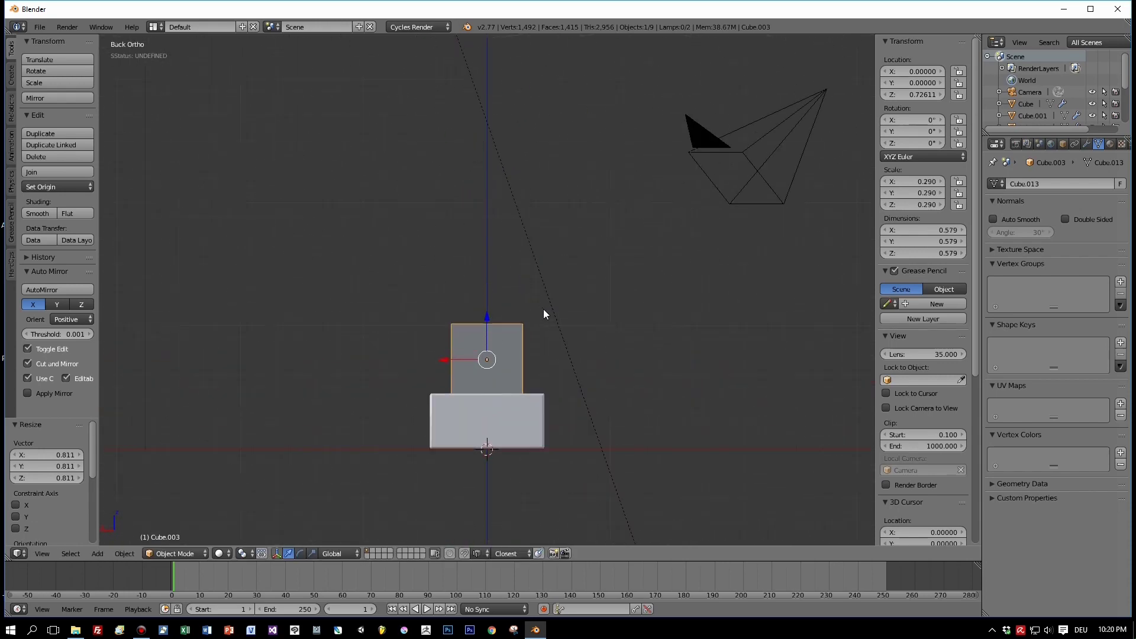
Add a centred vertical loop cut through the upper cube, splitting it into two halves across X
mouse_move(543, 309)
middle_down()
mouse_move(545, 350)
mouse_move(553, 301)
middle_up()
scroll(548, 303, up, 3)
scroll(548, 303, down, 3)
scroll(594, 293, up, 2)
scroll(594, 293, down, 1)
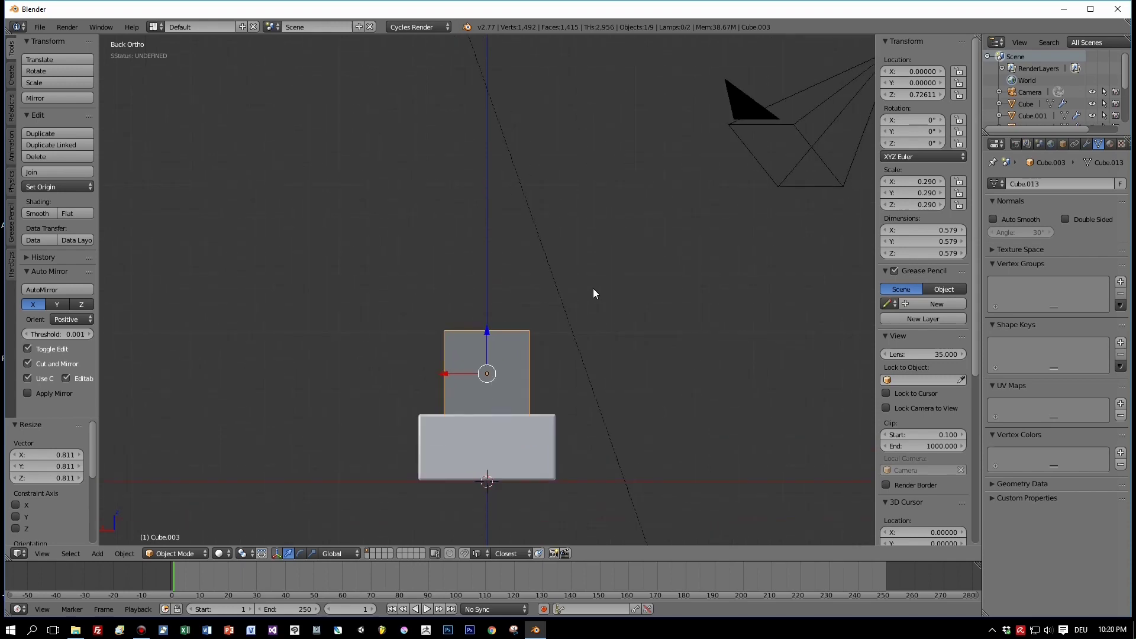
key(Tab)
key(ctrl+r)
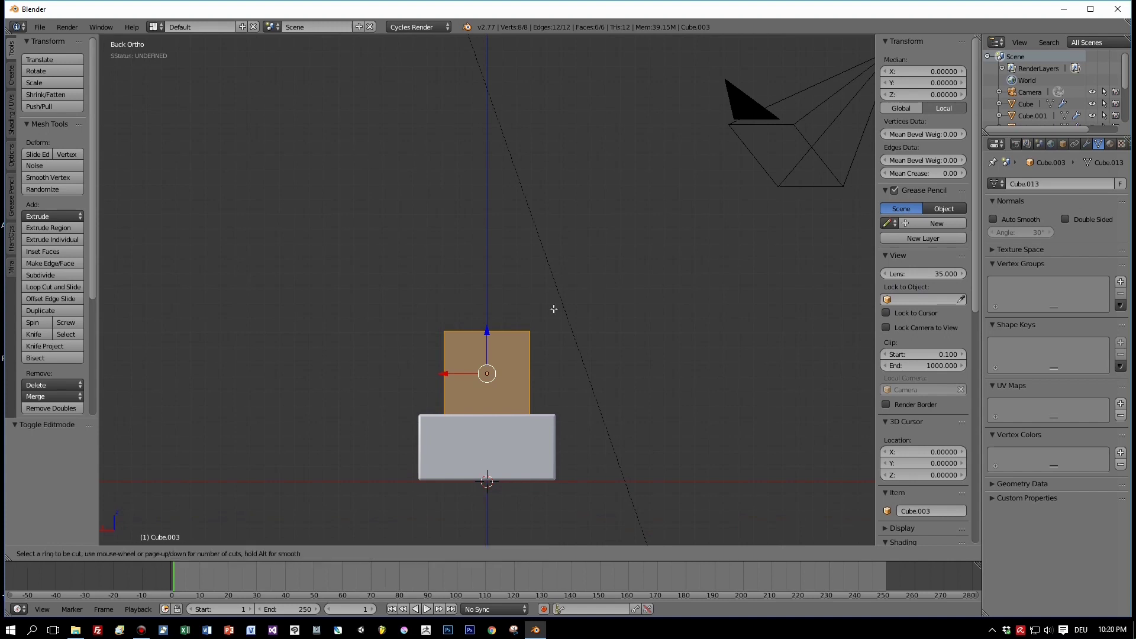
click(498, 336)
right_click(498, 337)
middle_drag(497, 336, 528, 403)
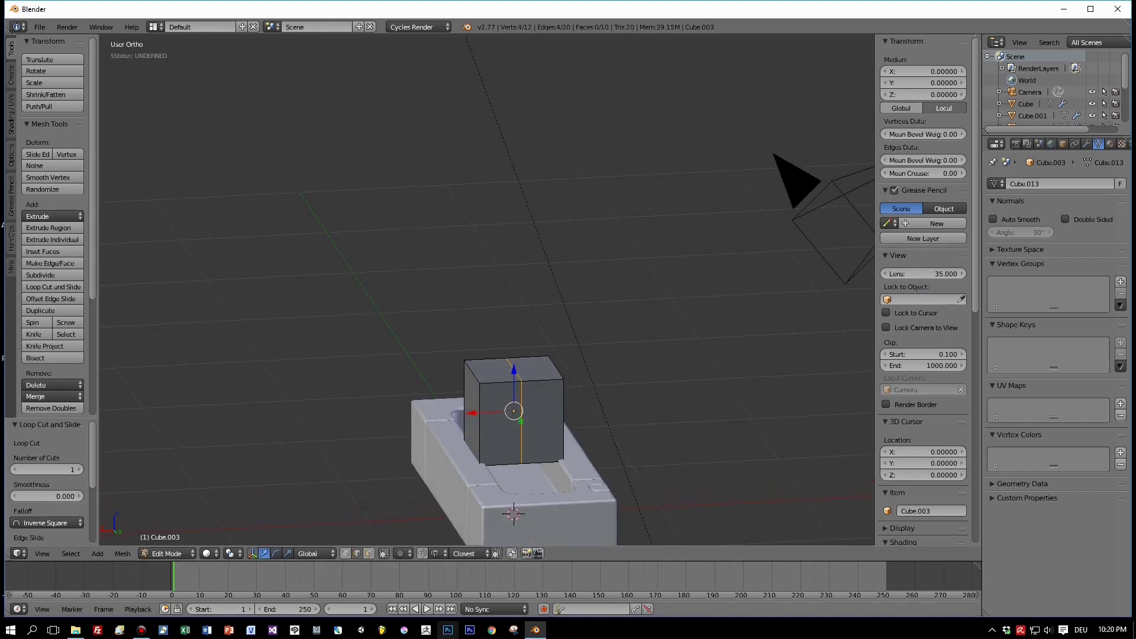
Select the four front, side, top and back faces of one half of the upper cube and delete them
click(369, 553)
right_click(501, 423)
shift+right_click(471, 412)
shift+right_click(487, 376)
middle_drag(486, 377, 662, 365)
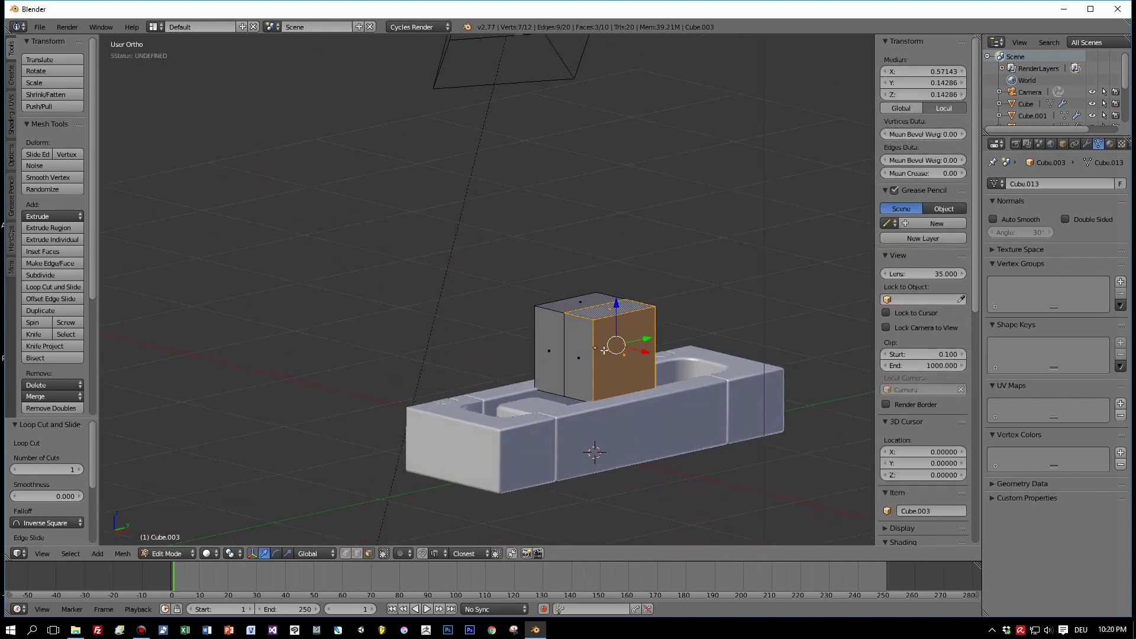
shift+right_click(588, 348)
middle_drag(586, 347, 438, 367)
key(x)
click(438, 383)
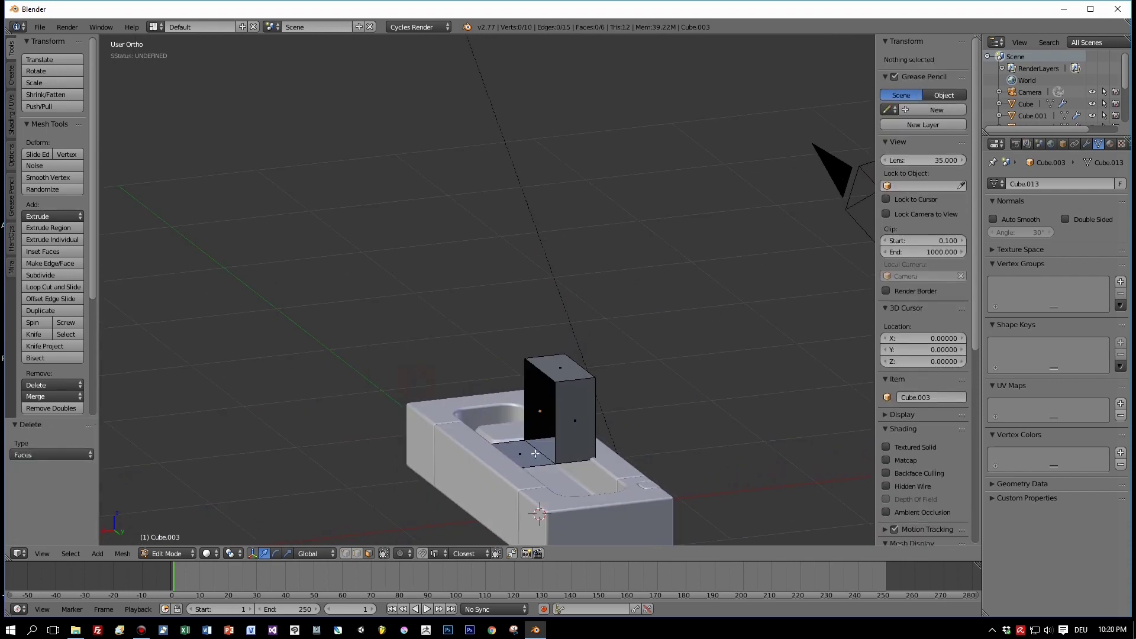
Delete the bottom face of the removed half and the bottom face of the remaining half
right_click(526, 456)
key(x)
click(526, 457)
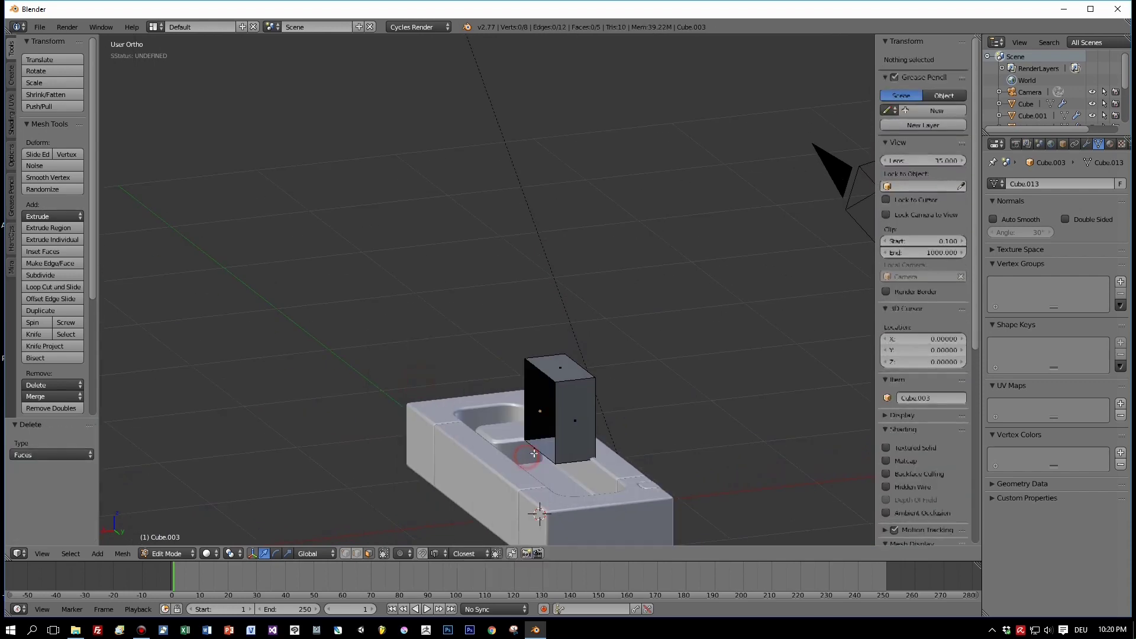
right_click(548, 444)
key(x)
click(548, 444)
middle_drag(549, 443, 502, 440)
key(ctrl+KP_1)
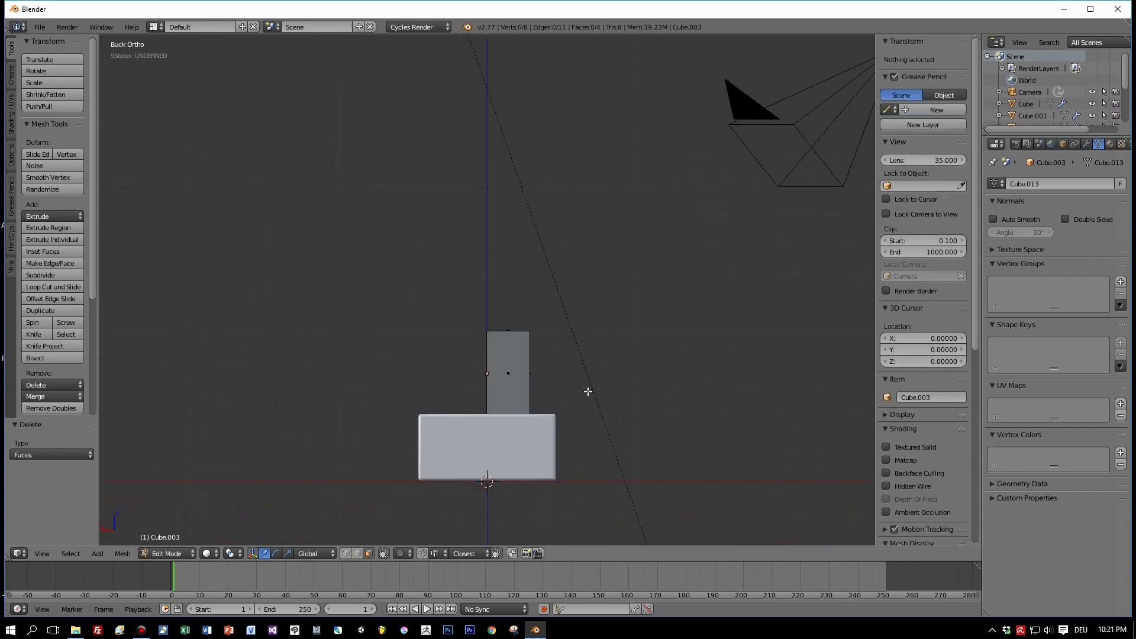
Add a Mirror modifier on the X axis to the half cube and enable Clipping
key(Tab)
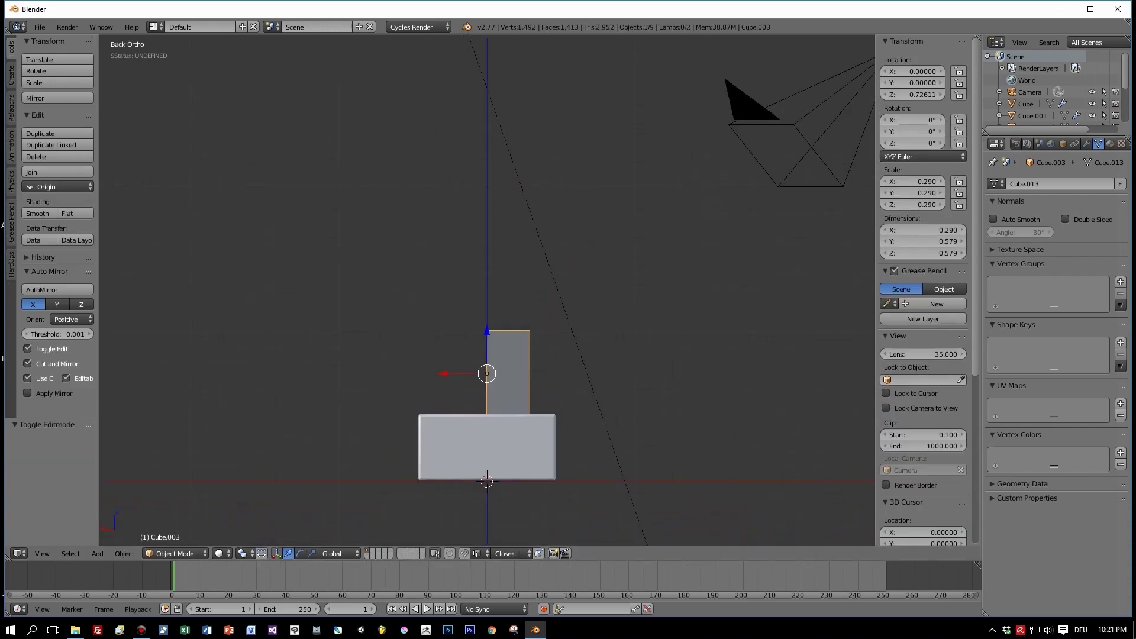
click(1086, 143)
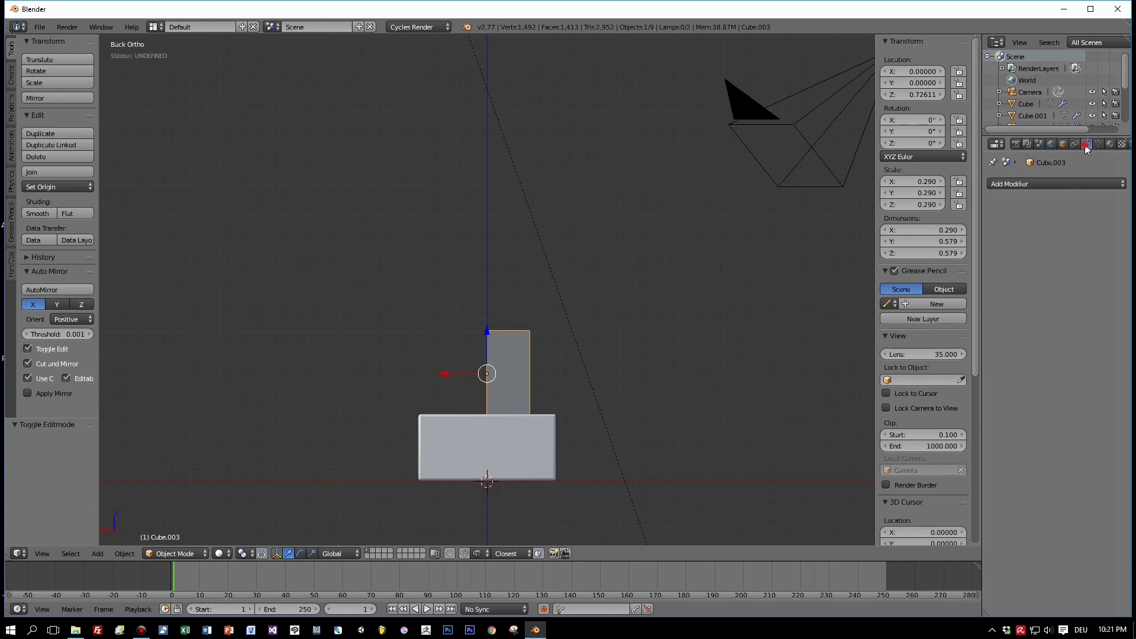
click(1047, 183)
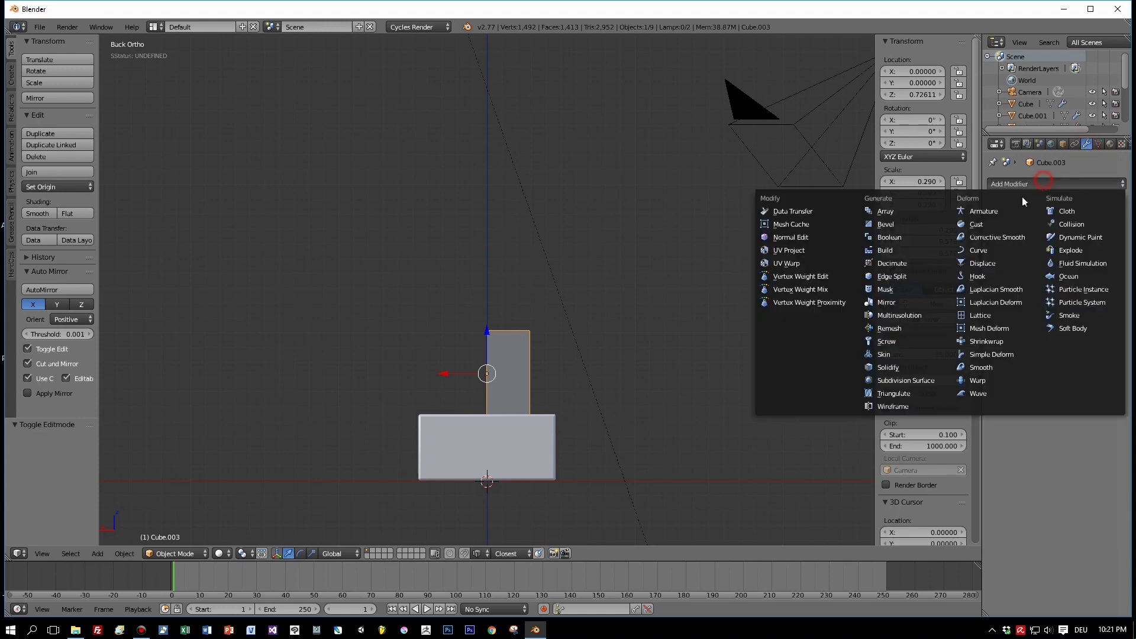
click(890, 301)
middle_drag(636, 328, 597, 403)
click(1032, 264)
middle_drag(502, 421, 457, 388)
Add a horizontal loop cut to the mirrored cube, slid about 0.575 toward its upper edge
key(Tab)
key(Tab)
key(Tab)
key(ctrl+r)
click(438, 373)
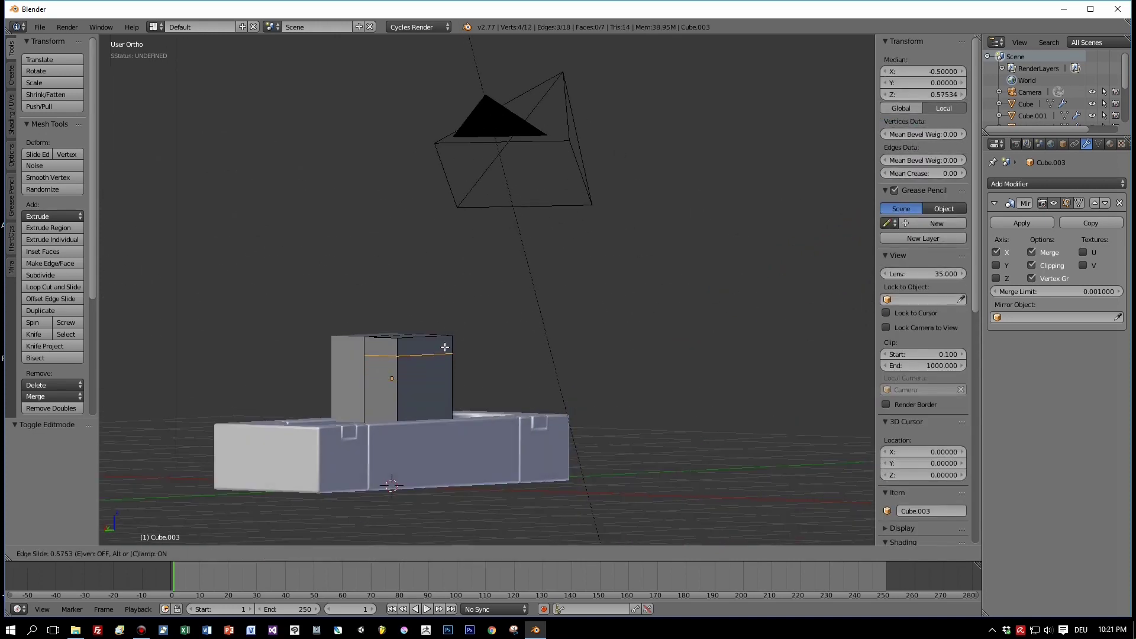
click(445, 347)
Extrude the narrow side face above the new loop cut outward by about 0.073 to form a rim
click(369, 553)
click(417, 349)
key(e)
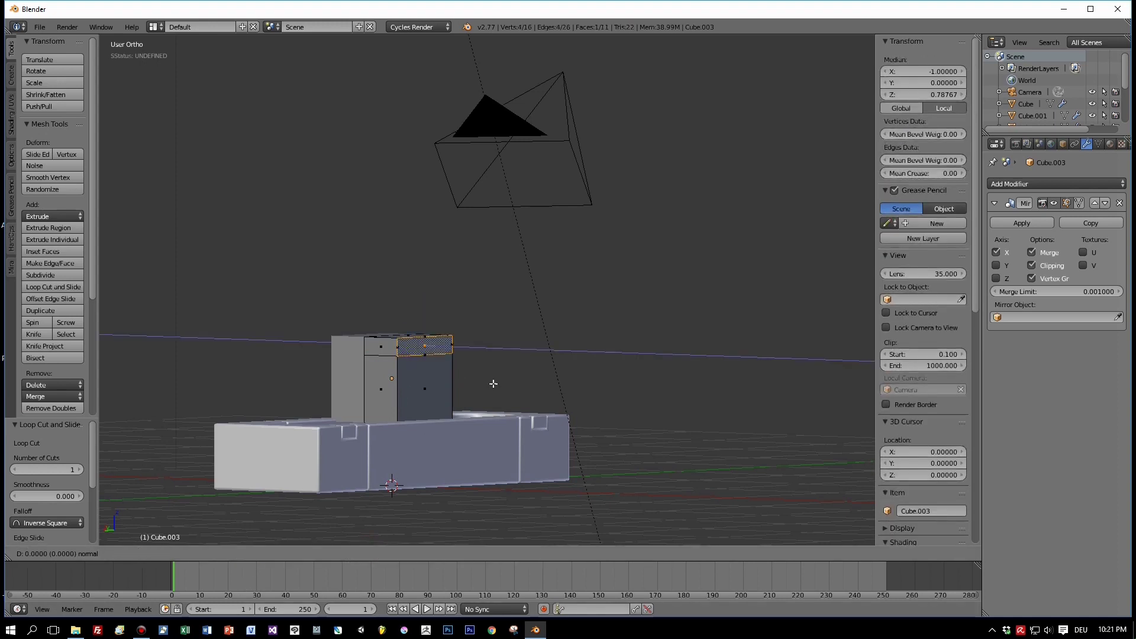
click(502, 385)
Add the two adjoining front faces of the rim to the face selection
middle_drag(501, 385, 411, 337)
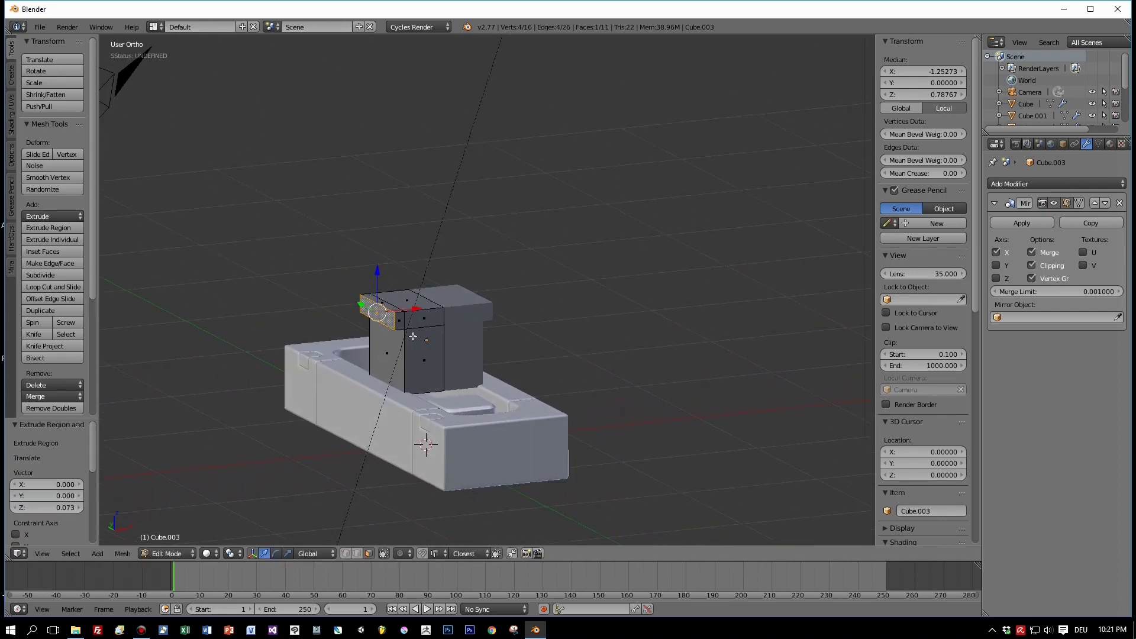
shift+right_click(399, 323)
shift+right_click(417, 320)
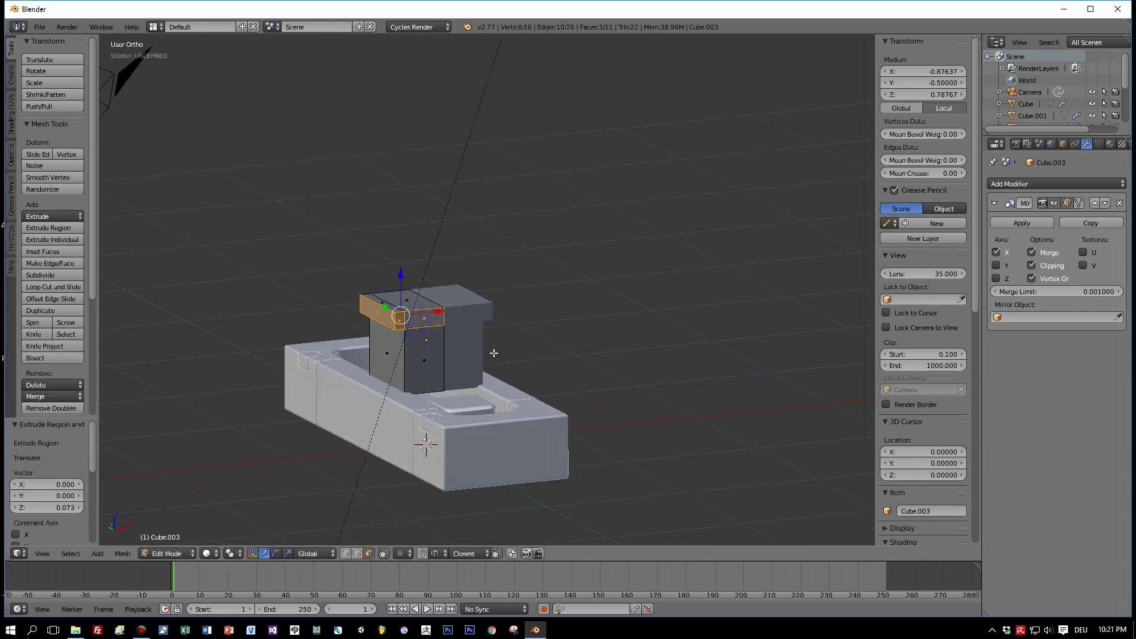
key(e)
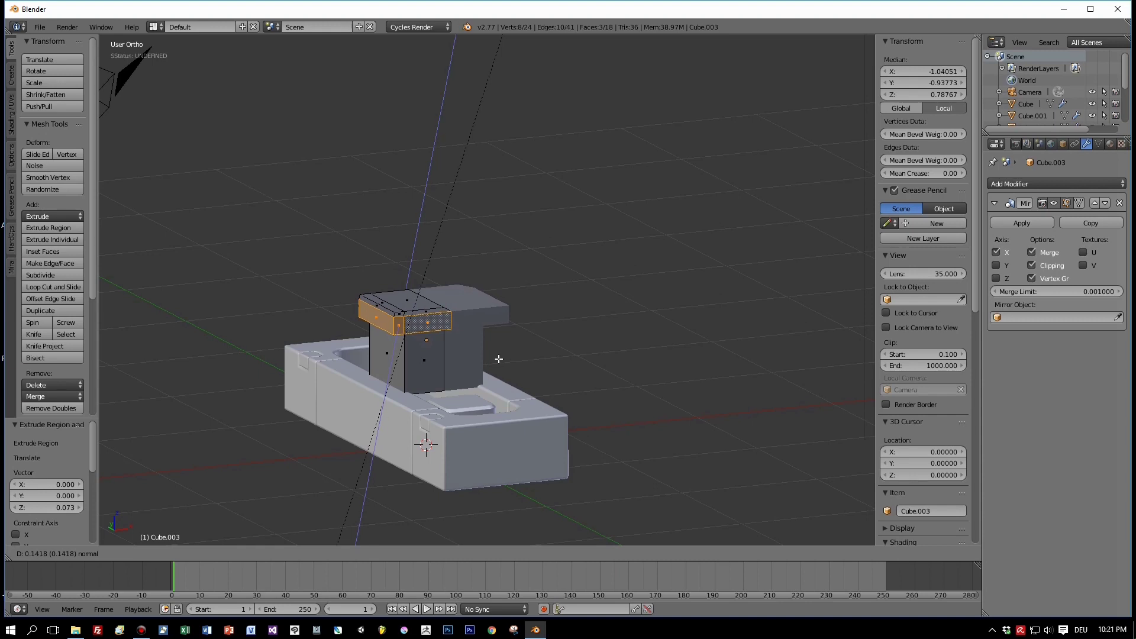
right_click(498, 360)
key(ctrl+z)
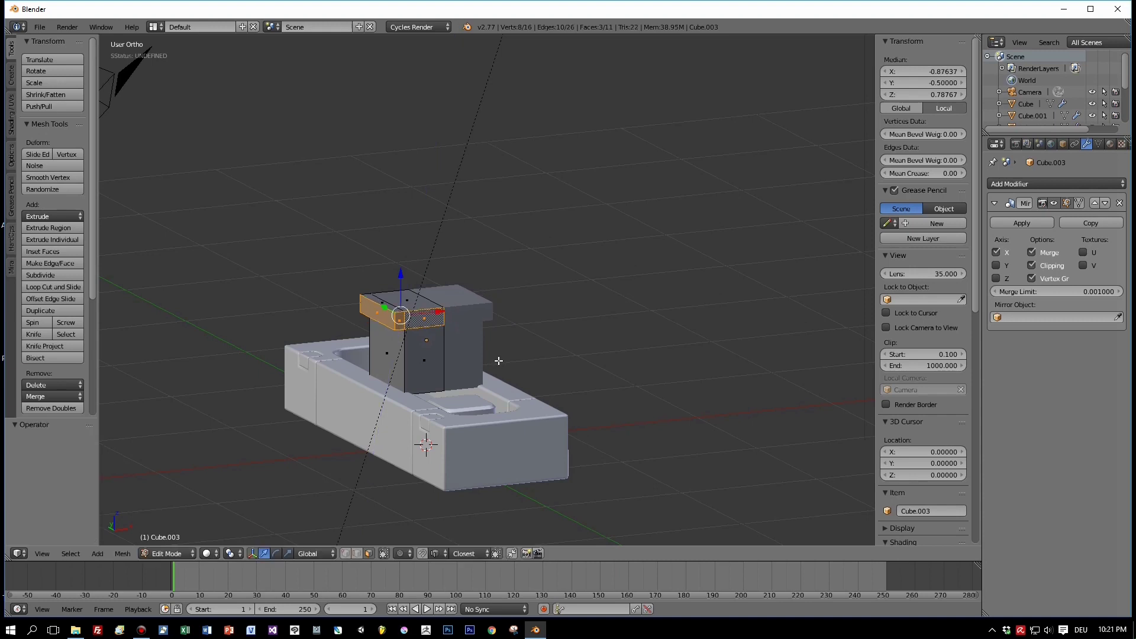
Extrude only the rim's two front faces outward by about 0.102 and move them back 0.016 along Y
shift+right_click(399, 316)
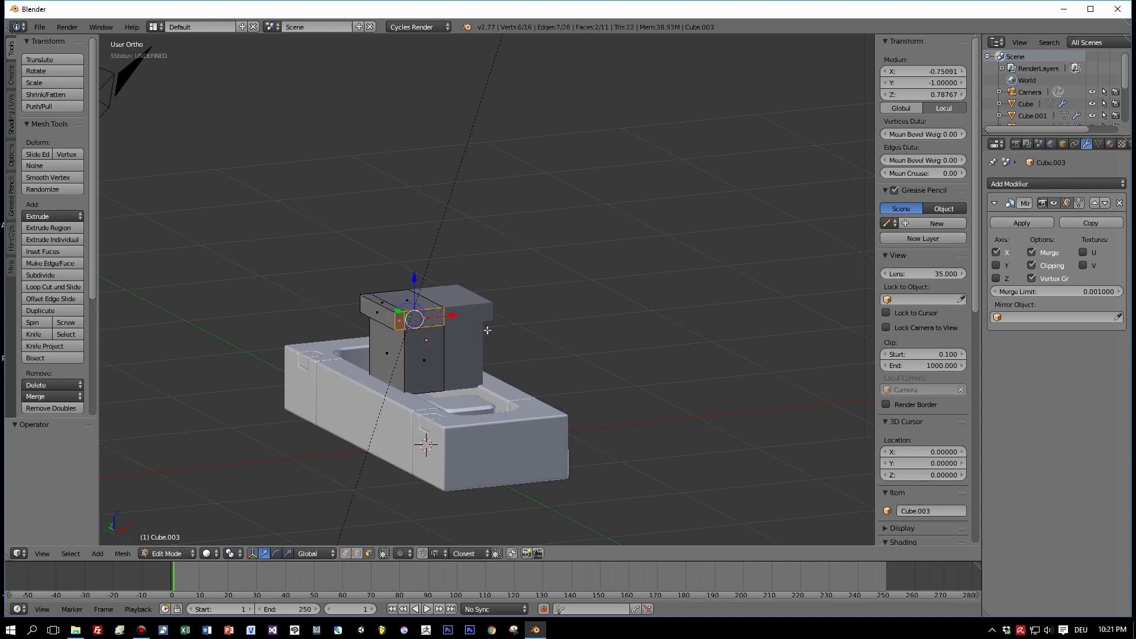
key(e)
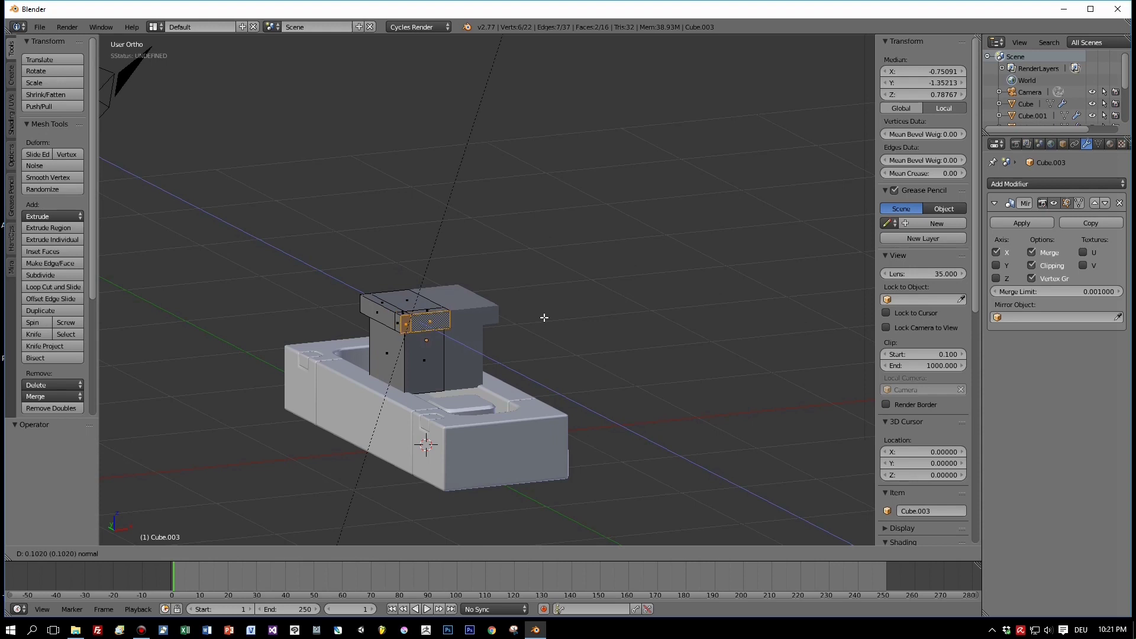
click(545, 317)
middle_drag(542, 317, 482, 318)
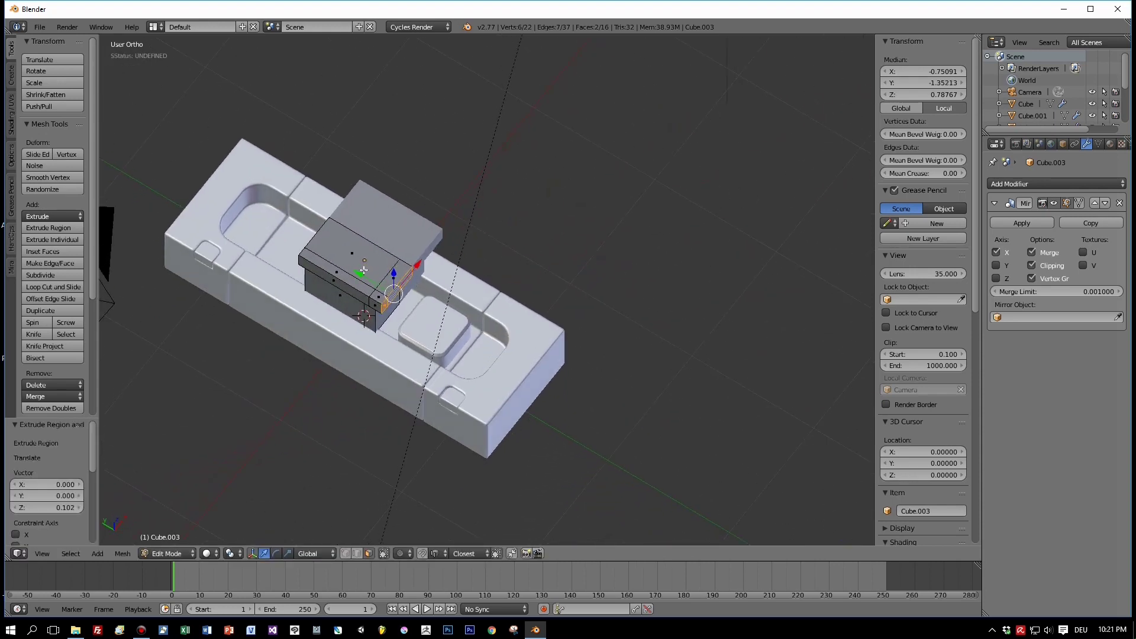
drag(361, 272, 359, 274)
middle_drag(374, 273, 551, 236)
scroll(521, 232, down, 3)
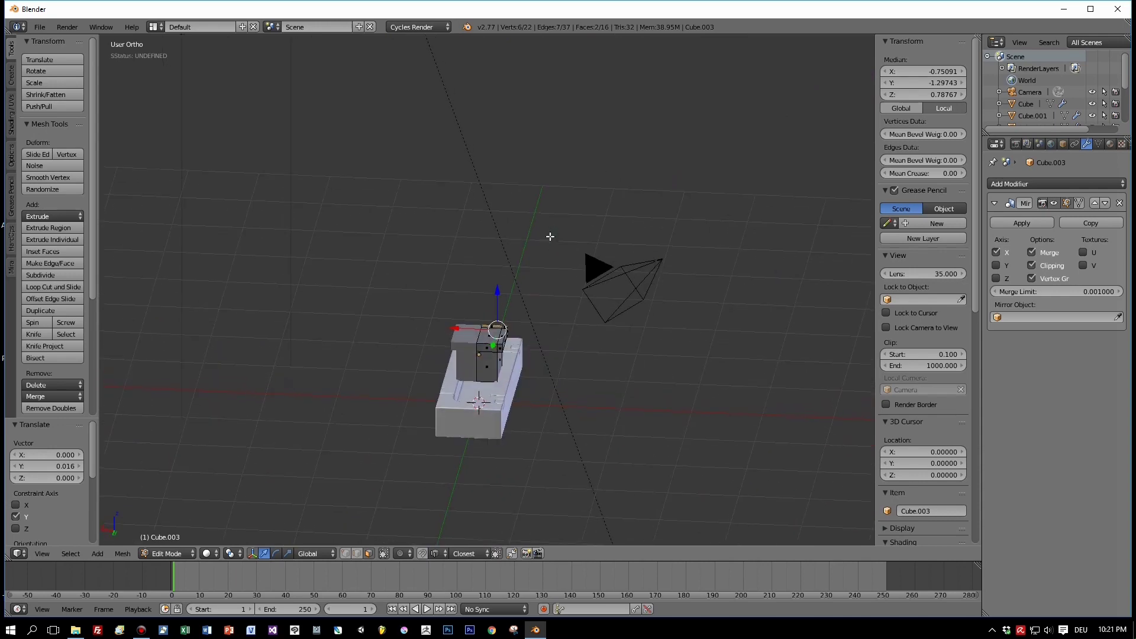
Raise the whole mirrored part along Z to a height of about 1.533, clear of the block
key(Tab)
drag(481, 319, 485, 261)
middle_drag(486, 261, 392, 316)
key(Tab)
middle_drag(468, 319, 414, 305)
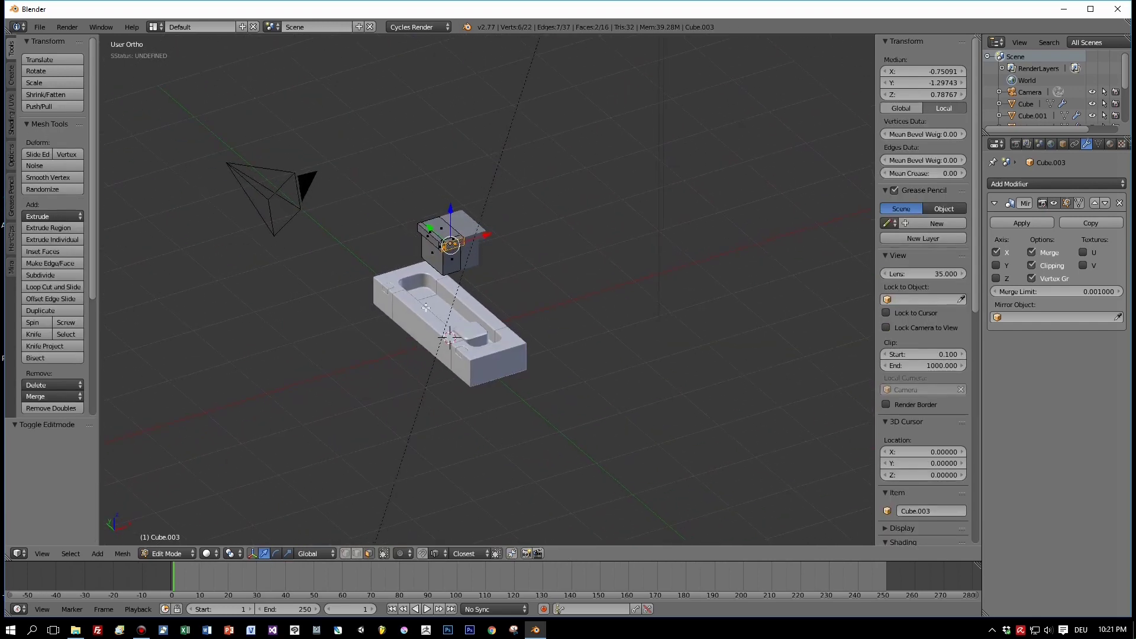
Apply the Mirror modifier and the scale of the upper part
key(Tab)
click(1021, 224)
scroll(440, 233, up, 4)
middle_drag(440, 233, 422, 212)
key(Tab)
key(Tab)
key(ctrl+a)
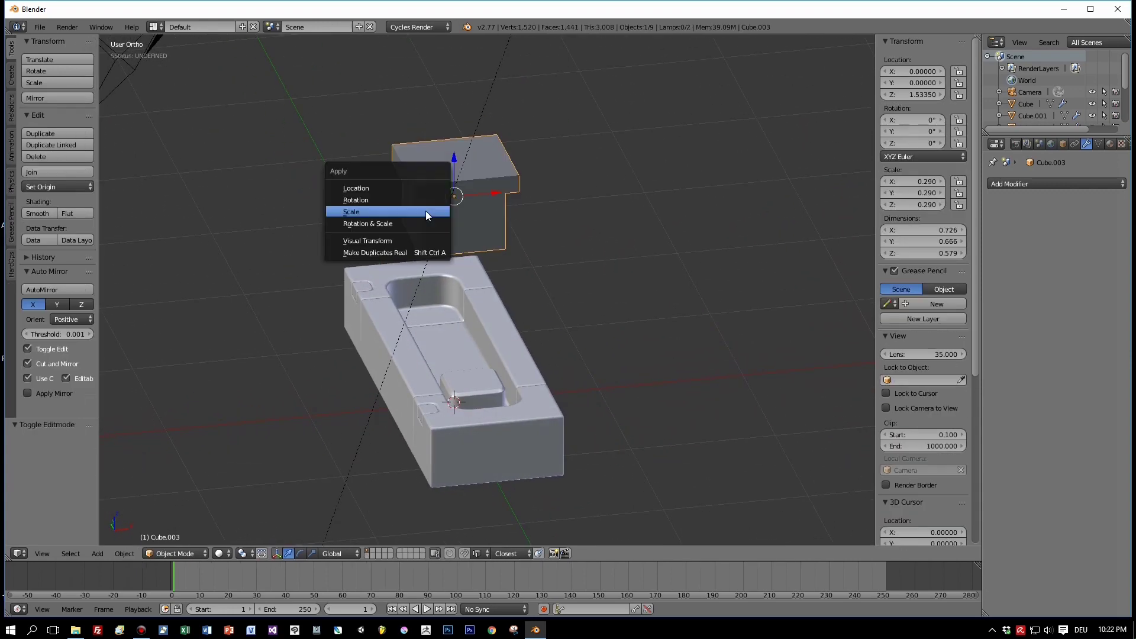
click(425, 212)
Bevel the vertical edge at one front corner of the rim by about 0.135 with 4 segments
key(Tab)
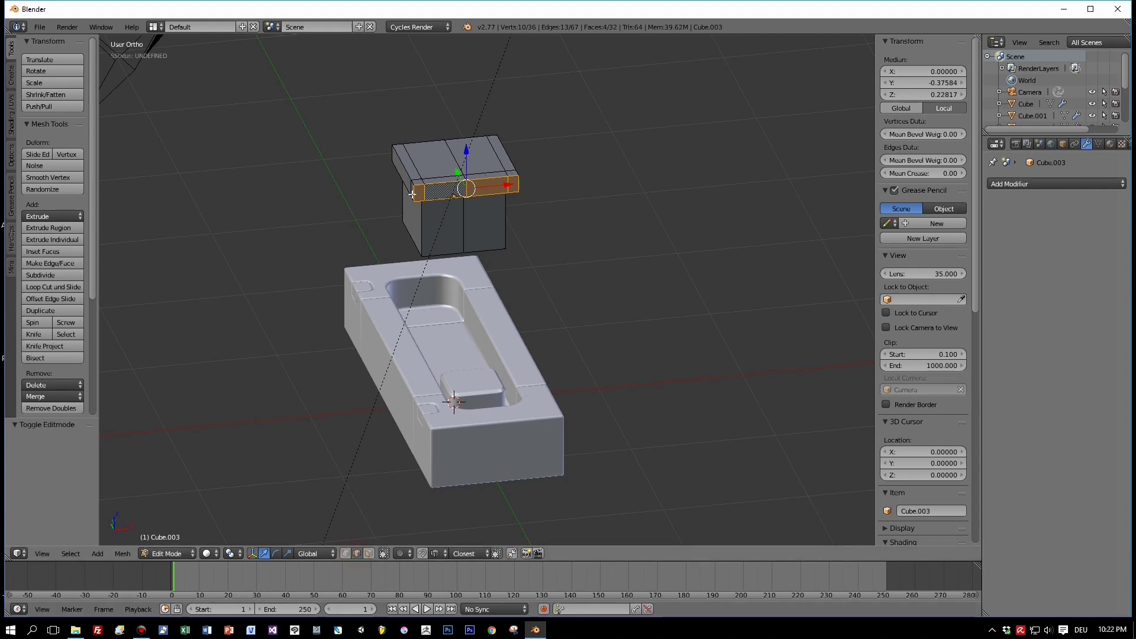
middle_drag(412, 196, 481, 211)
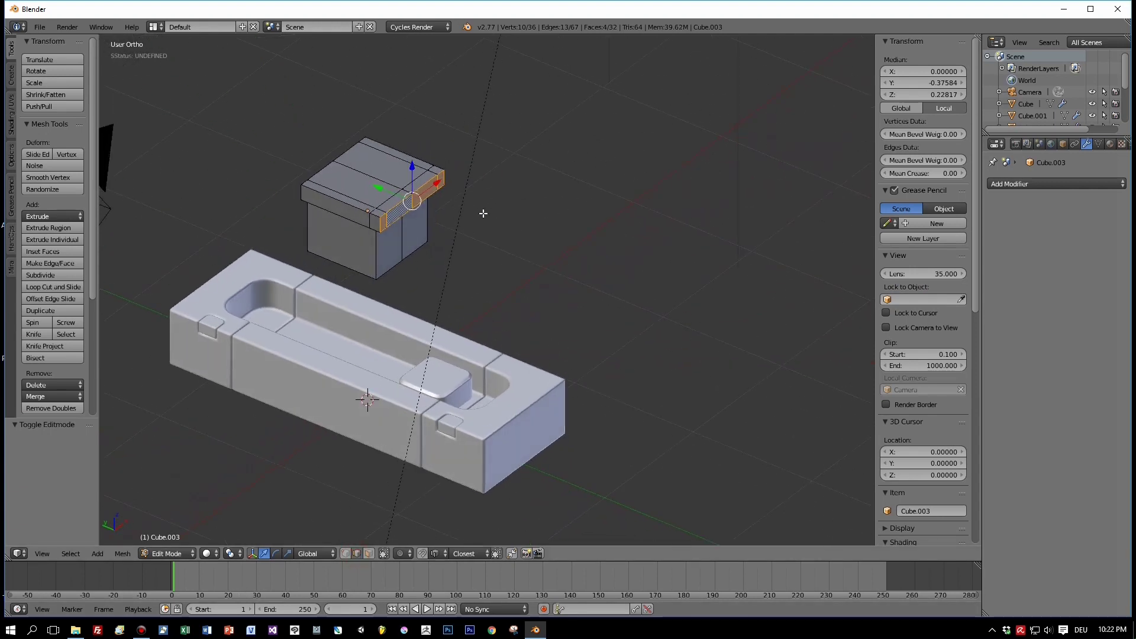
scroll(405, 256, up, 3)
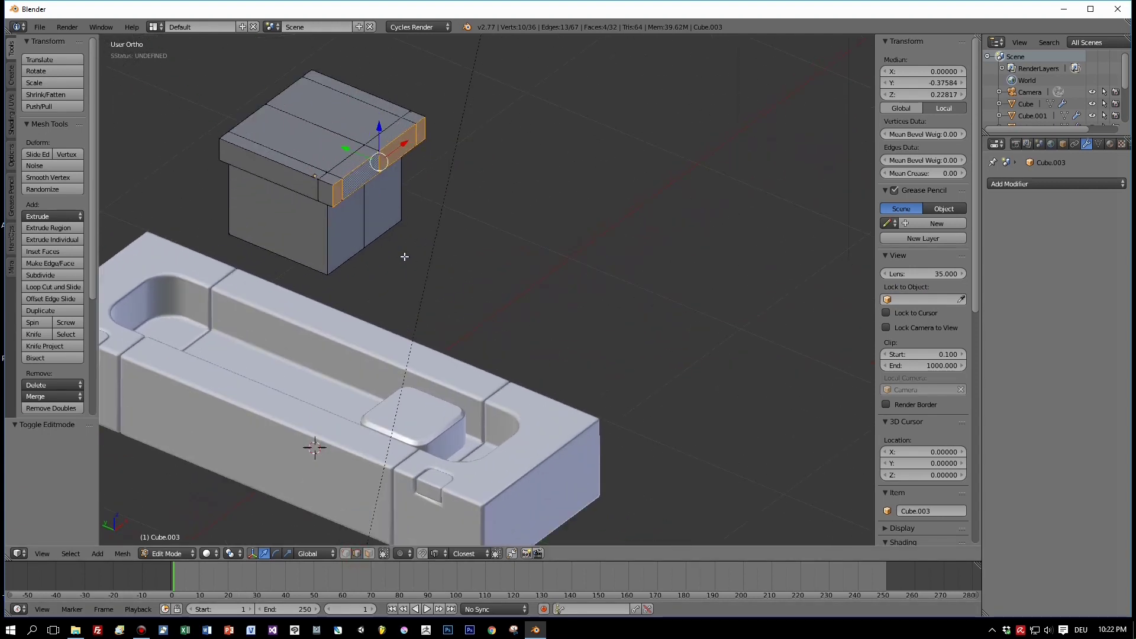
right_click(332, 196)
key(ctrl+b)
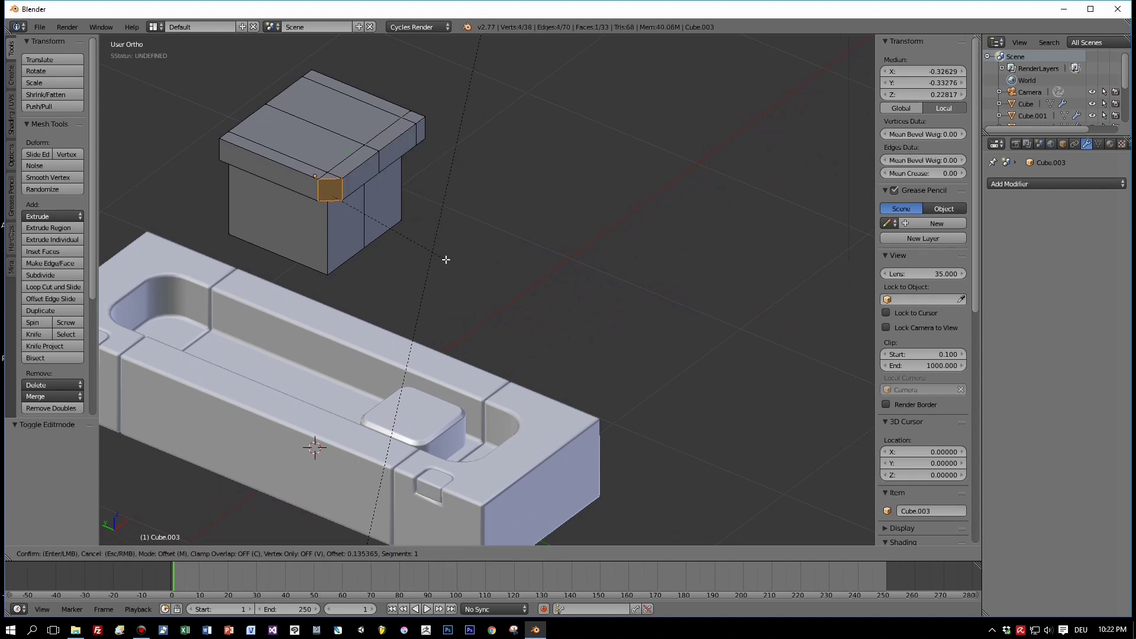
scroll(446, 259, up, 3)
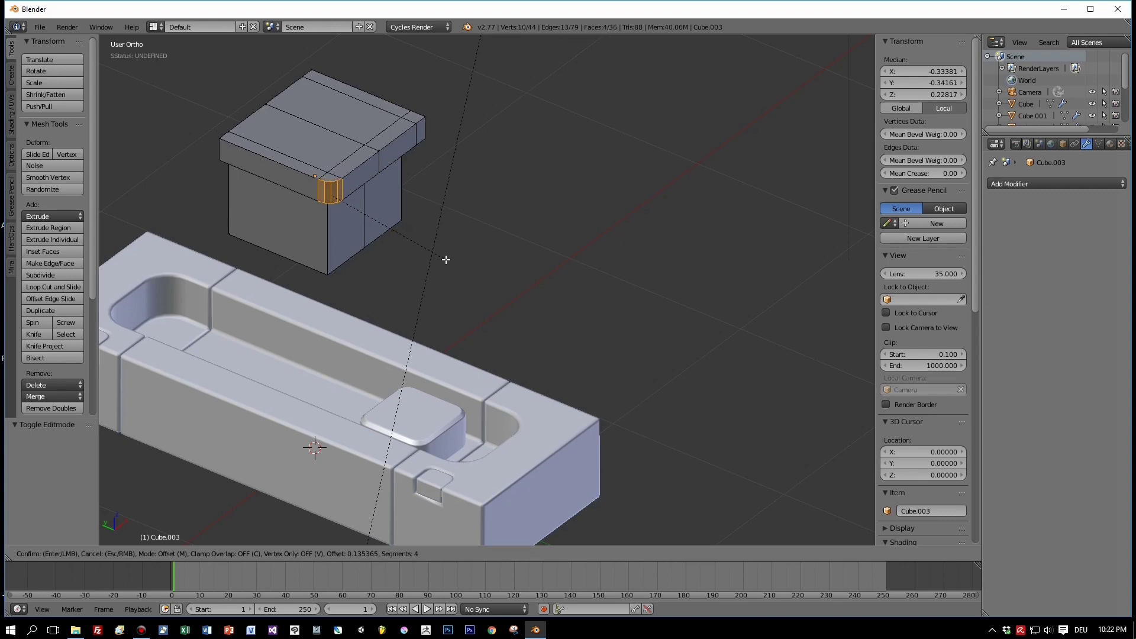
click(446, 259)
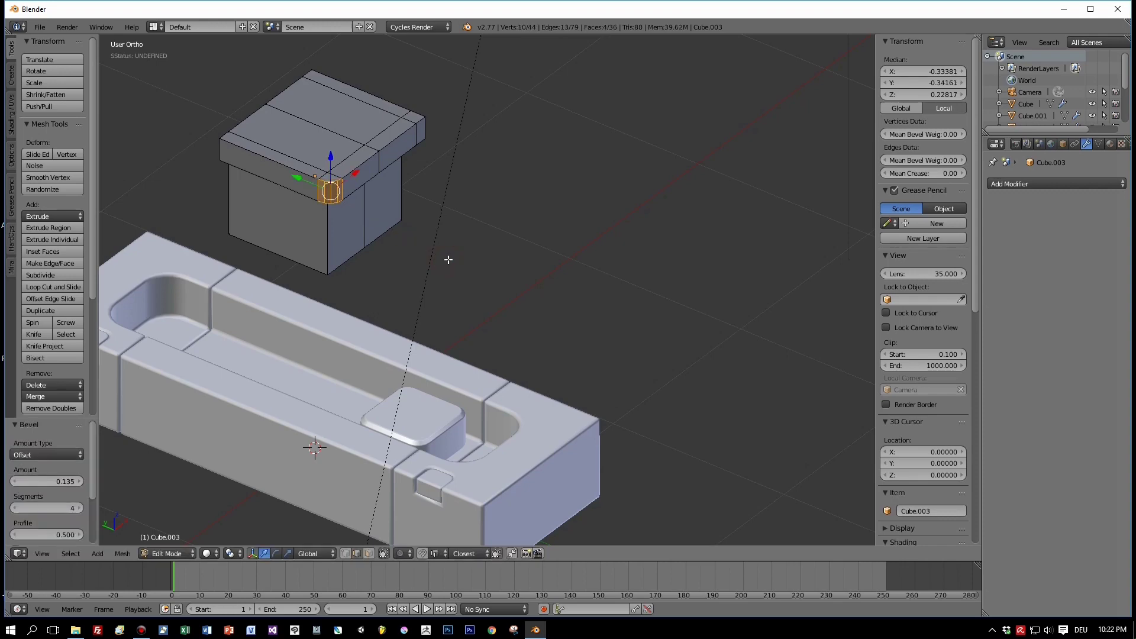
Select the vertical edge at the rim's opposite front corner
middle_drag(503, 237, 716, 166)
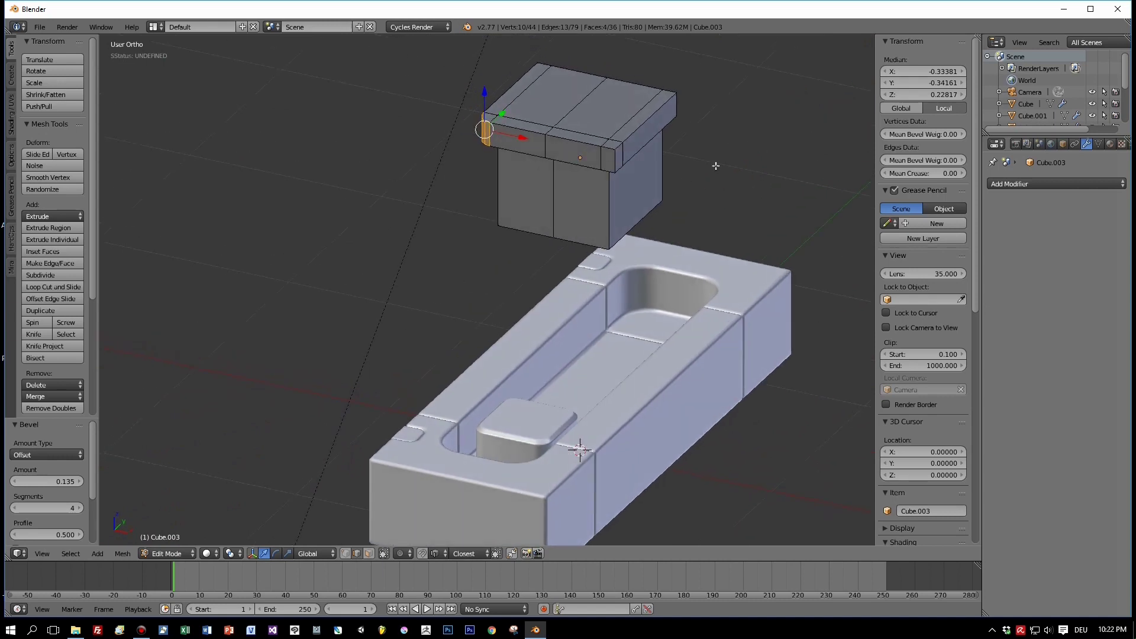
right_click(613, 159)
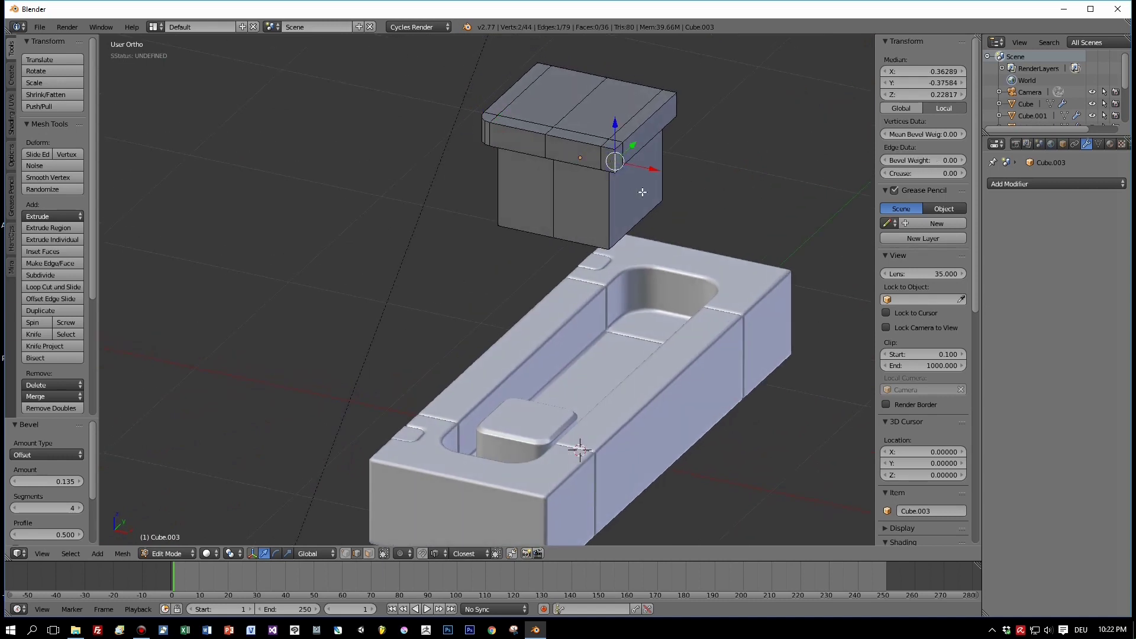
key(ctrl+b)
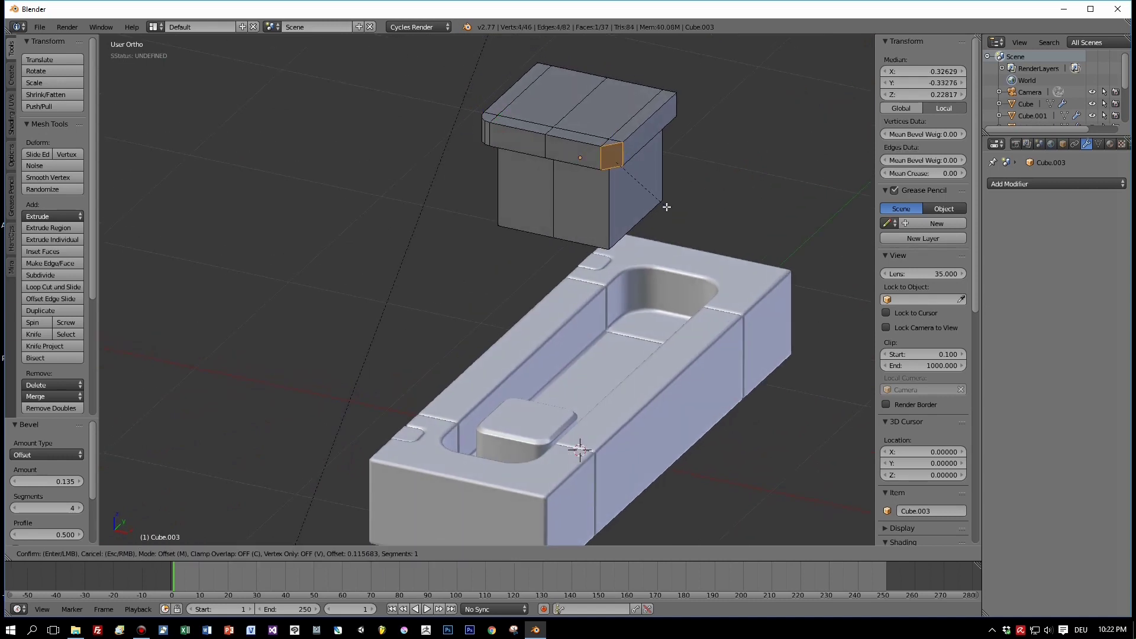
click(666, 205)
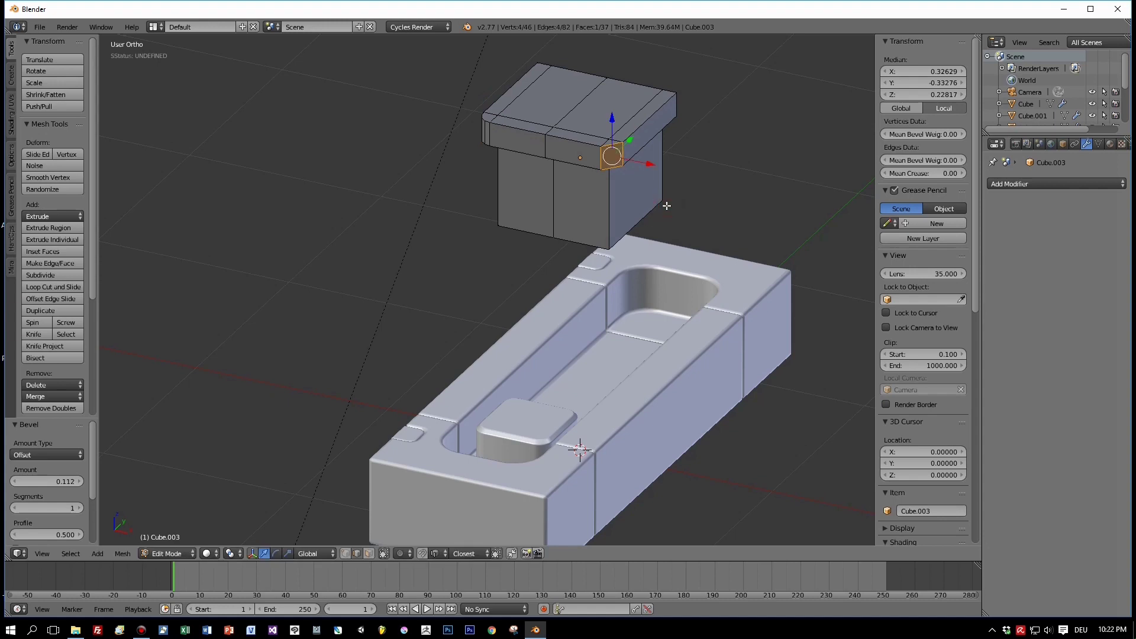
key(ctrl+z)
Bevel the selected rim corner edge with an offset of about 0.285 and 4 segments
key(ctrl+b)
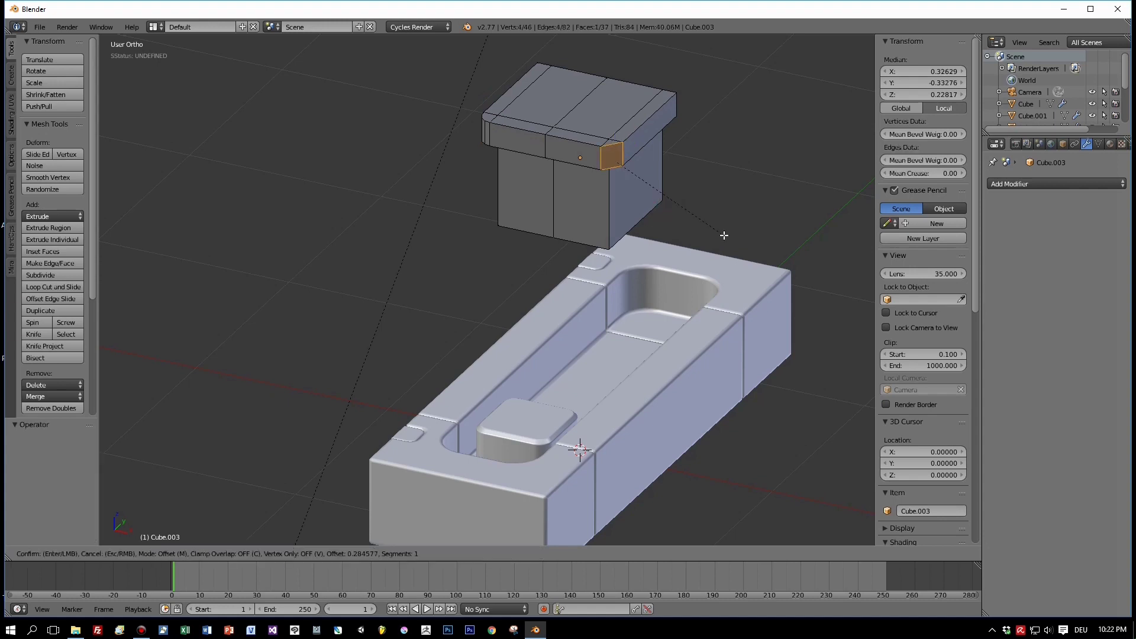
scroll(724, 235, up, 3)
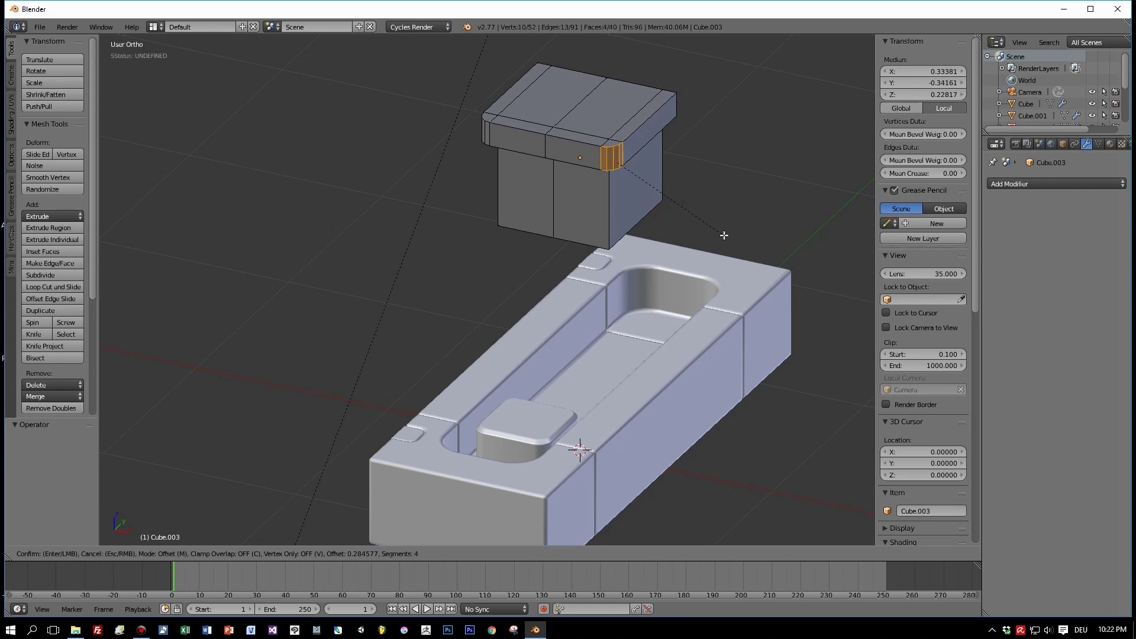
click(725, 235)
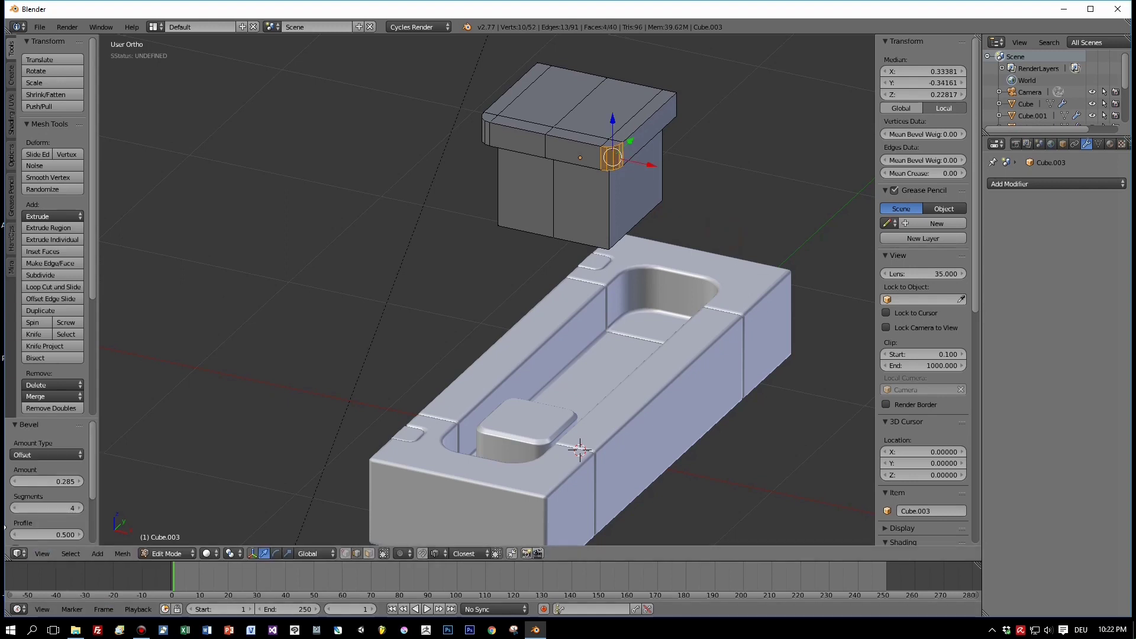
Adjust the bevel amount of the selected rim corner edge
click(62, 483)
text(.)
key(Return)
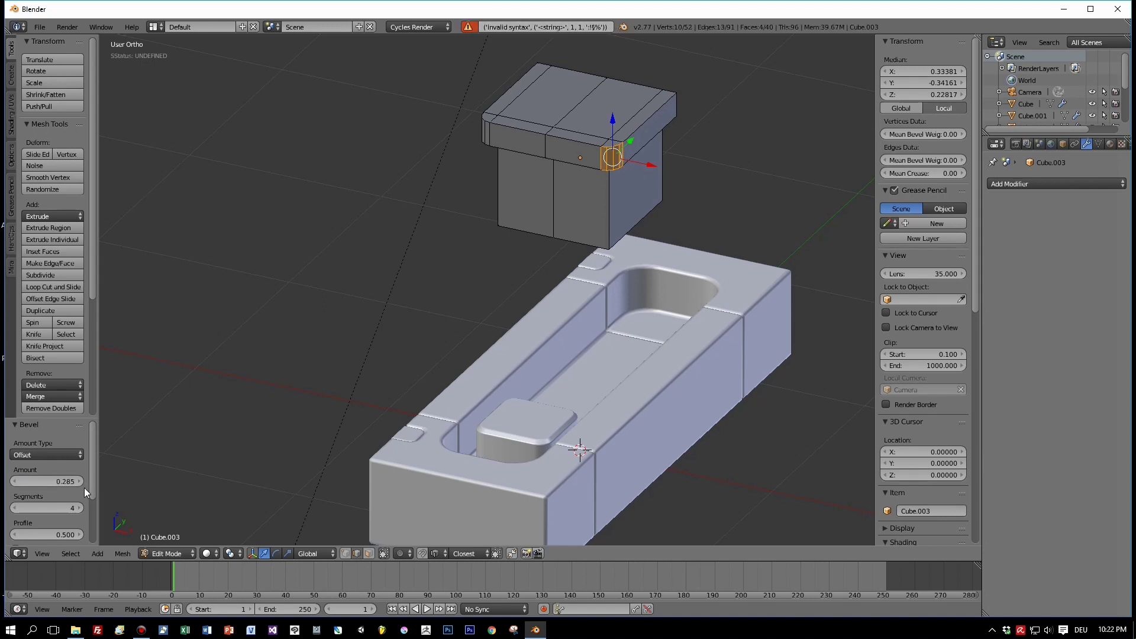
click(58, 482)
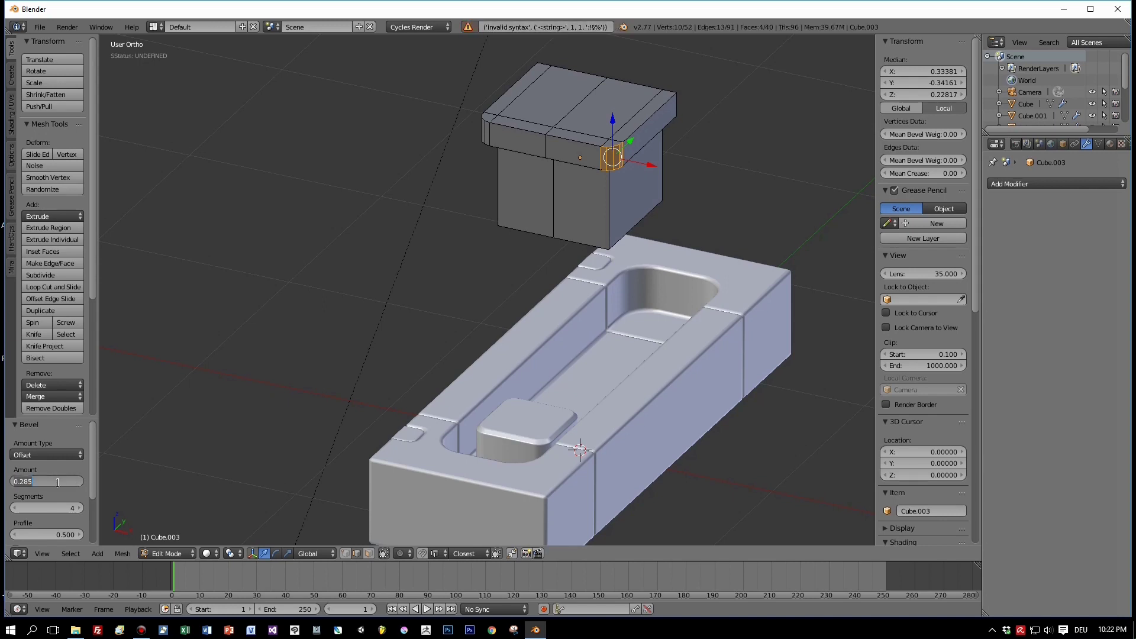
key(BackSpace)
key(Return)
Select the upper part's entire mesh and remove its duplicate vertices with a merge distance of 0.0001
middle_drag(480, 247, 554, 259)
scroll(569, 277, down, 2)
key(Tab)
key(Tab)
middle_drag(476, 289, 540, 269)
key(Tab)
key(Tab)
key(a)
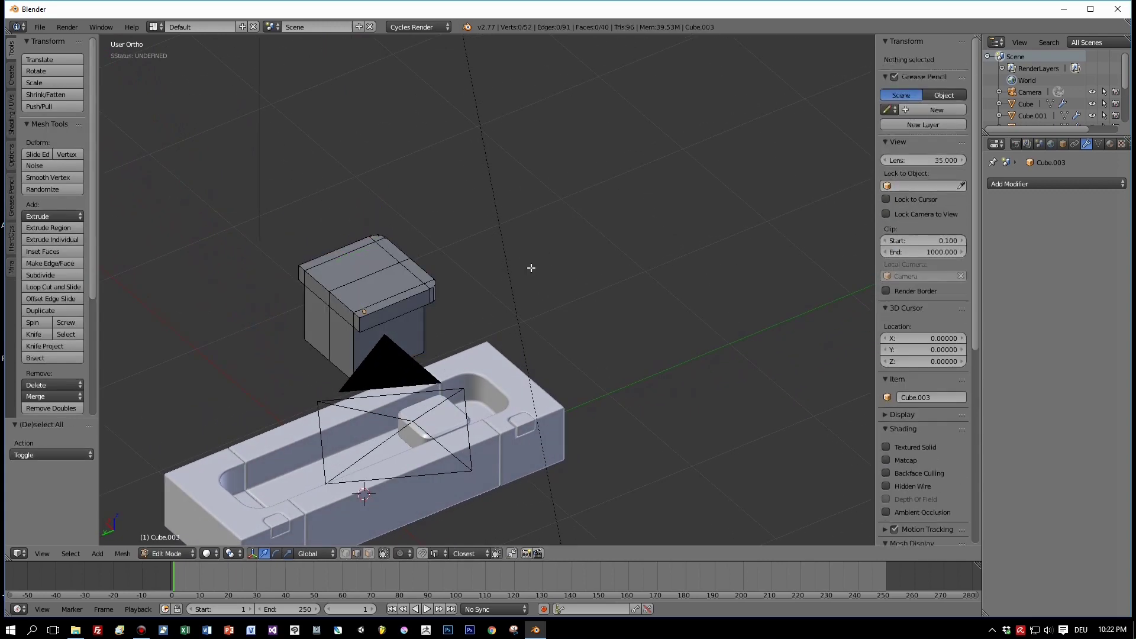
key(a)
click(49, 409)
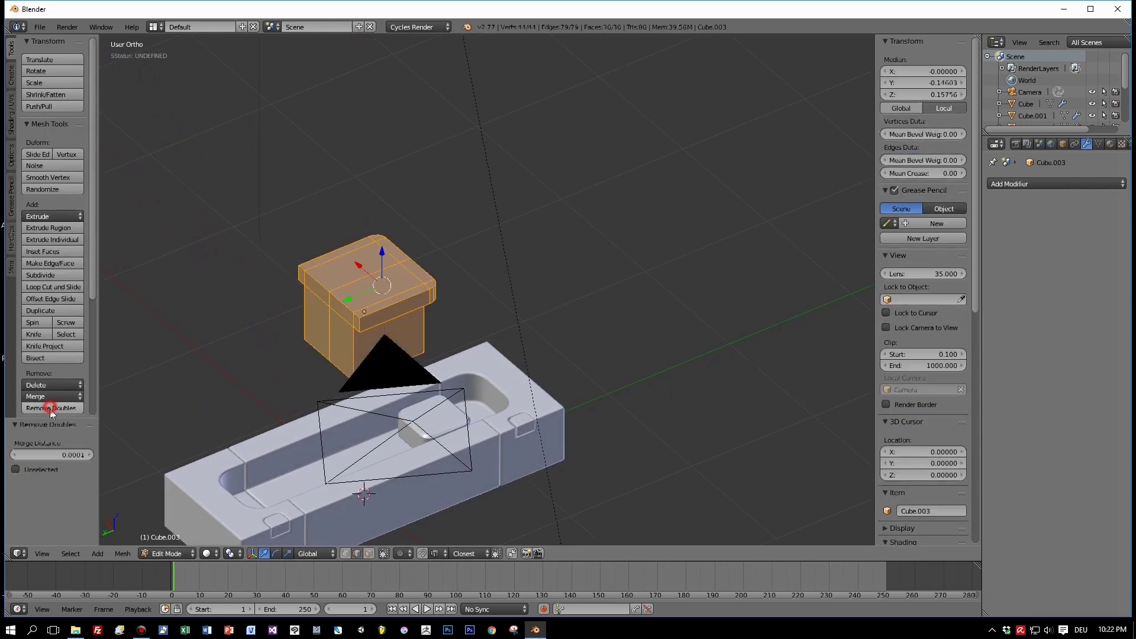
key(Tab)
middle_drag(498, 233, 490, 256)
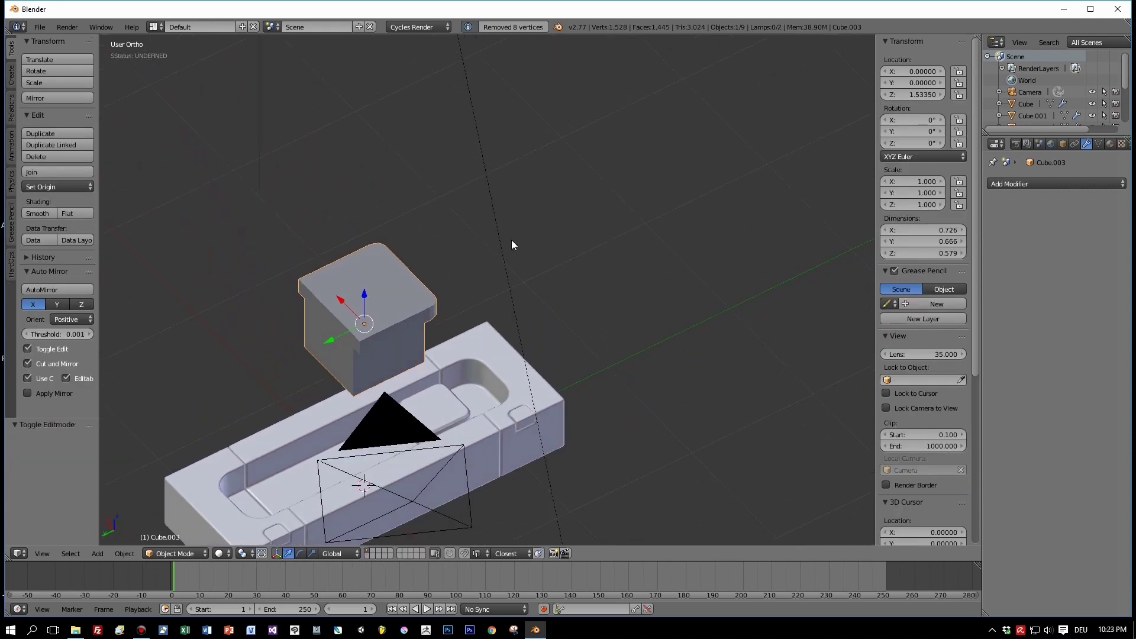
Apply the upper part's transform and C-Sharpen the part with Hard Ops
key(ctrl+a)
click(509, 243)
key(Tab)
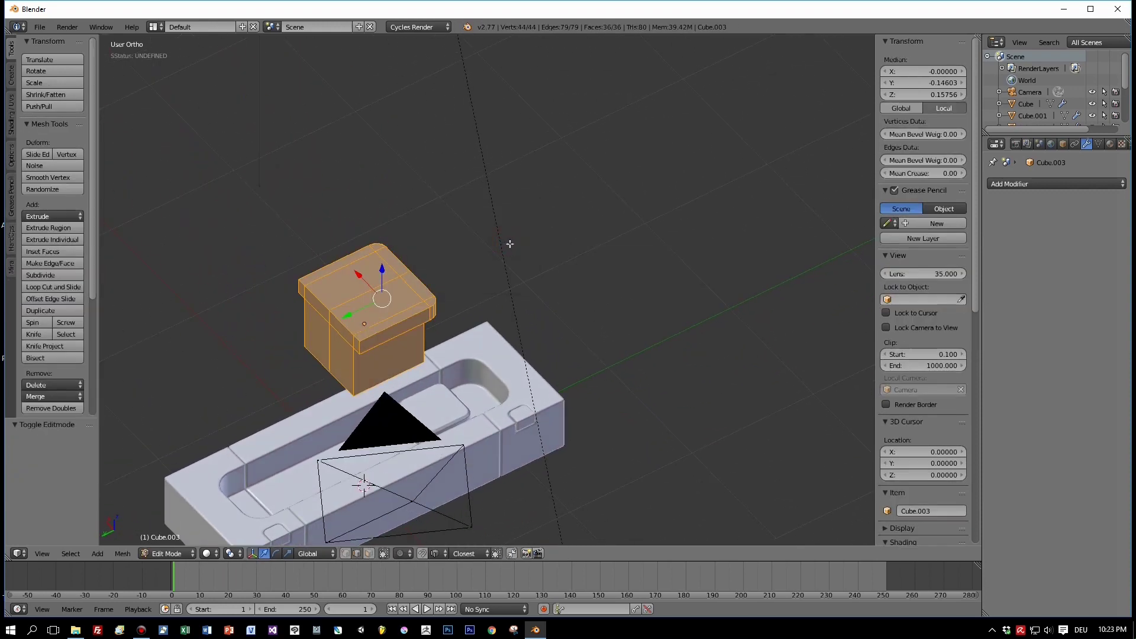
key(Tab)
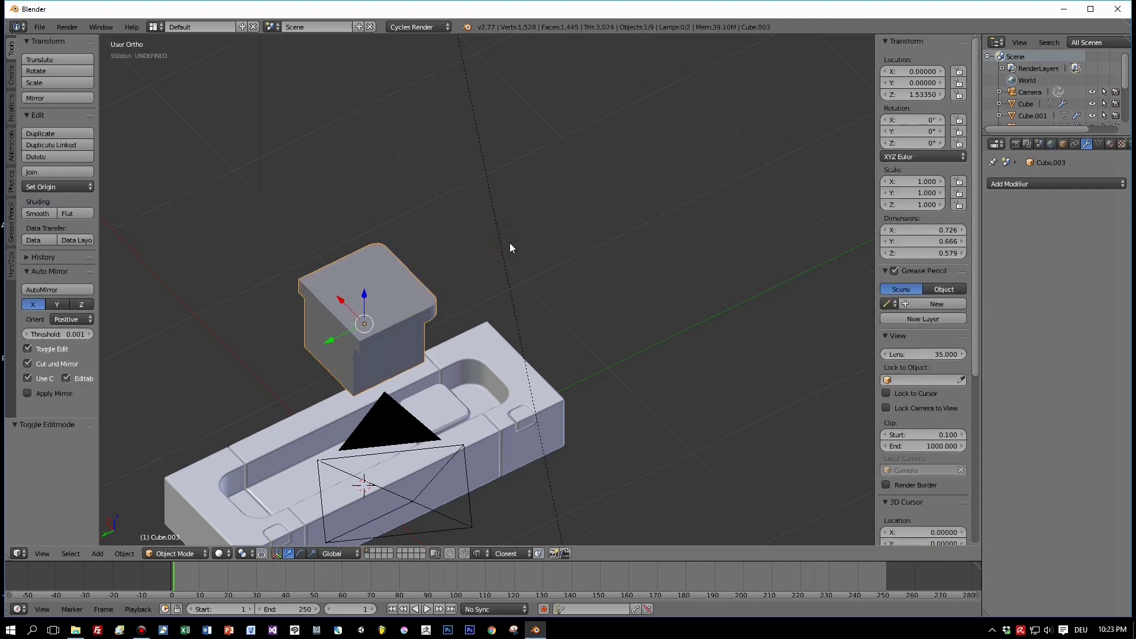
key(q)
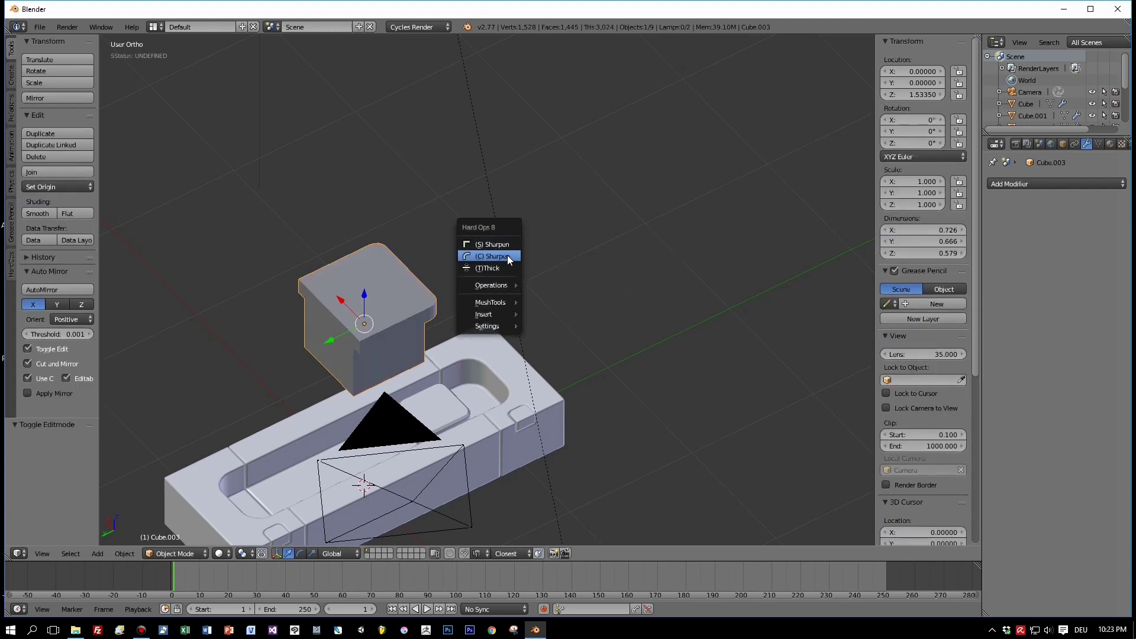
click(508, 259)
middle_drag(496, 271, 555, 264)
scroll(524, 303, up, 2)
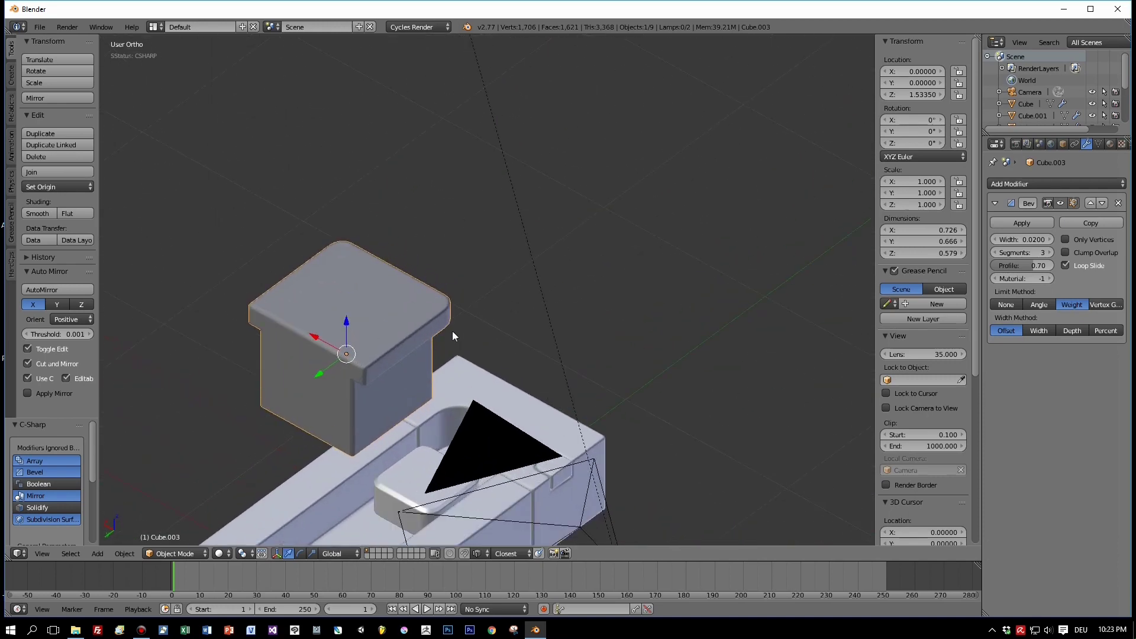
Set the upper part's bevel width to about 0.014 with the Hard Ops bevel width adjustment
key(q)
click(450, 346)
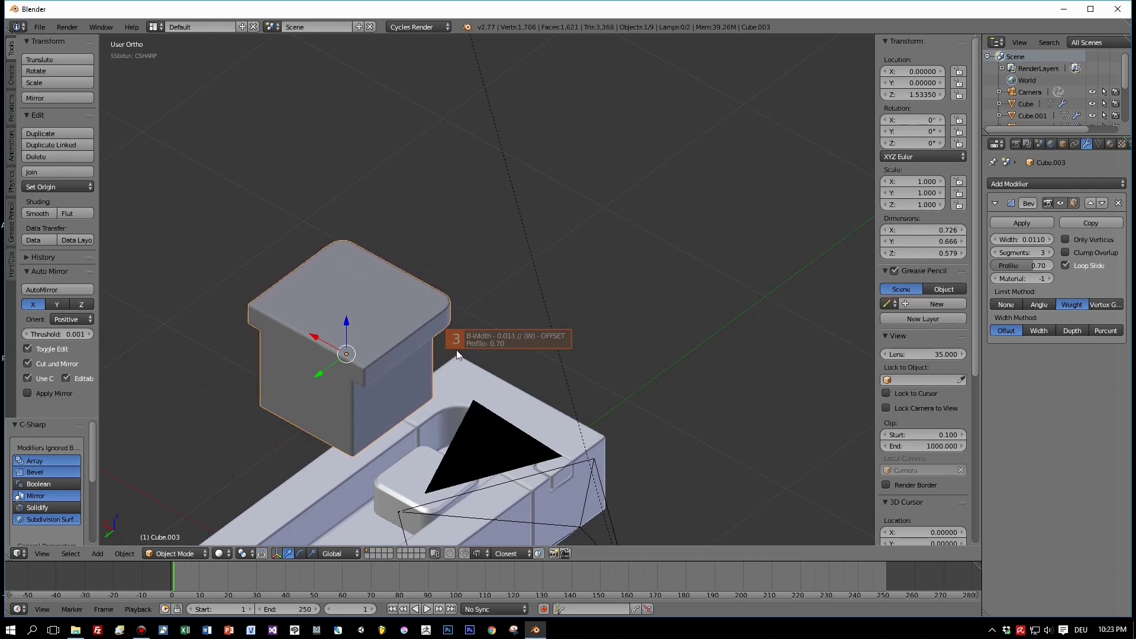
click(453, 350)
scroll(474, 355, down, 5)
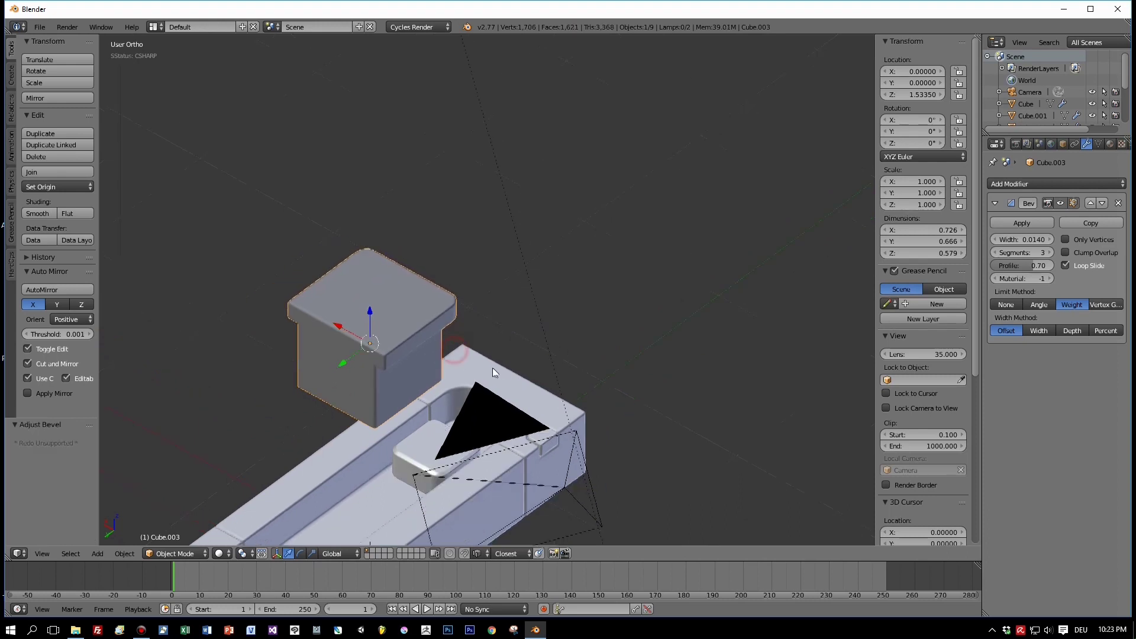
Lower the rimmed part about 1.226 along Z and shift it about 0.967 along negative Y onto the block's end
alt+middle_drag(445, 329, 421, 289)
drag(385, 226, 405, 351)
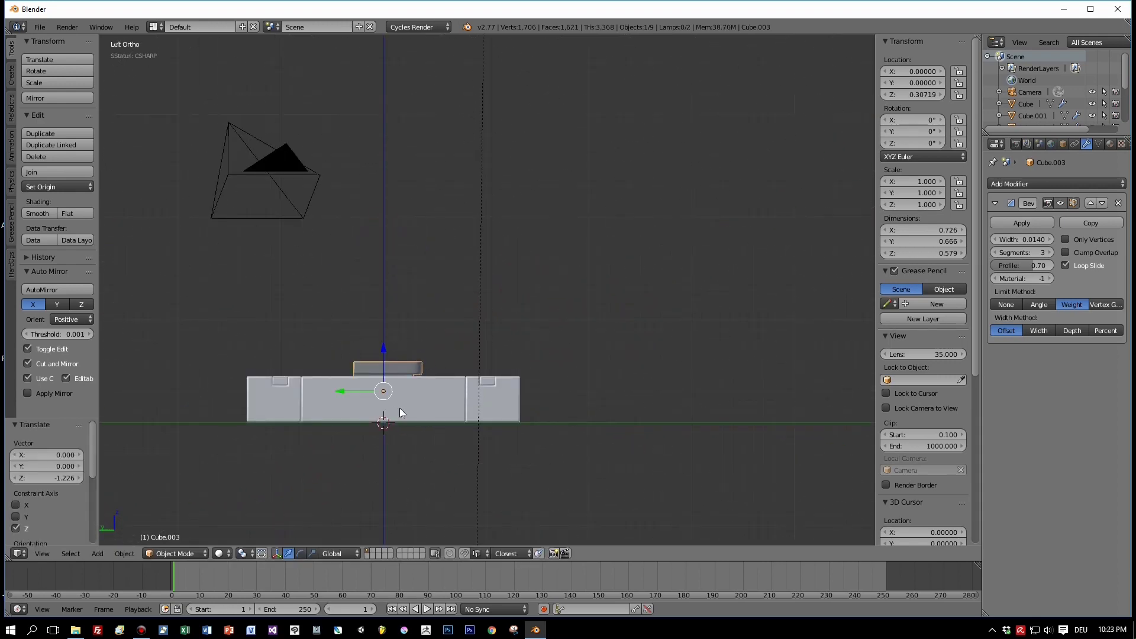
drag(347, 391, 446, 399)
middle_drag(467, 404, 557, 446)
Scale the rimmed part uniformly to about 0.758 and slide it along Y to about -0.98 to fit the block's end section
key(s)
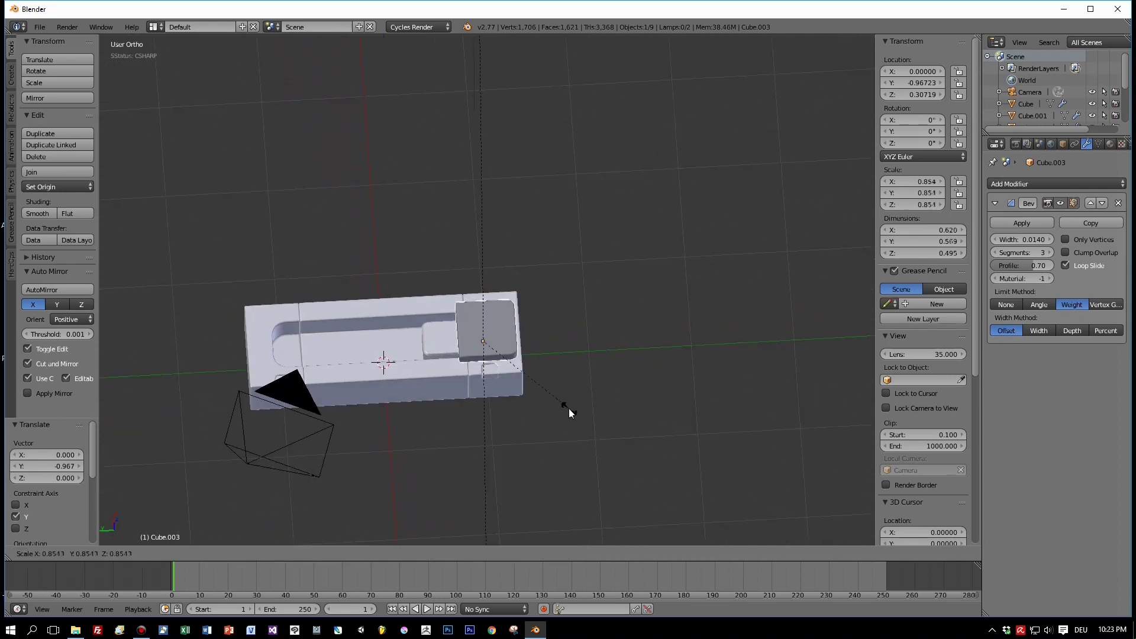
click(563, 408)
middle_drag(563, 409, 562, 441)
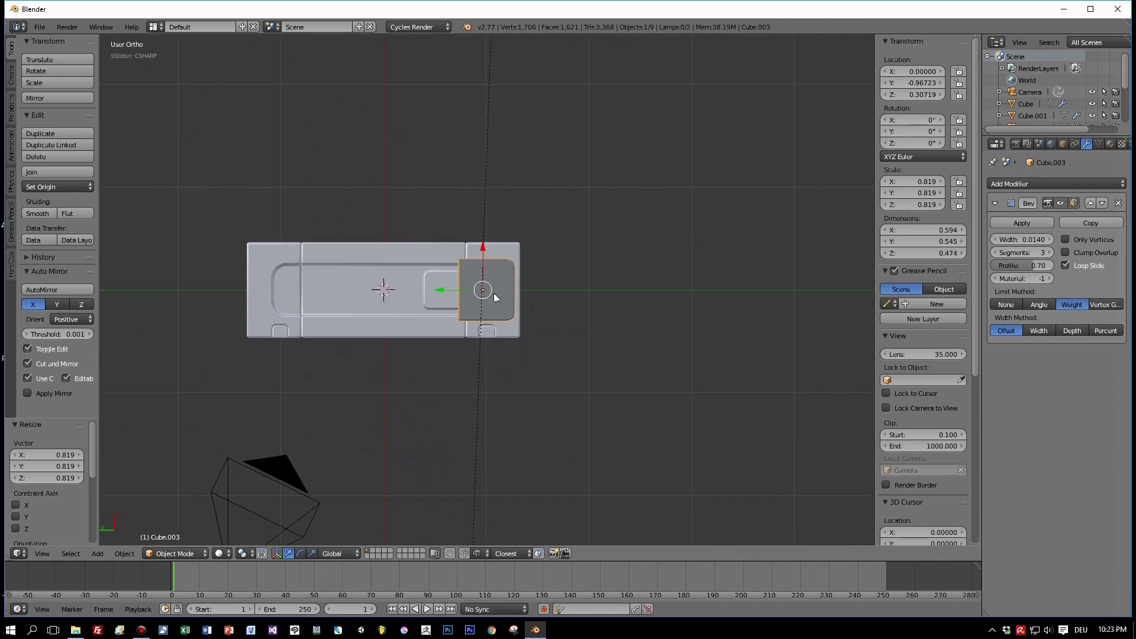
drag(438, 292, 444, 290)
key(s)
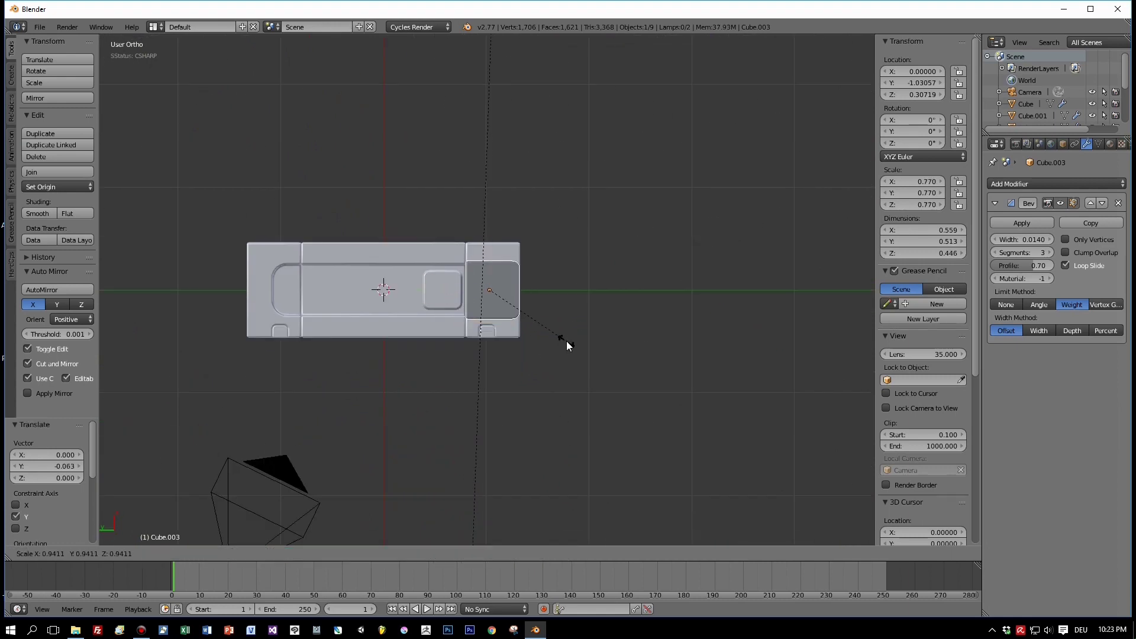
click(564, 342)
middle_drag(565, 309, 497, 354)
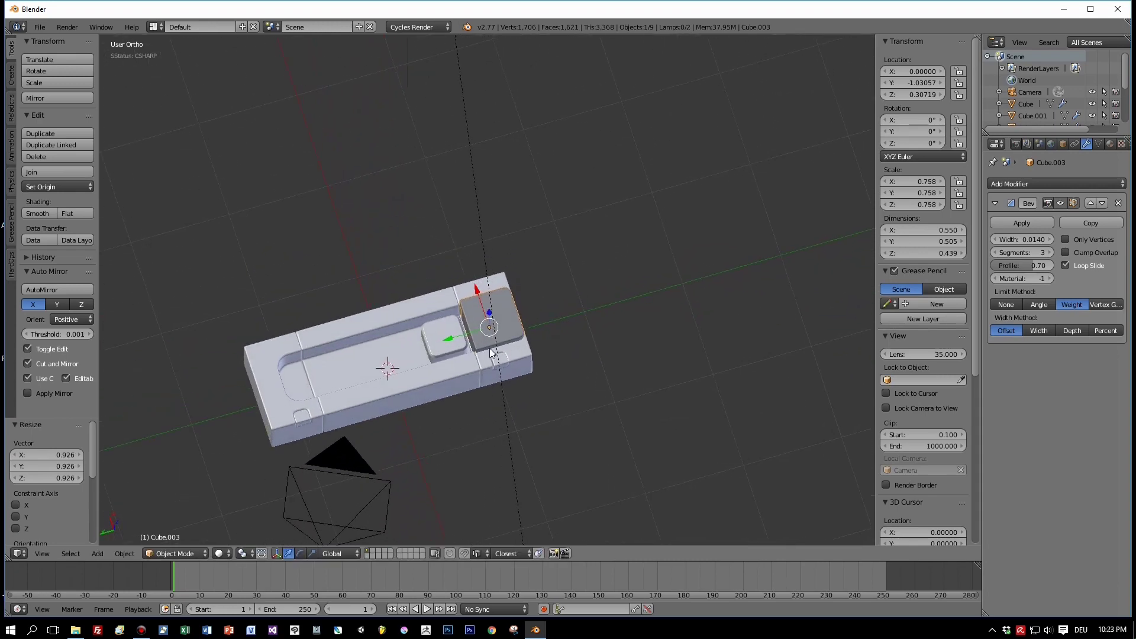
drag(445, 342, 405, 347)
right_click(445, 340)
middle_drag(501, 350, 547, 359)
scroll(566, 410, up, 4)
key(Tab)
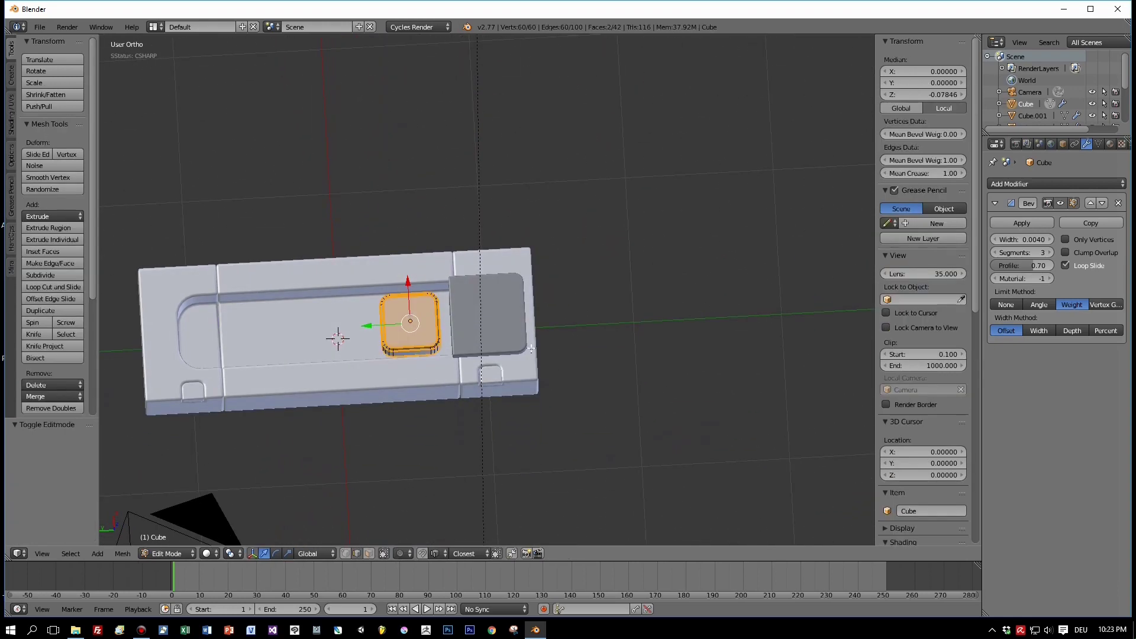
key(Tab)
Enter mesh editing on the rimmed part and try to select the faces on its top
right_click(506, 332)
key(Tab)
click(359, 554)
right_click(483, 333)
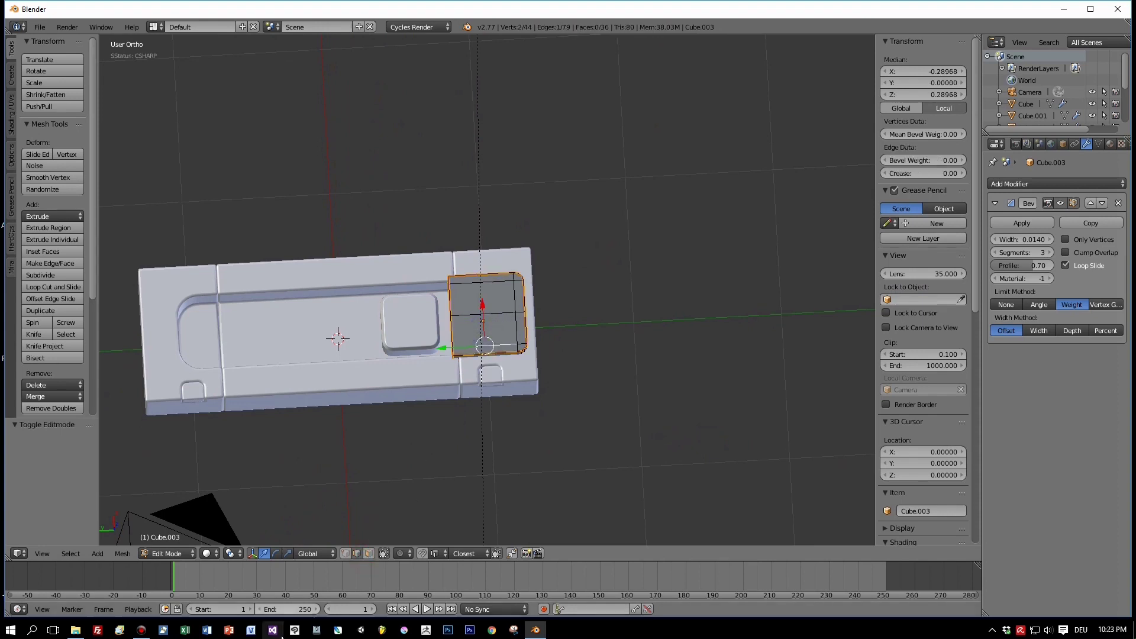
middle_drag(414, 332, 487, 386)
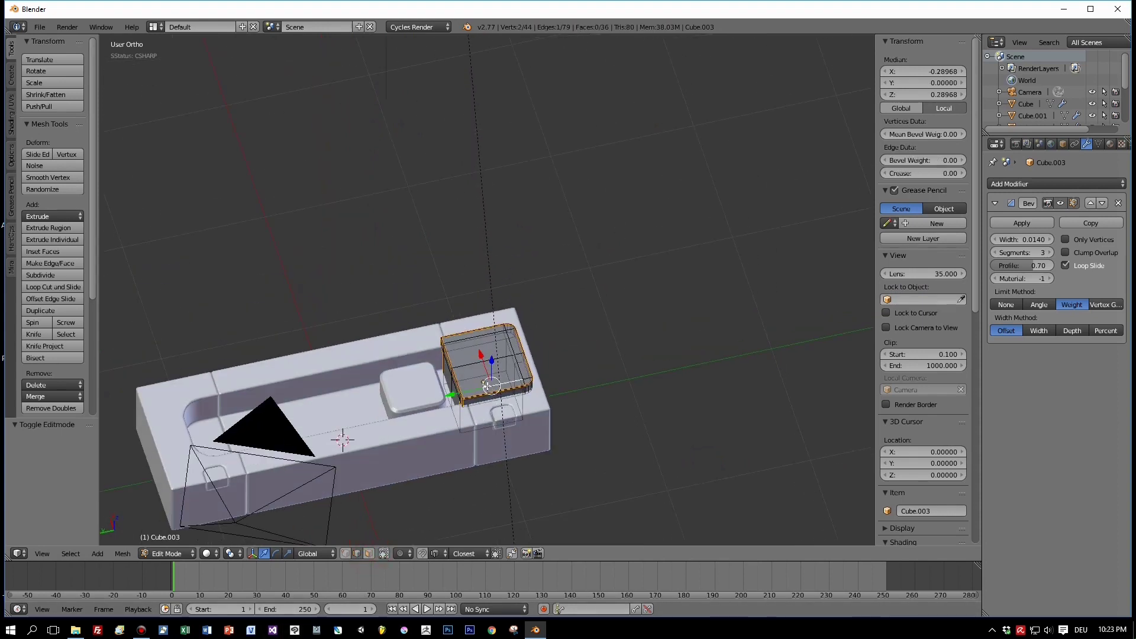
key(a)
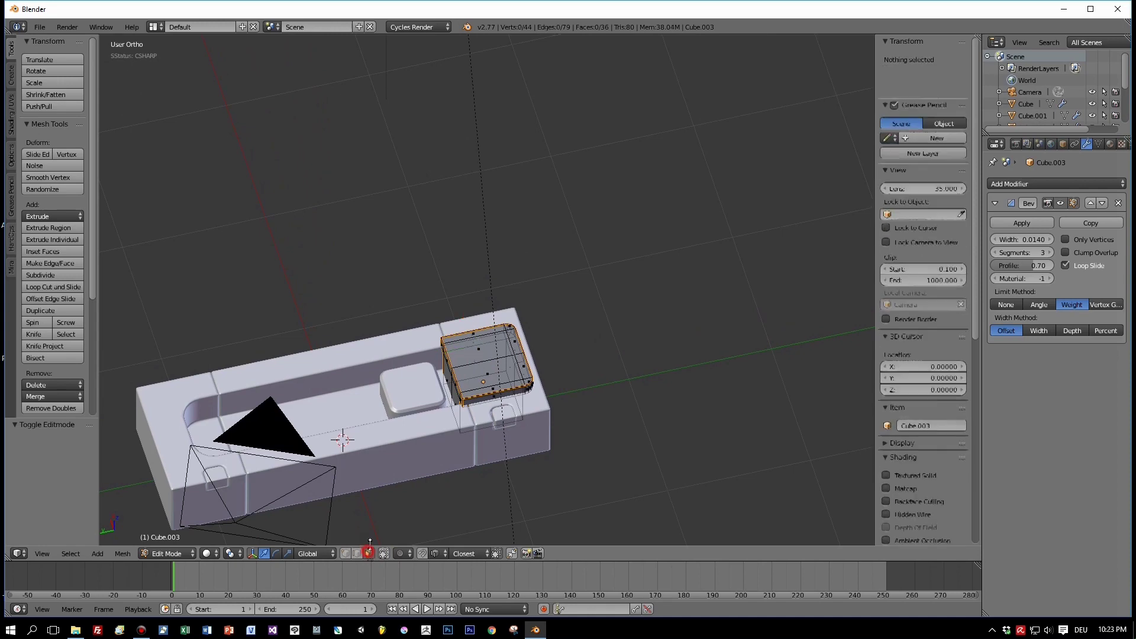
right_click(493, 364)
right_click(475, 355)
middle_drag(522, 369, 501, 359)
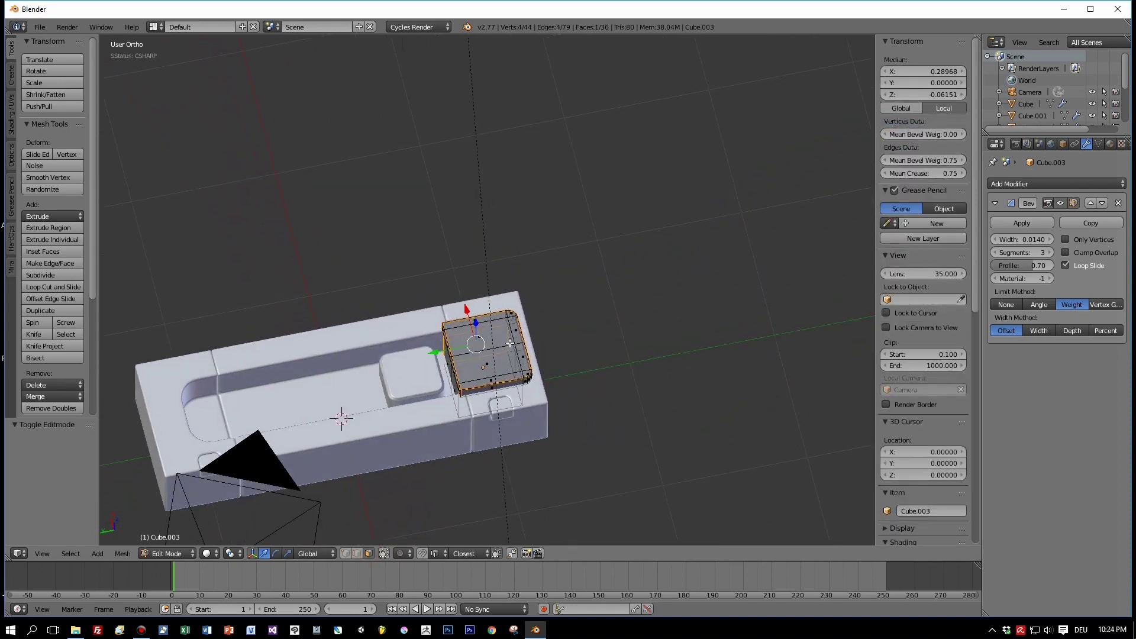
Add one loop cut close to the rim edge facing the raised pad and shift it about 0.010 along negative Y
scroll(510, 343, up, 4)
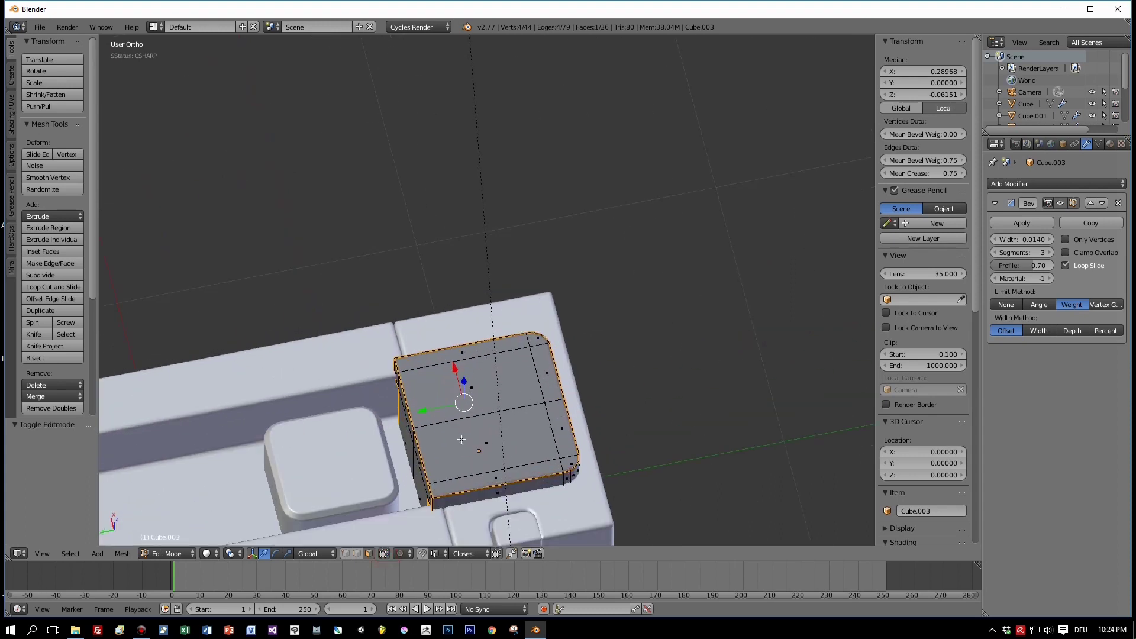
key(ctrl+r)
click(453, 410)
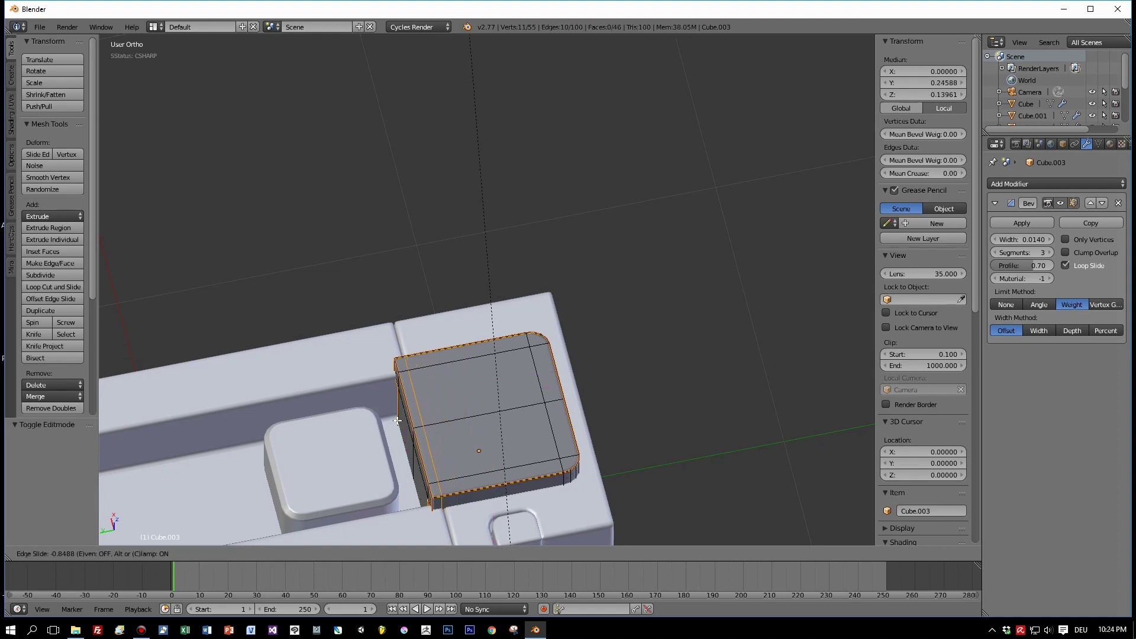
click(397, 420)
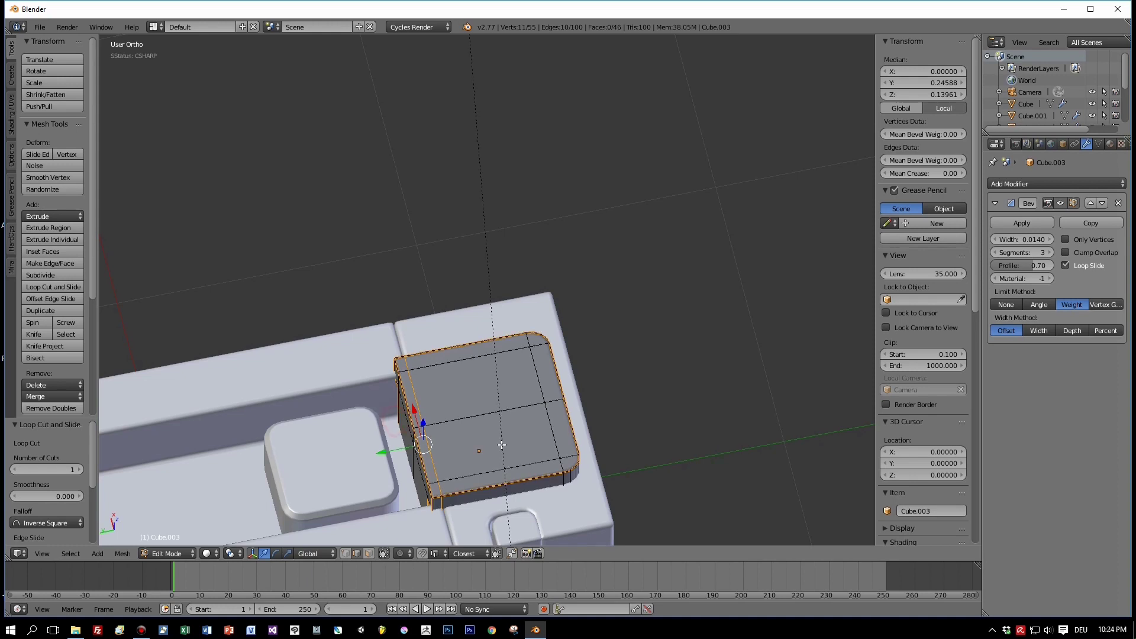
middle_drag(397, 420, 491, 418)
drag(388, 425, 497, 395)
Select the two central top faces of the rimmed part and extrude them inward about 0.026 to form a recess
key(a)
click(367, 554)
right_click(471, 384)
shift+right_click(491, 421)
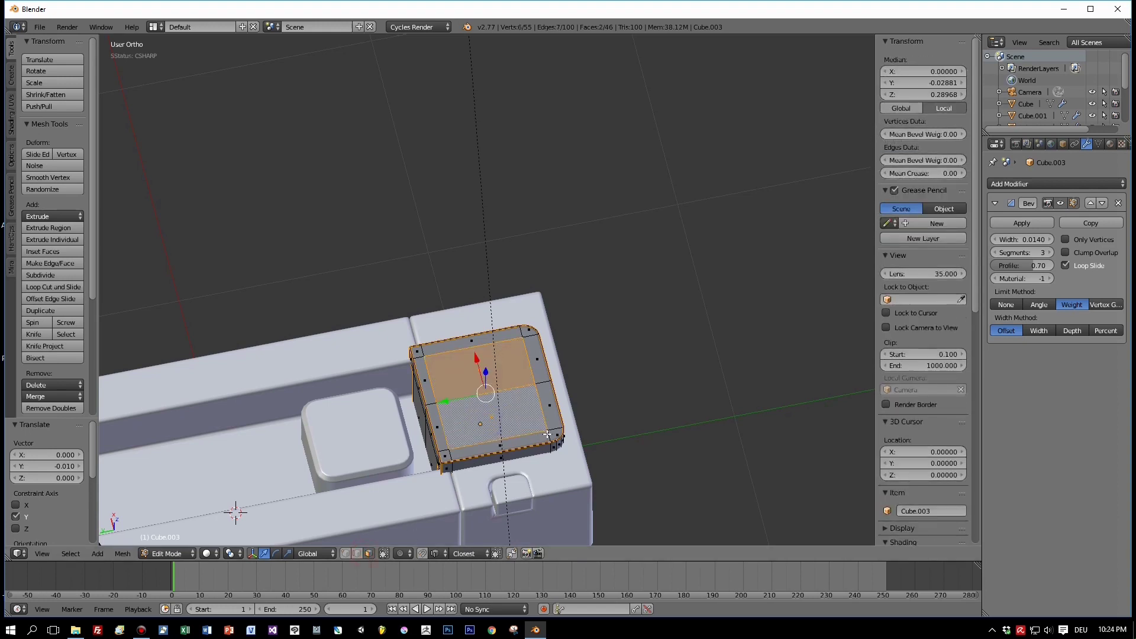
key(e)
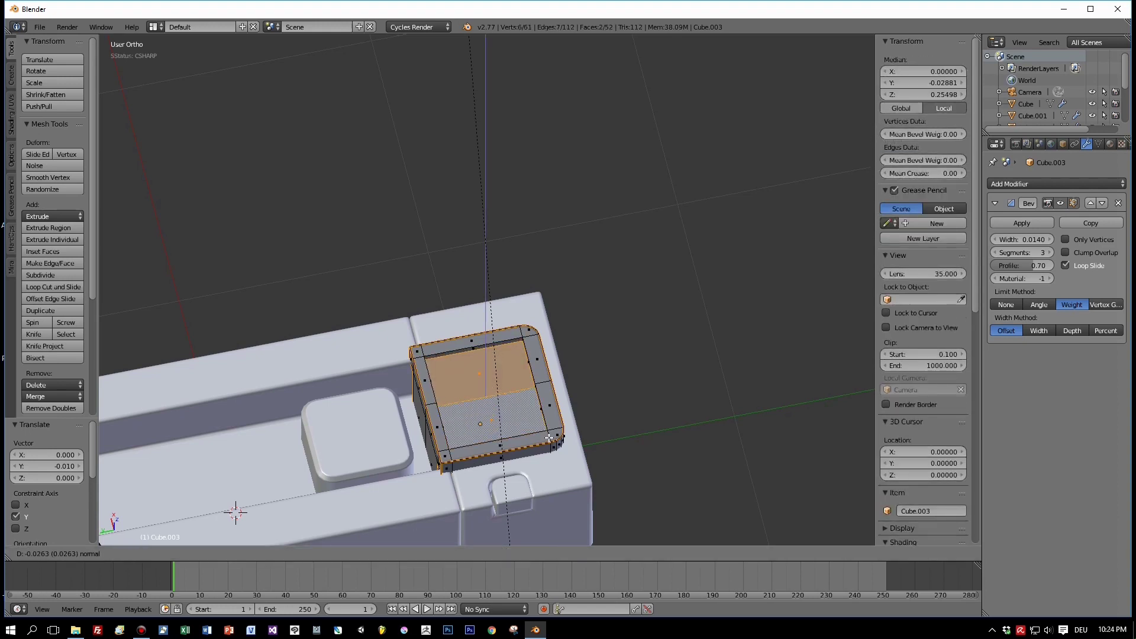
click(550, 438)
Sharpen the recessed part with Hard Ops so the new recess edges are bevelled
key(Tab)
mouse_move(549, 438)
middle_down()
mouse_move(563, 417)
mouse_move(565, 434)
middle_up()
key(Tab)
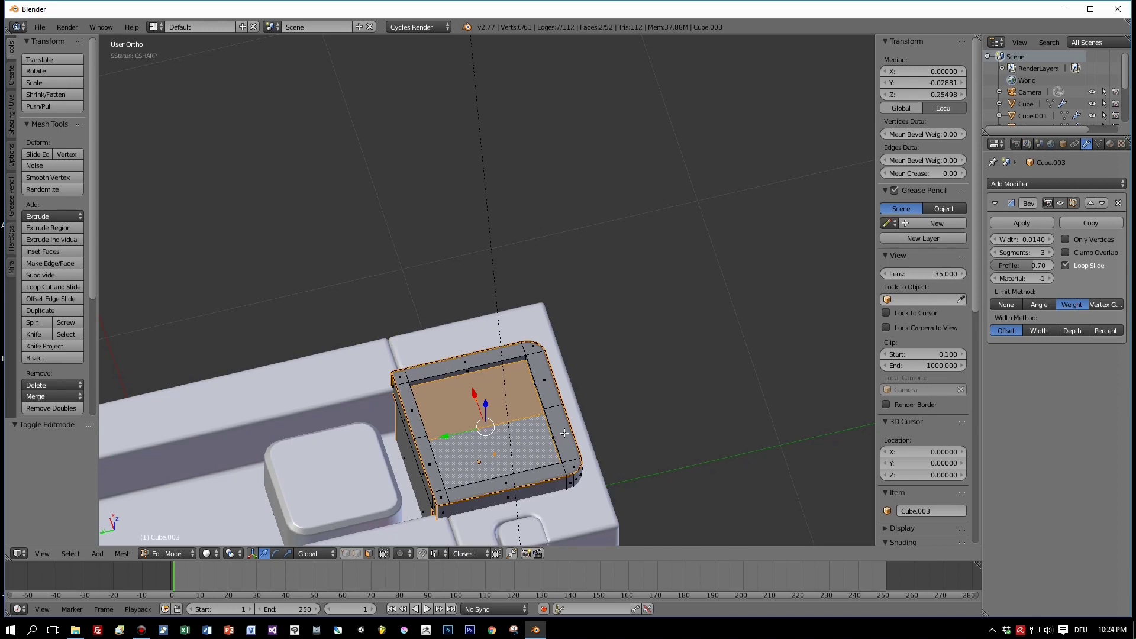
middle_drag(565, 433, 616, 435)
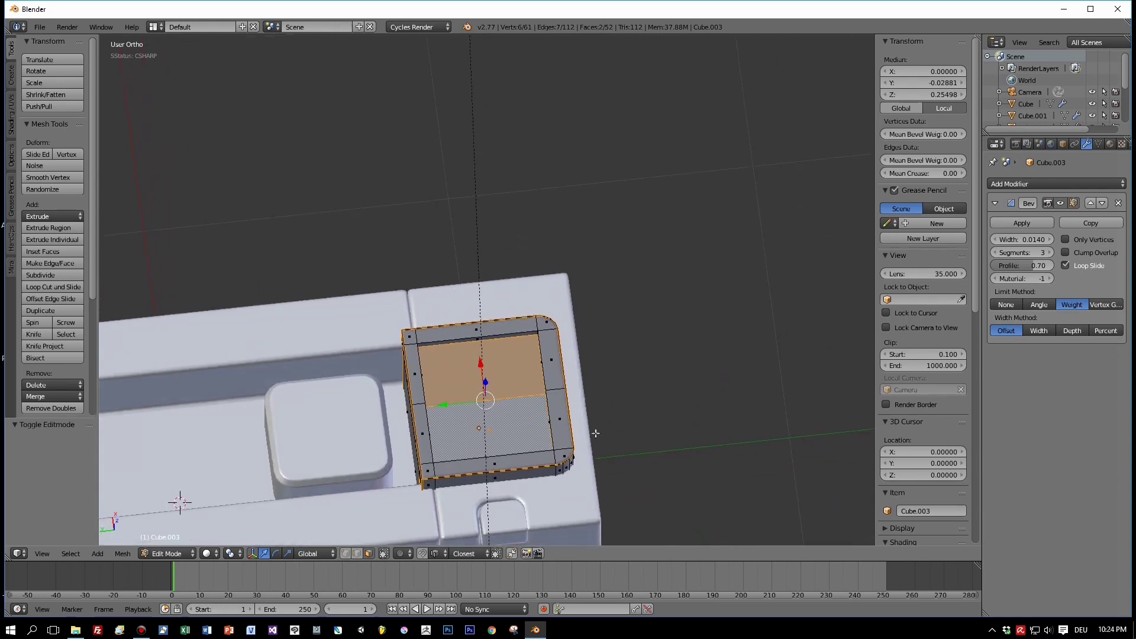
key(Tab)
key(q)
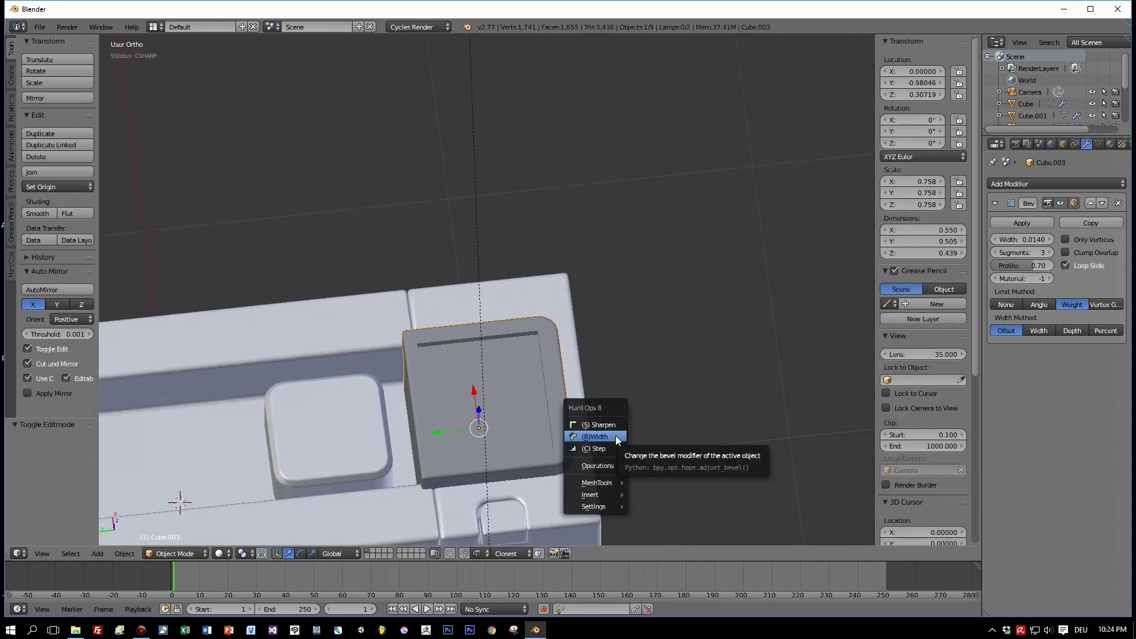
click(605, 425)
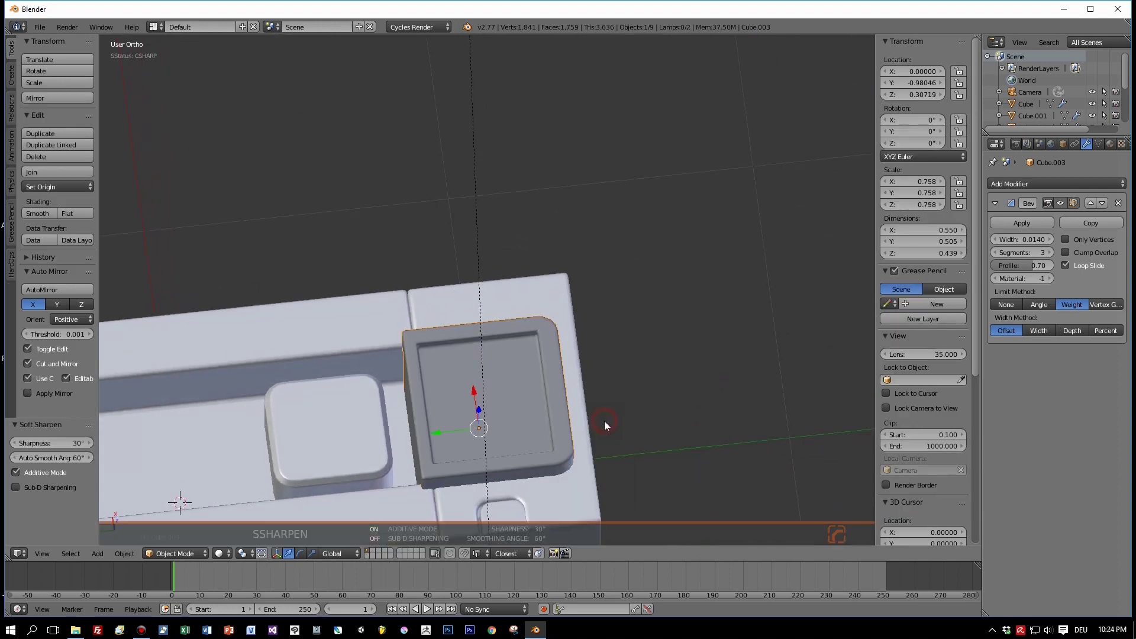
Widen the rimmed part along X by a factor of about 1.136
middle_drag(576, 424, 710, 366)
key(Tab)
key(Tab)
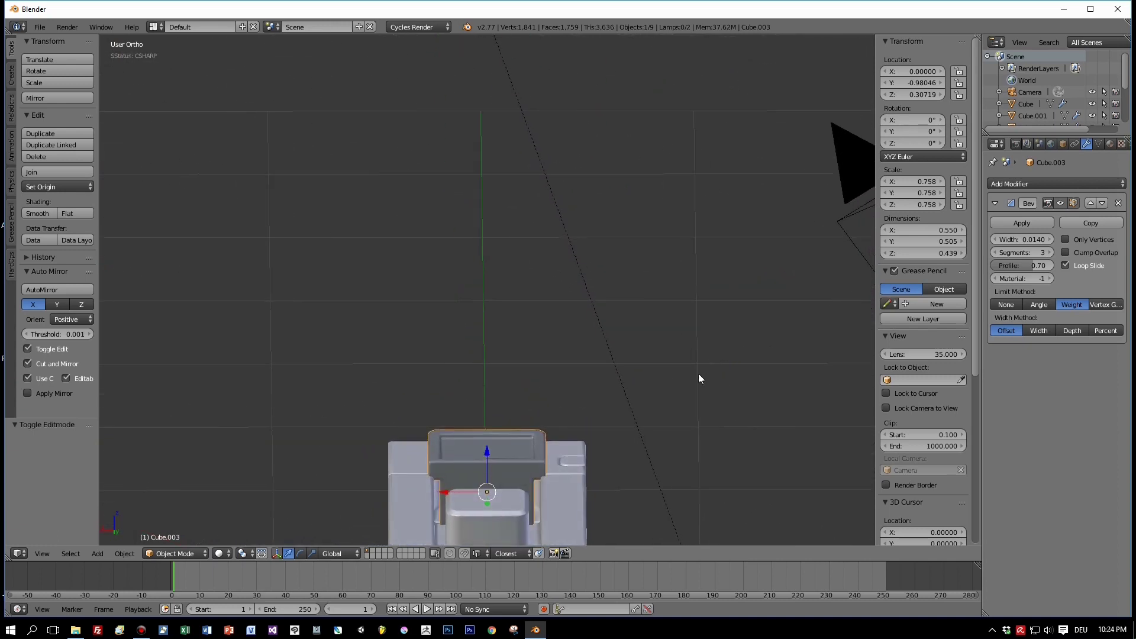
key(s)
key(x)
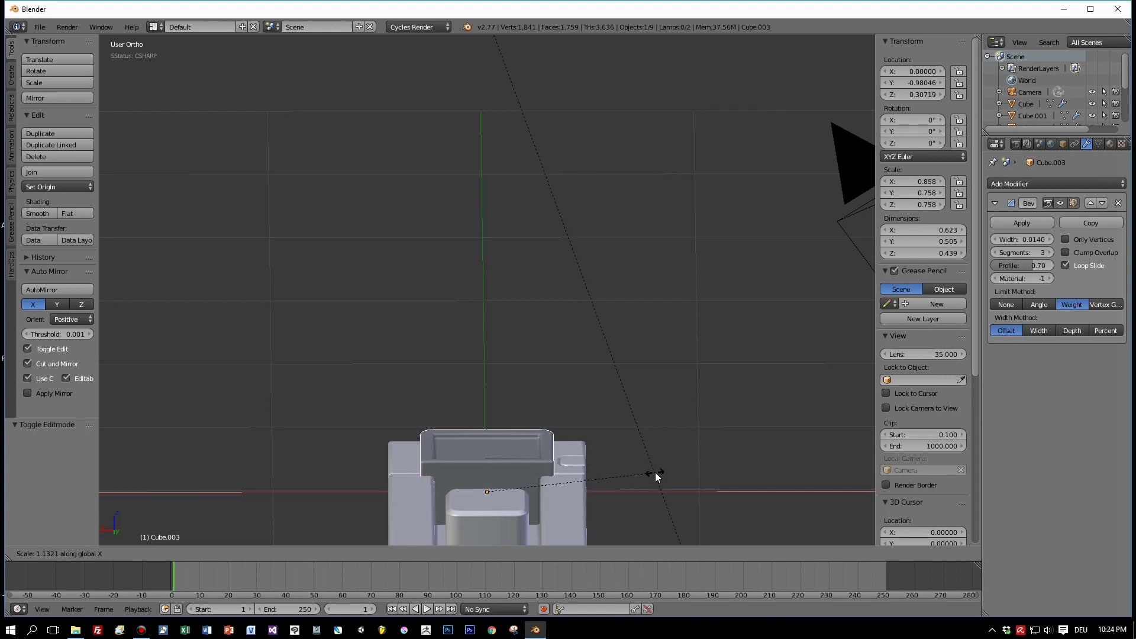
click(656, 473)
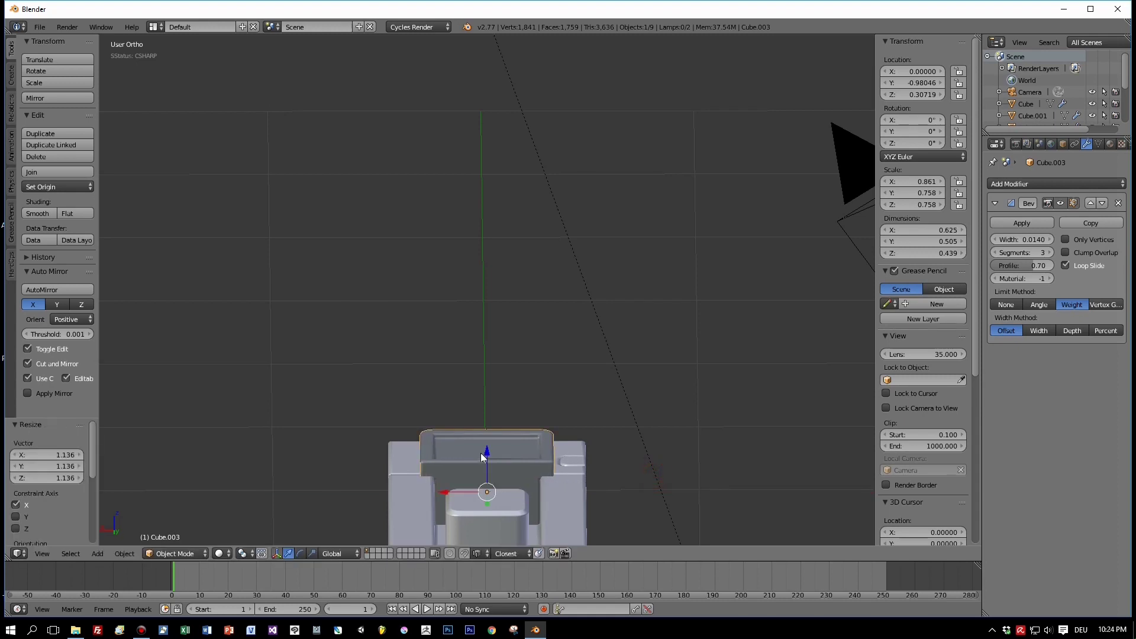
Raise the rimmed part about 0.029 along Z
key(g)
key(z)
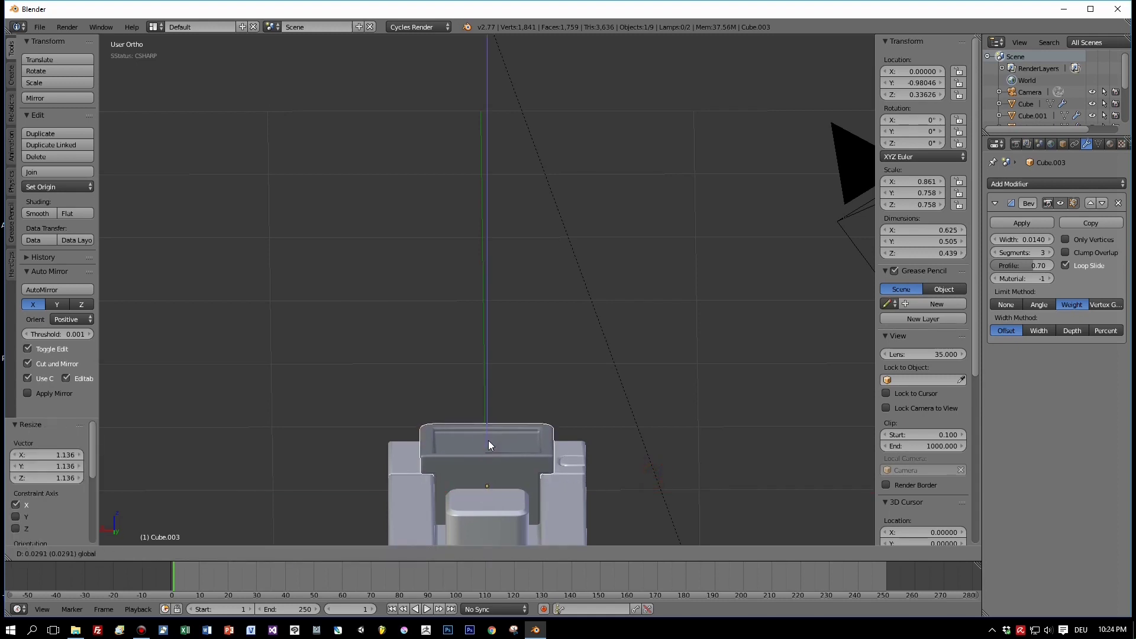
click(489, 445)
middle_drag(489, 445, 414, 528)
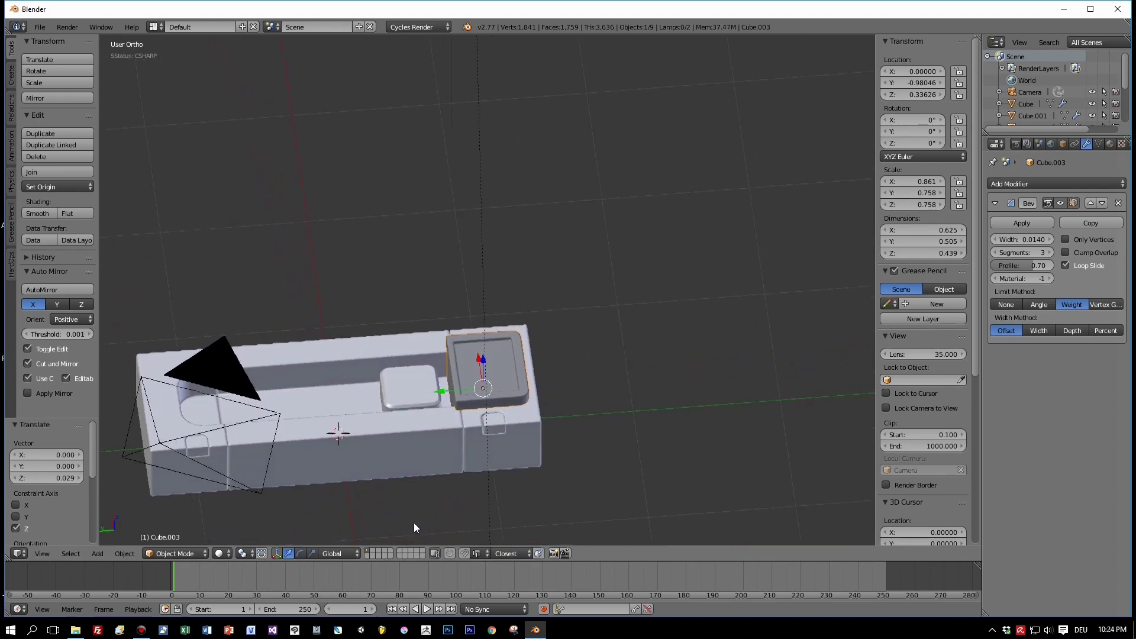
Duplicate the rimmed part and move the copy about 1.986 along Y onto the opposite end of the block
middle_drag(521, 425, 501, 476)
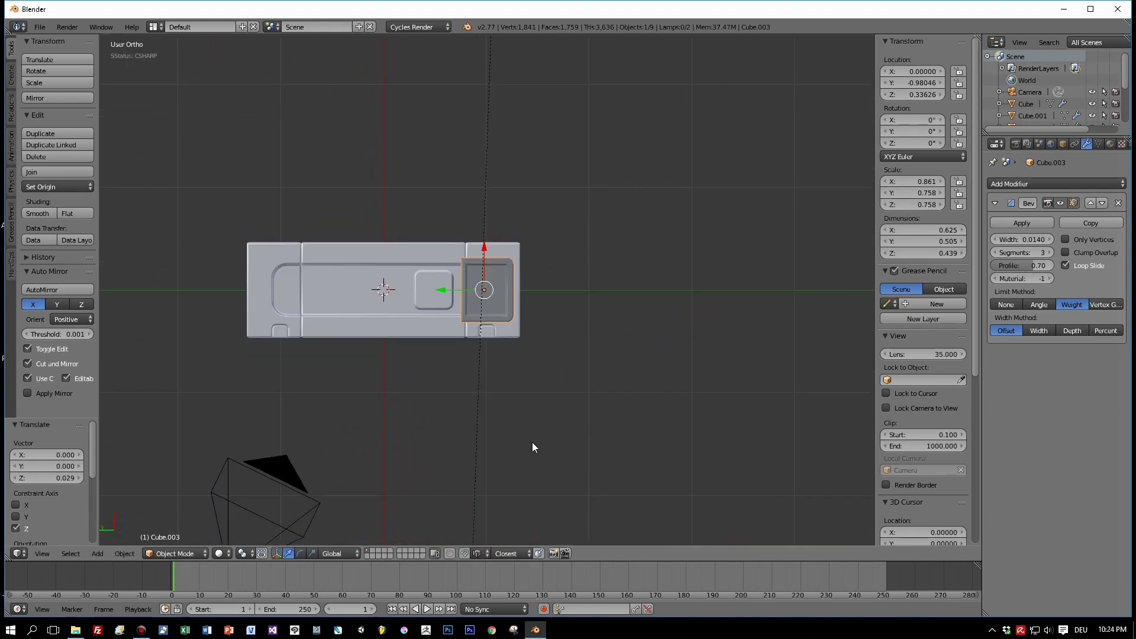
key(shift+d)
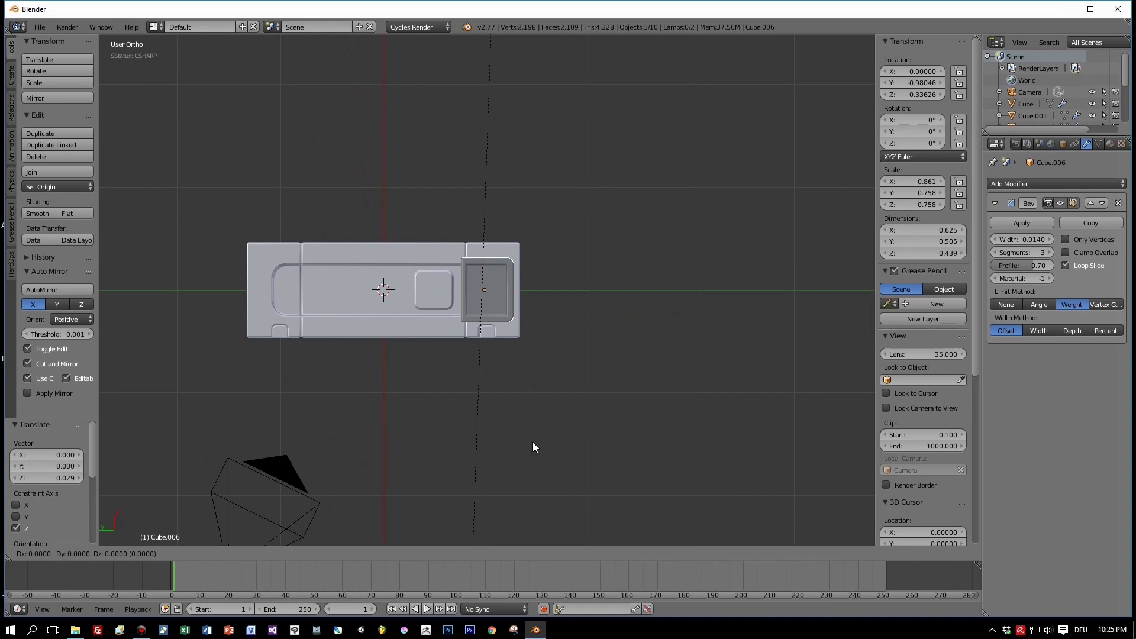
key(y)
click(329, 447)
Rotate the copied rimmed part 180° about Z and shift it about -0.029 along Y
text(rz10)
key(BackSpace)
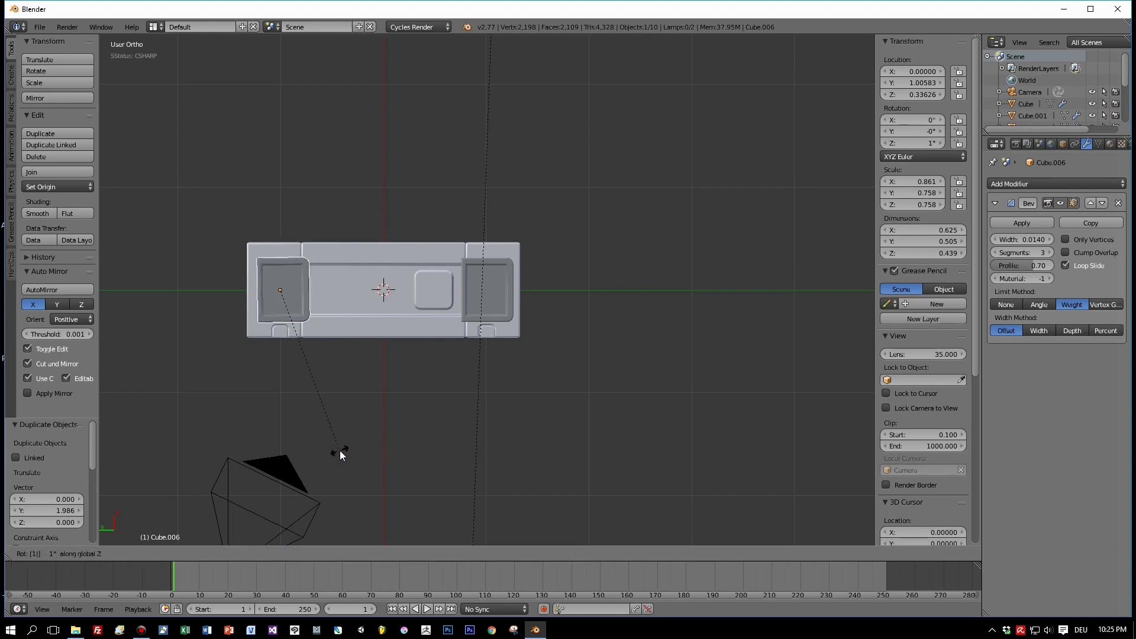
text(180)
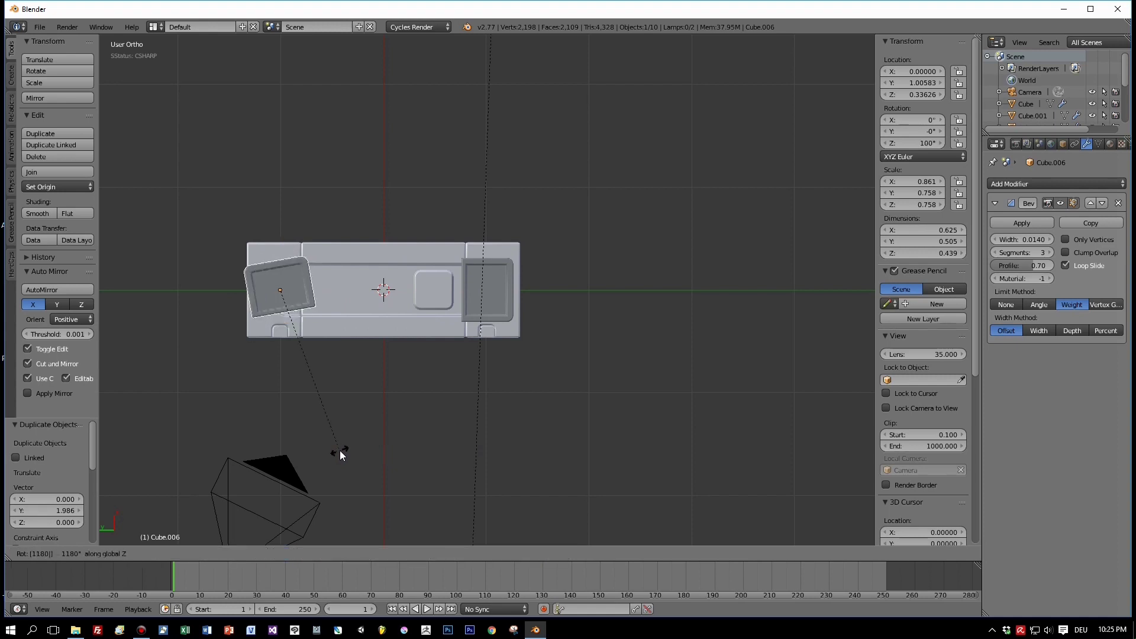
key(Escape)
text(rz180)
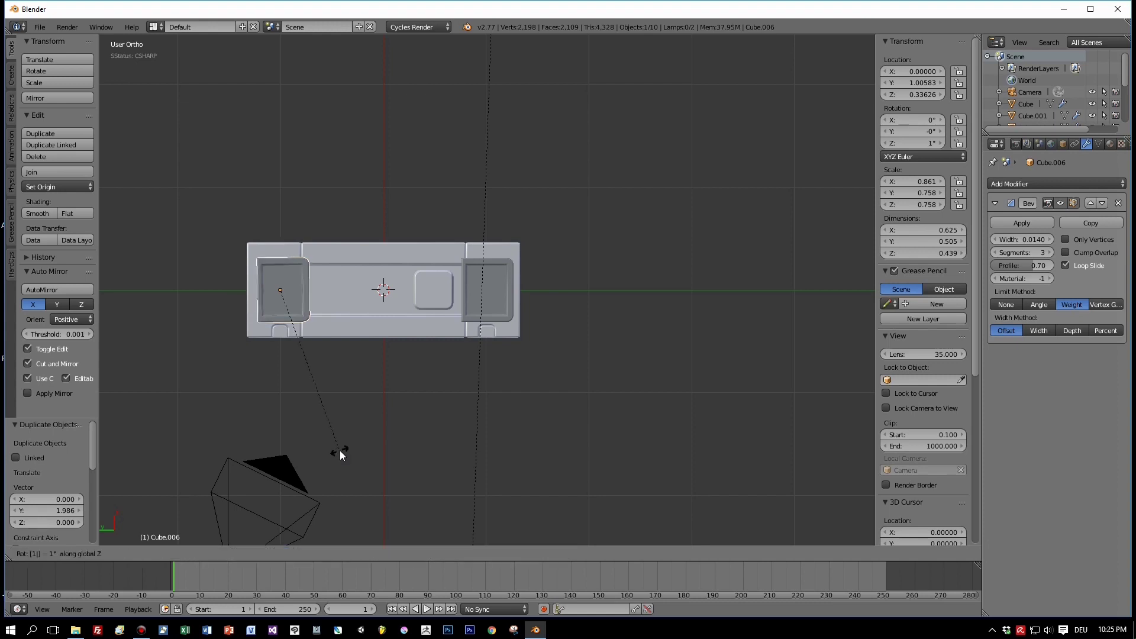
key(Return)
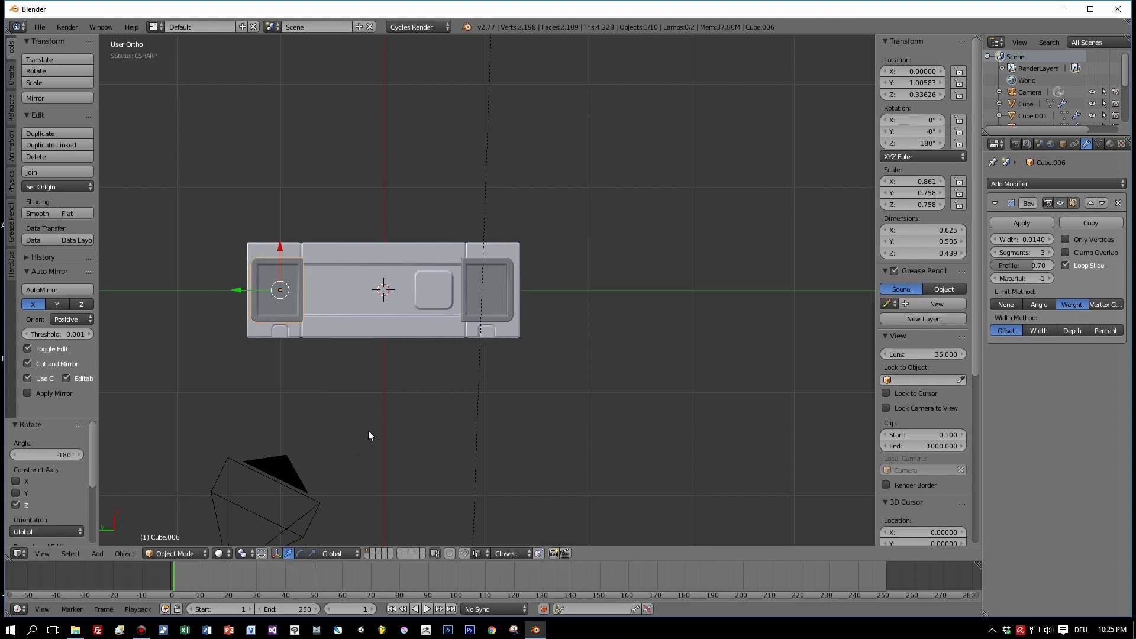
drag(230, 290, 233, 289)
middle_drag(345, 357, 398, 274)
right_click(443, 324)
middle_drag(438, 319, 491, 435)
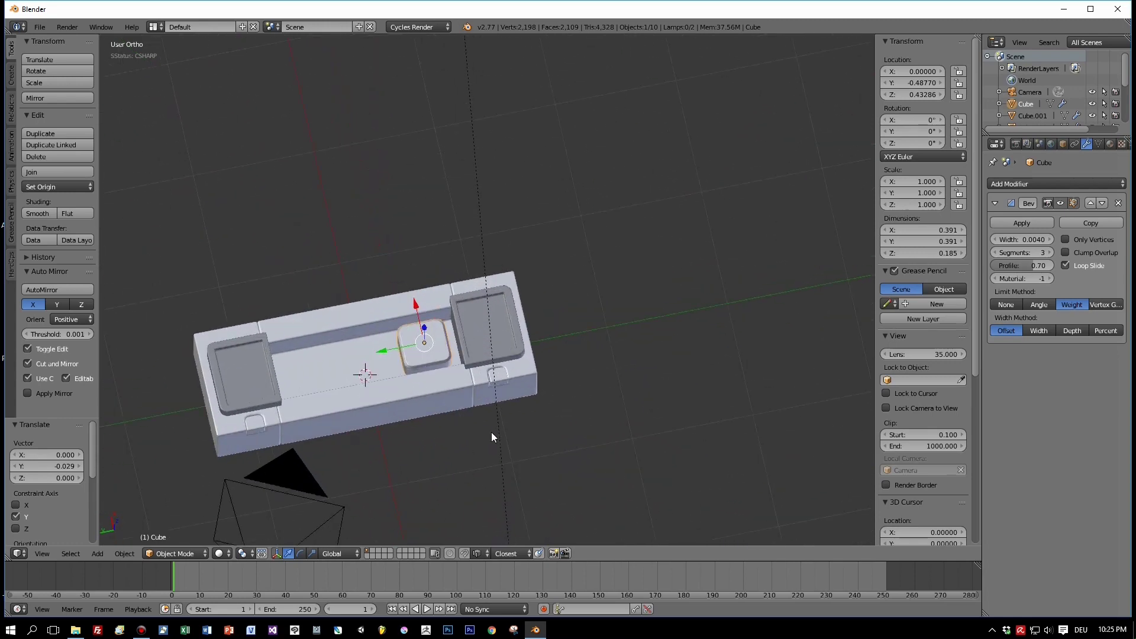
key(shift+a)
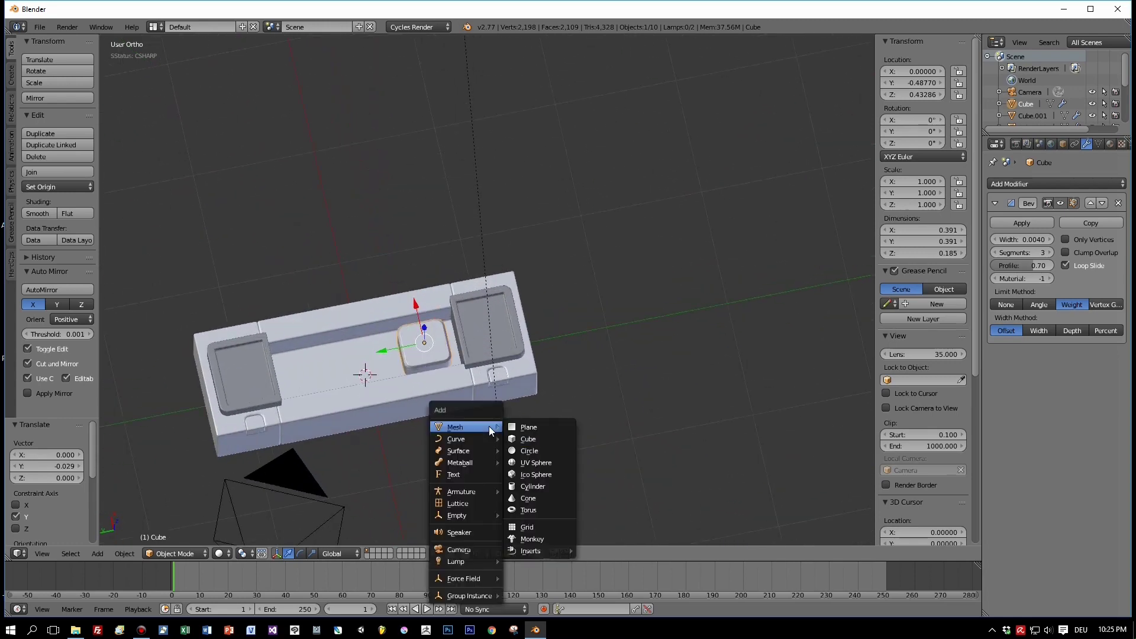
click(331, 319)
click(222, 333)
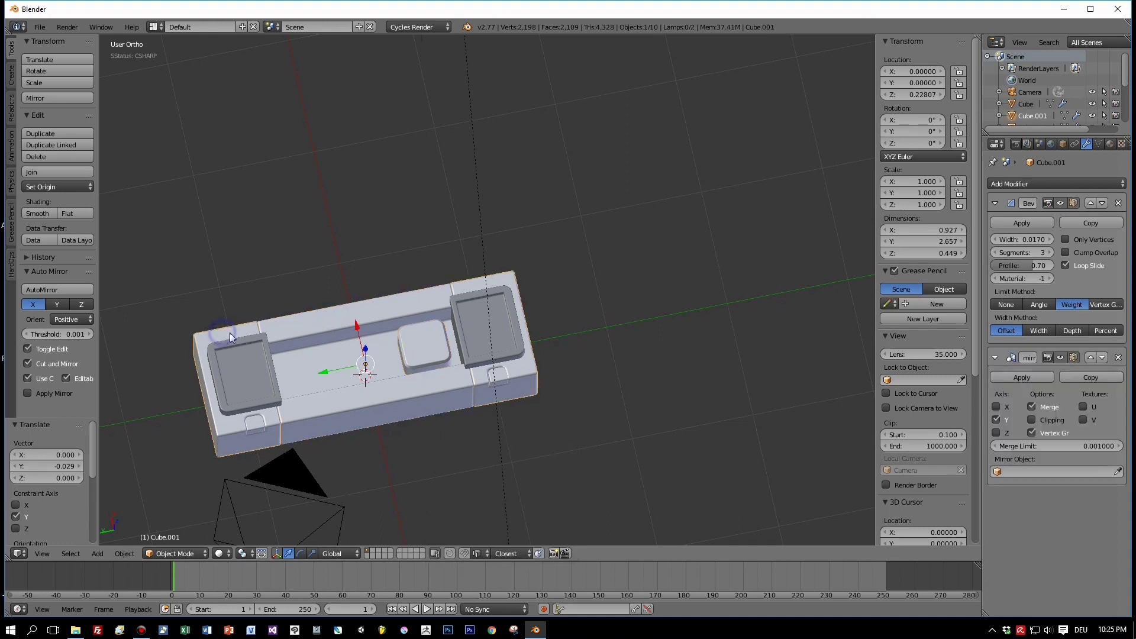
key(q)
Deselect everything and insert the slotted screw head from the Hard Ops asset library, scaled to about 0.279
key(a)
key(q)
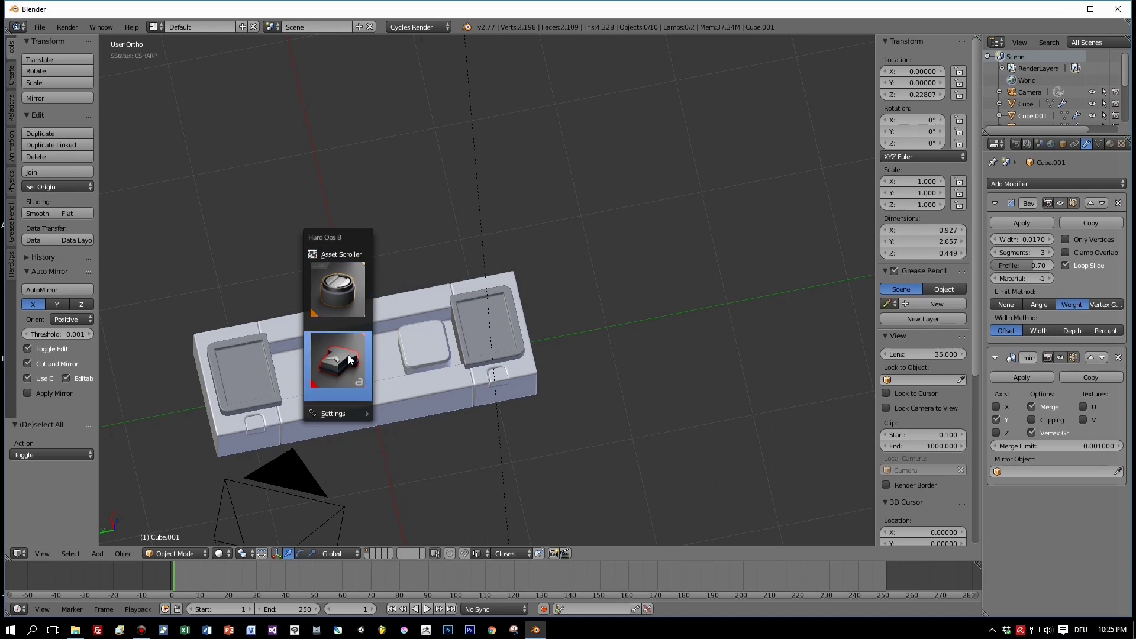
click(356, 288)
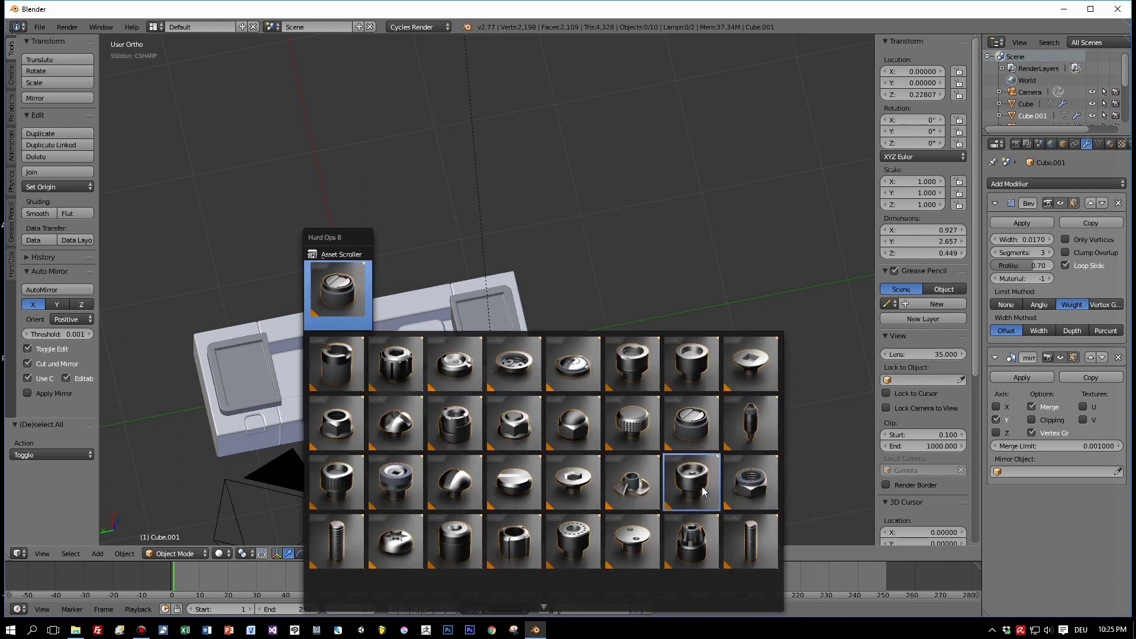
click(698, 428)
click(454, 405)
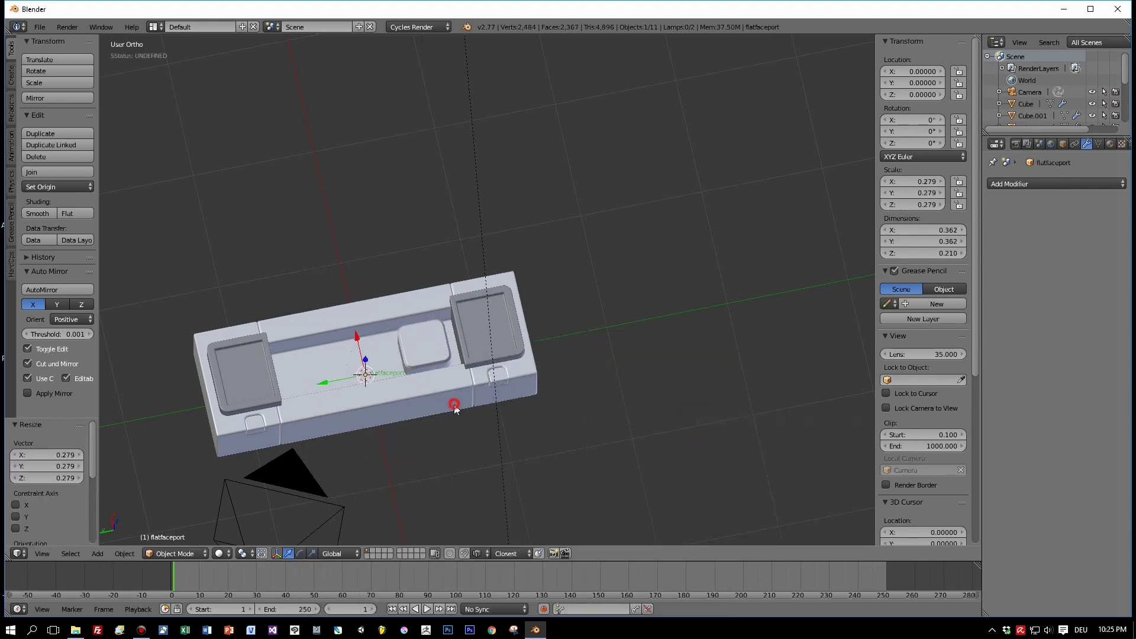
Raise the screw about 0.892 along Z above the block and scale it down by a factor of about 0.266
drag(366, 359, 384, 311)
middle_drag(404, 332, 523, 373)
key(s)
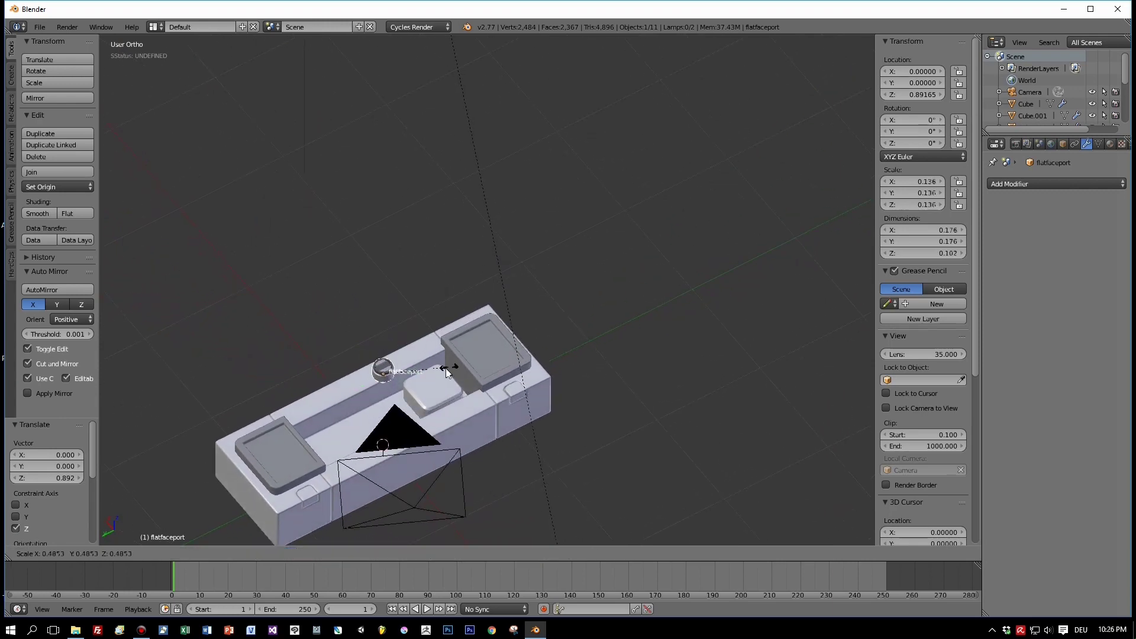
click(417, 372)
Seat the screw on the block's top surface near its long edge, at about X 0.369 and Z 0.448
middle_drag(417, 372, 522, 316)
key(ctrl+KP_1)
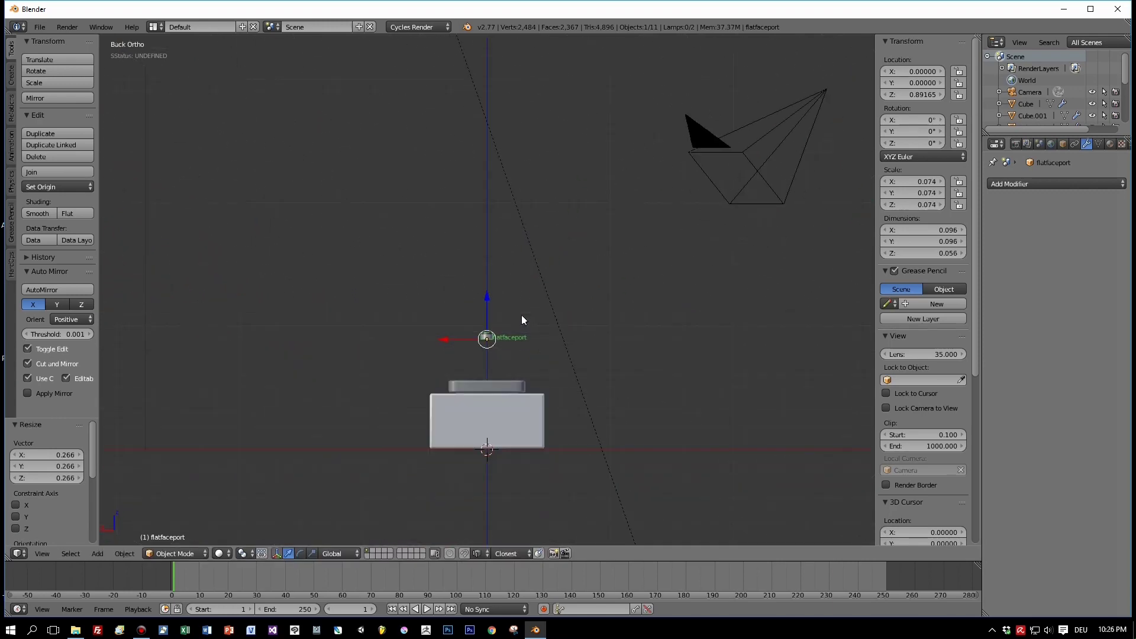
drag(443, 339, 388, 335)
drag(435, 298, 441, 364)
drag(392, 392, 401, 397)
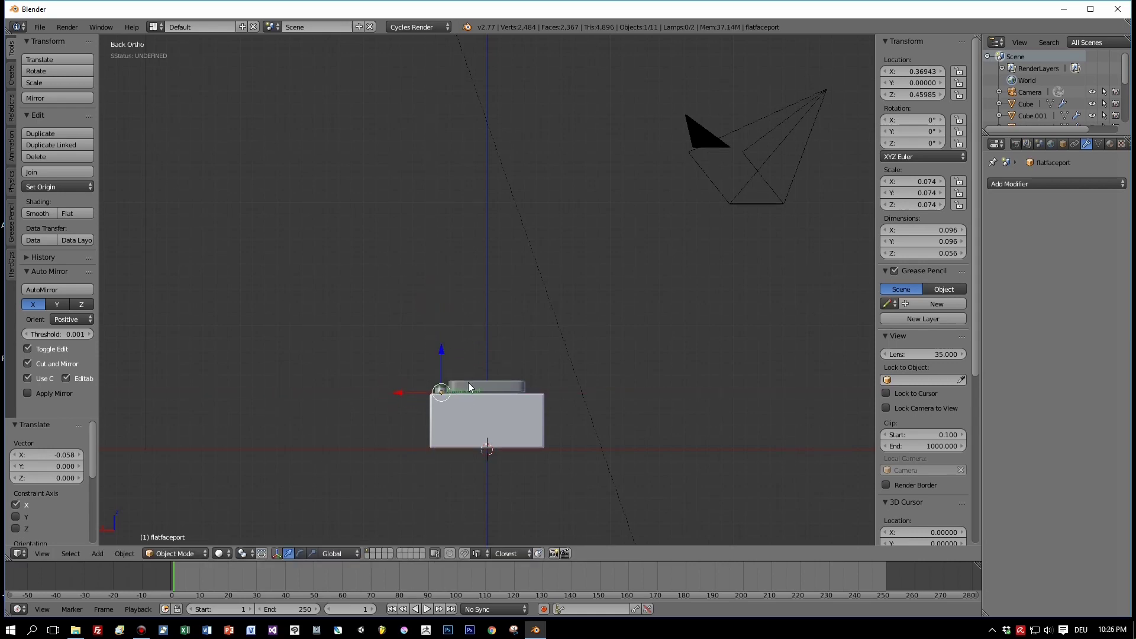
key(KP_Decimal)
scroll(468, 382, down, 3)
drag(487, 309, 483, 333)
Fit the screw into the block's corner at about X 0.384, Y 1.249, scaled by about 0.832 and rotated about 33°
middle_drag(488, 331, 357, 442)
scroll(451, 425, down, 9)
middle_drag(507, 395, 522, 416)
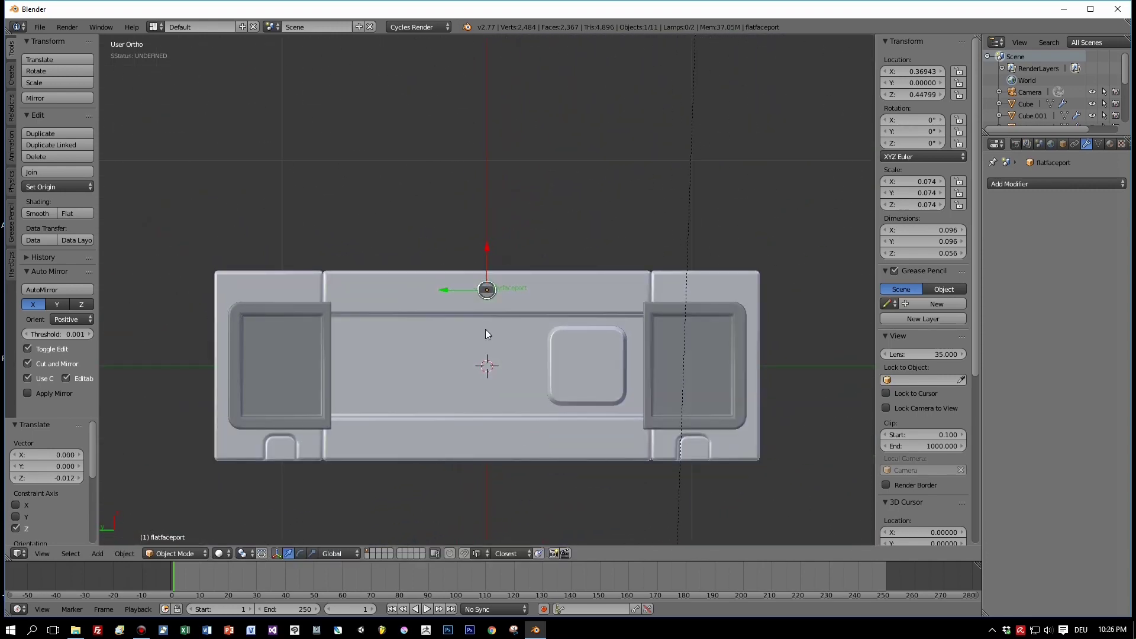
drag(437, 292, 182, 306)
key(s)
click(346, 363)
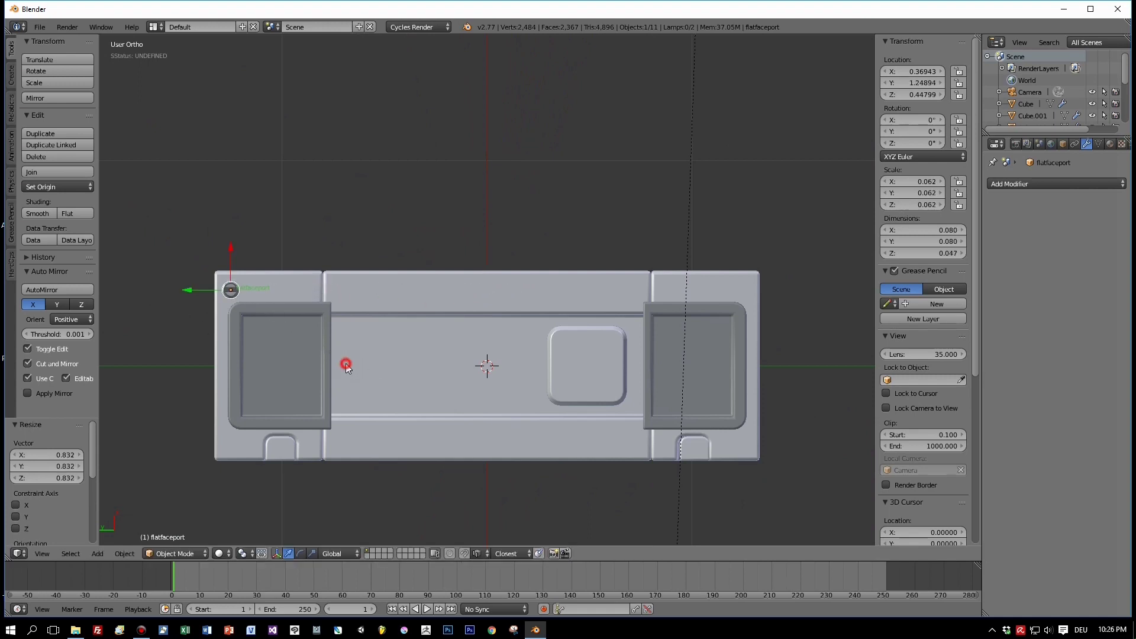
drag(230, 245, 237, 244)
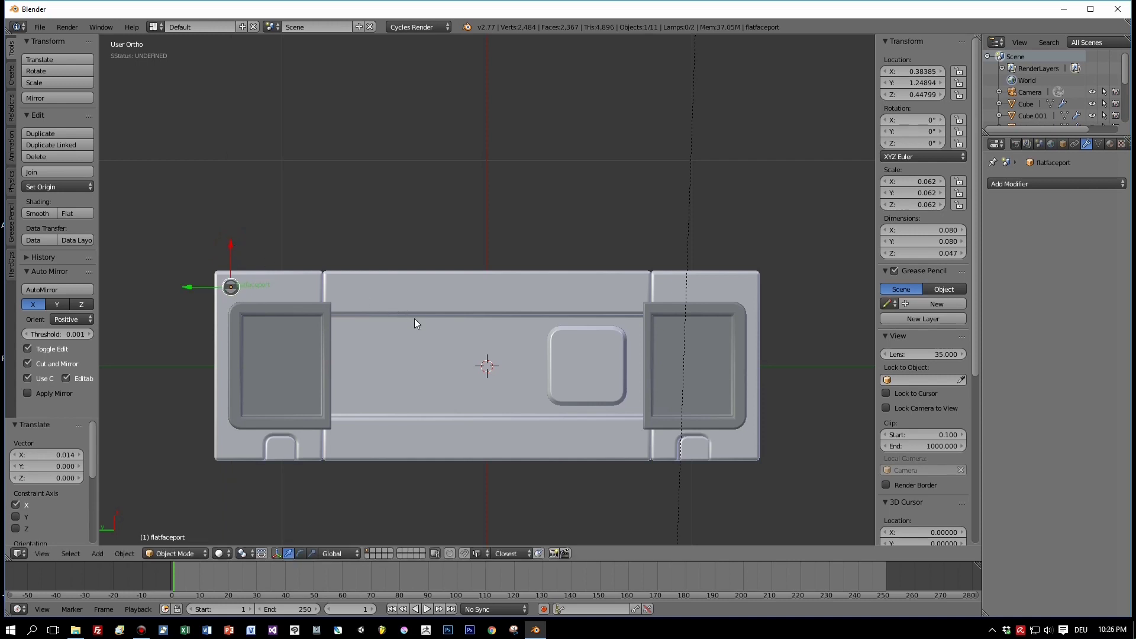
key(r)
click(331, 381)
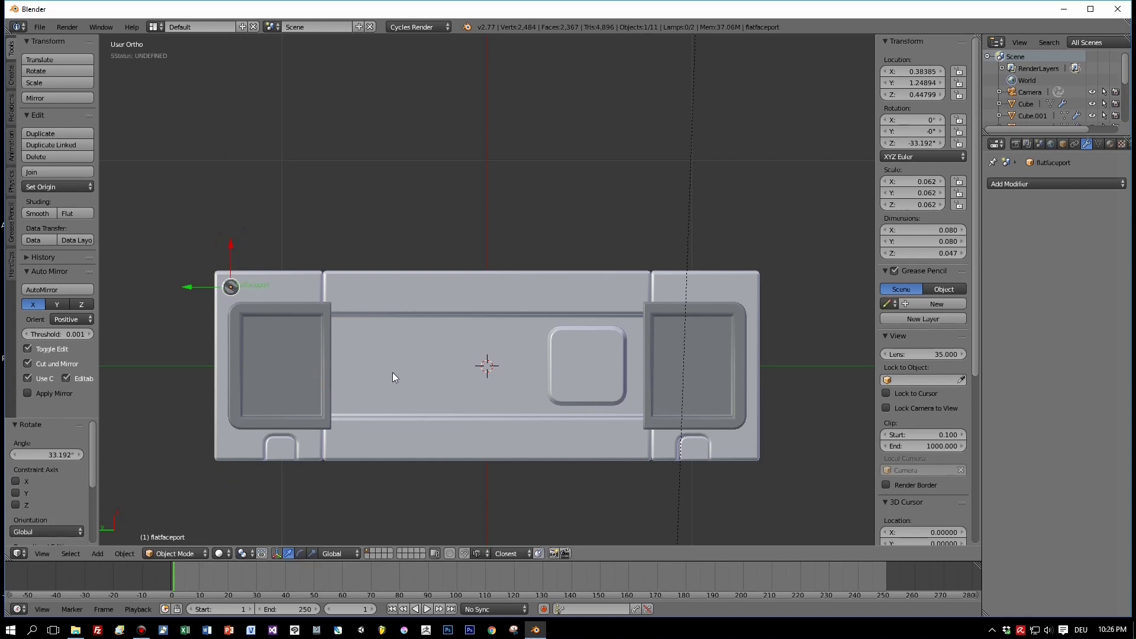
Duplicate the screw about -2.504 along Y to the corner at the other end and rotate the copy about -86°
key(shift+d)
key(y)
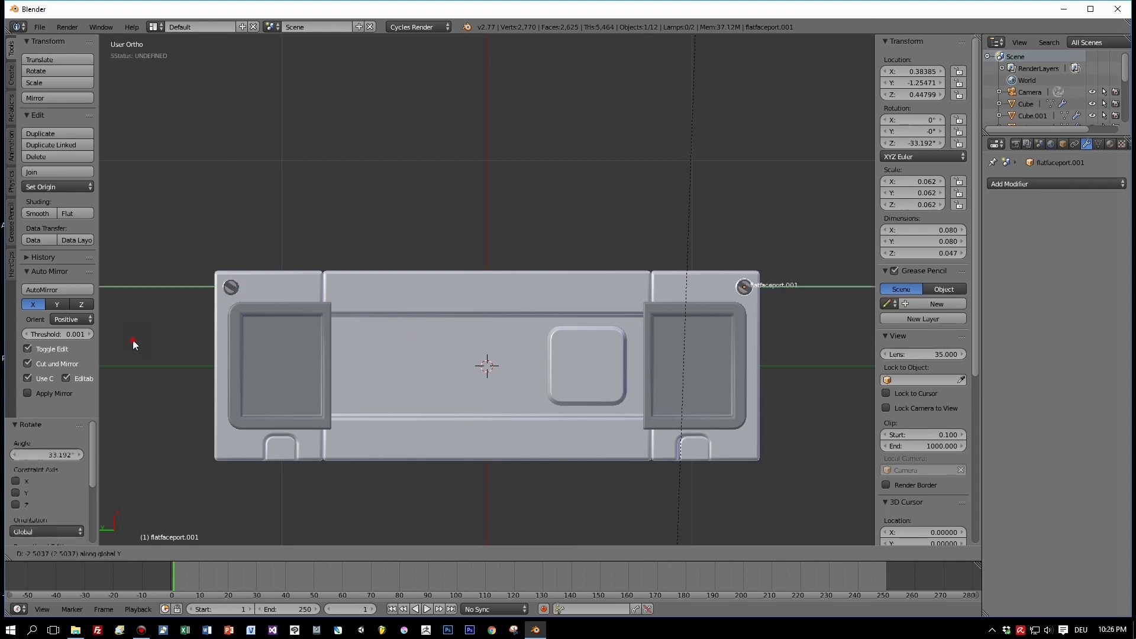
click(133, 339)
key(r)
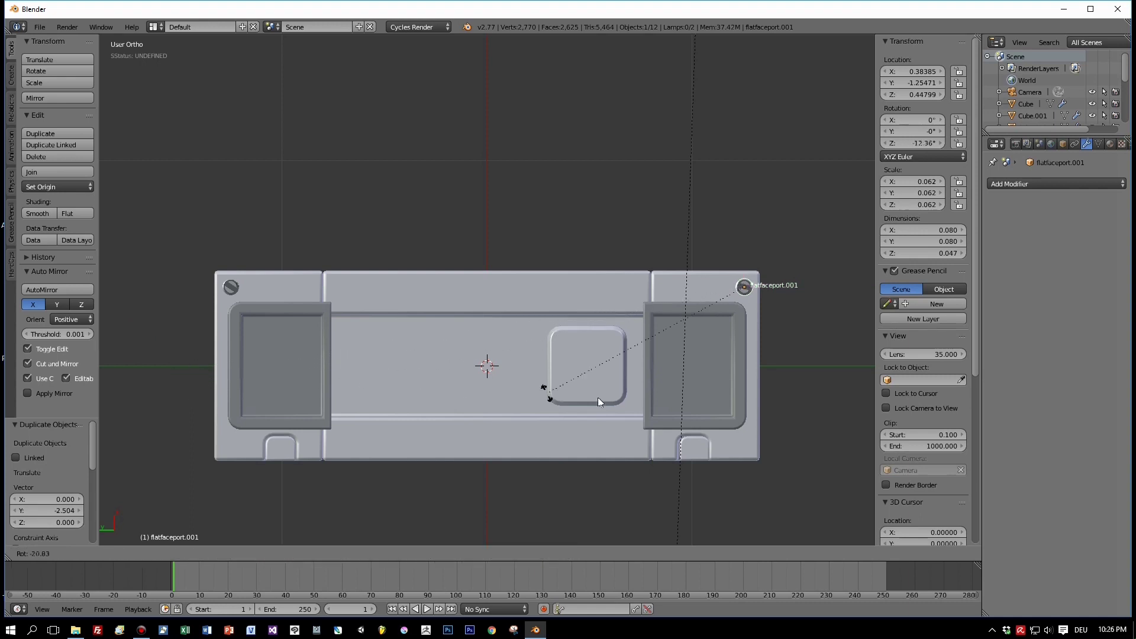
click(750, 409)
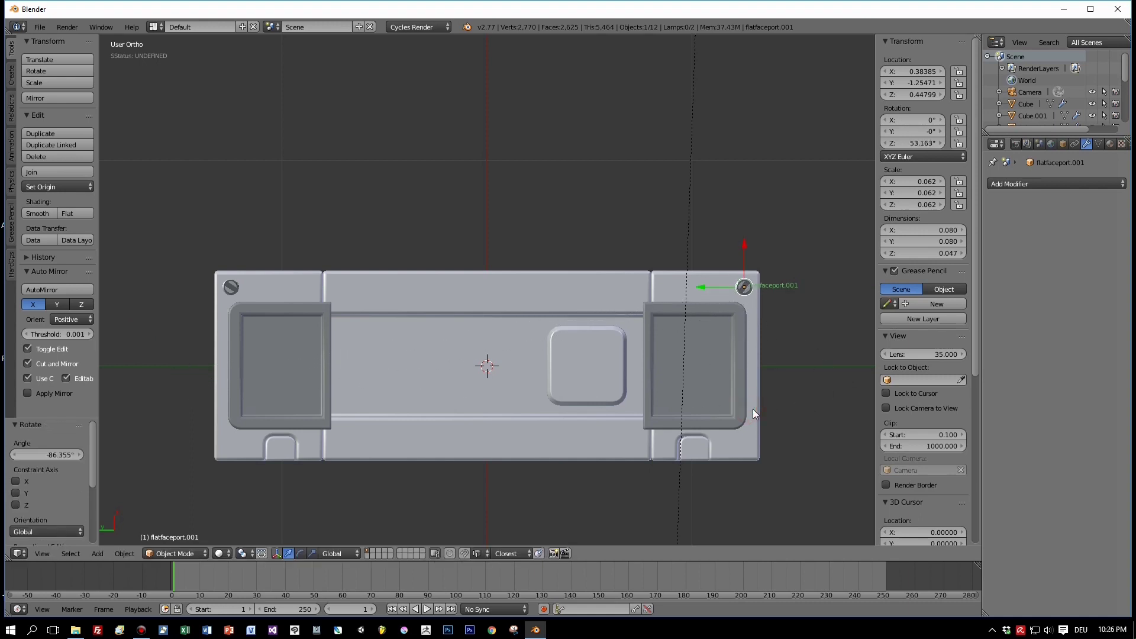
Duplicate both corner screws together about -0.759 along X to the two remaining corners
shift+right_click(229, 288)
key(shift+d)
key(x)
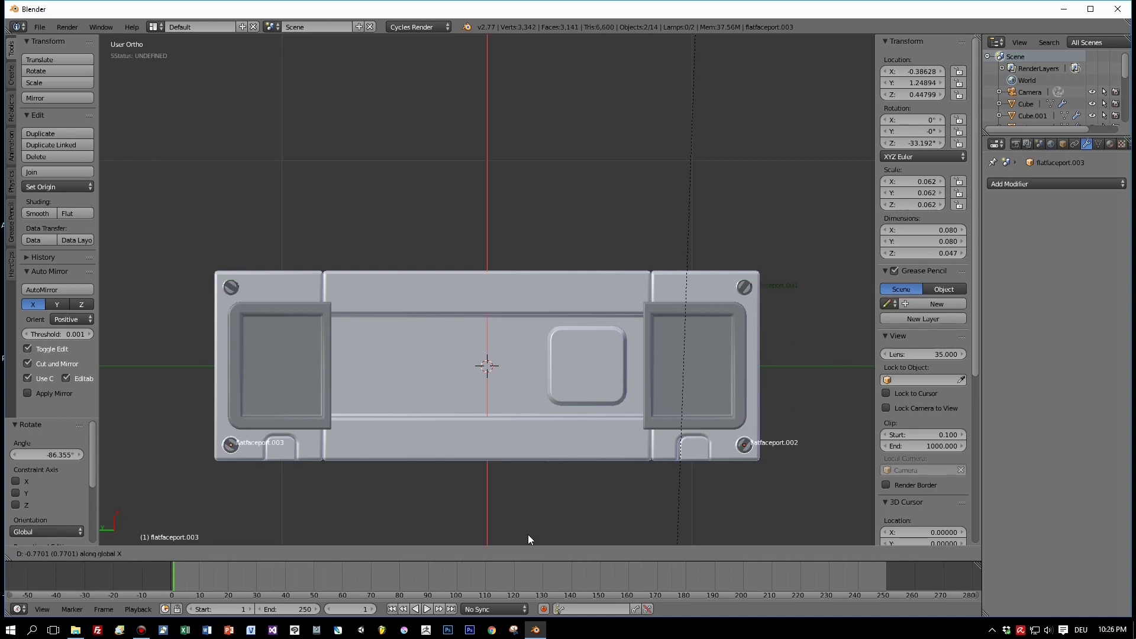
click(531, 535)
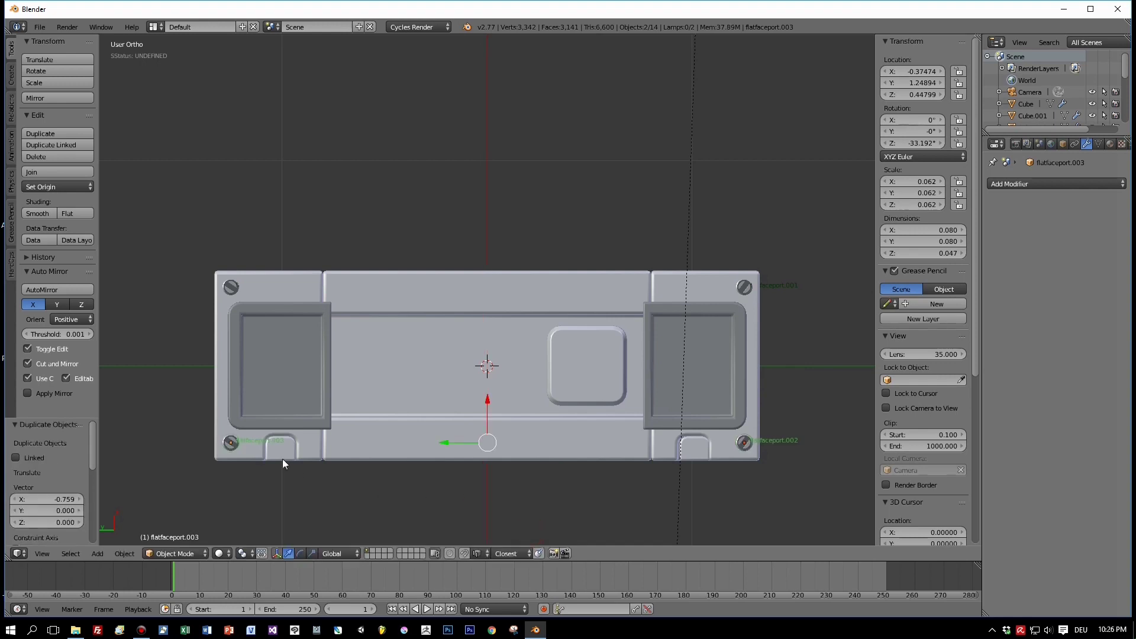
Rotate the two new screws individually, the one at positive Y by about 85° and the other by about -54.5°
right_click(234, 444)
right_click(235, 446)
key(r)
click(224, 499)
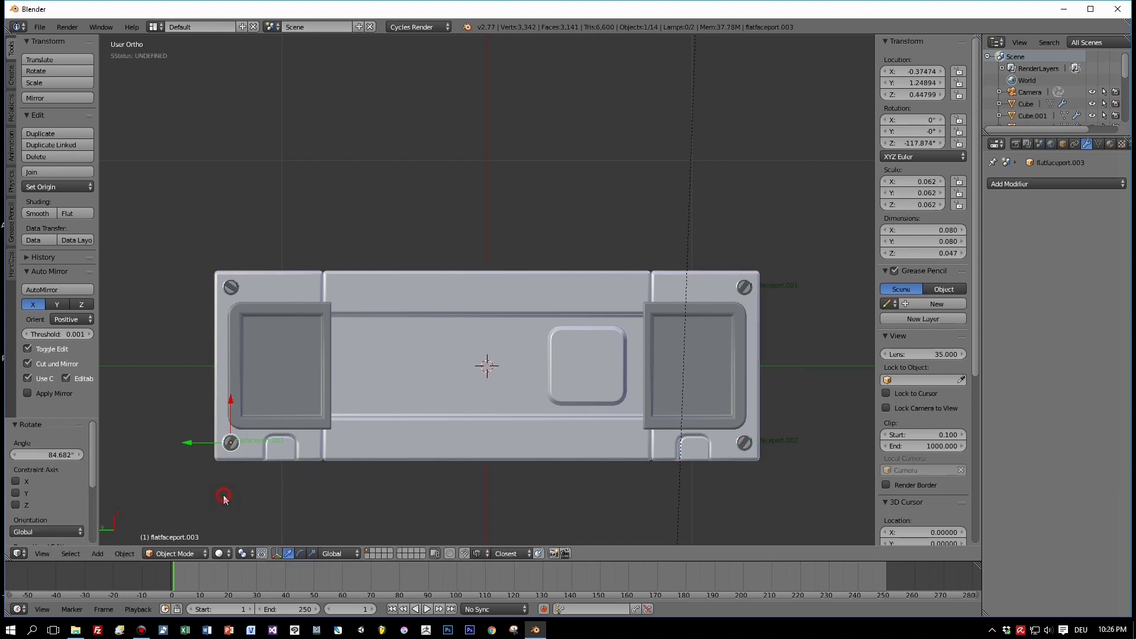
right_click(748, 439)
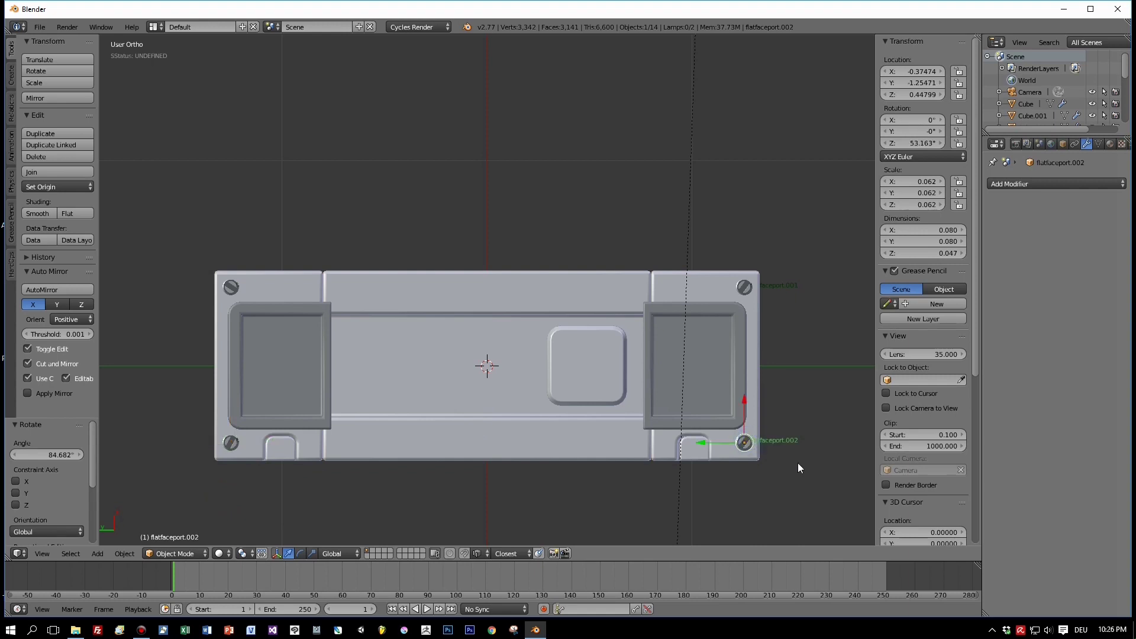
key(r)
click(819, 393)
Select both rimmed parts, the rounded button and the two notch pieces, and assign them a darker grey material with Hard Ops
middle_drag(818, 393, 761, 329)
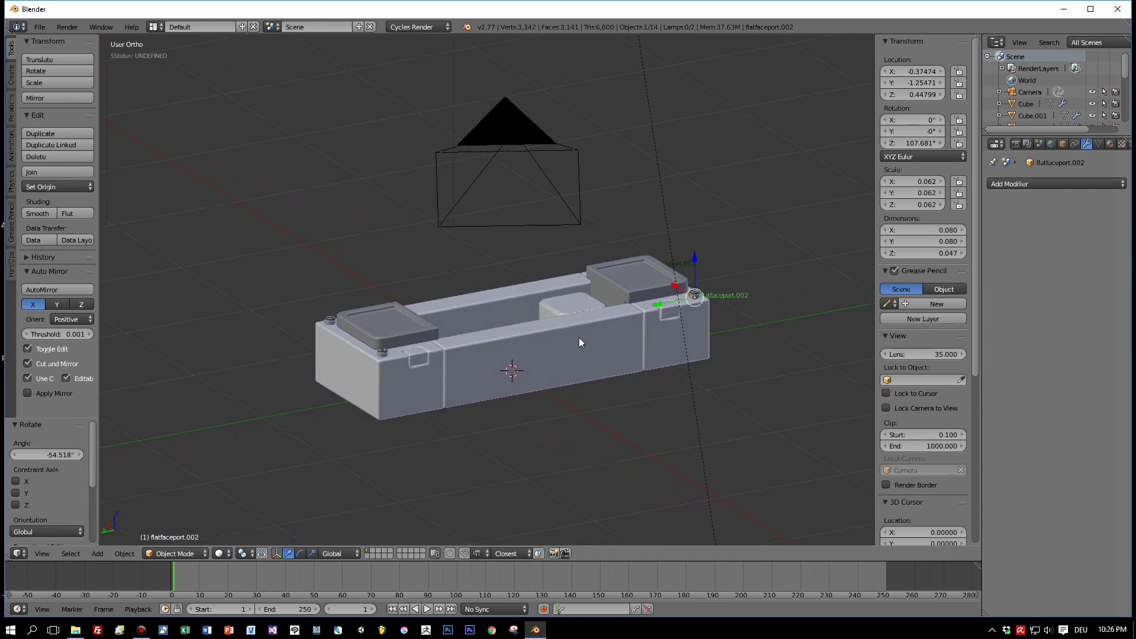
scroll(579, 337, down, 3)
middle_drag(577, 333, 545, 365)
shift+right_click(547, 301)
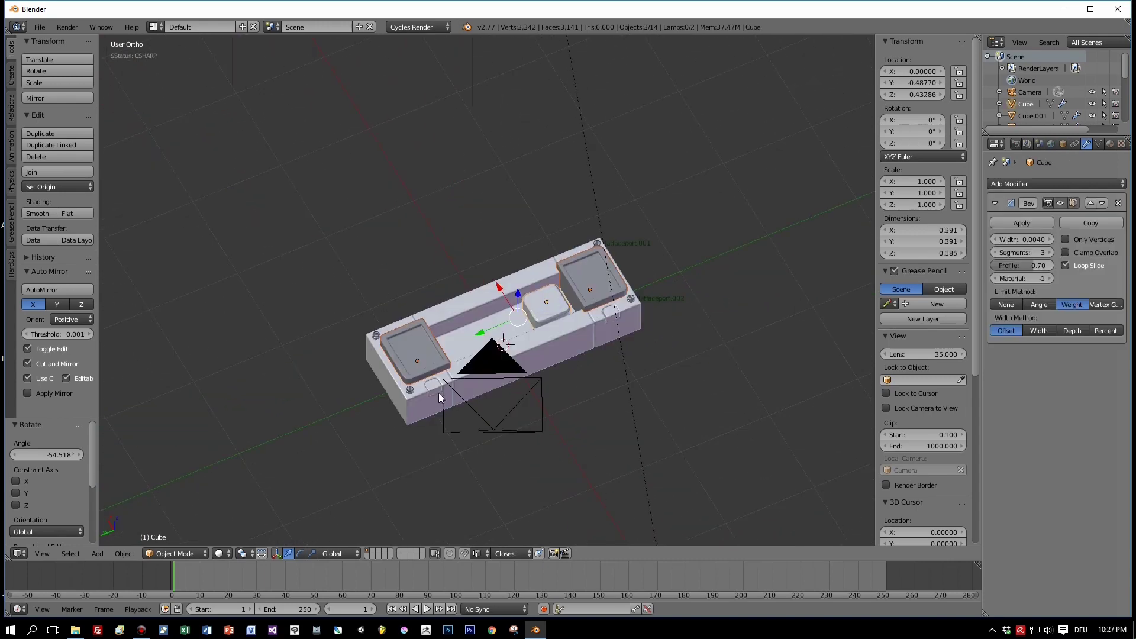
shift+right_click(437, 387)
shift+right_click(609, 312)
key(q)
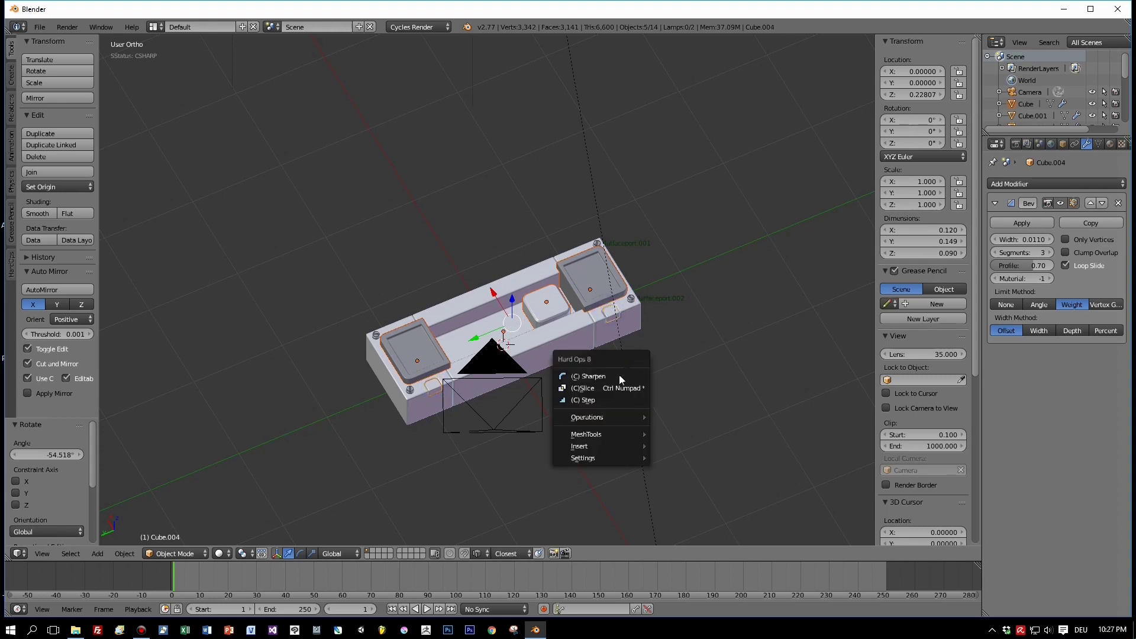
mouse_move(608, 442)
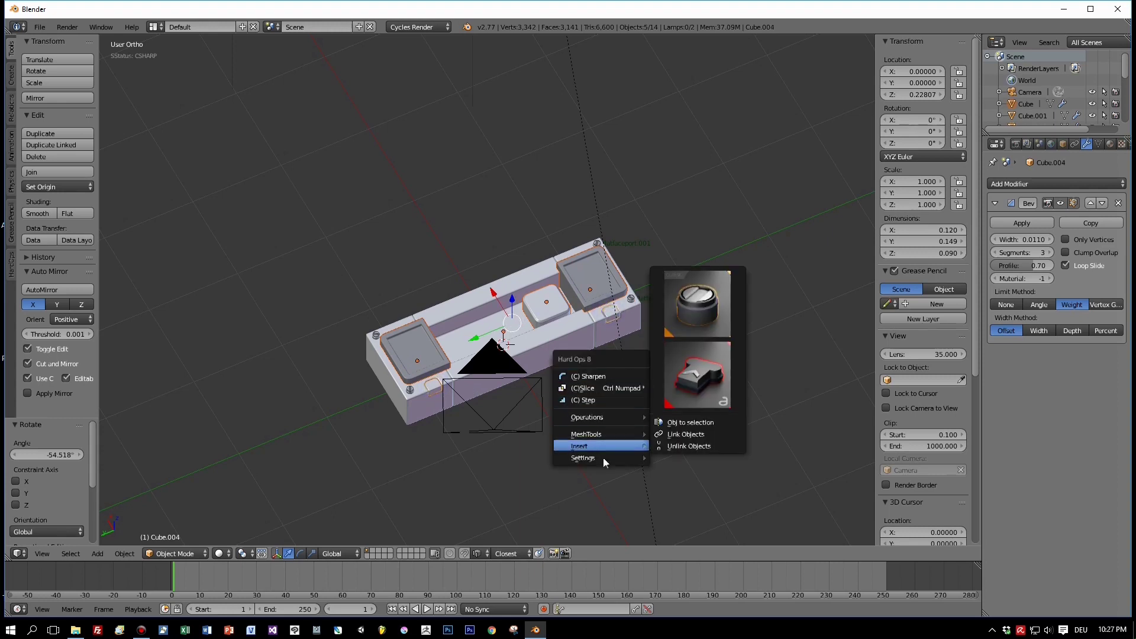
mouse_move(695, 336)
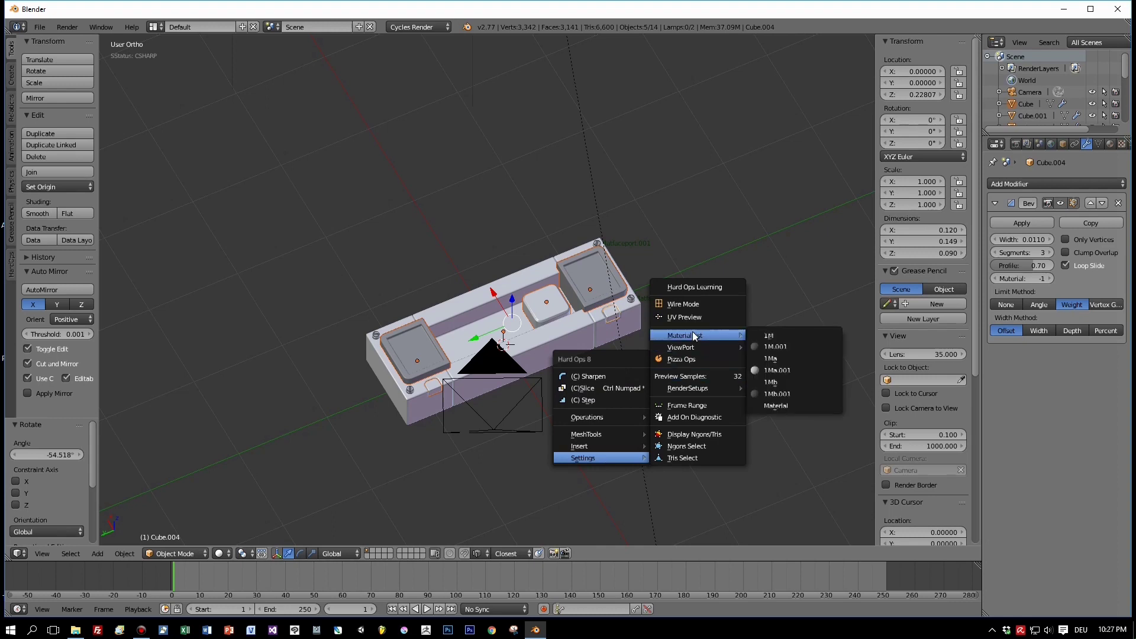
click(792, 386)
Render the scene with Cycles from the camera
scroll(634, 392, up, 2)
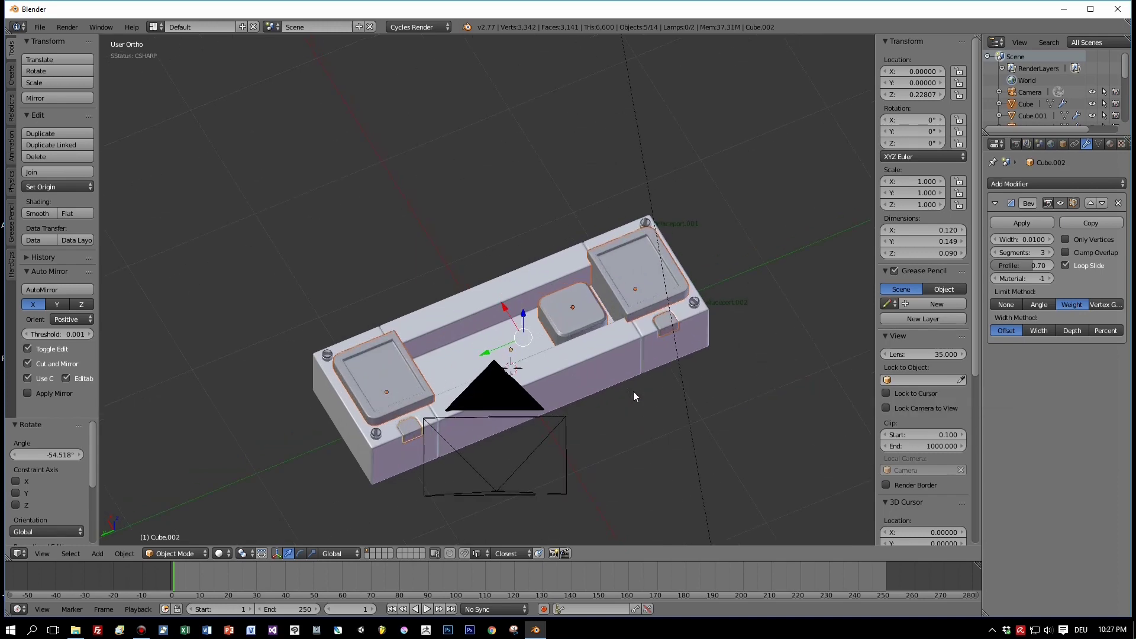
middle_drag(634, 392, 642, 388)
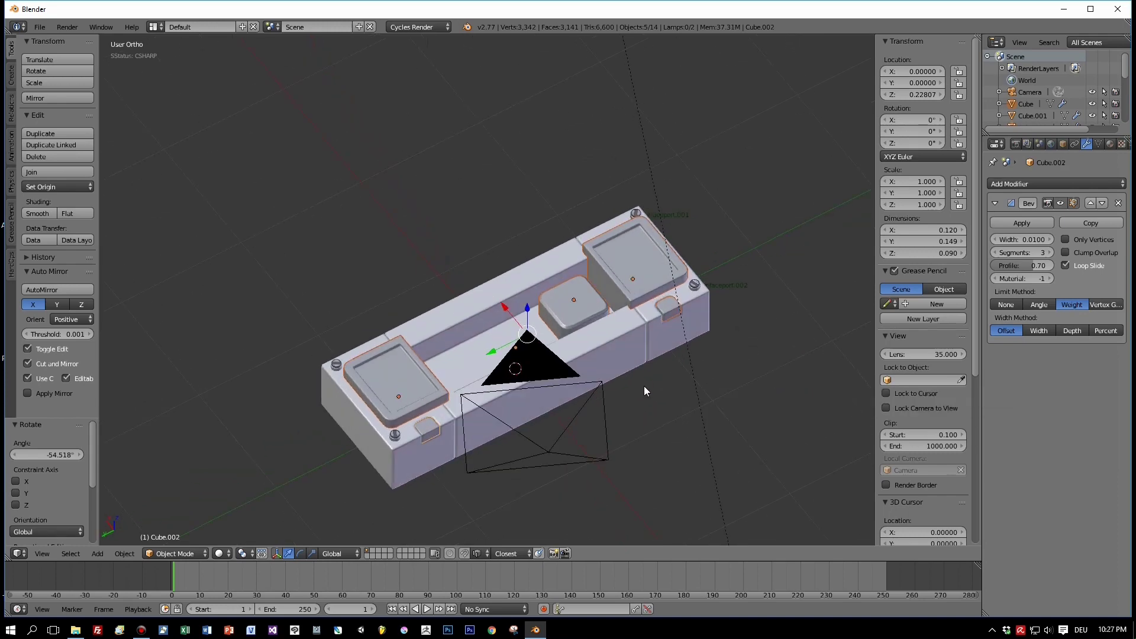
key(F12)
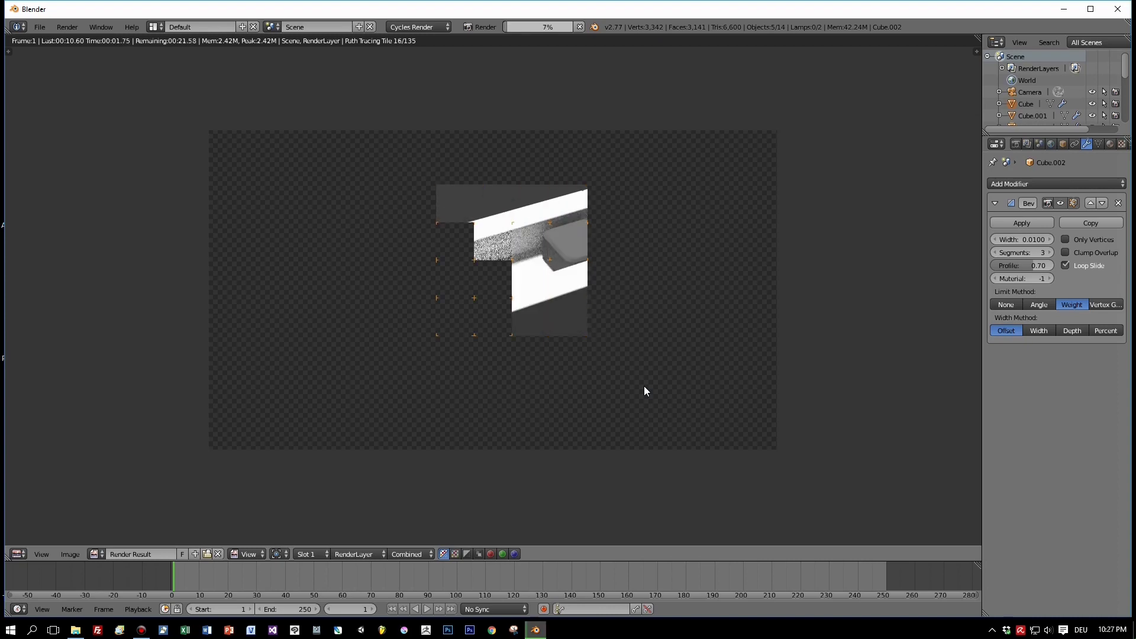
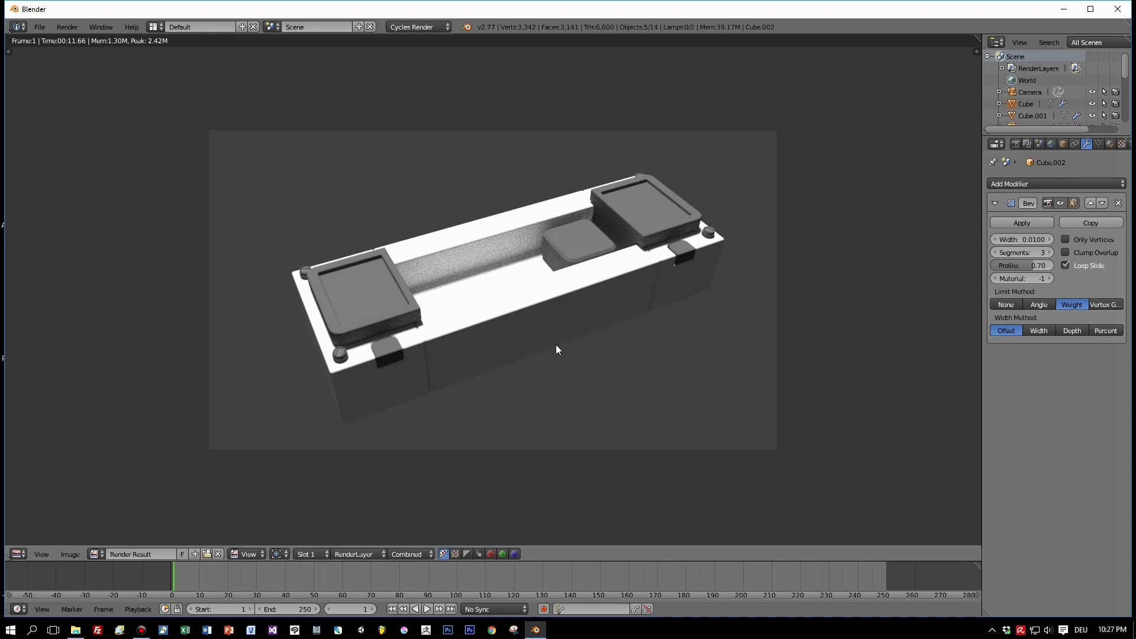
Add a mesh plane at the block's centre and move it up about 0.309 along Z, into the upper half of the block
key(Escape)
middle_drag(555, 344, 565, 391)
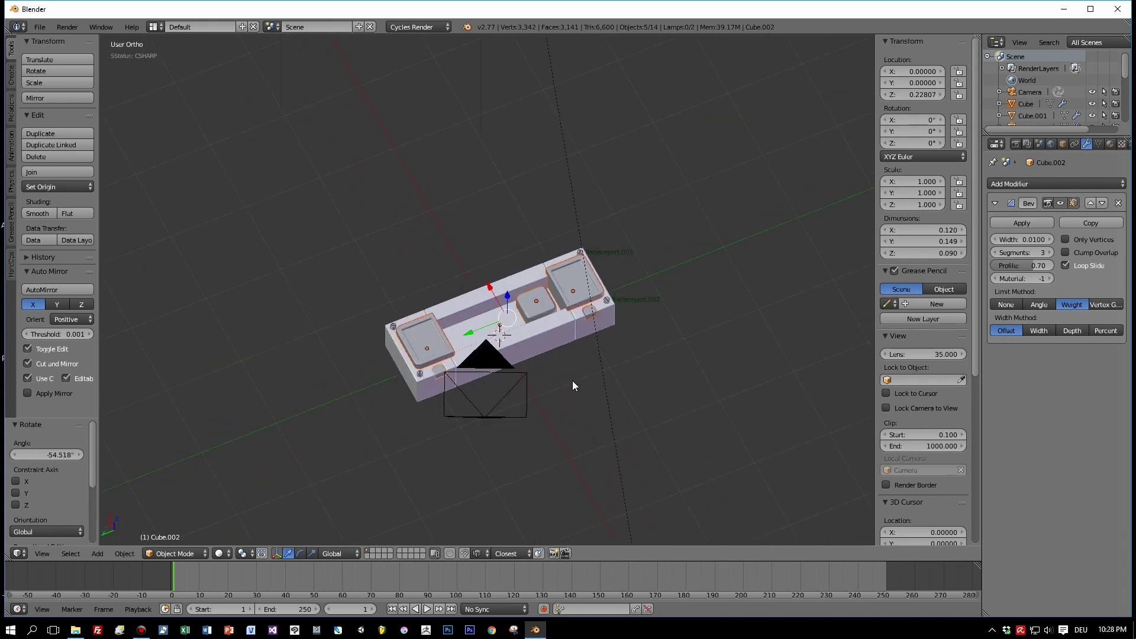
scroll(573, 386, up, 2)
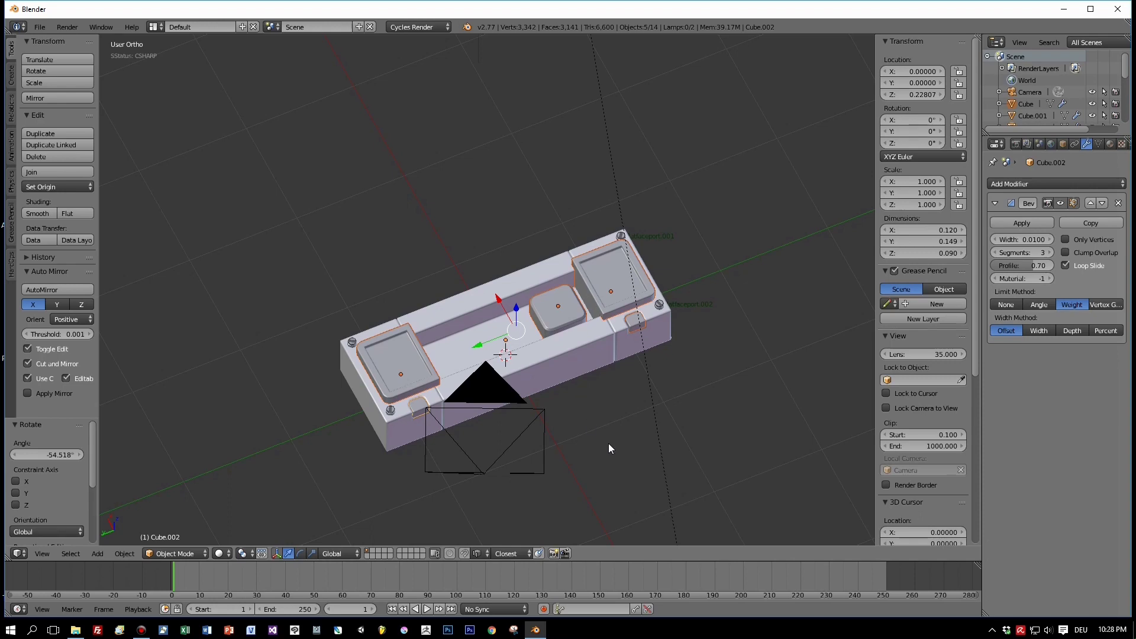
scroll(609, 445, down, 1)
middle_drag(608, 443, 575, 361)
key(ctrl+KP_3)
scroll(559, 391, down, 1)
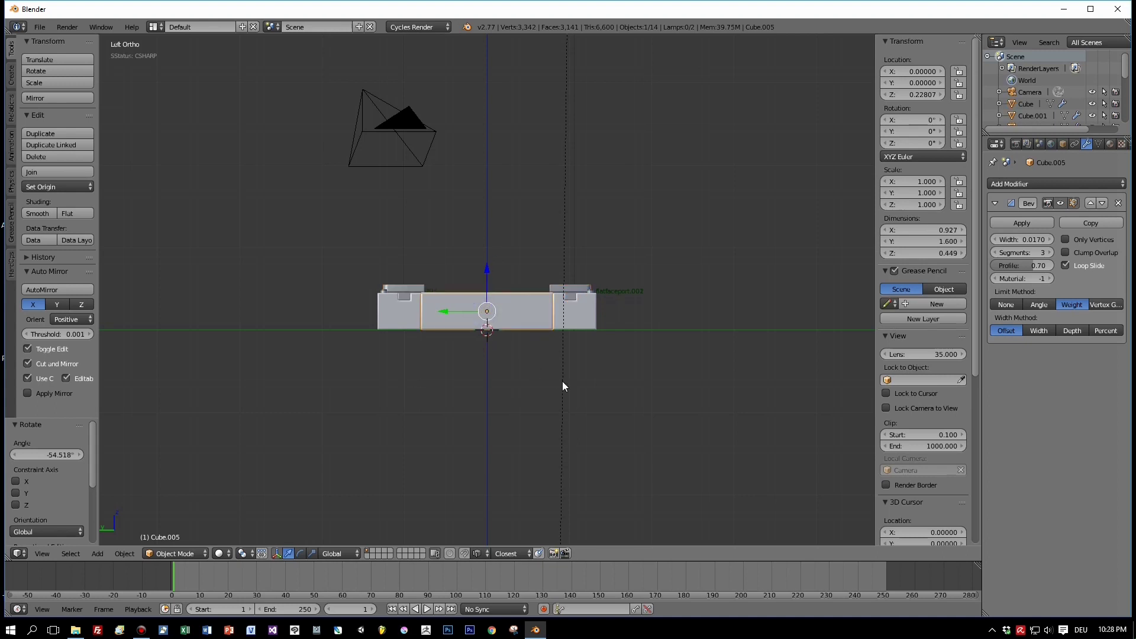
key(shift+a)
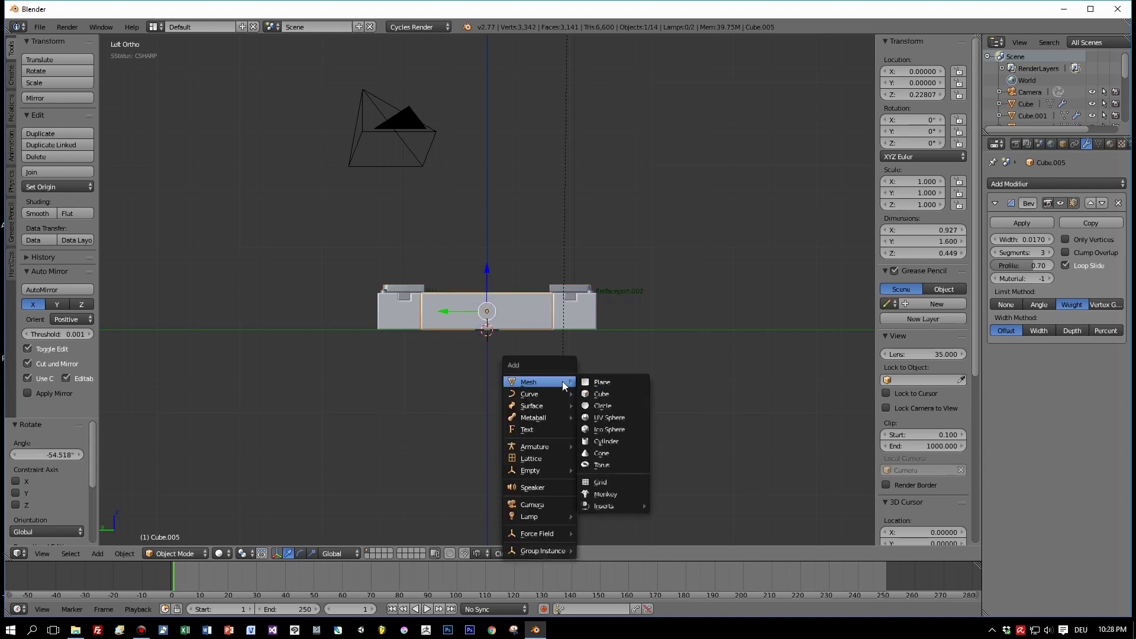
click(614, 383)
drag(488, 290, 497, 263)
middle_drag(497, 262, 496, 419)
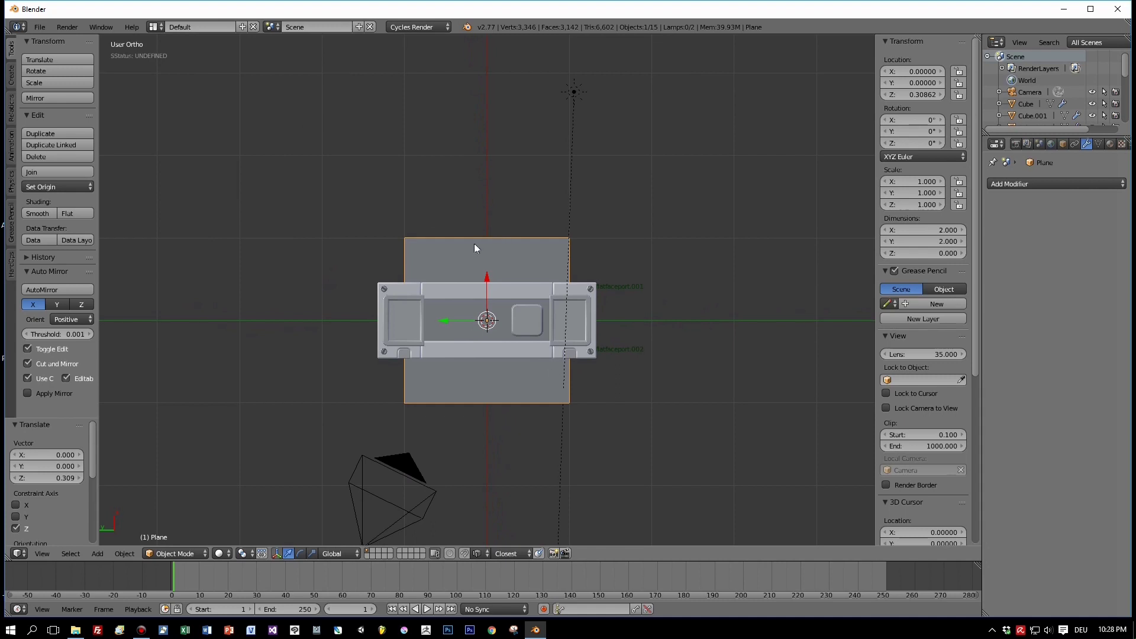
Cut two evenly spaced edge loops along X through the plane, without sliding them
key(Tab)
key(ctrl+r)
scroll(460, 253, up, 1)
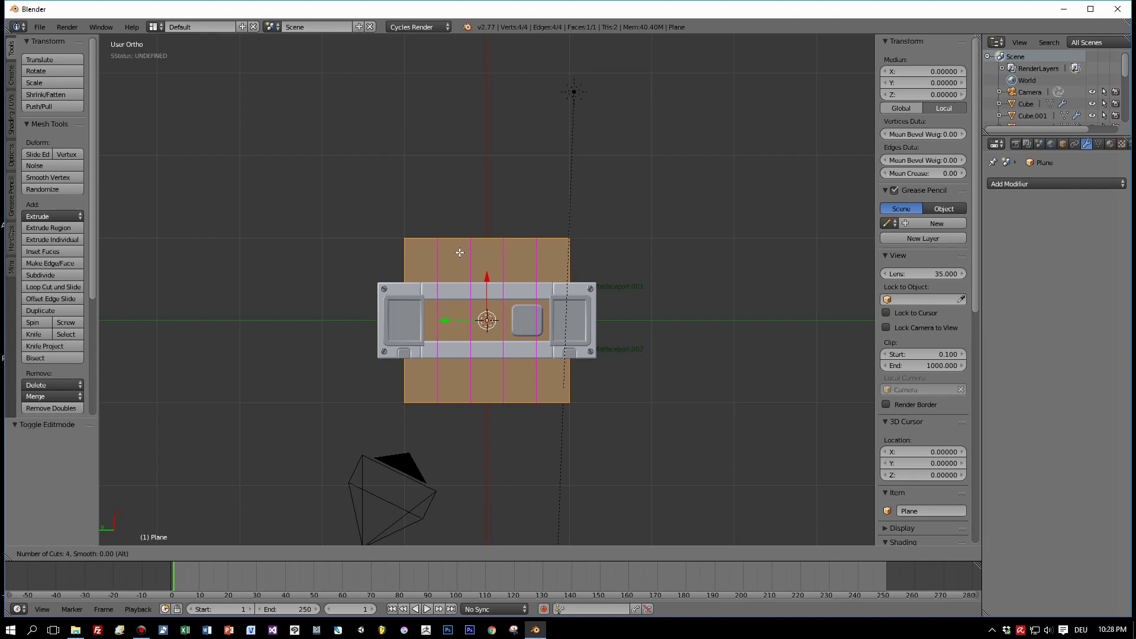
scroll(460, 253, down, 2)
click(459, 253)
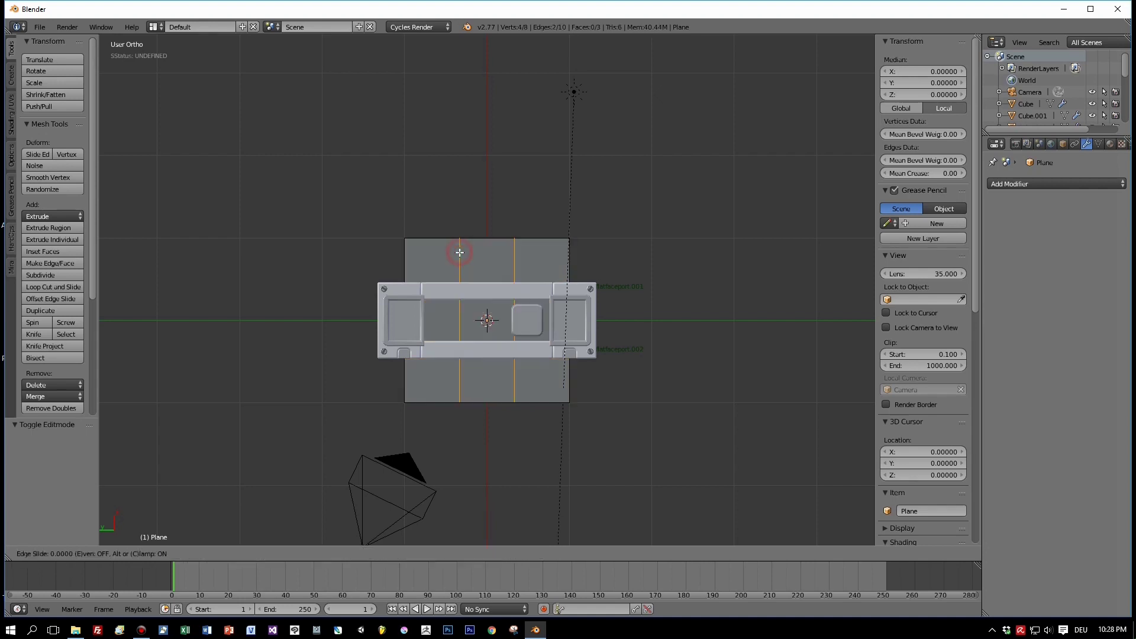
right_click(460, 250)
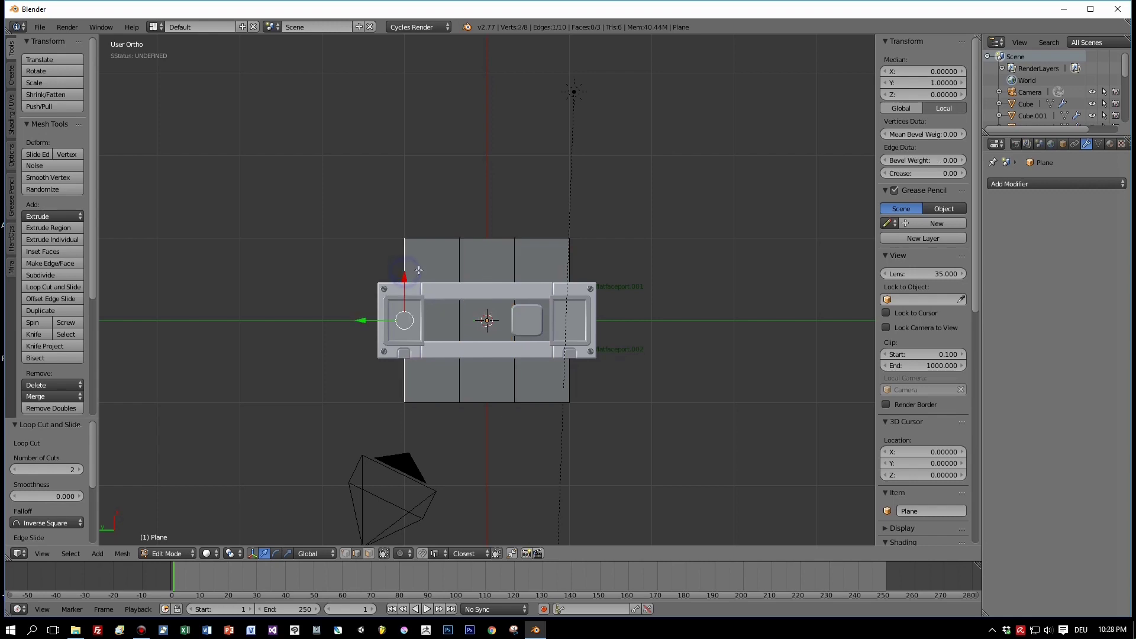
Raise the plane's two outer edges about 1.177 along Z so it forms a flat-bottomed V-shaped cutter
middle_drag(570, 272, 596, 222)
key(ctrl+KP_3)
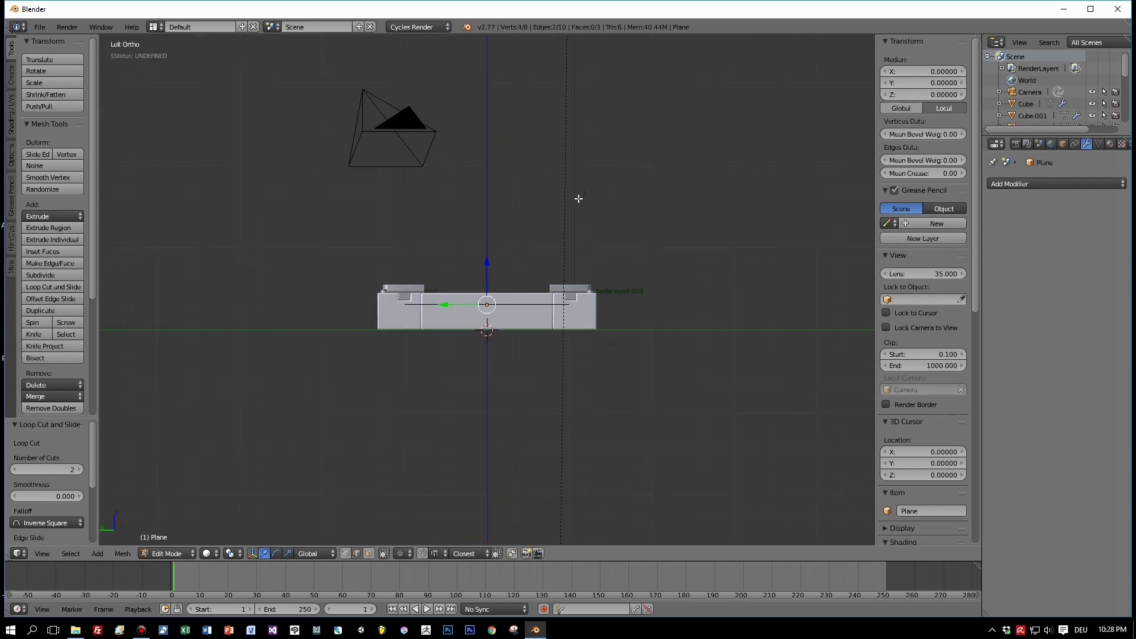
key(g)
key(z)
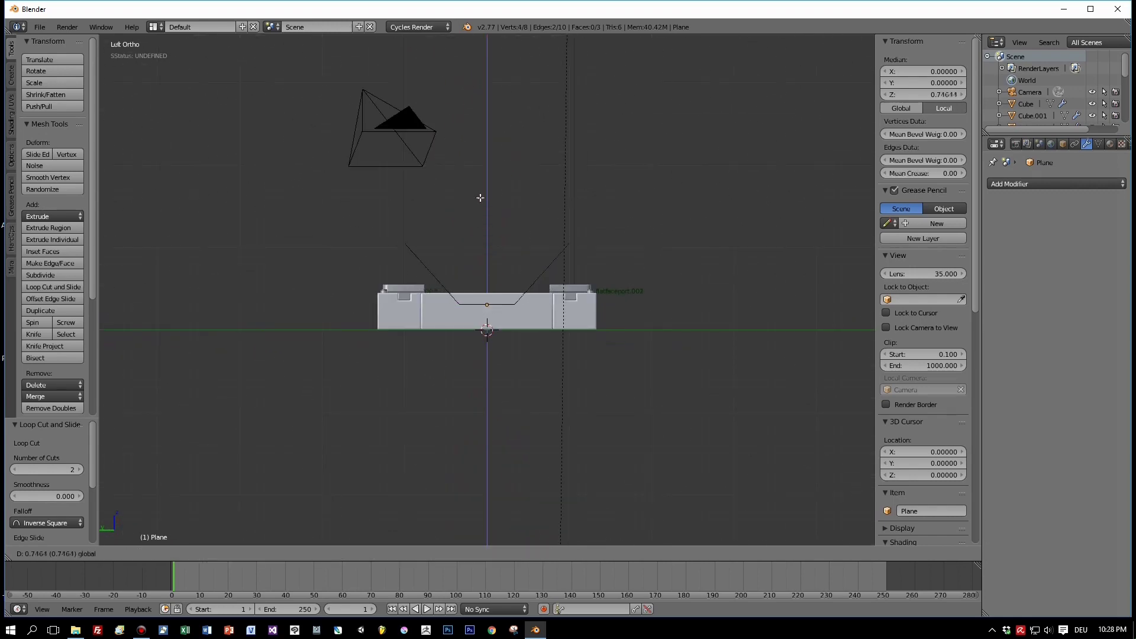
click(482, 175)
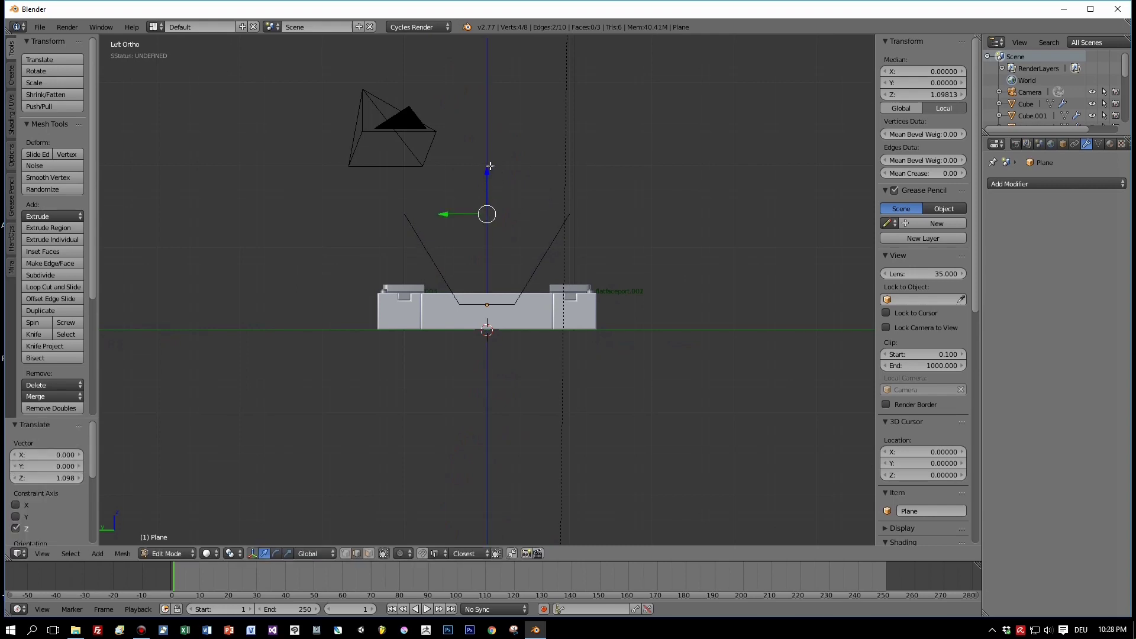
key(g)
key(z)
click(487, 163)
key(Tab)
Slice the block's middle section with the bent plane using Hard Ops CSlice
middle_drag(542, 238, 525, 308)
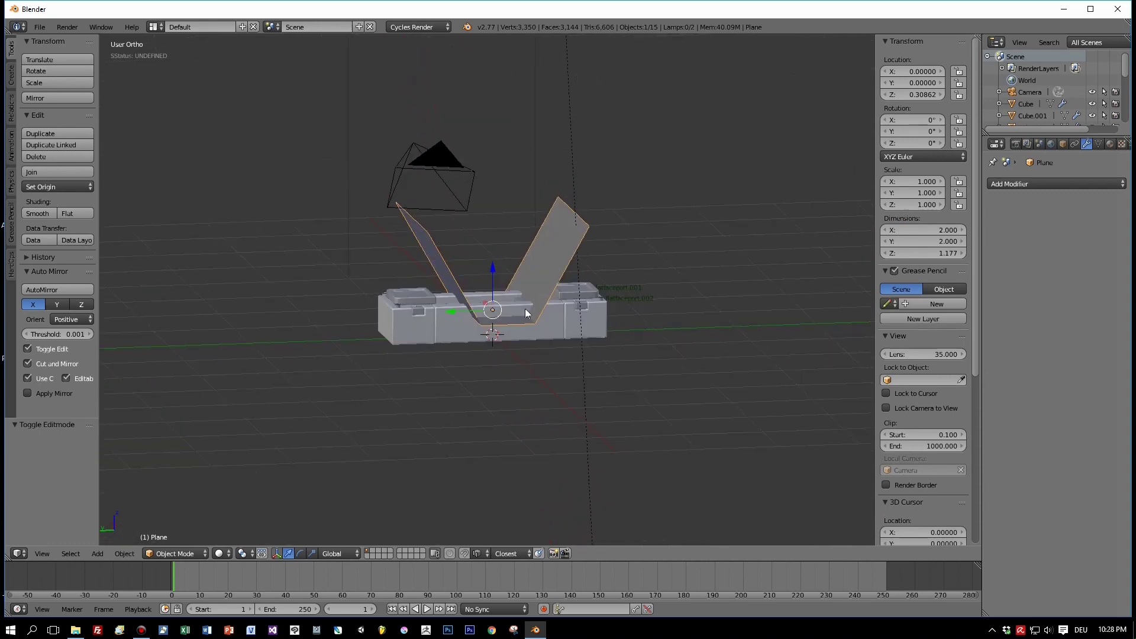
shift+right_click(470, 325)
key(q)
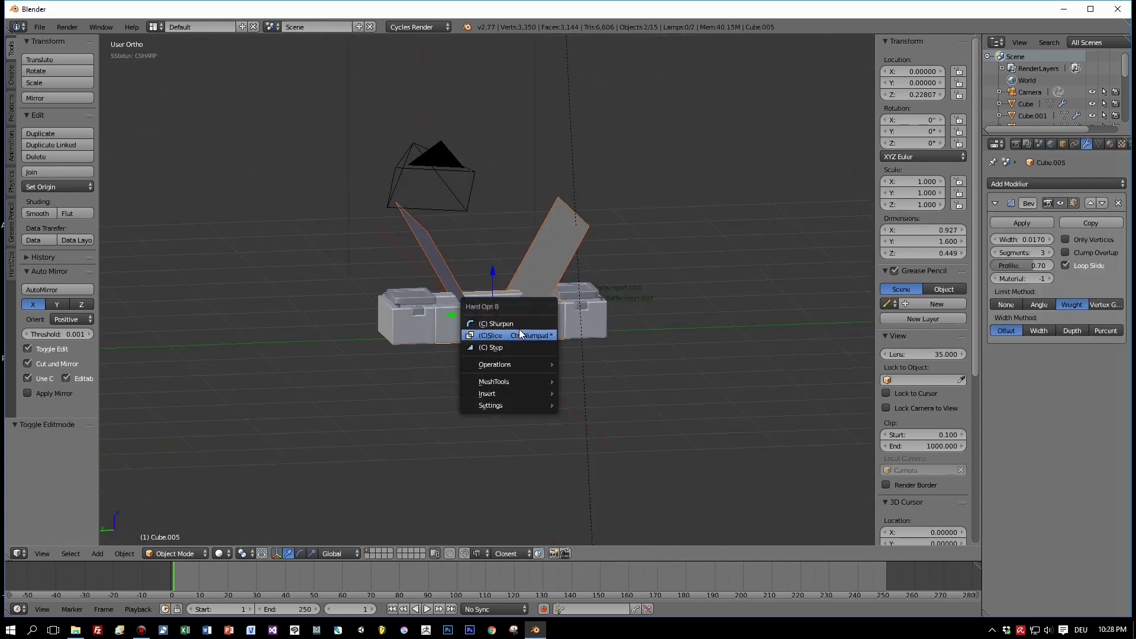
click(516, 334)
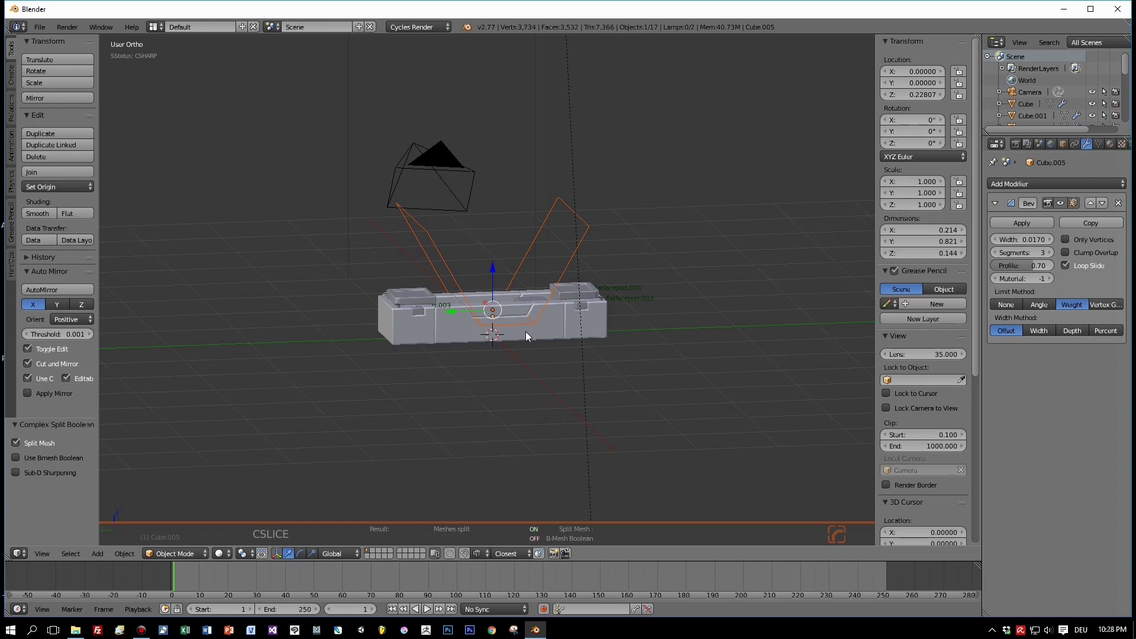
scroll(526, 333, up, 3)
mouse_move(534, 361)
middle_down()
mouse_move(542, 399)
mouse_move(540, 367)
middle_up()
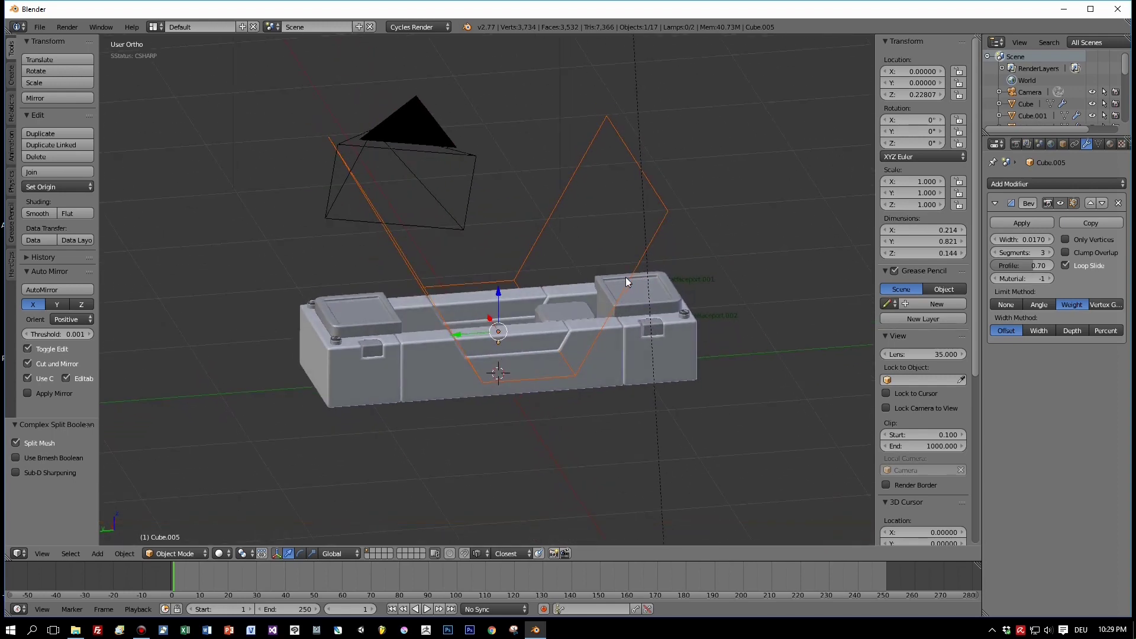
Delete the bent cutter plane
right_click(654, 235)
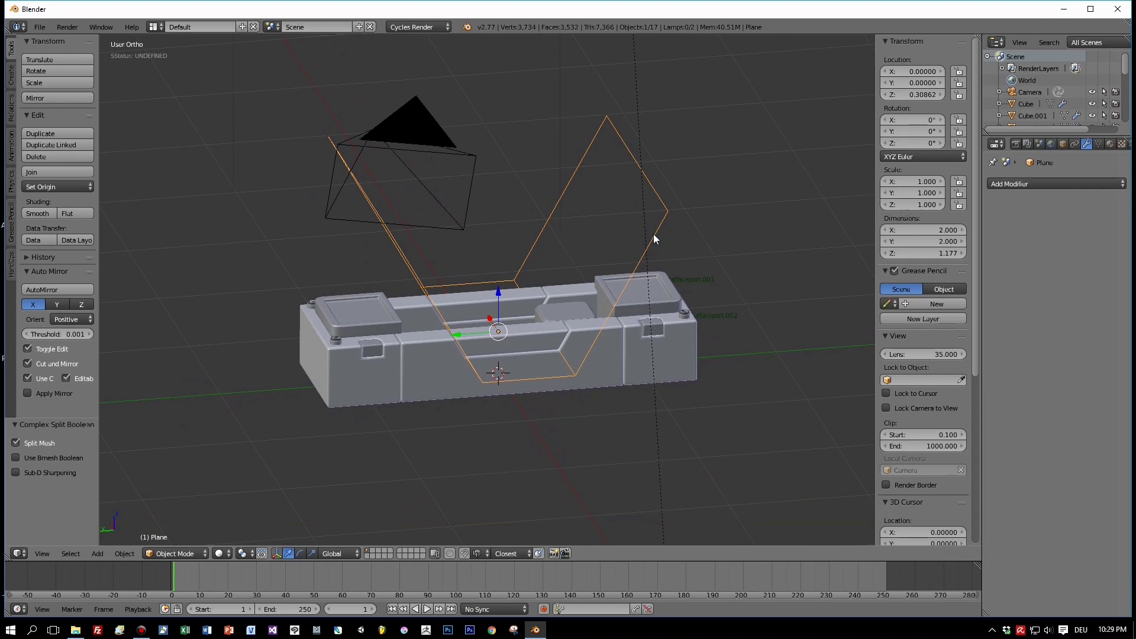
key(x)
click(653, 234)
Set the bevel width of the block's middle section to about 0.010 with Hard Ops
scroll(580, 361, up, 1)
right_click(580, 392)
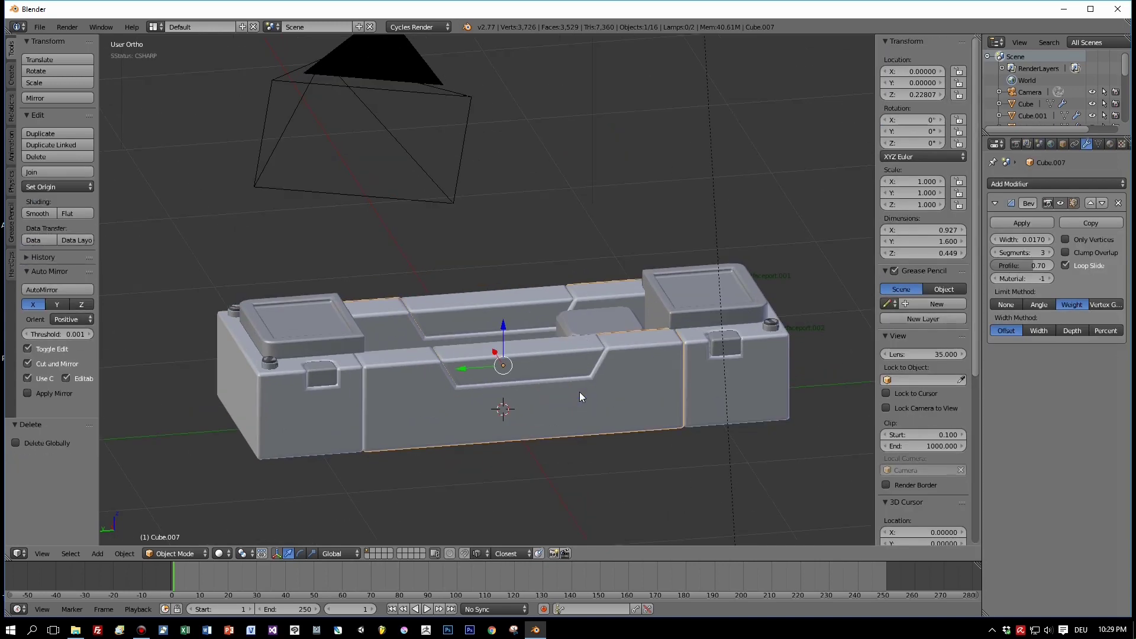
key(q)
click(572, 406)
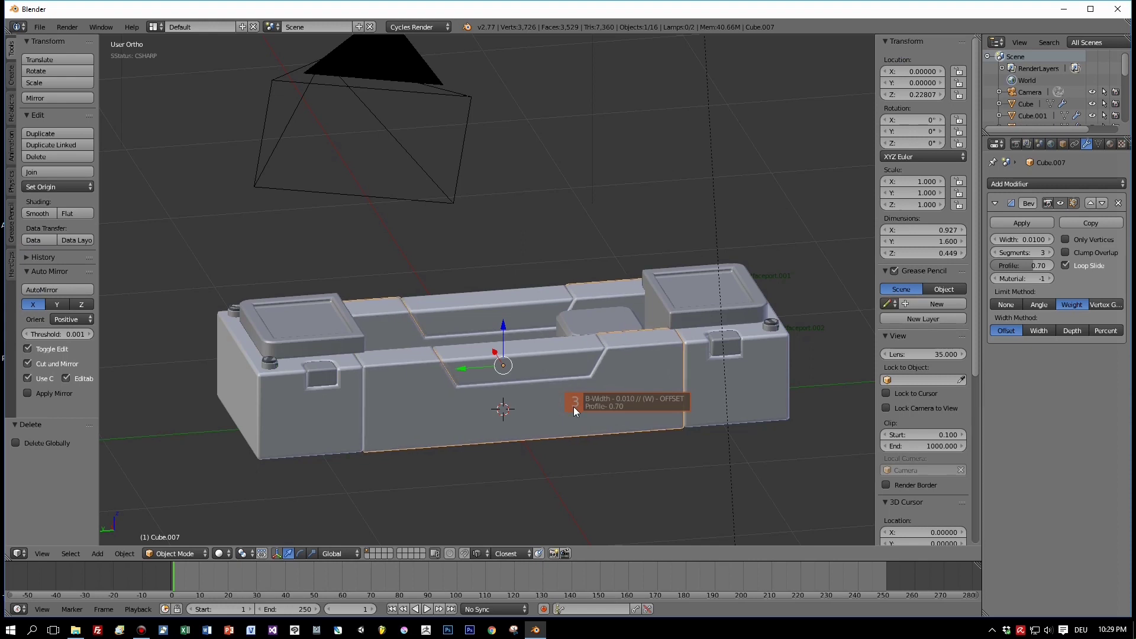
click(573, 407)
right_click(534, 368)
middle_drag(534, 368, 598, 425)
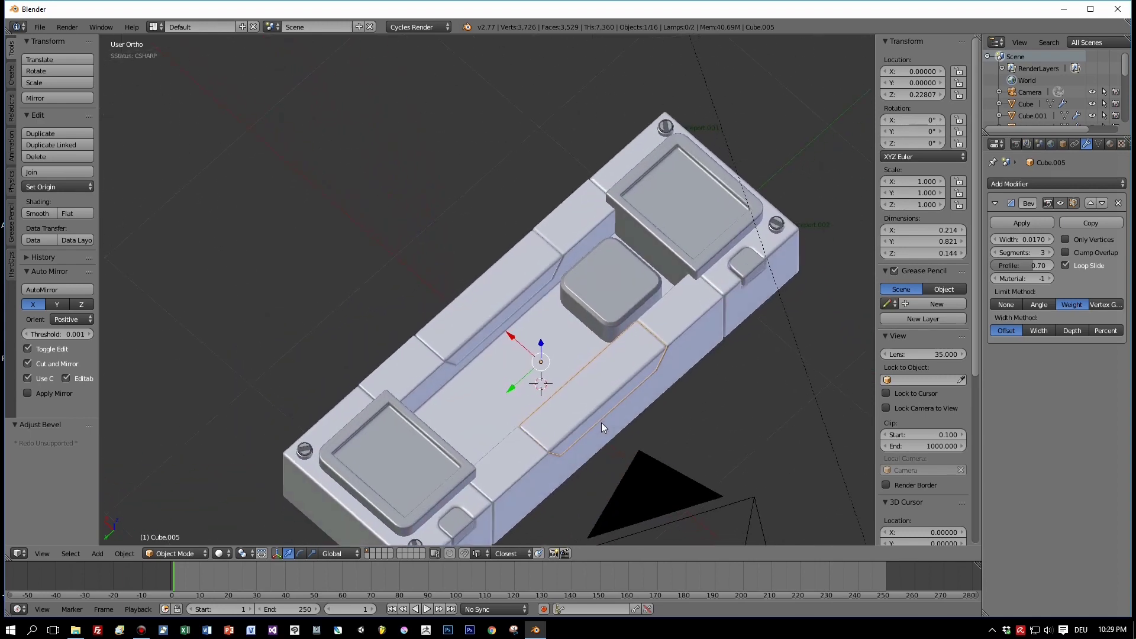
shift+right_click(483, 310)
key(q)
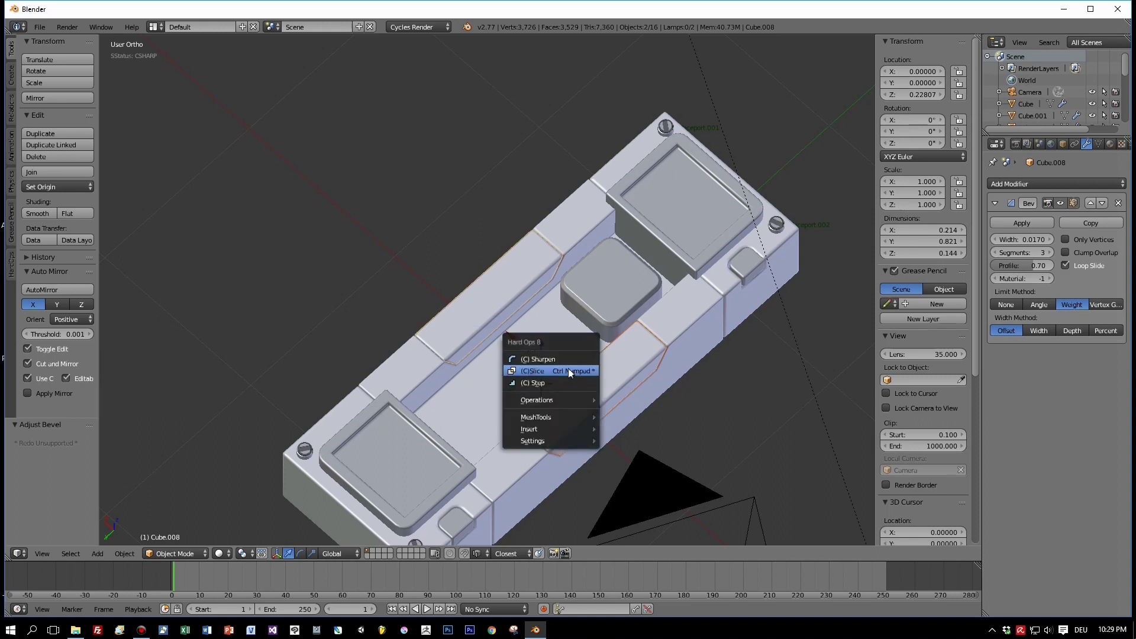
right_click(502, 305)
Set the bevel width of the sliced insert on the negative X side to 0.016 with Hard Ops
right_click(591, 413)
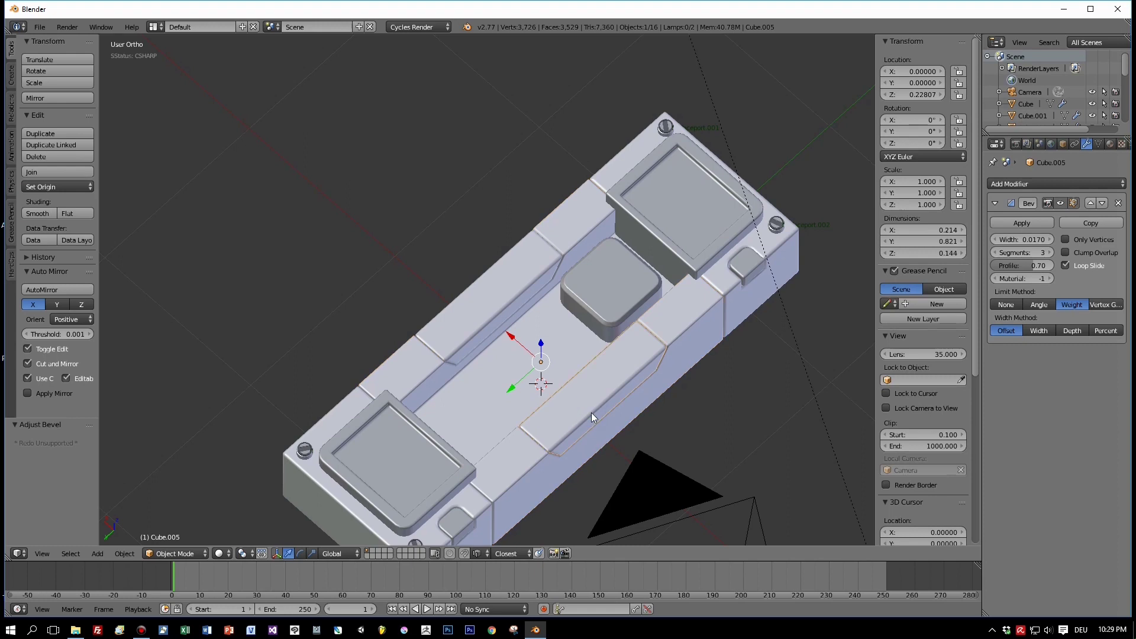
key(q)
click(591, 413)
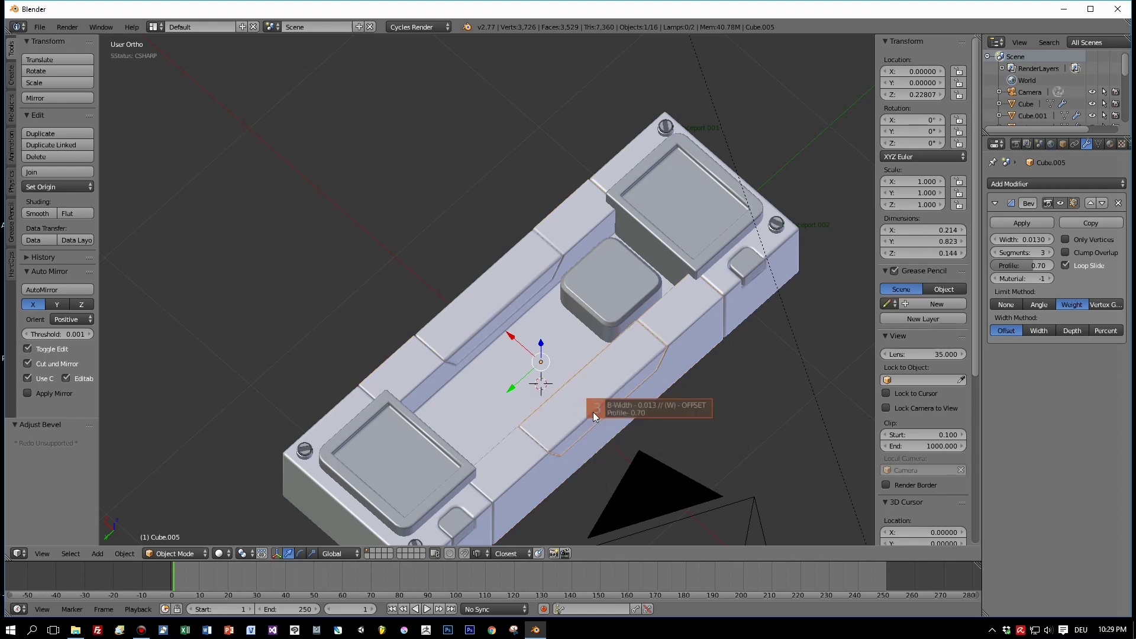
click(592, 412)
Set the bevel width of the sliced insert on the positive X side to about 0.014 with Hard Ops
right_click(464, 312)
key(q)
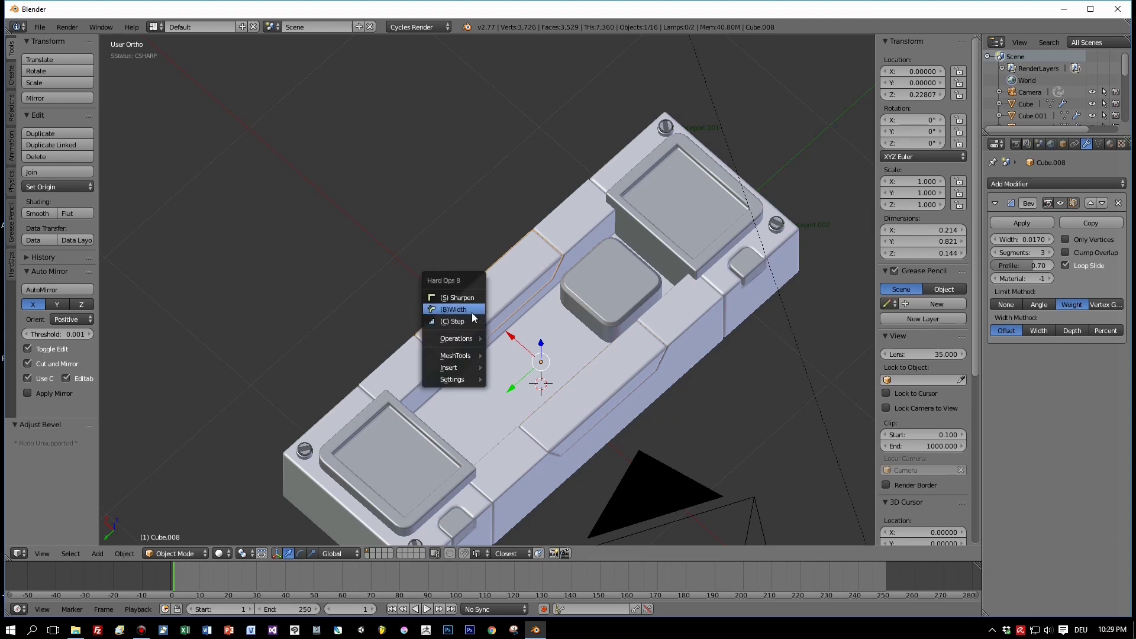
click(471, 312)
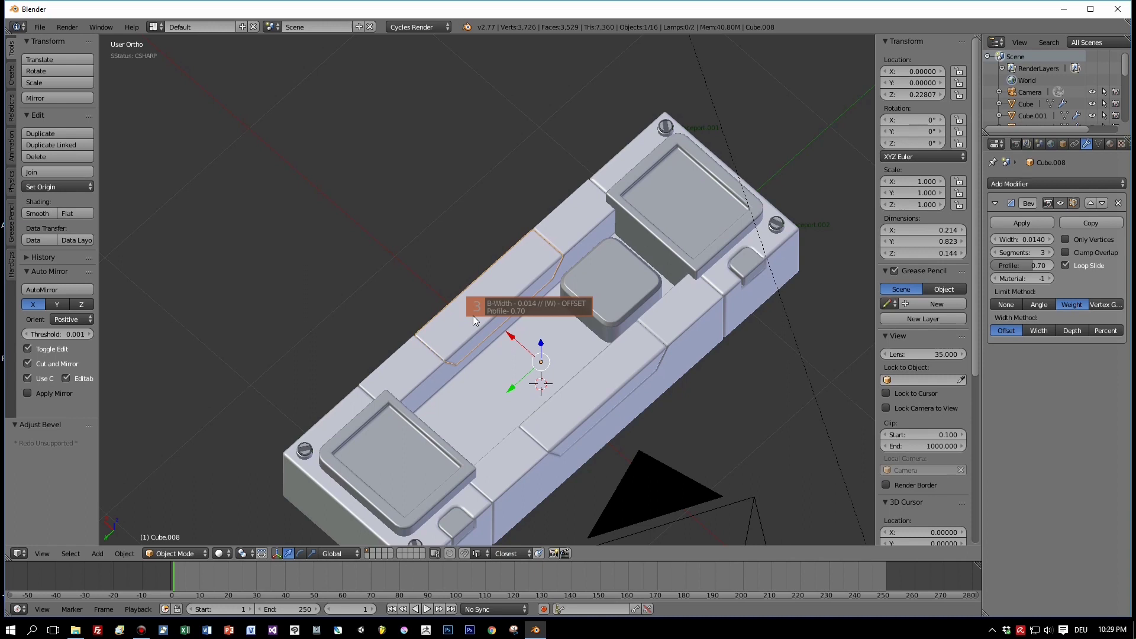
click(473, 315)
Bevel the inner top edge of the negative X insert by about 0.157 with one segment, making a sloped face
right_click(561, 420)
key(Tab)
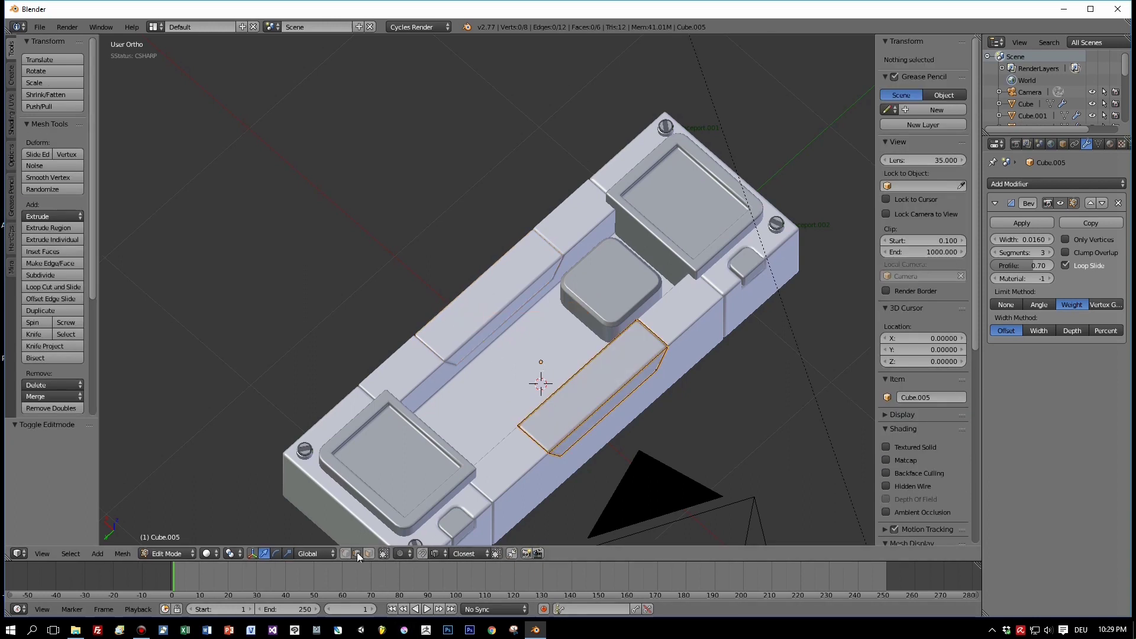
right_click(571, 379)
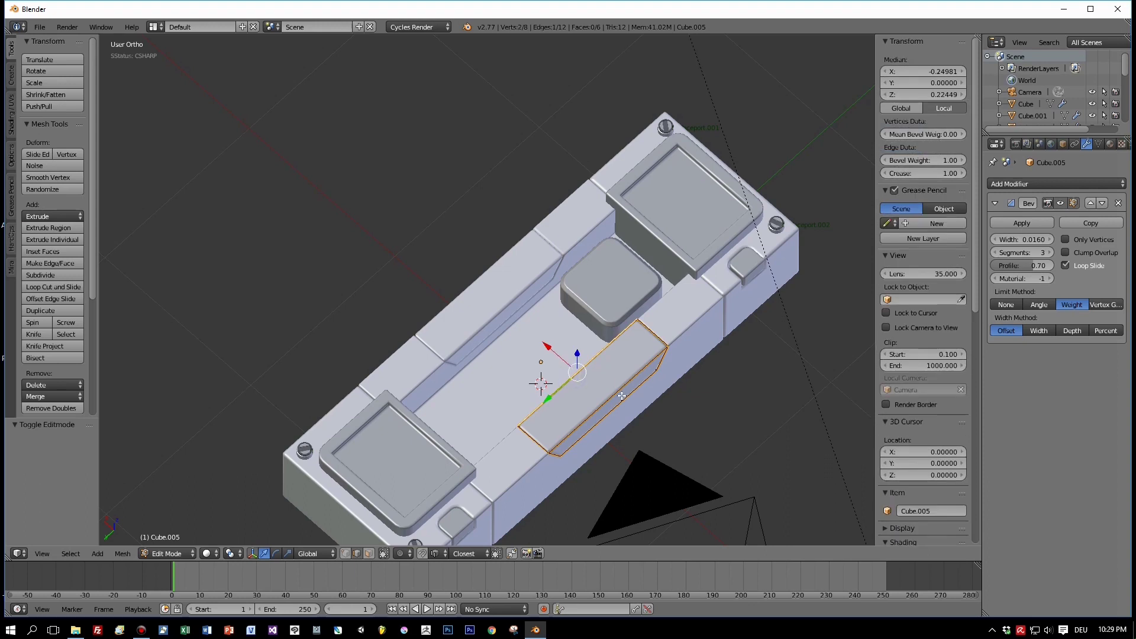
key(ctrl+b)
scroll(625, 400, up, 2)
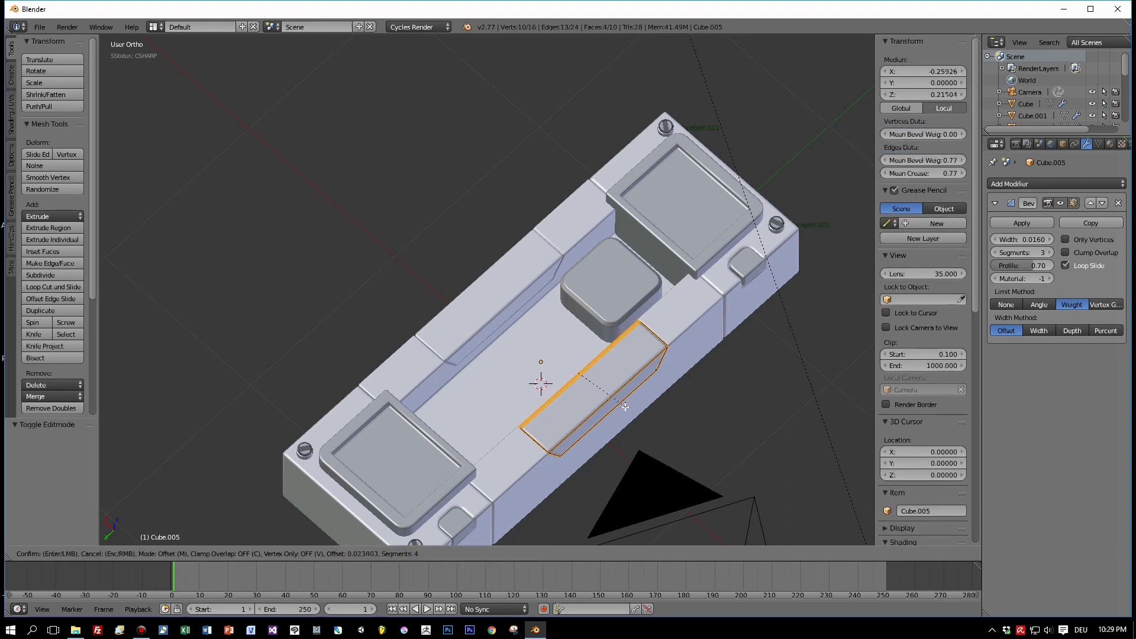
scroll(638, 423, up, 2)
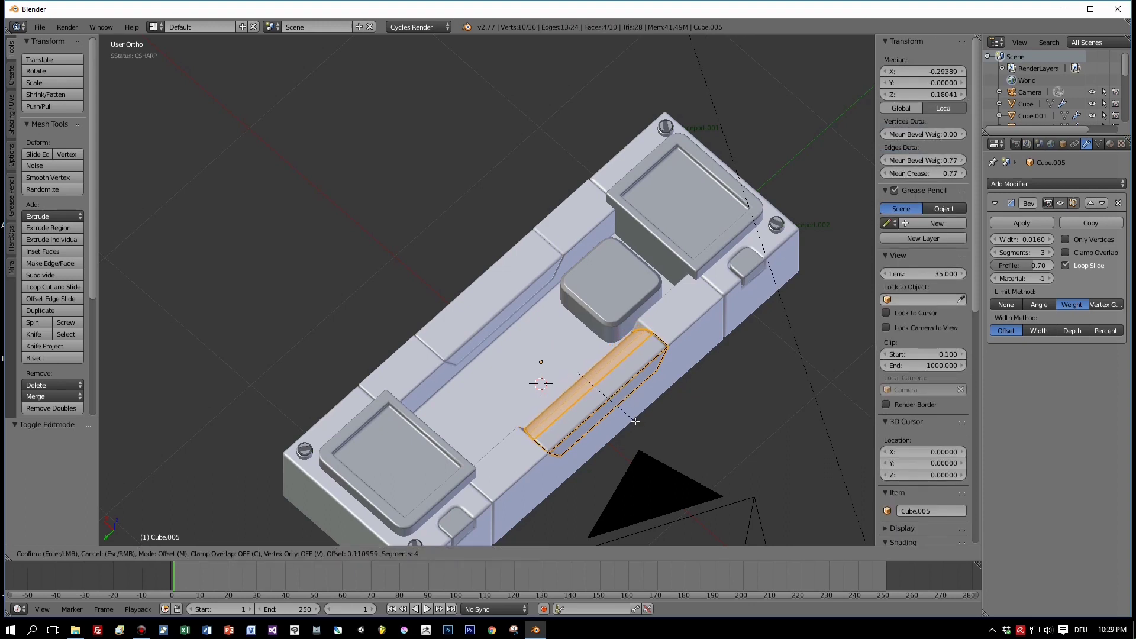
scroll(640, 428, down, 5)
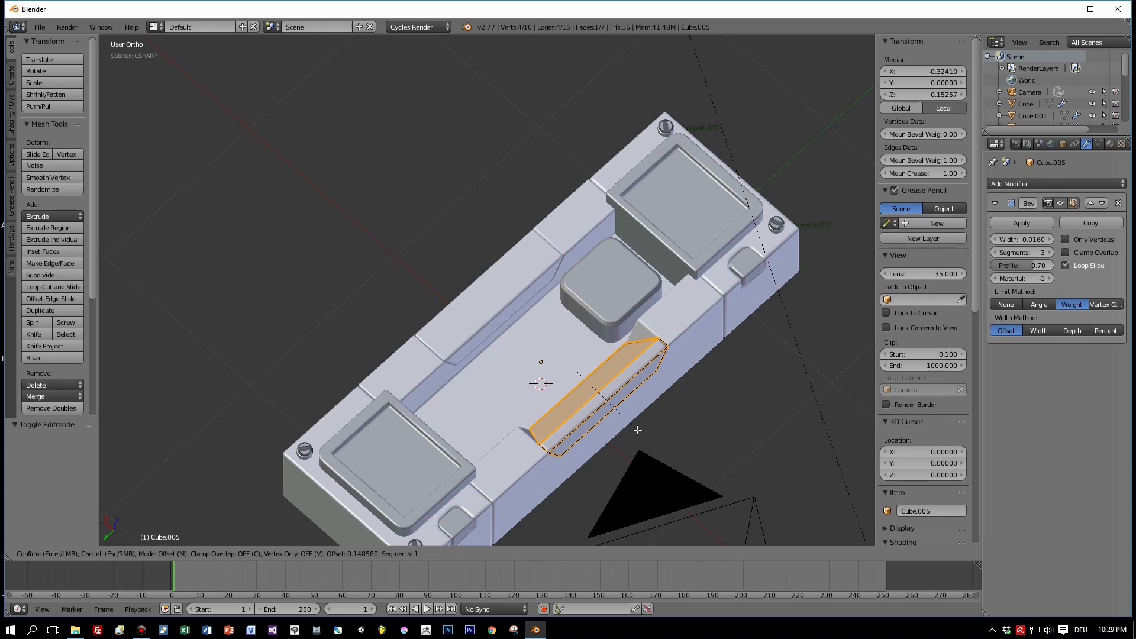
click(639, 432)
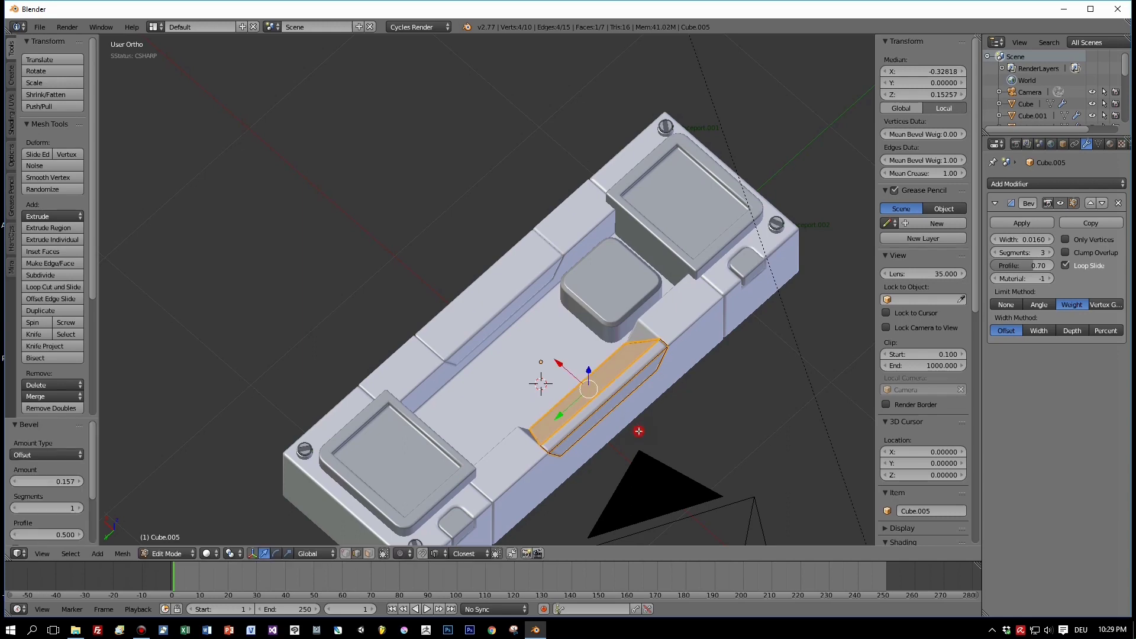
key(Tab)
Mirror the sloped insert across X with a Mirror modifier to repeat it on the opposite side of the recess
middle_drag(644, 431, 589, 416)
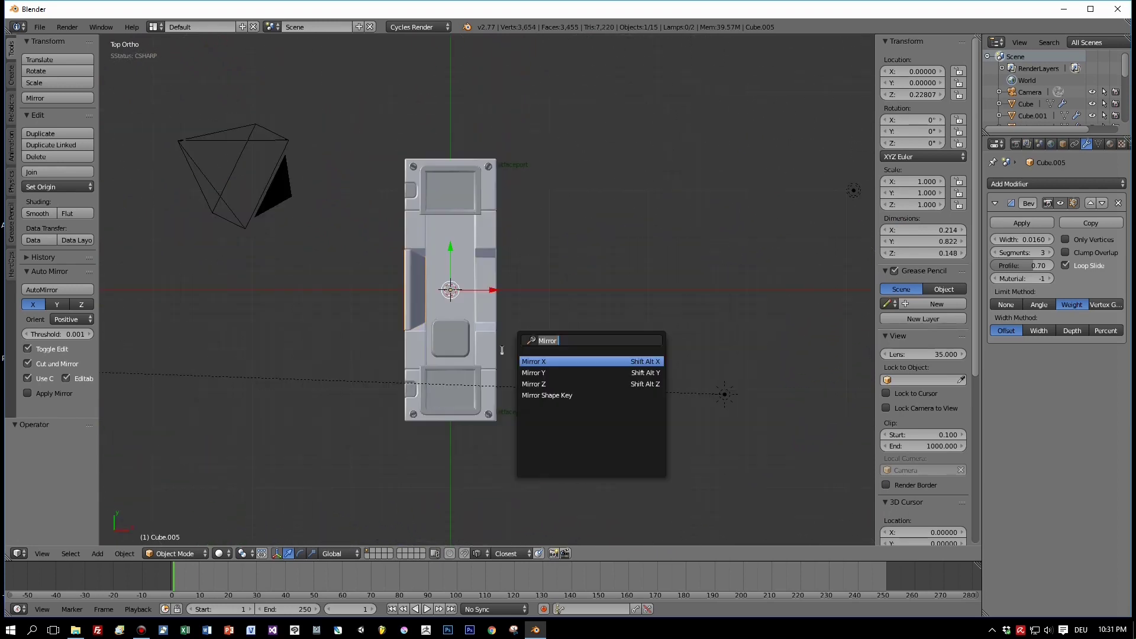
click(555, 363)
middle_drag(554, 365, 547, 342)
key(Tab)
scroll(594, 349, down, 3)
key(Tab)
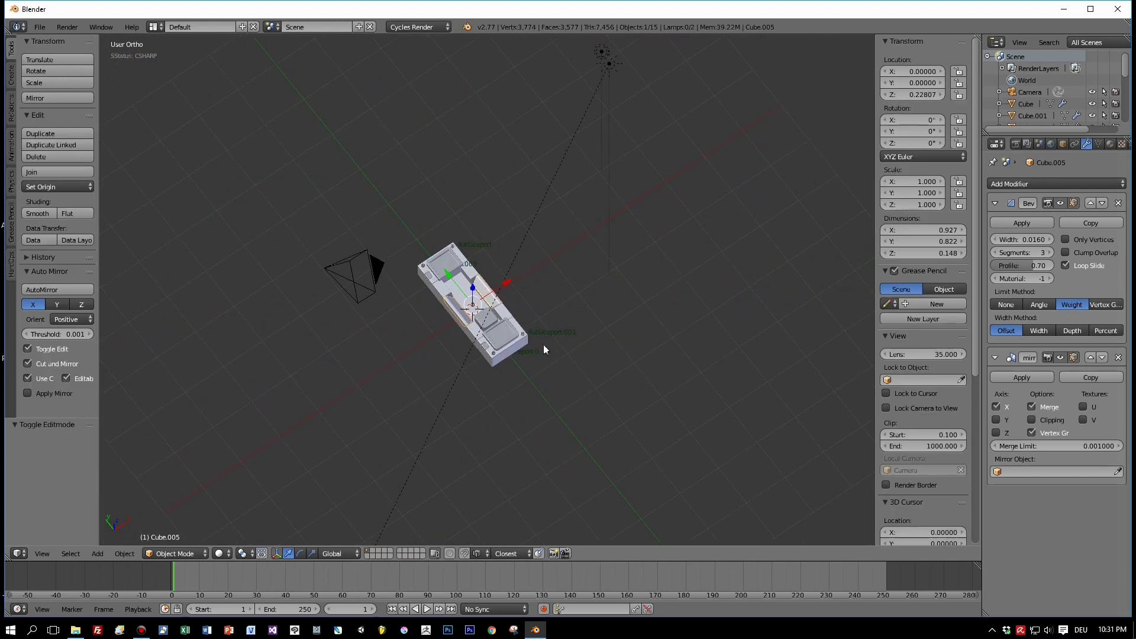
scroll(535, 343, up, 4)
key(ctrl+z)
key(ctrl+shift+z)
mouse_move(448, 354)
middle_down()
mouse_move(472, 339)
mouse_move(466, 355)
mouse_move(454, 349)
middle_up()
scroll(466, 343, up, 2)
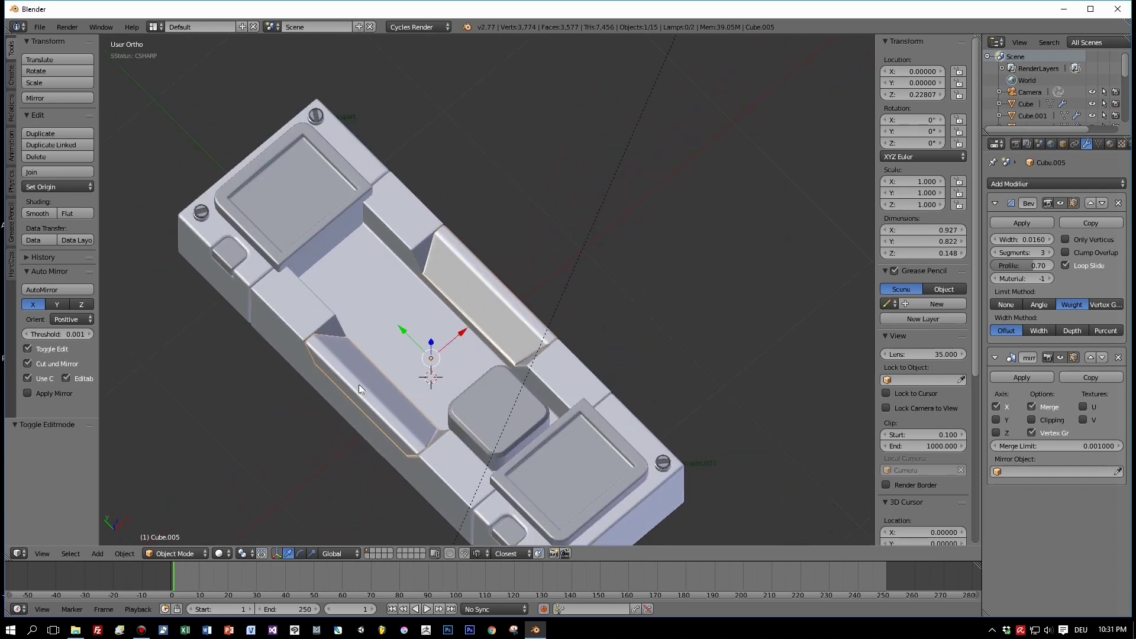
Render the updated block with Cycles from the camera, and return to the 3D view
scroll(399, 358, down, 4)
middle_drag(398, 358, 636, 300)
key(F12)
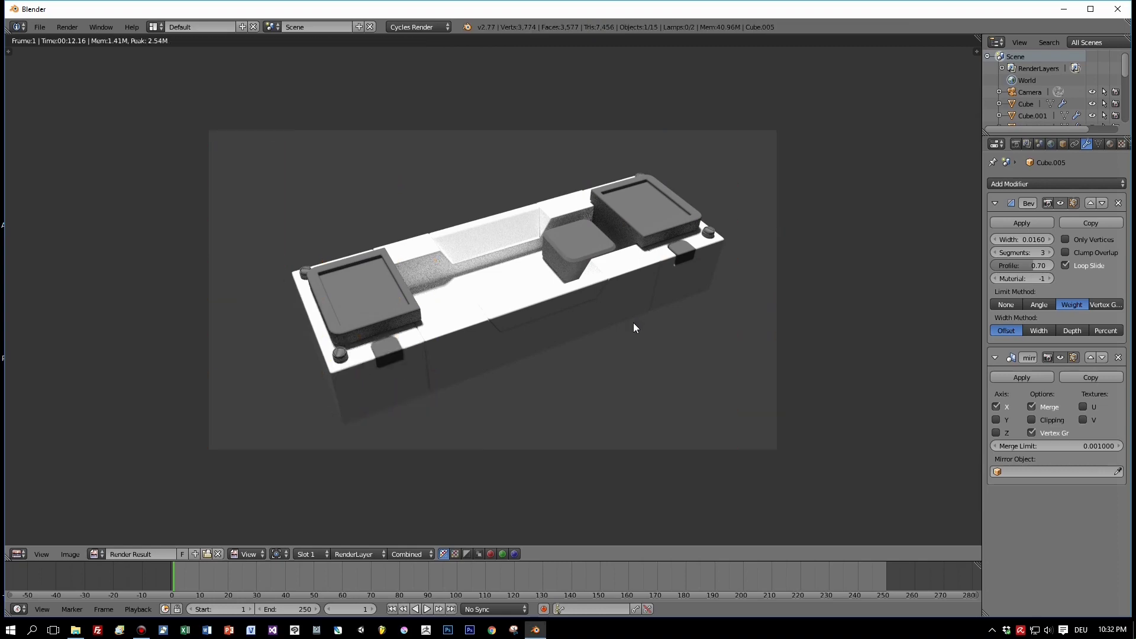
key(Escape)
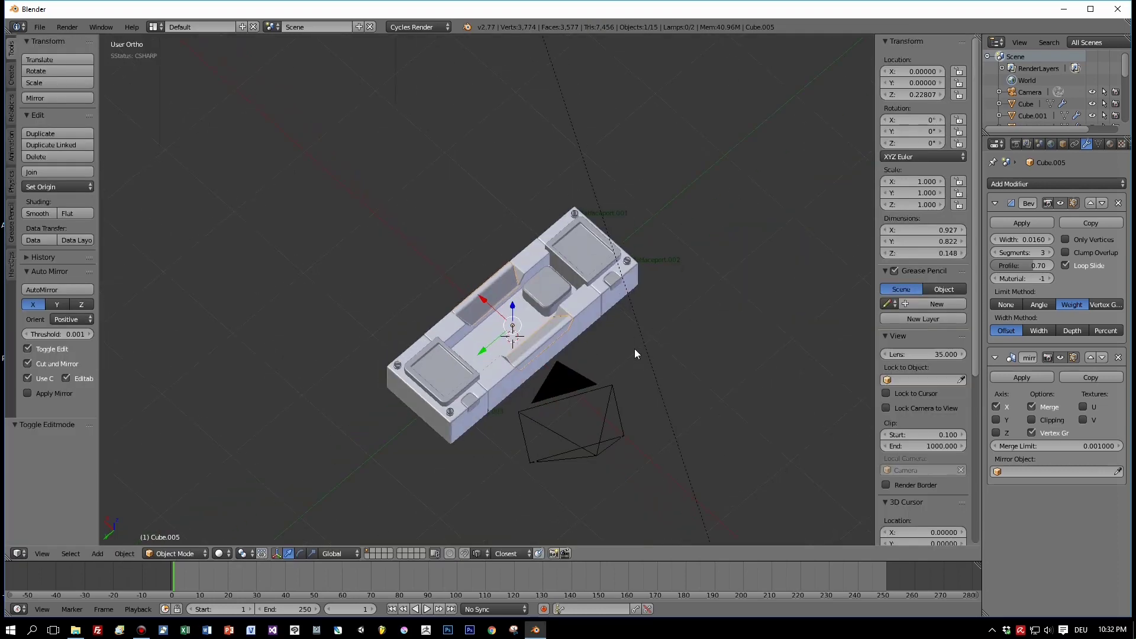
scroll(634, 352, up, 3)
middle_drag(591, 371, 527, 268)
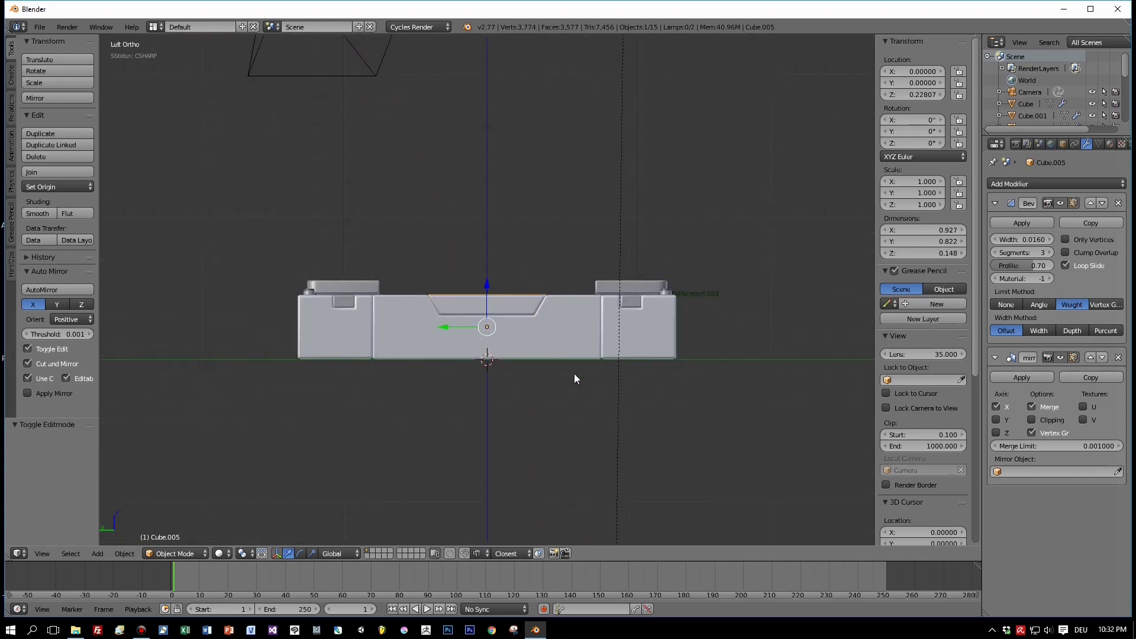
right_click(459, 350)
key(Tab)
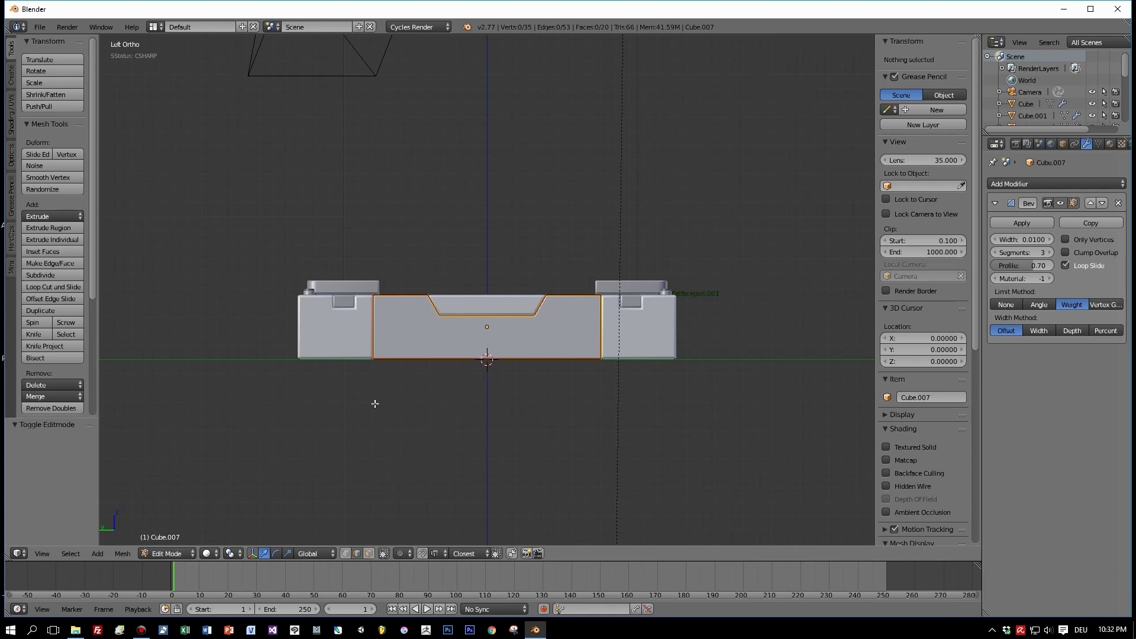
key(ctrl+r)
scroll(398, 311, up, 1)
key(Escape)
key(Tab)
key(Tab)
key(ctrl+r)
scroll(417, 398, down, 1)
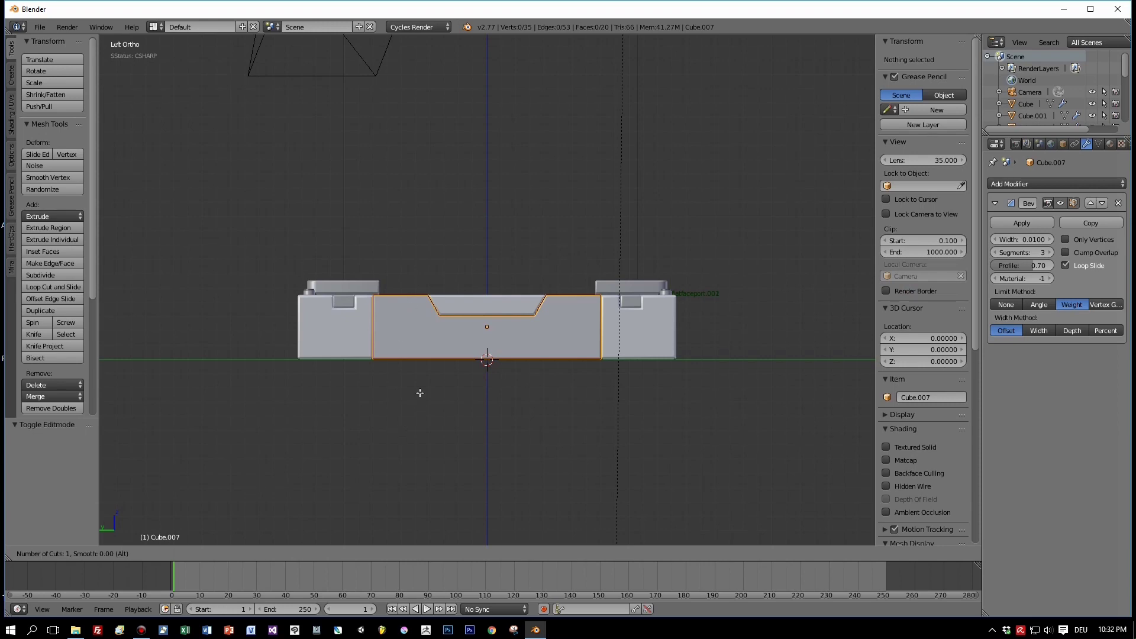
key(Escape)
mouse_move(461, 405)
middle_down()
mouse_move(480, 452)
mouse_move(464, 499)
mouse_move(452, 482)
mouse_move(463, 406)
middle_up()
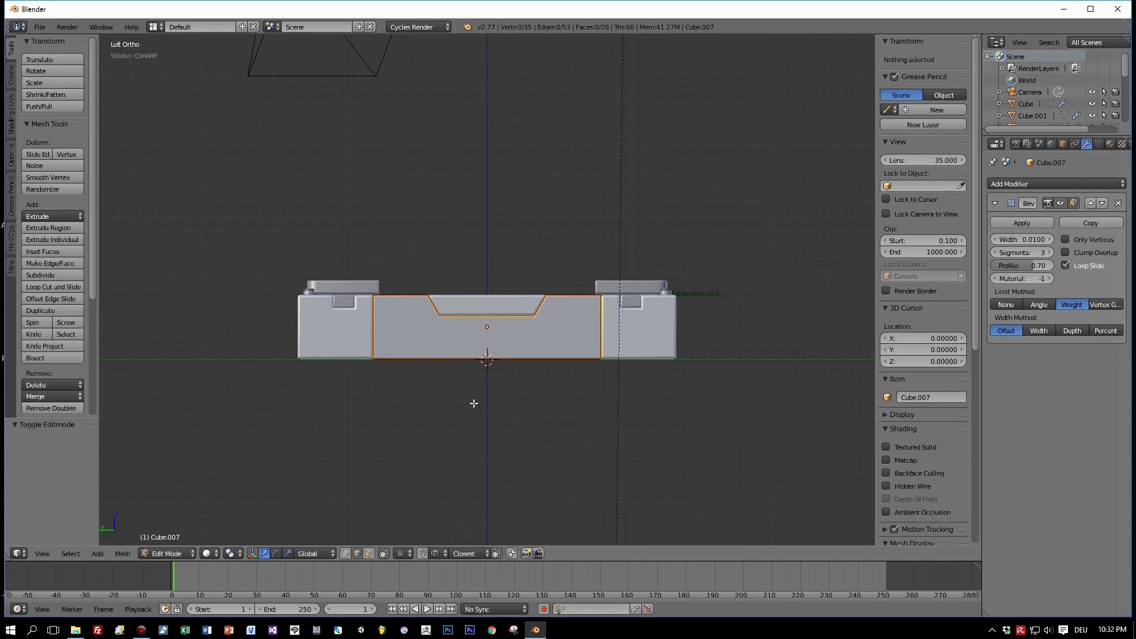
middle_drag(479, 372, 523, 477)
key(Tab)
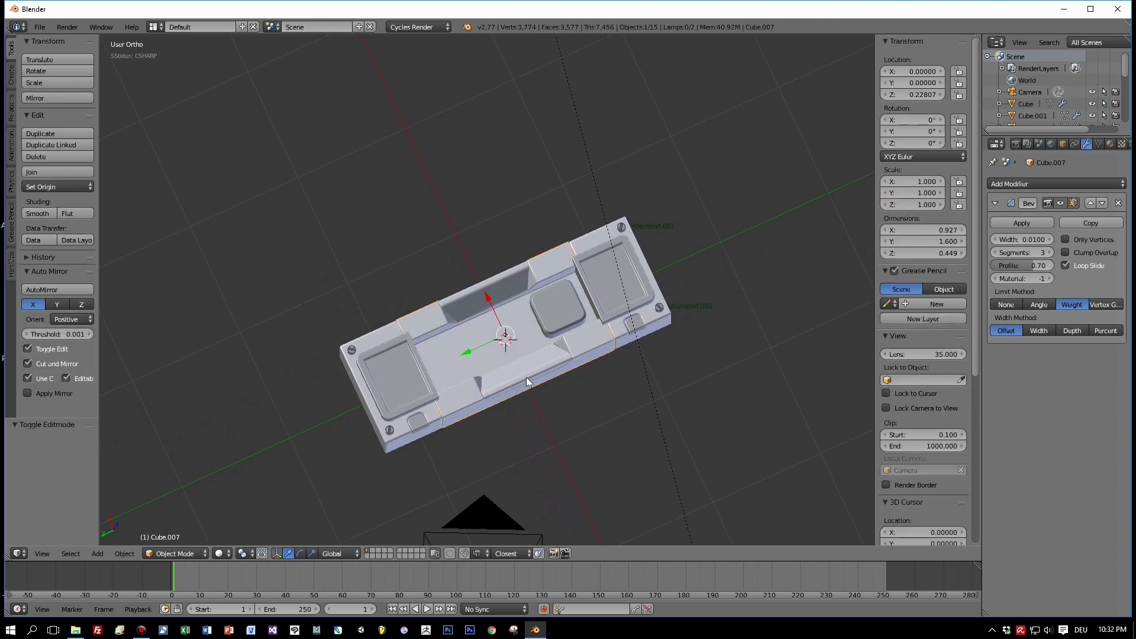
Scale the mirrored sloped side inserts by about 1.15 and raise them slightly so they stand proud of the block
right_click(527, 376)
key(s)
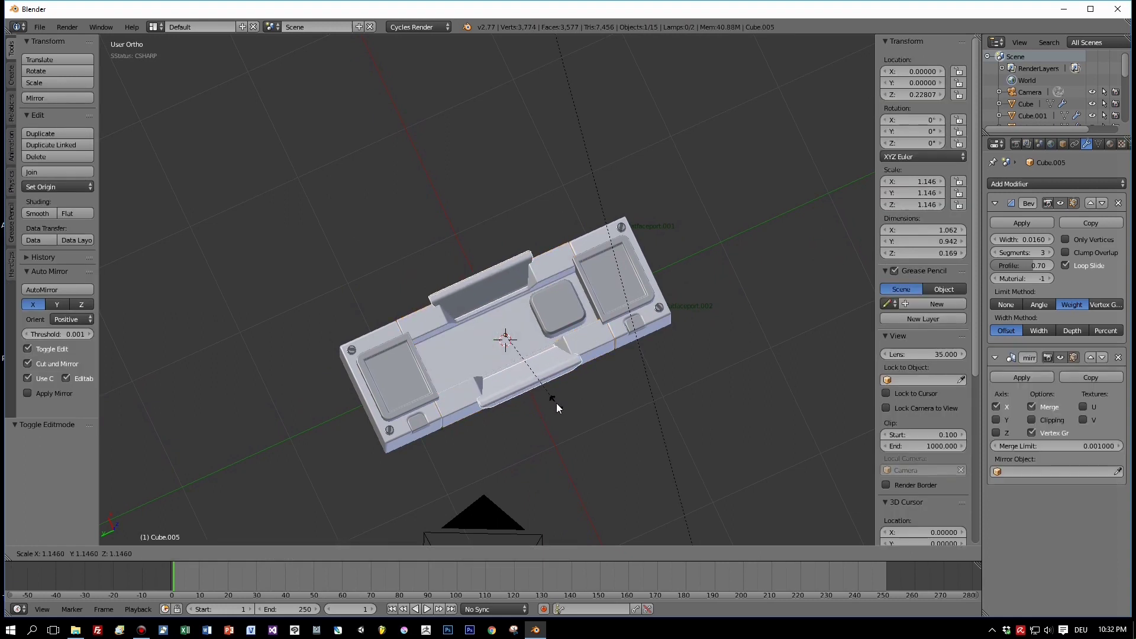
click(556, 403)
middle_drag(556, 403, 577, 295)
drag(530, 296, 529, 290)
mouse_move(529, 290)
middle_down()
mouse_move(537, 241)
mouse_move(521, 278)
middle_up()
Add a mesh cylinder, scale it by about 0.353, and rotate it 90° about Y
key(shift+a)
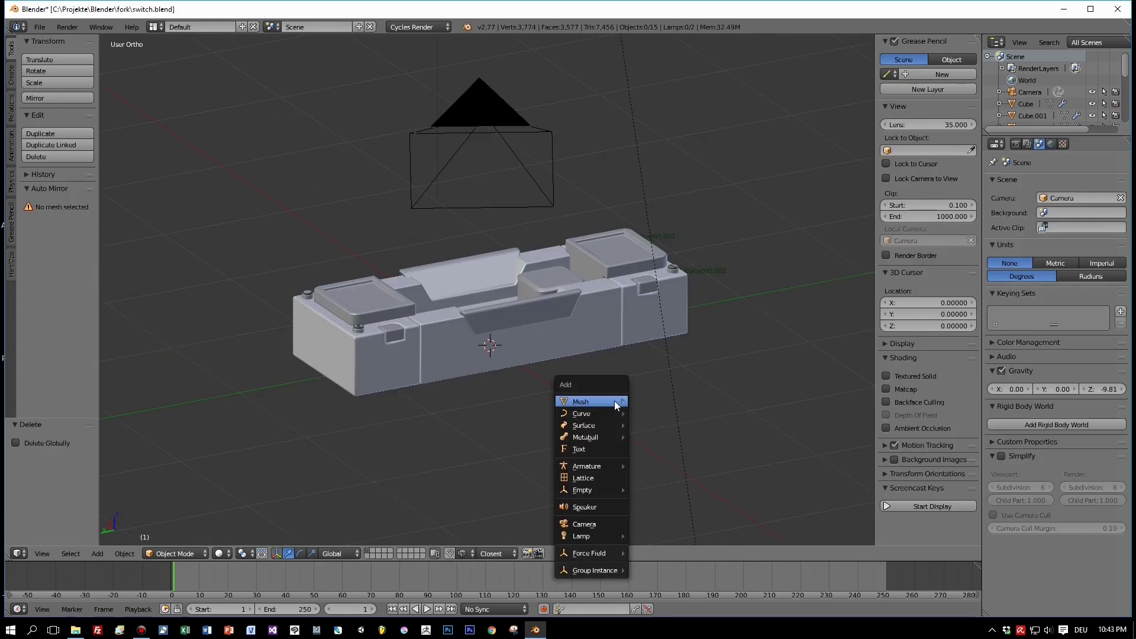
mouse_move(614, 400)
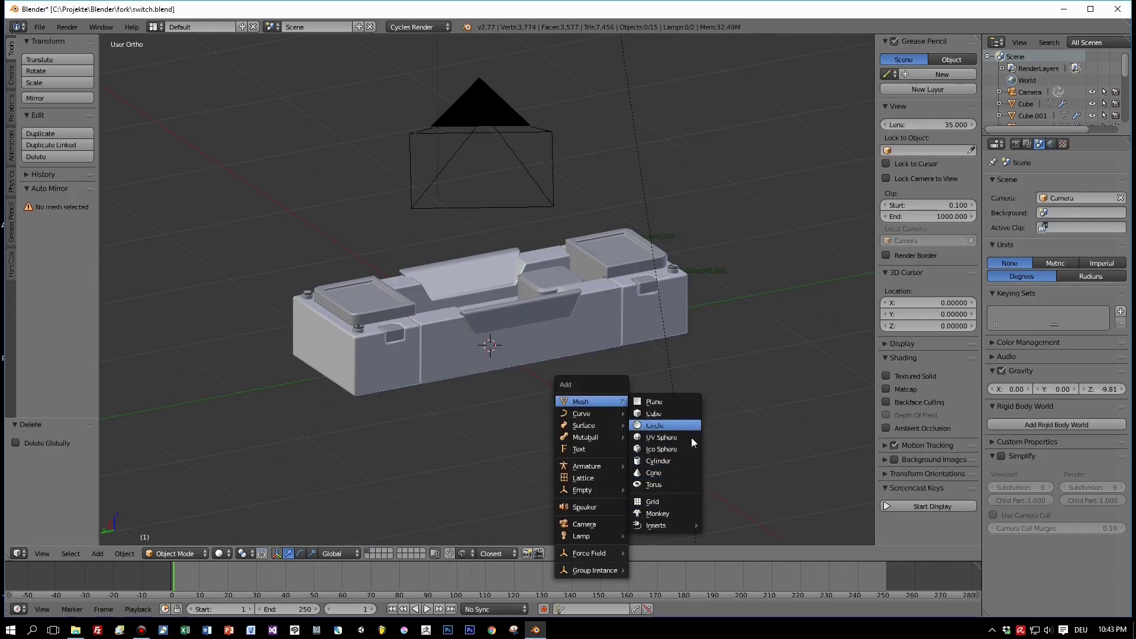
click(674, 459)
key(s)
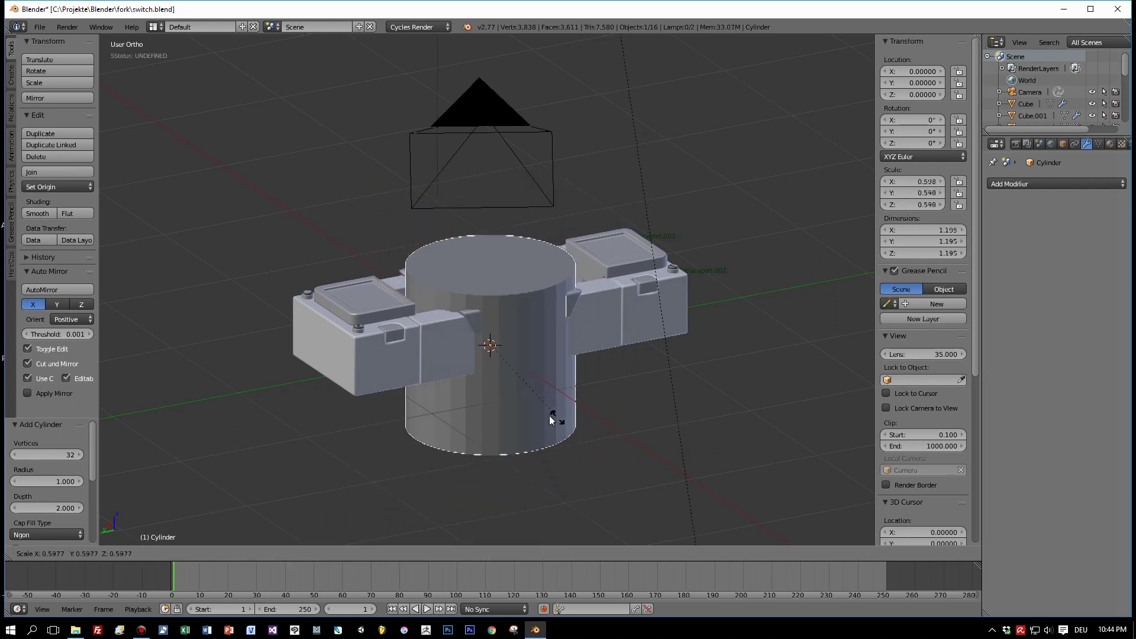
click(495, 405)
key(r)
key(y)
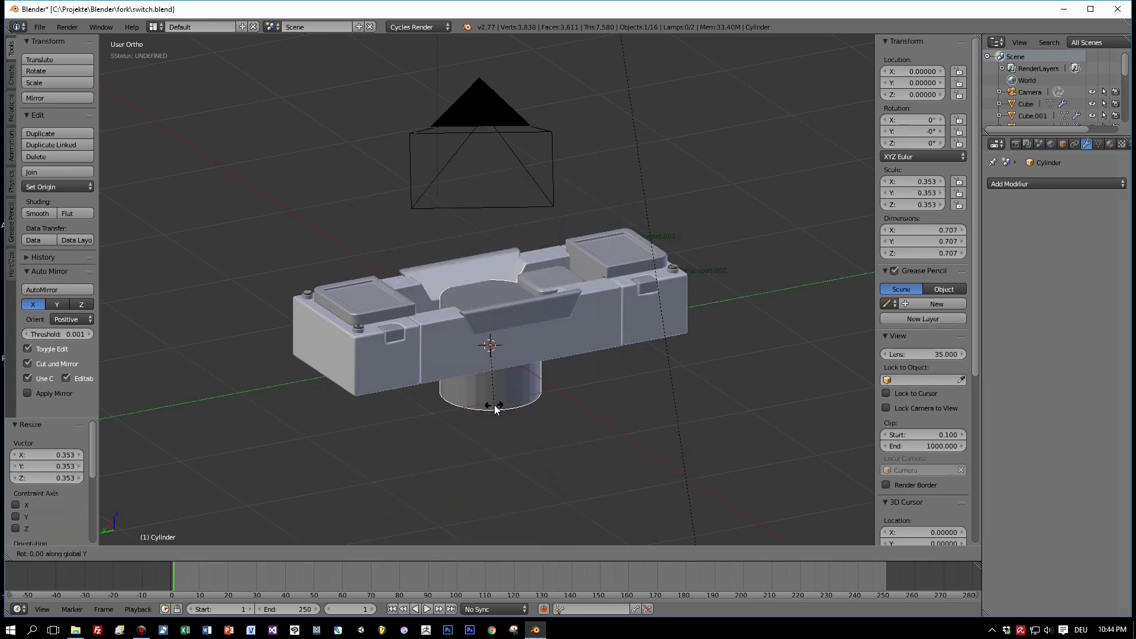
text(90)
key(Return)
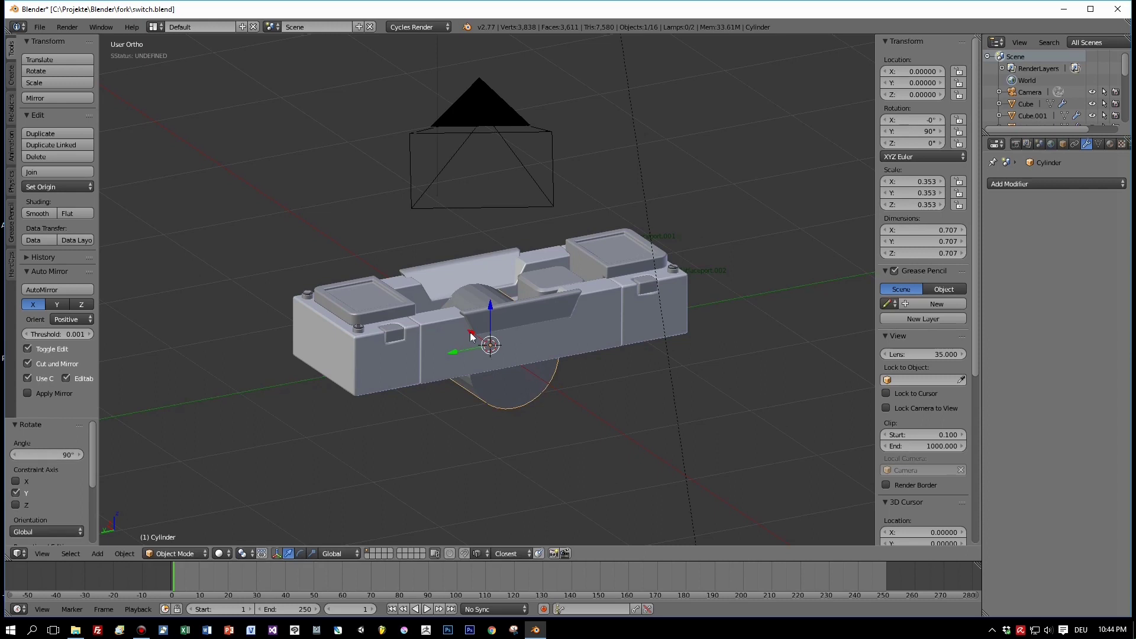
Shrink the cylinder to about 0.10 across and place it at the block's negative X side, around X -0.50
key(g)
key(x)
click(718, 443)
key(s)
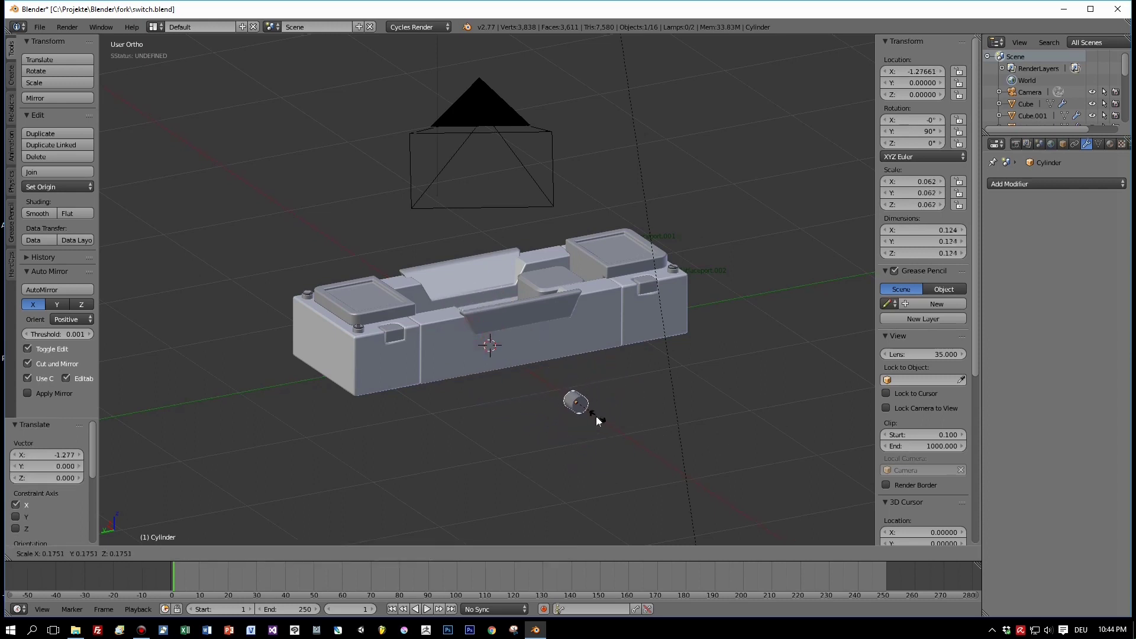
click(590, 419)
key(g)
key(x)
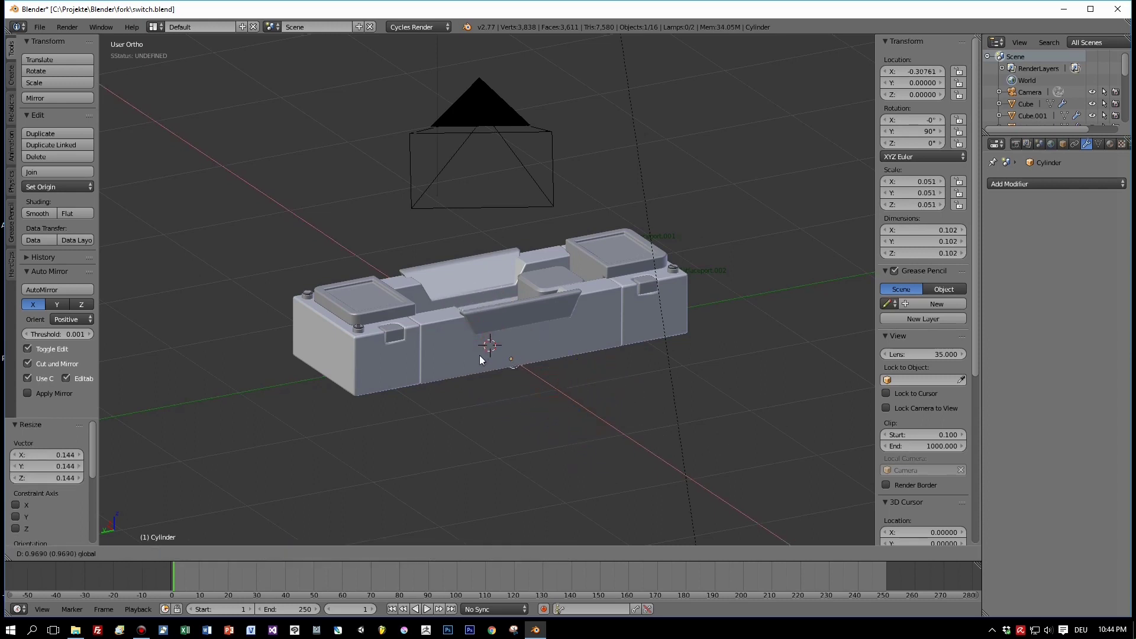
click(491, 367)
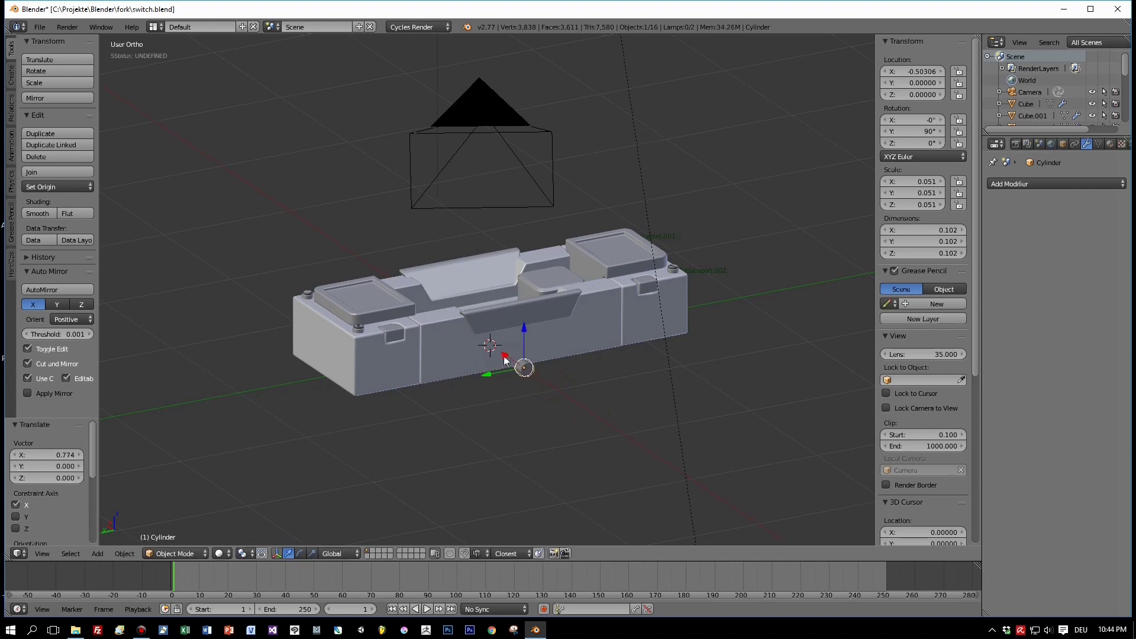
Position the cylinder near the panel cut at about Y 0.66, Z 0.14, and enlarge it to about 0.107 across
drag(521, 336, 526, 308)
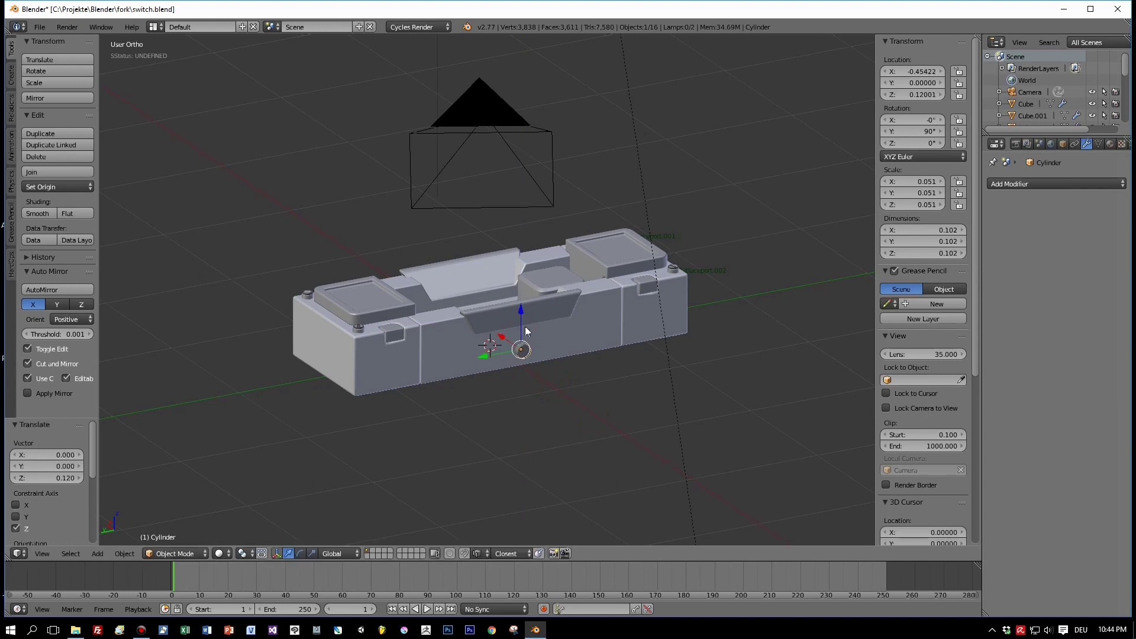
drag(491, 355, 409, 385)
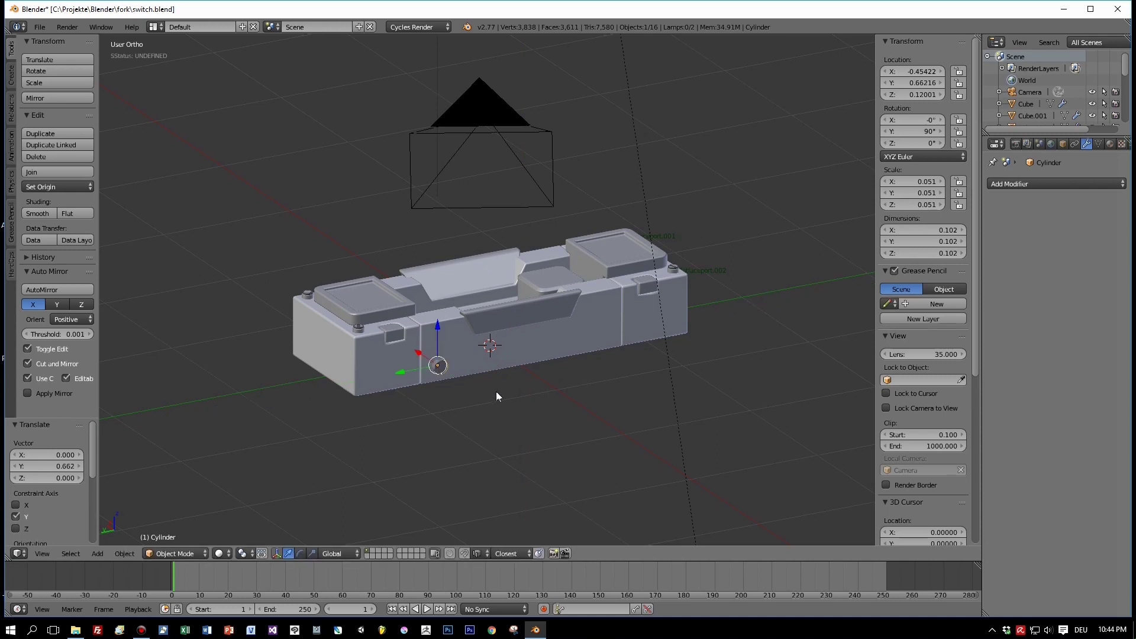
key(ctrl+KP_3)
scroll(459, 365, up, 2)
drag(340, 302, 341, 296)
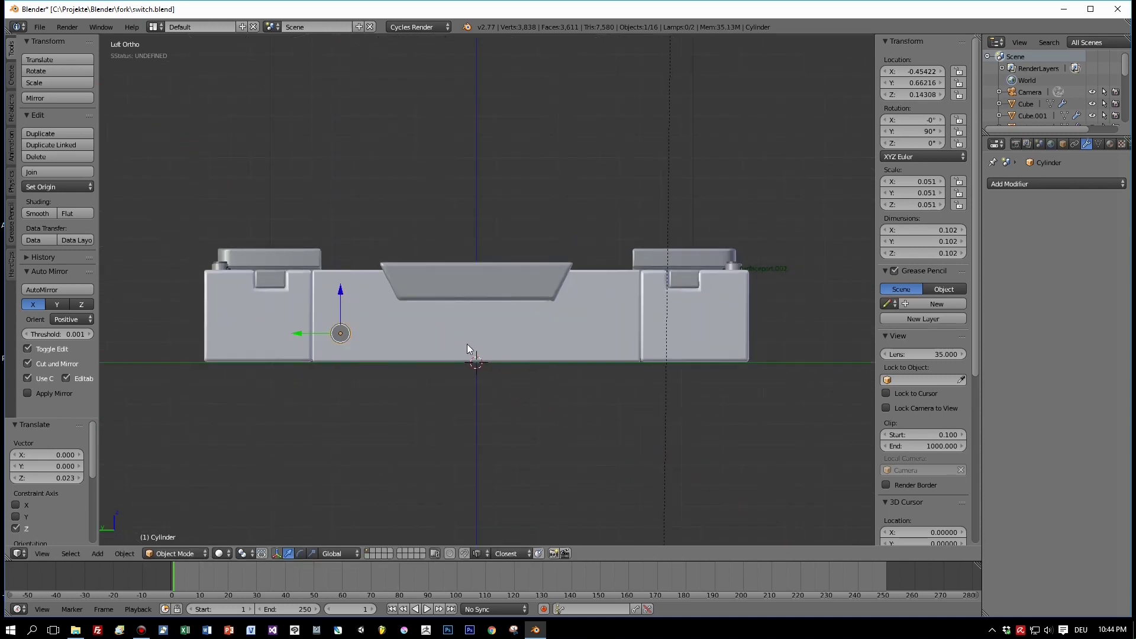
key(s)
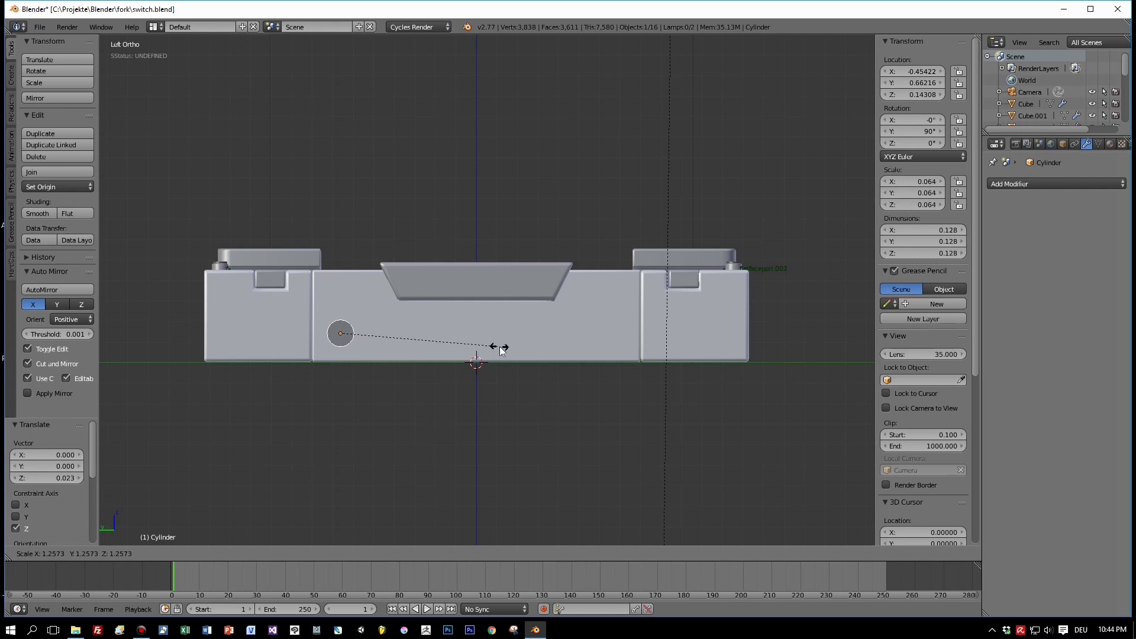
click(474, 348)
Duplicate the cylinder along Y to about -0.67, then join both cylinders into one object
middle_drag(443, 372, 478, 393)
key(ctrl+KP_3)
key(shift+d)
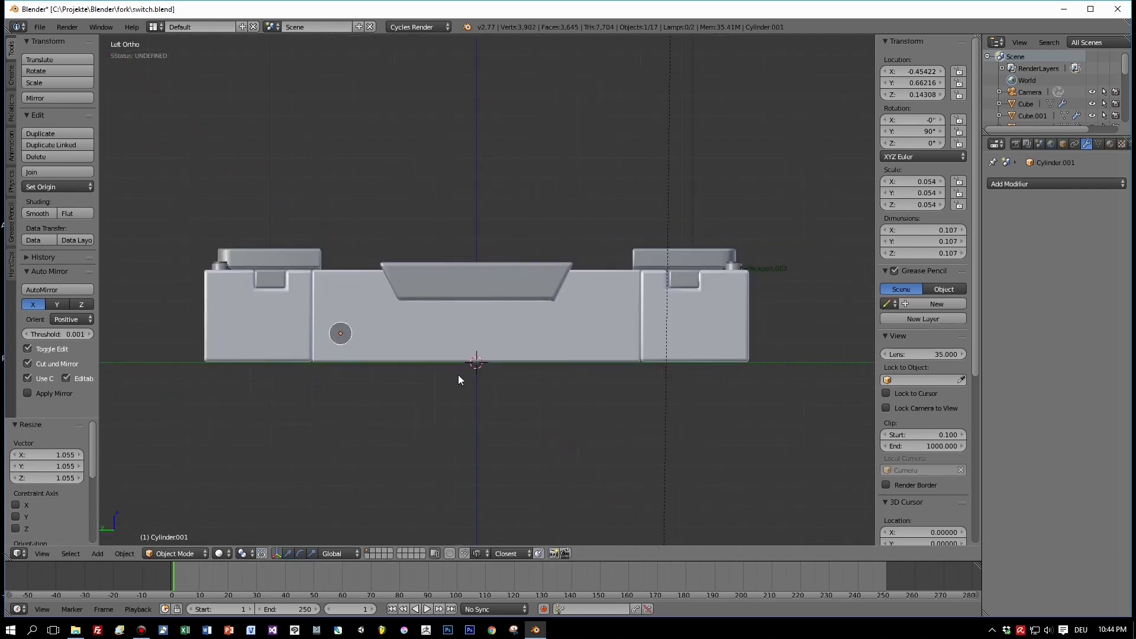
key(y)
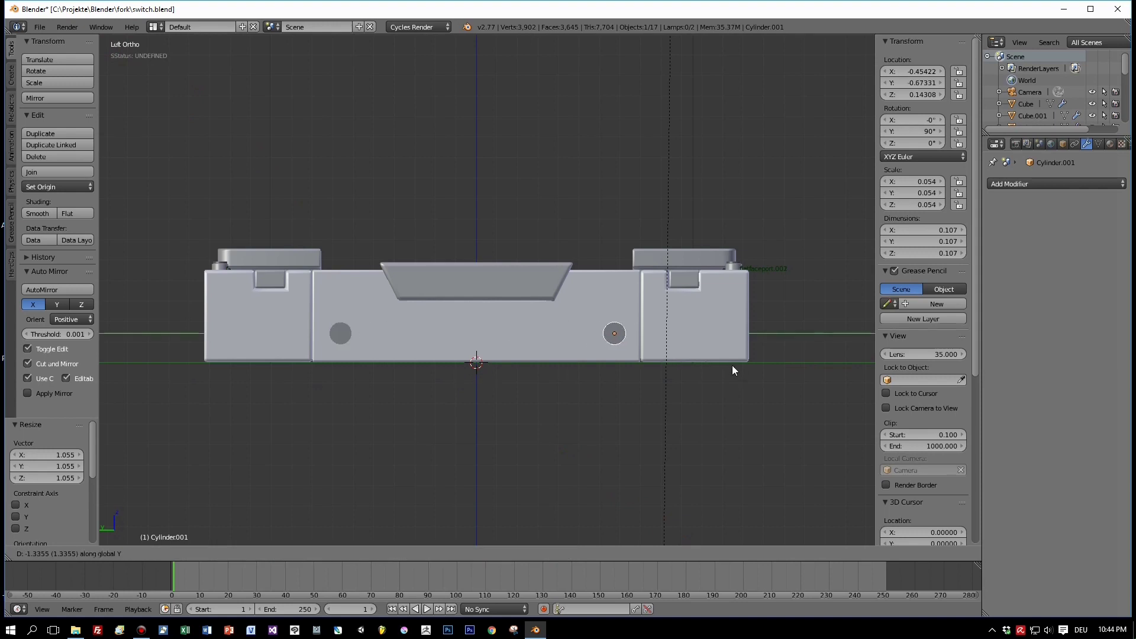
click(732, 369)
middle_drag(491, 402, 402, 447)
click(416, 411)
key(ctrl+j)
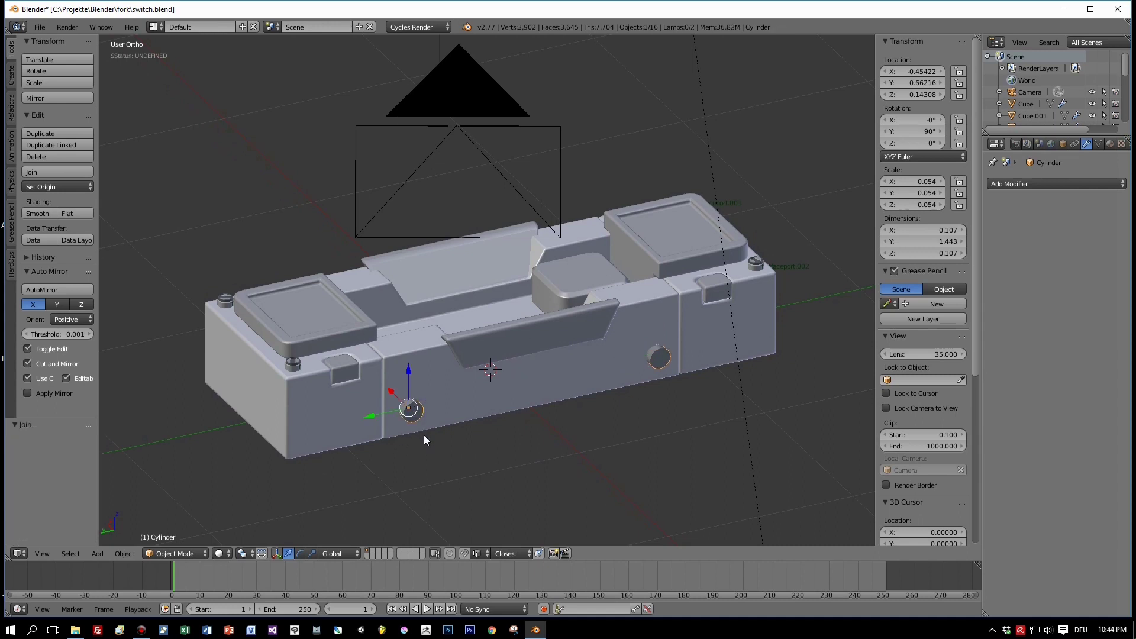
Slice the middle block with the joined cylinders using the Hard Ops CSlice, and delete the cutter cylinders
shift+right_click(466, 394)
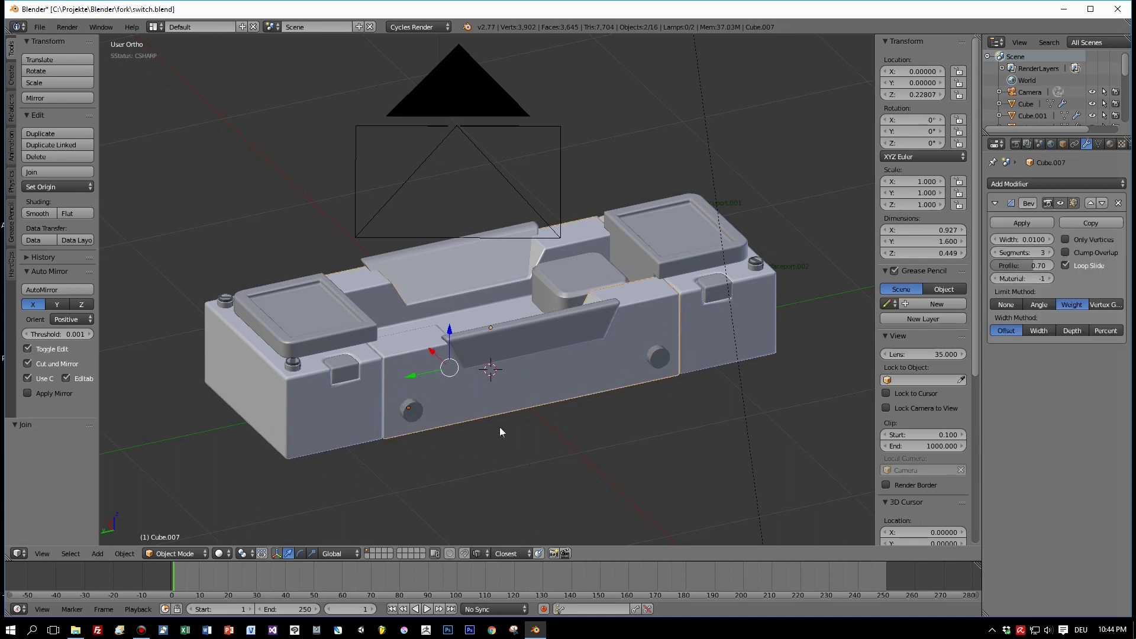
key(q)
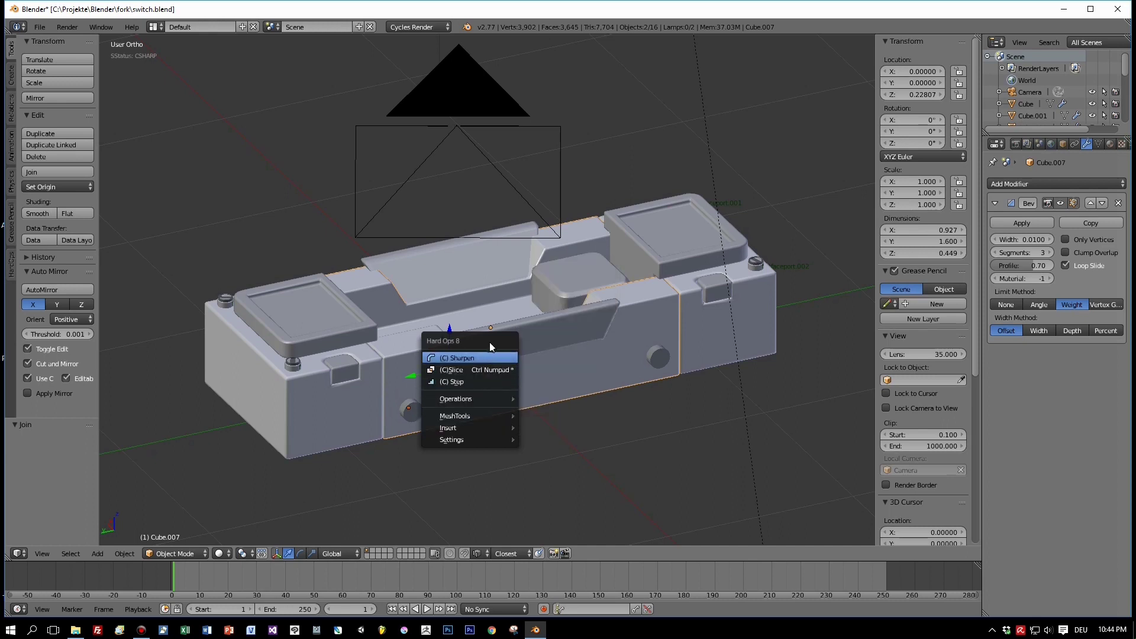
click(474, 368)
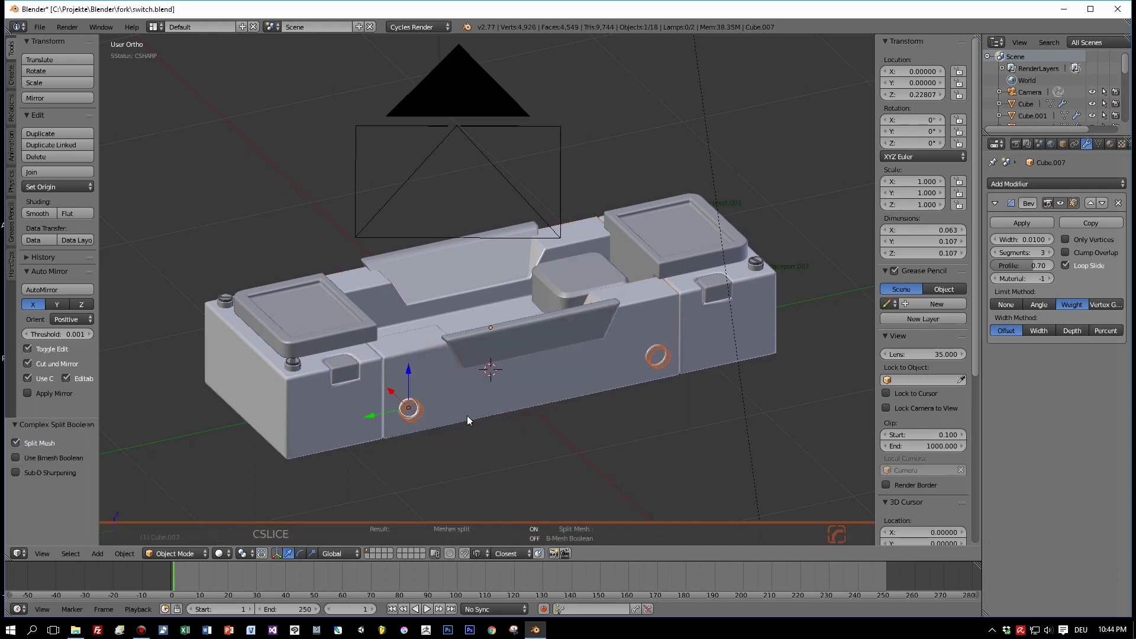
right_click(420, 415)
key(g)
key(x)
click(426, 434)
key(x)
click(511, 420)
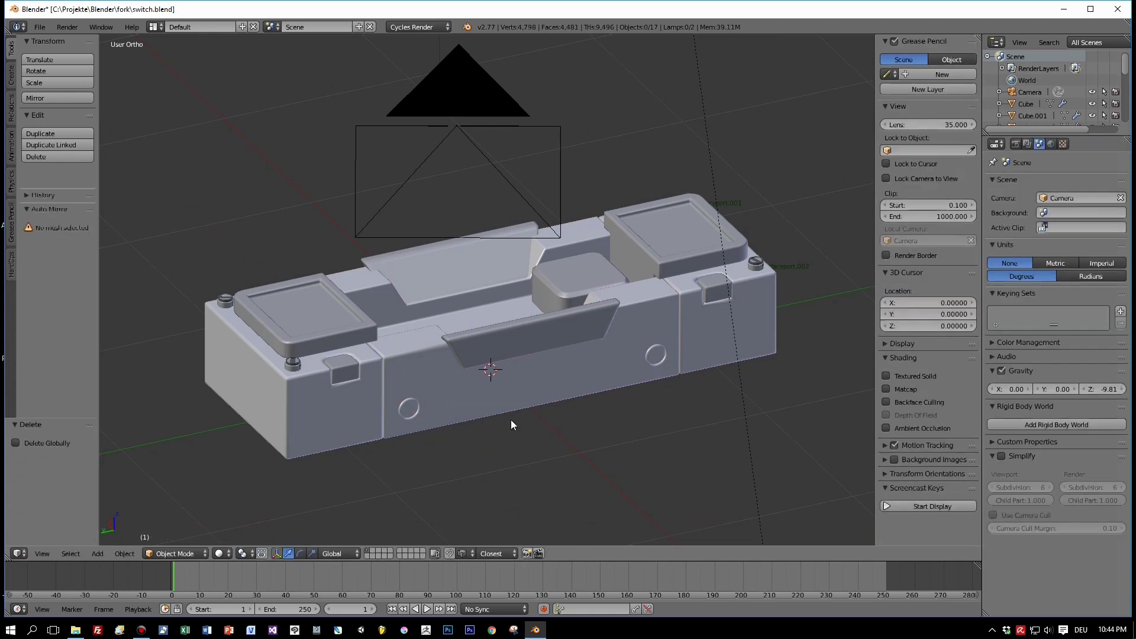
Pull the sliced-out cylindrical plugs out of the middle block along X and delete them
scroll(510, 420, up, 2)
middle_drag(510, 420, 487, 396)
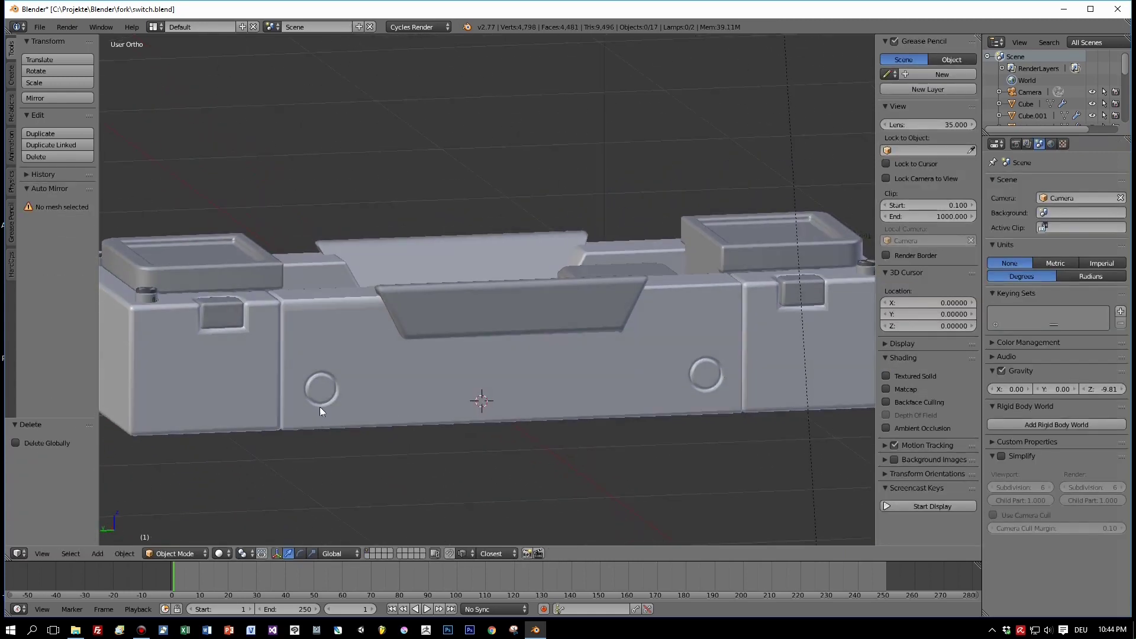
right_click(327, 388)
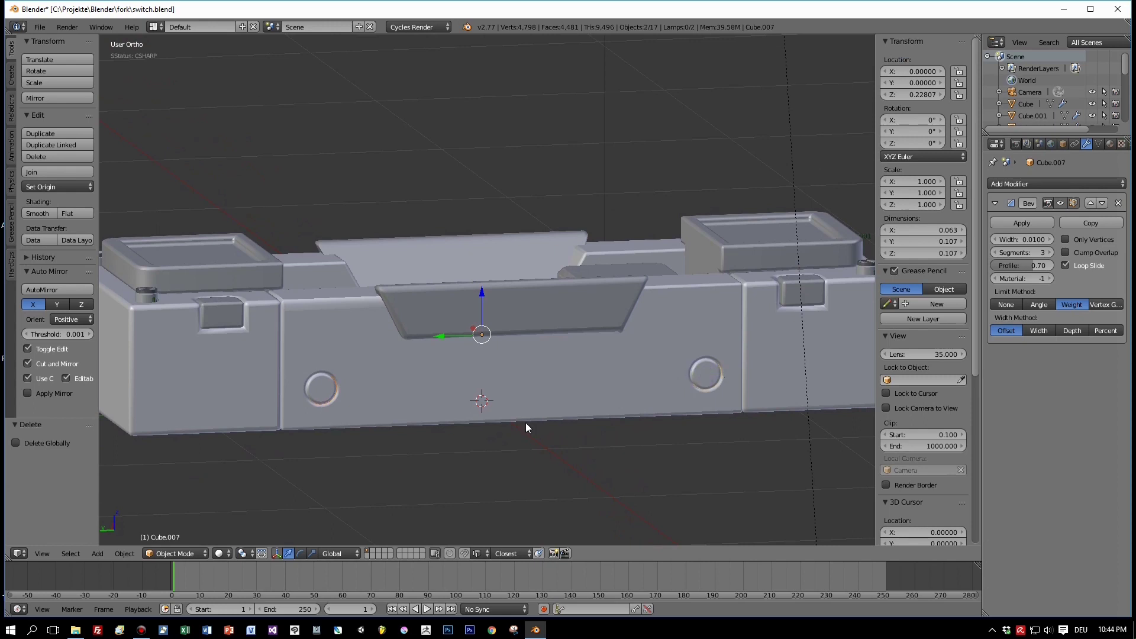
middle_drag(467, 357, 510, 374)
drag(475, 328, 501, 358)
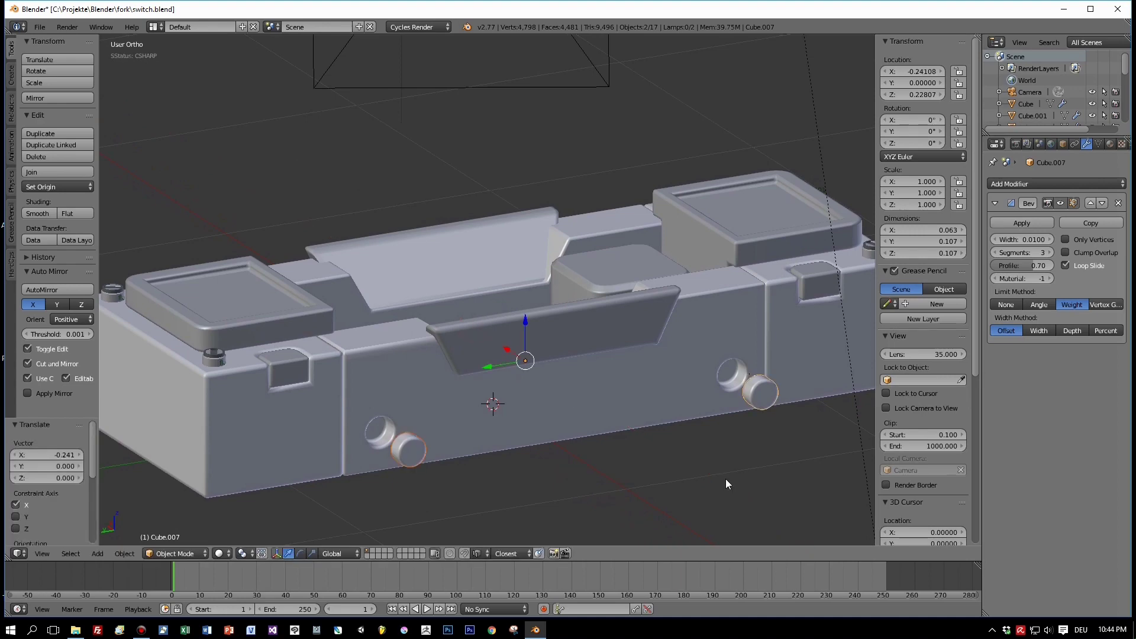
key(x)
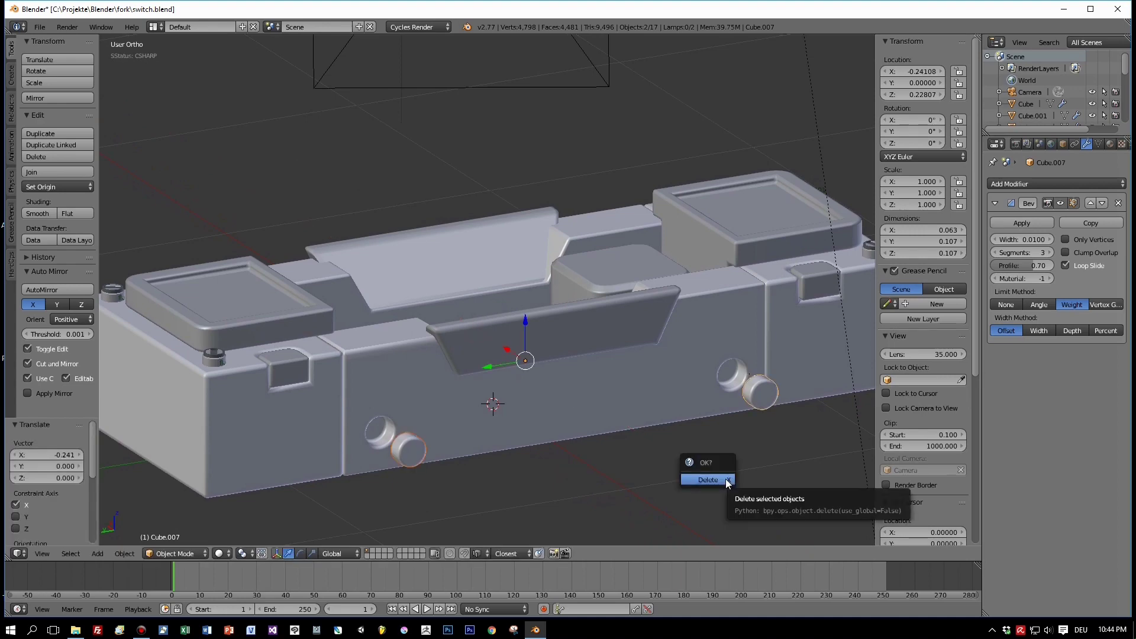
click(726, 481)
Insert Hard Ops Hex bolts on the floor faces of both round side holes and scale them to about 0.152
scroll(726, 480, up, 2)
scroll(681, 474, down, 3)
middle_drag(583, 455, 540, 446)
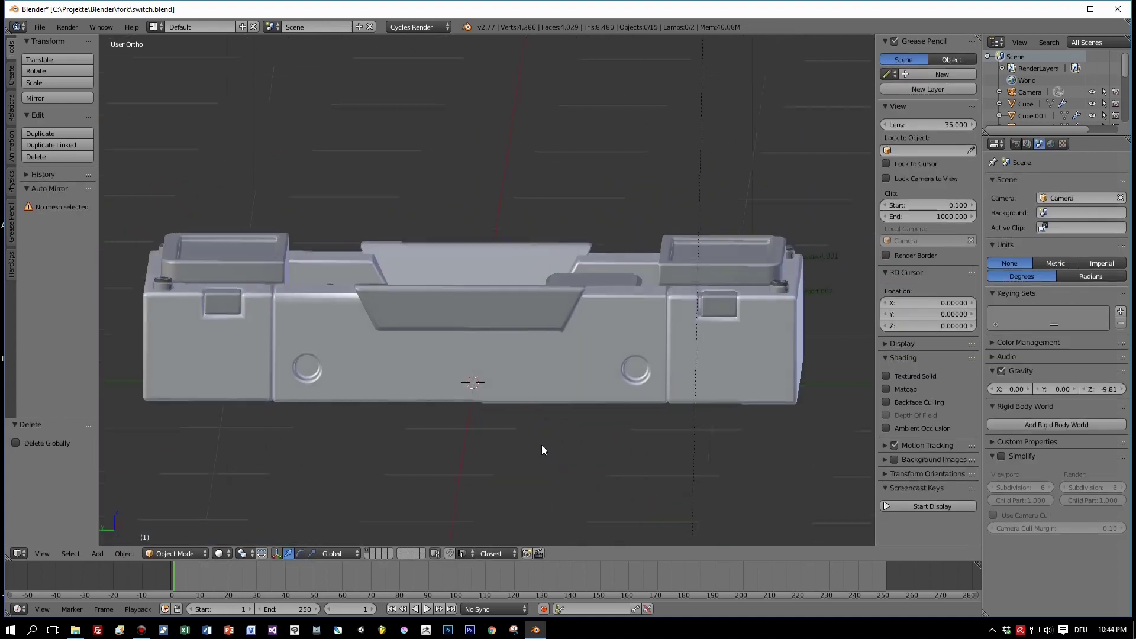
key(ctrl+KP_3)
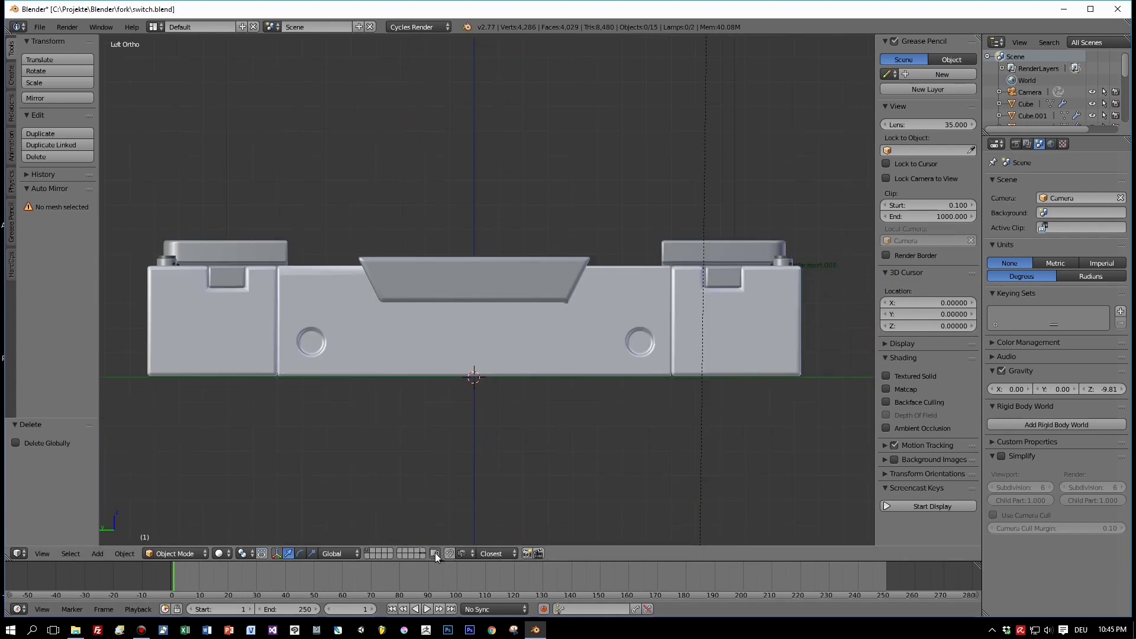
right_click(399, 364)
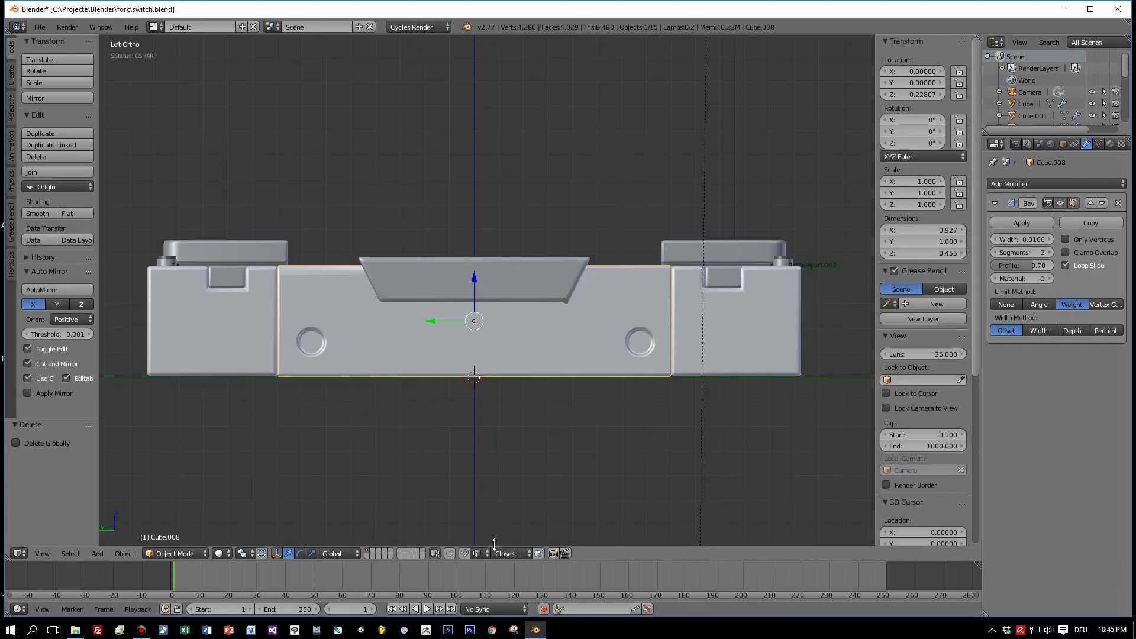
key(Tab)
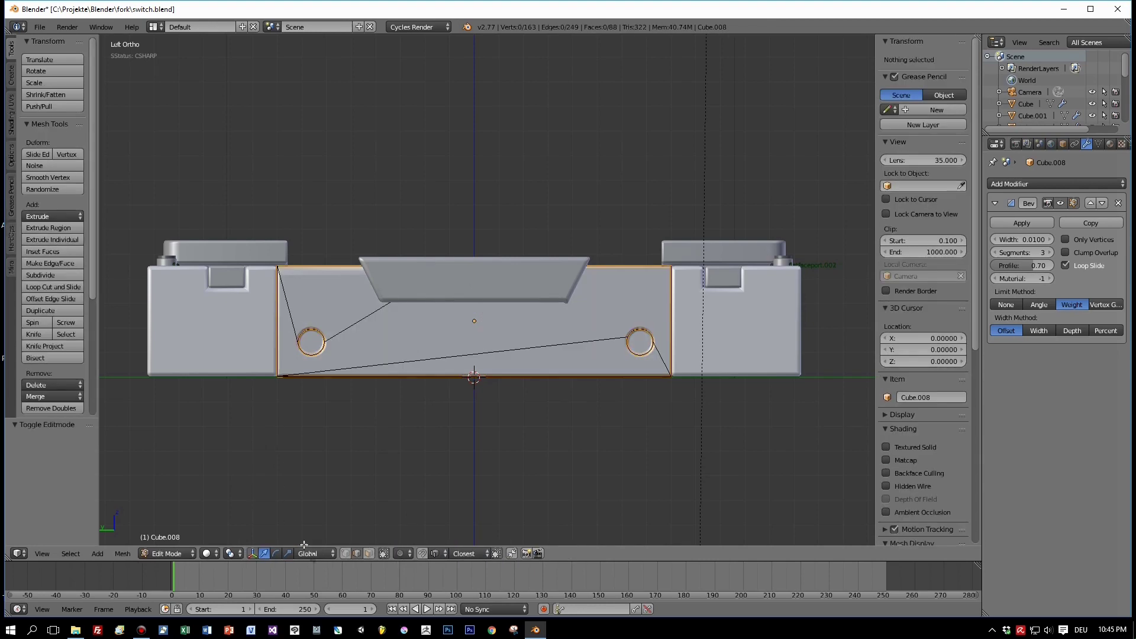
click(369, 554)
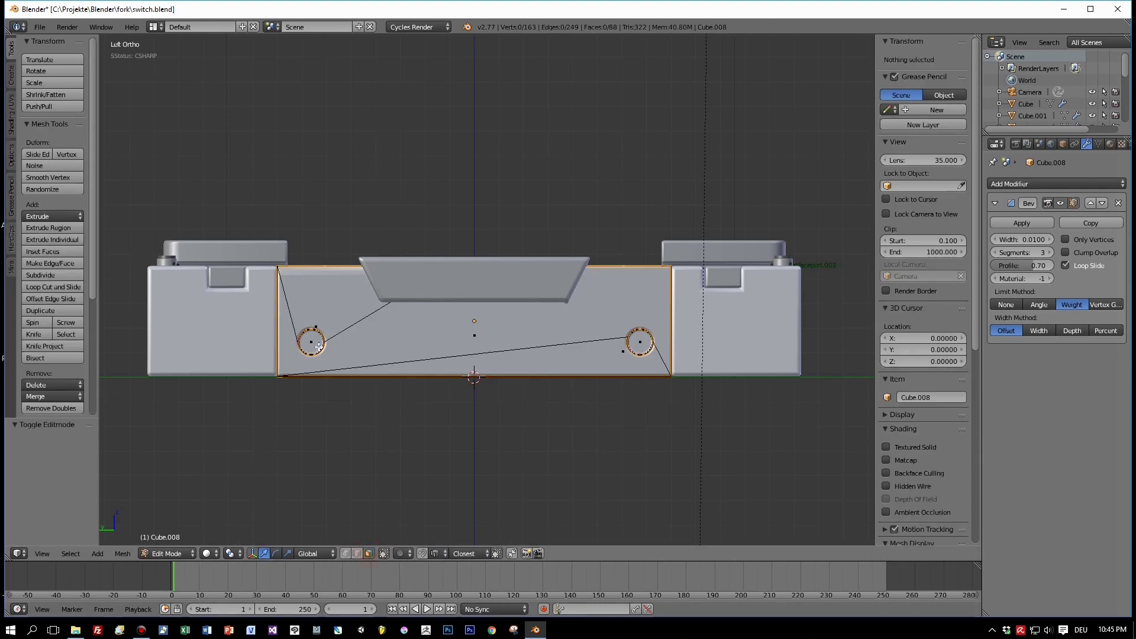
right_click(311, 342)
shift+right_click(640, 343)
key(q)
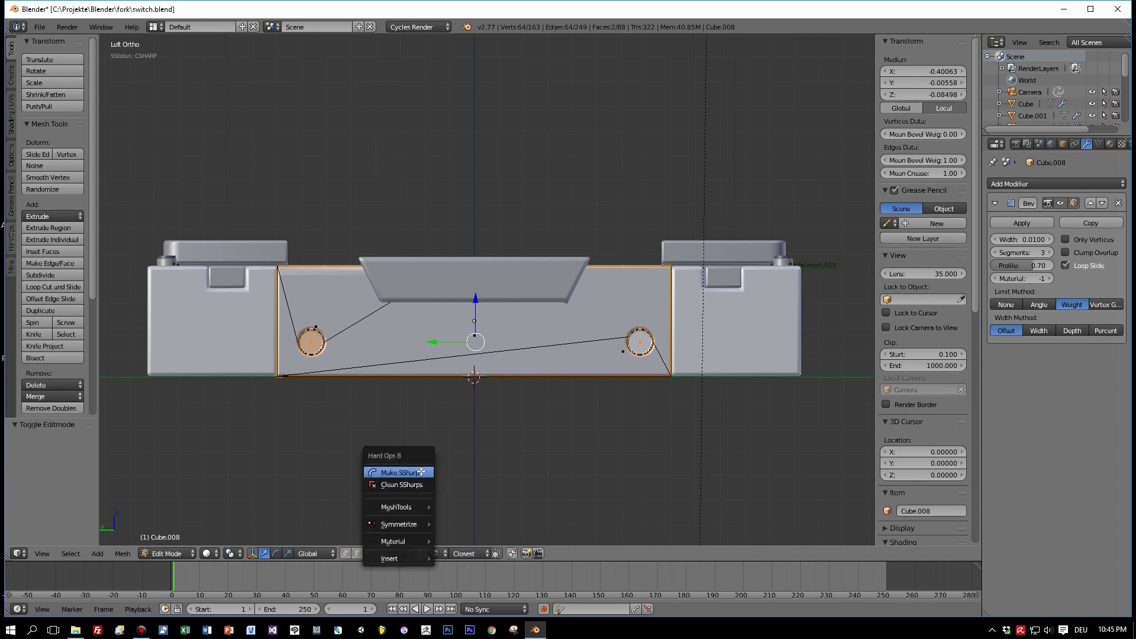
mouse_move(410, 559)
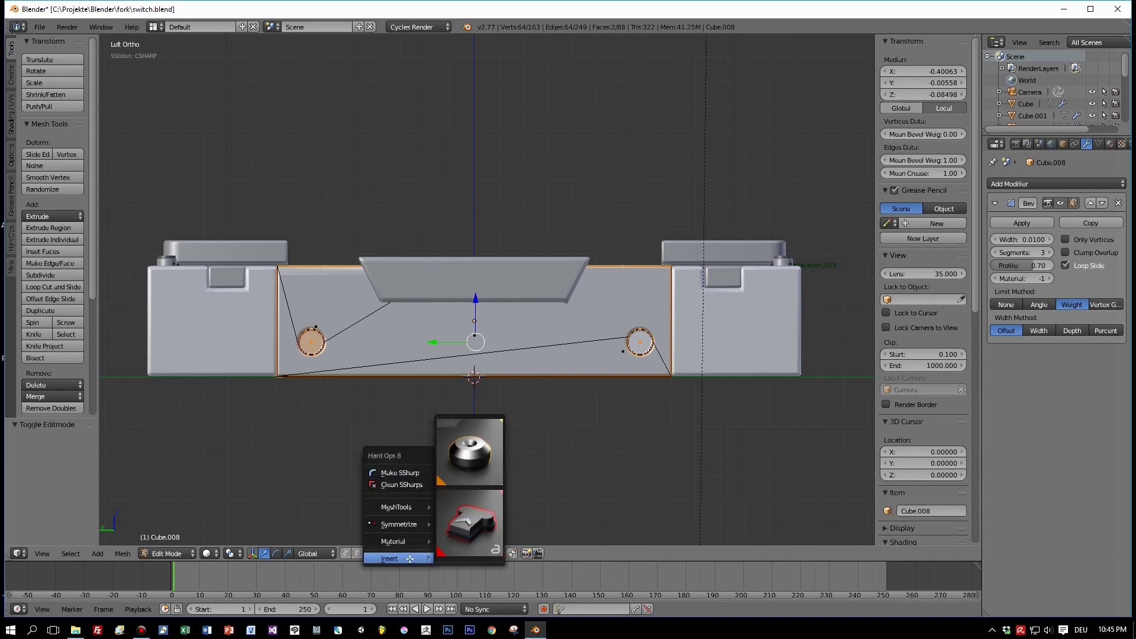
click(471, 462)
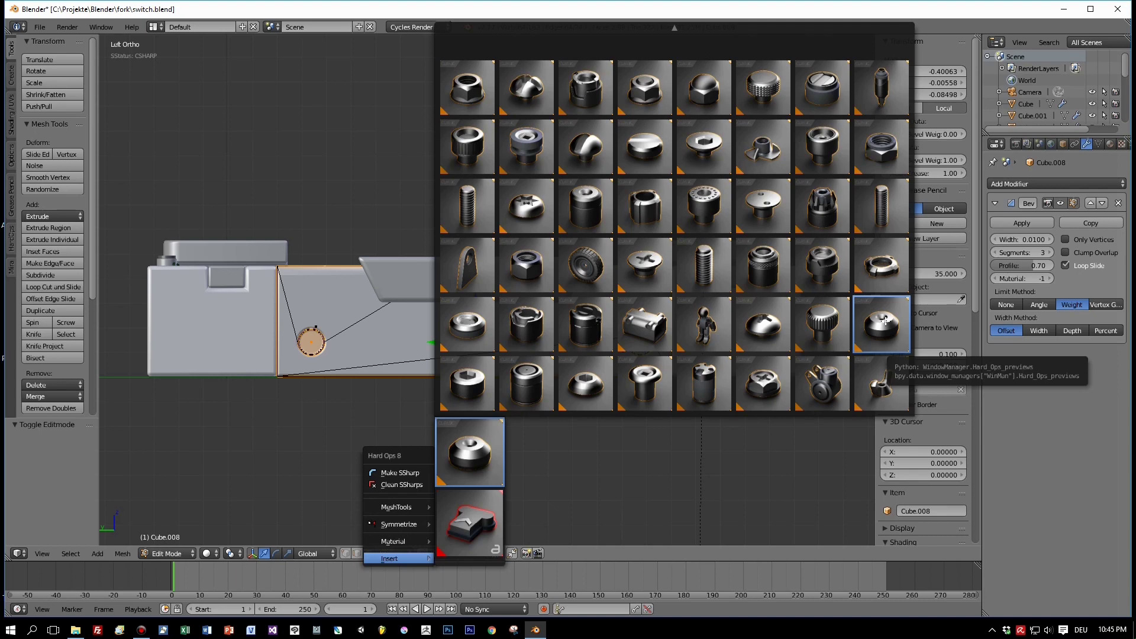
click(475, 377)
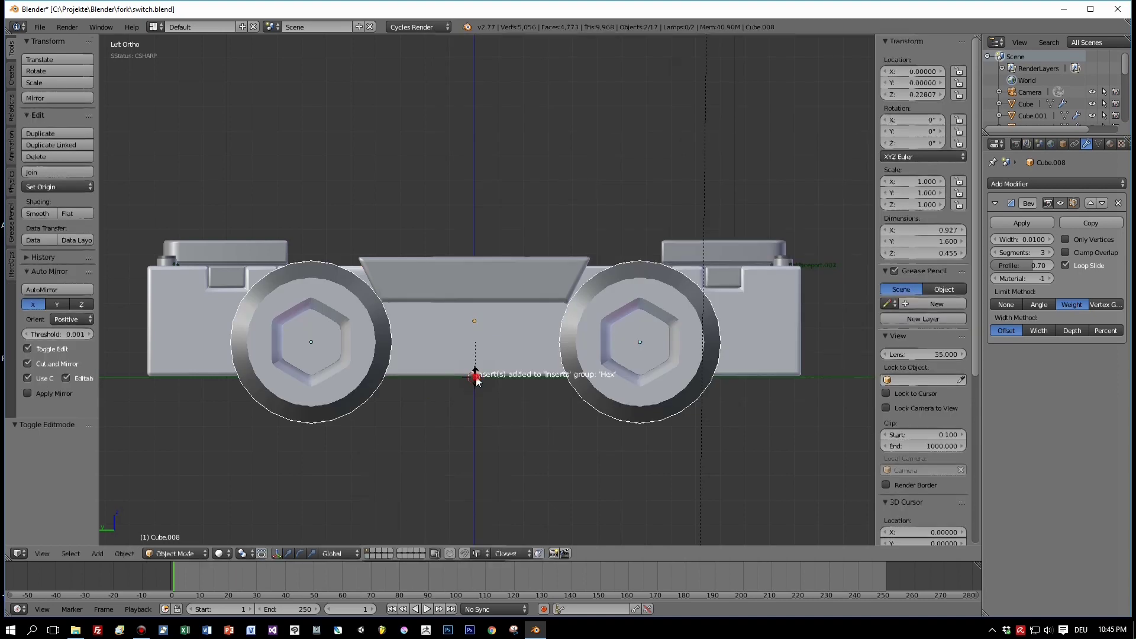
key(s)
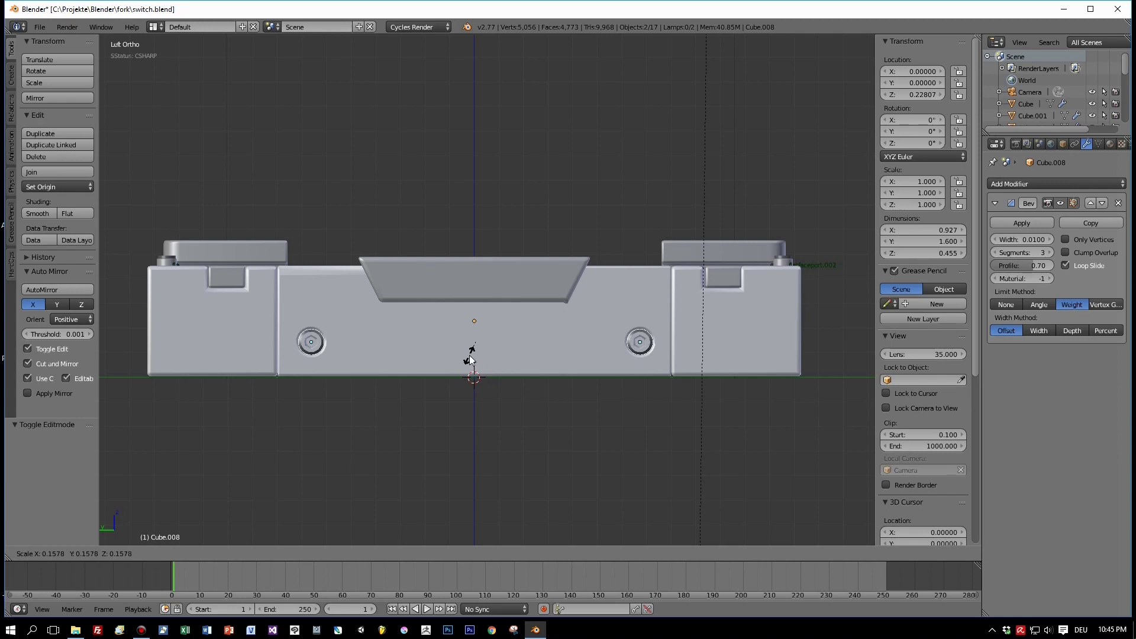
click(471, 357)
Render a test image of the model to check the hex bolts in the side holes
mouse_move(470, 357)
middle_down()
mouse_move(482, 389)
mouse_move(524, 418)
mouse_move(514, 391)
mouse_move(517, 408)
mouse_move(475, 377)
middle_up()
scroll(523, 417, up, 3)
right_click(303, 392)
key(F12)
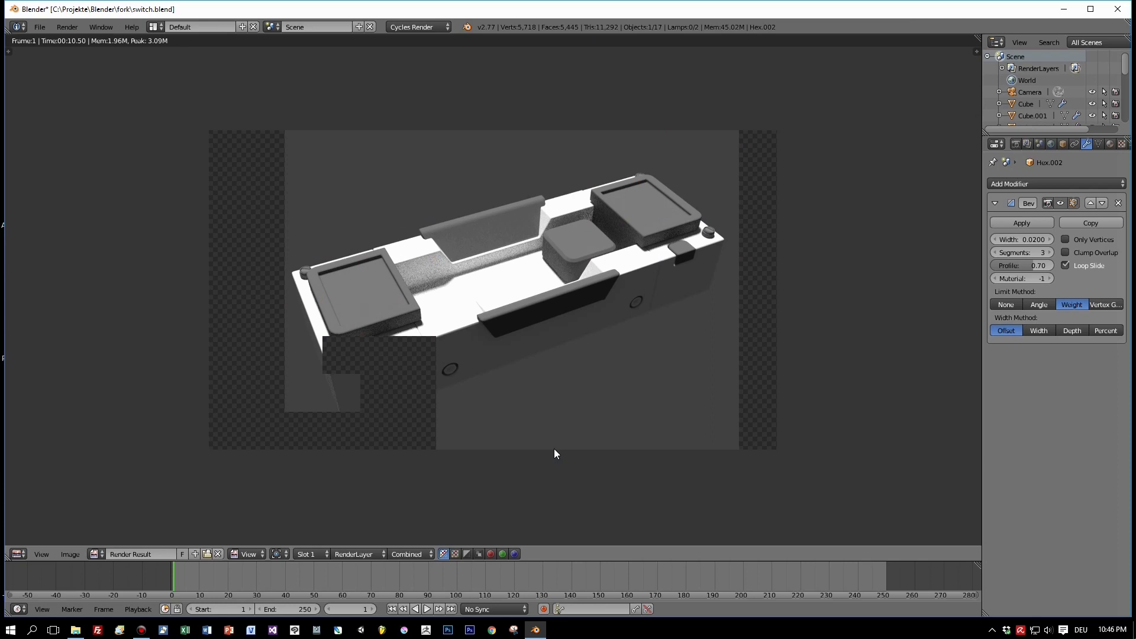
key(Escape)
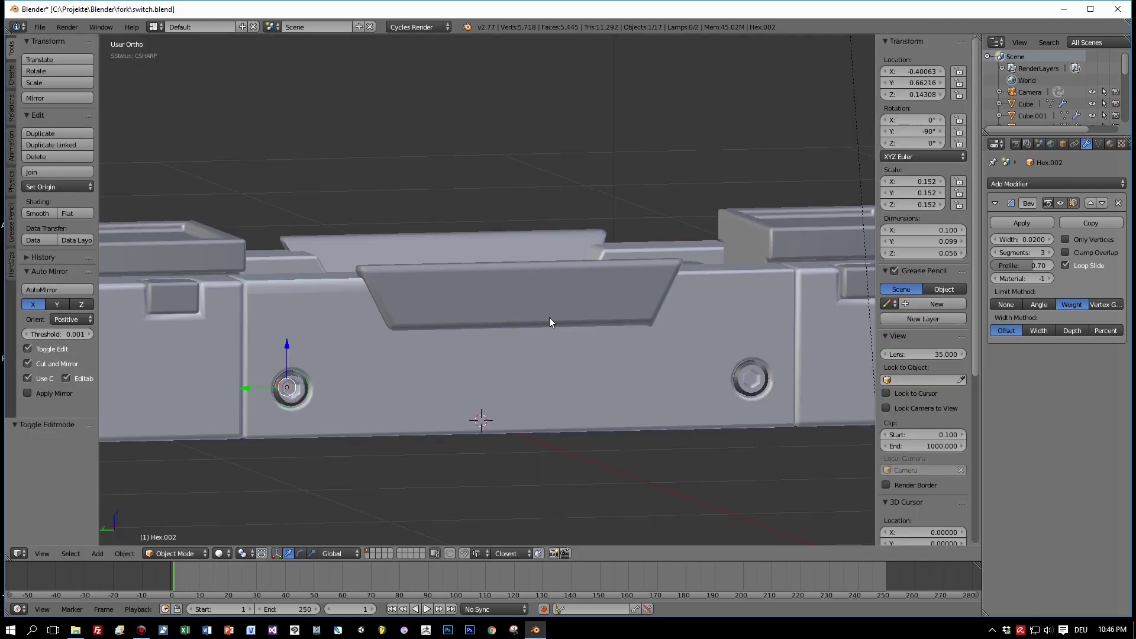
Delete both hex bolts from the round side holes
right_click(306, 395)
right_click(295, 391)
right_click(747, 379)
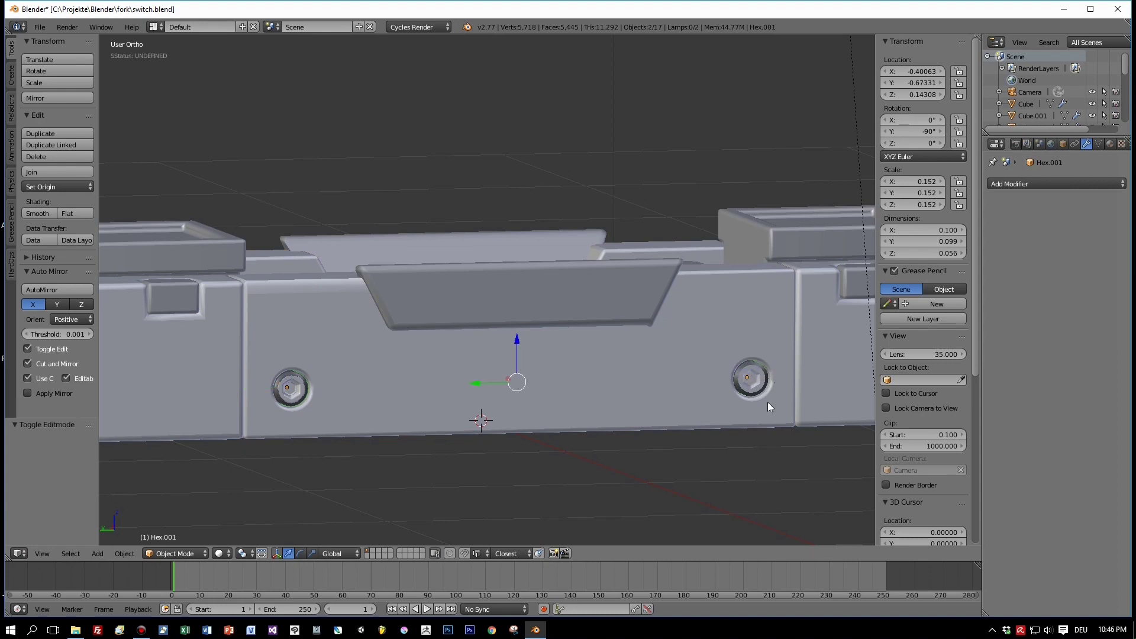
key(Delete)
Insert Hard Ops Button screws on the floor faces of both round side holes and scale them to about 0.162
middle_drag(768, 403, 735, 415)
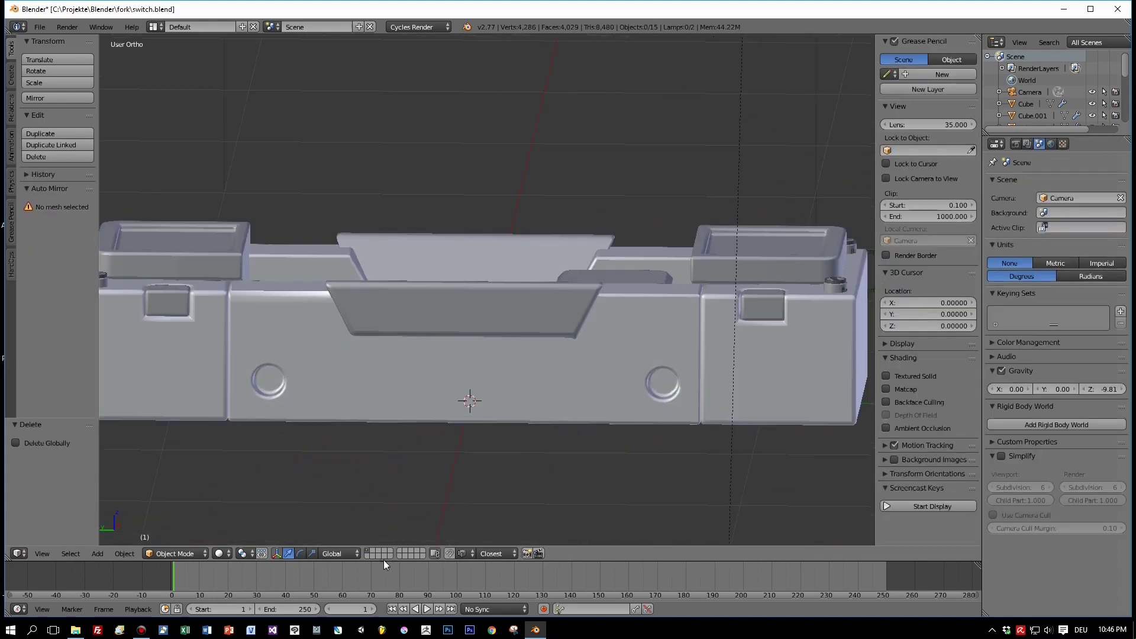
right_click(373, 373)
key(Tab)
right_click(270, 377)
shift+right_click(667, 383)
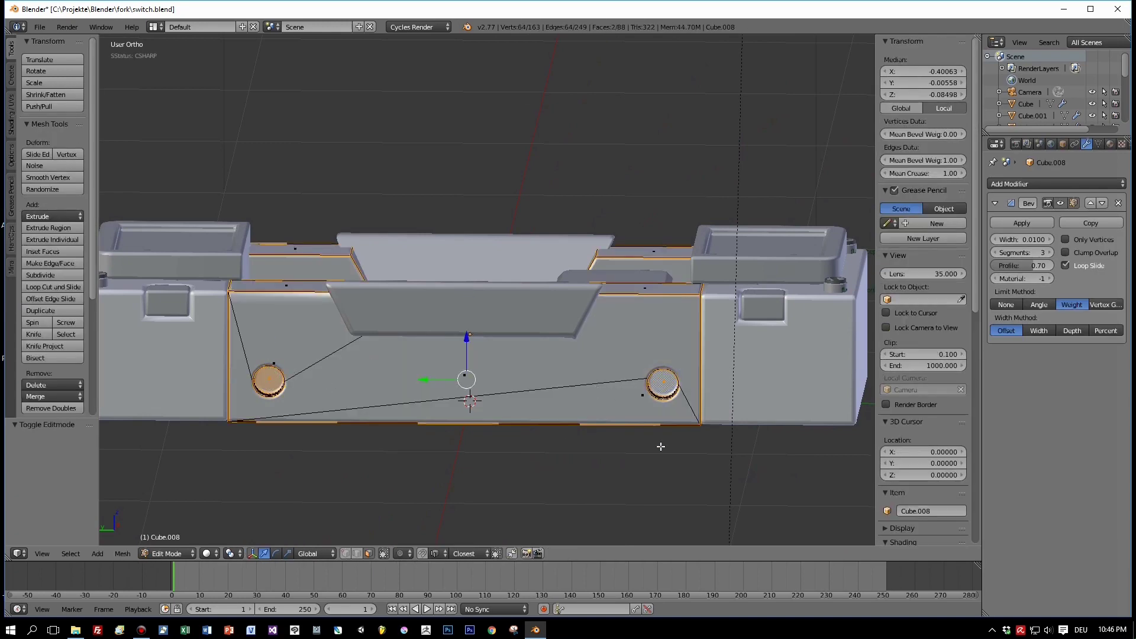
key(q)
mouse_move(634, 534)
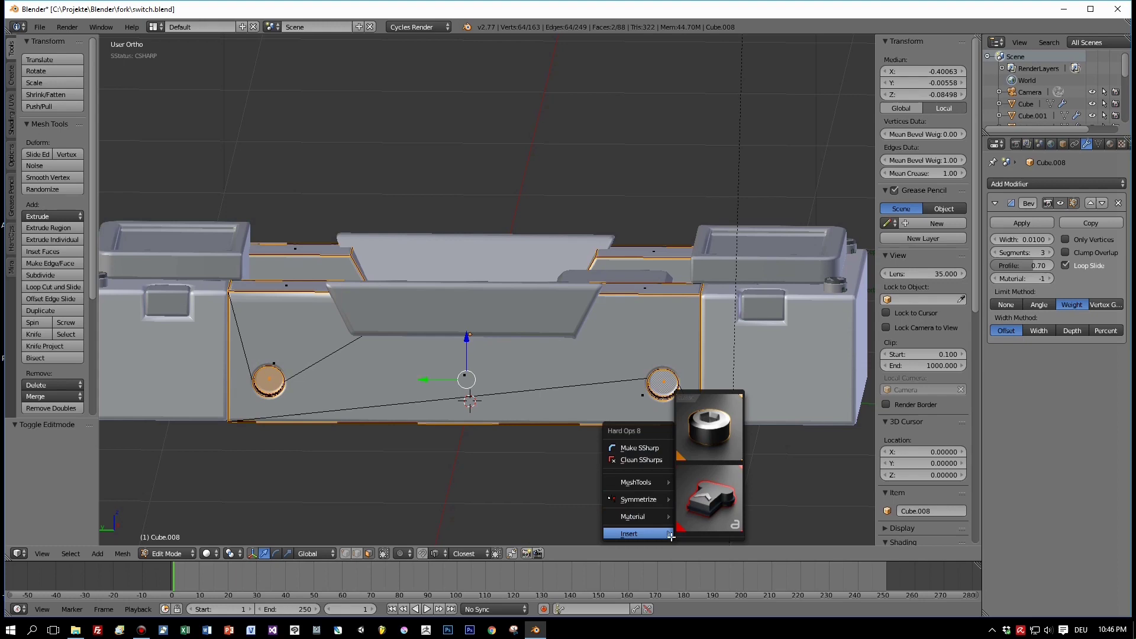
click(706, 444)
click(701, 306)
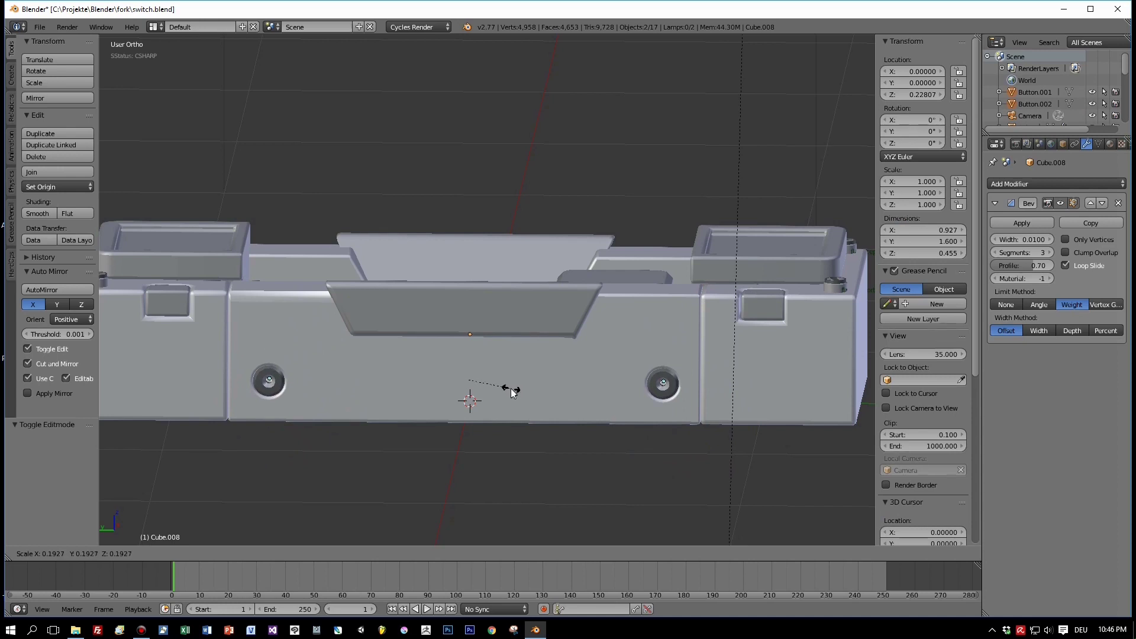
click(456, 379)
Adjust the depth of the two button screws along X and render the scene
middle_drag(456, 378, 536, 395)
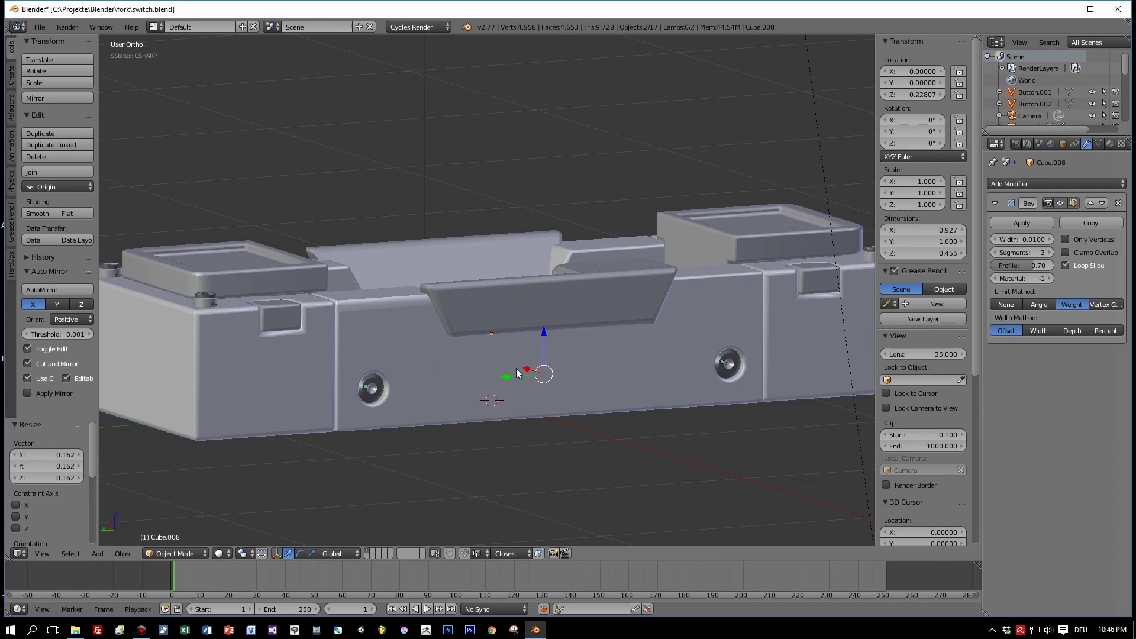
drag(526, 370, 527, 369)
key(F12)
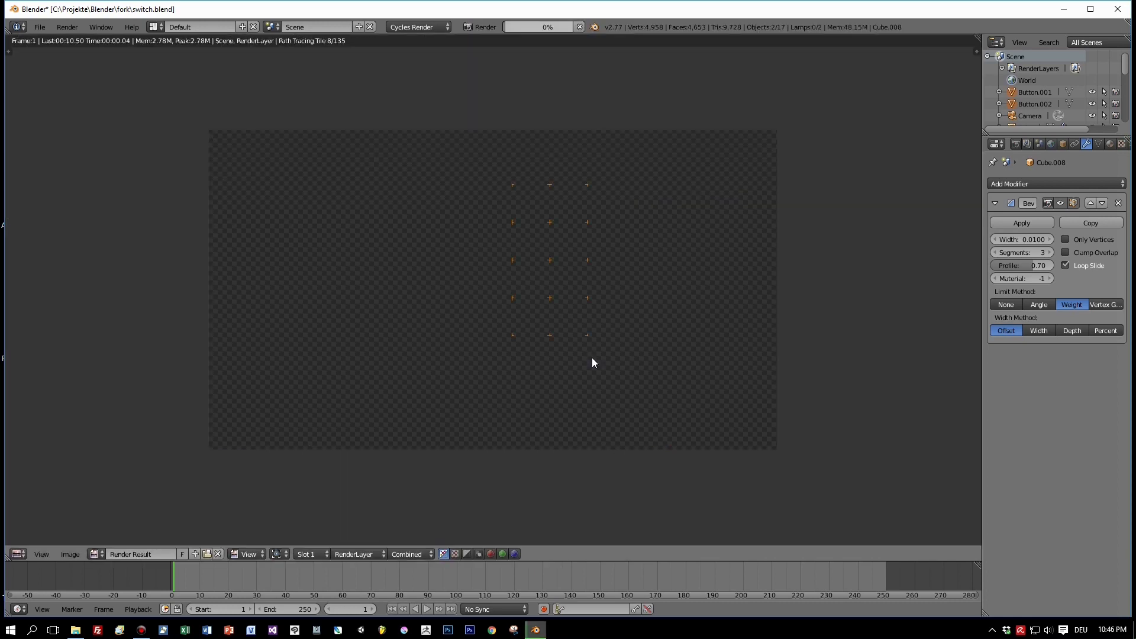